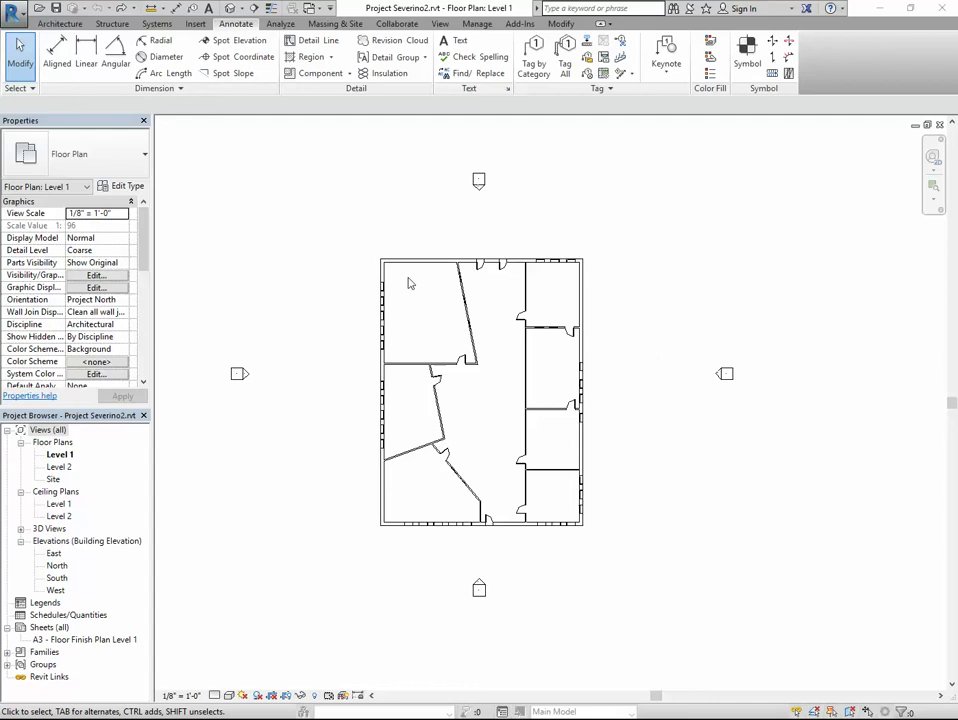
# Open the default 3D view and examine the type properties of the building's floor slab
pyautogui.scroll(2, 444, 315)
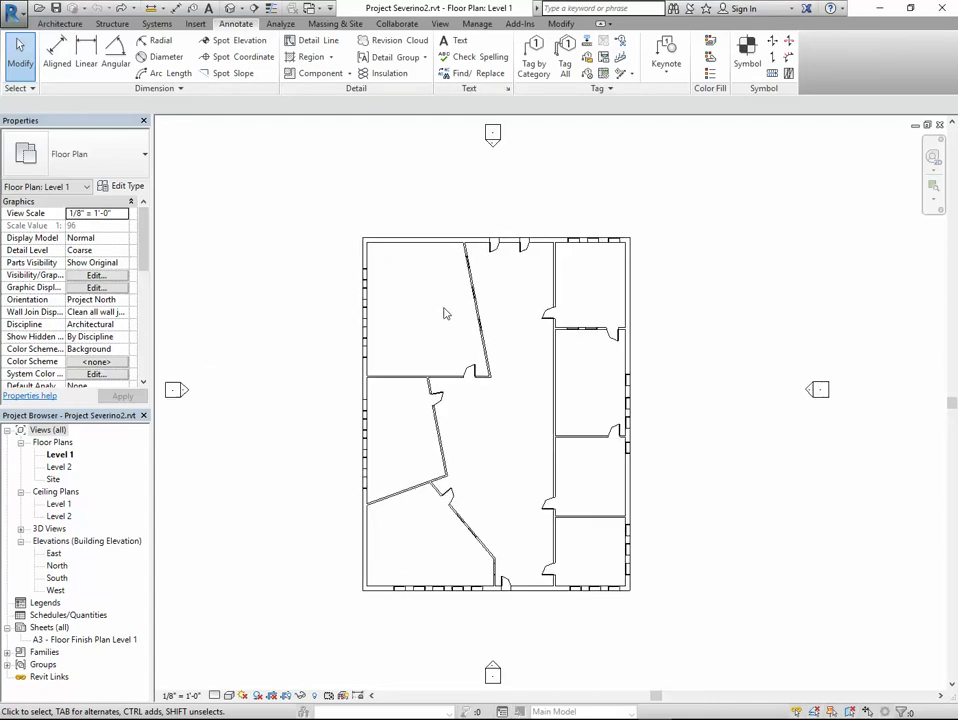
pyautogui.click(448, 239)
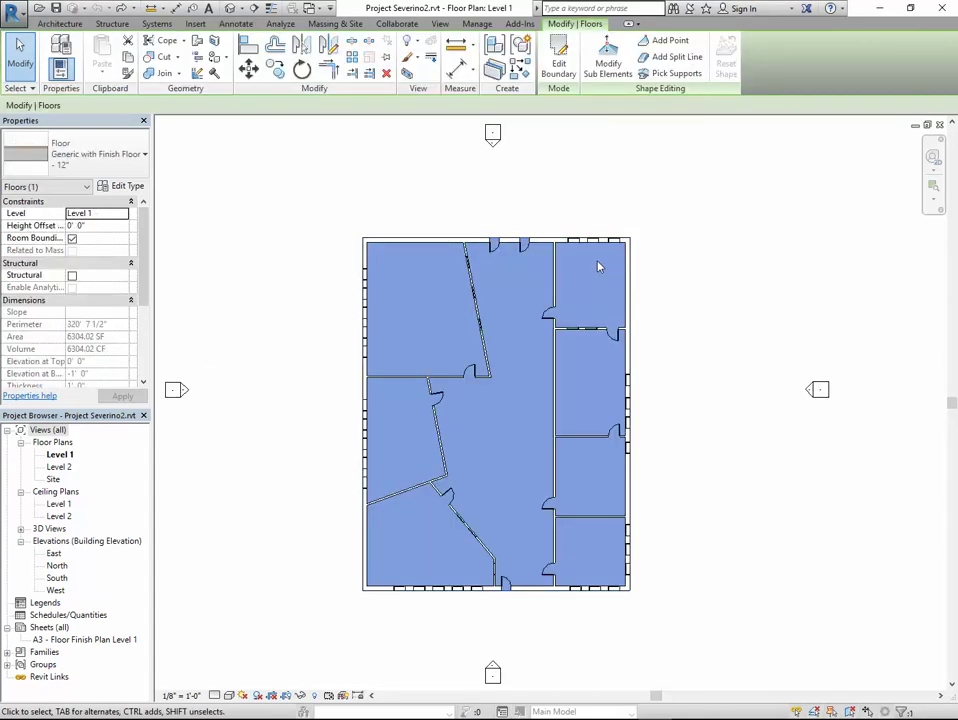
pyautogui.click(230, 8)
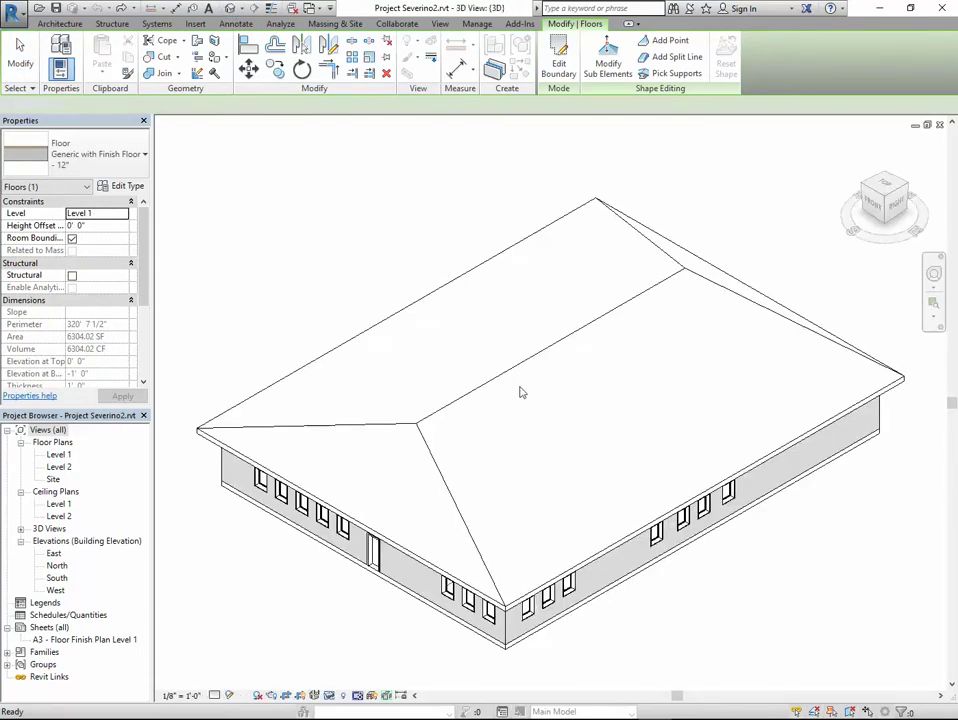
pyautogui.press('Escape')
pyautogui.click(497, 648)
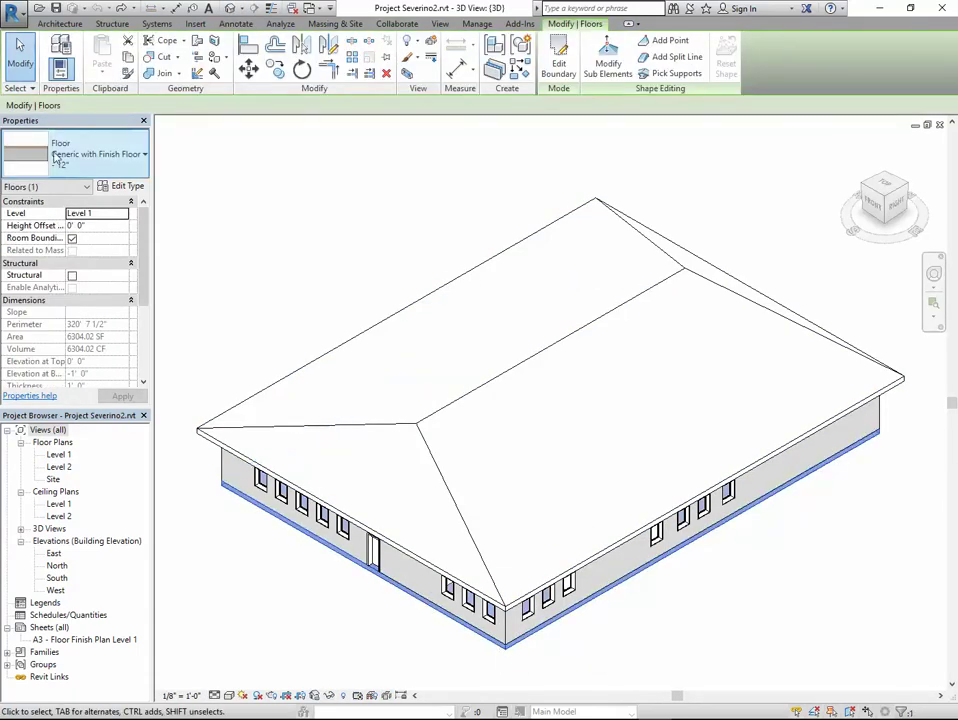
pyautogui.click(122, 187)
pyautogui.click(382, 541)
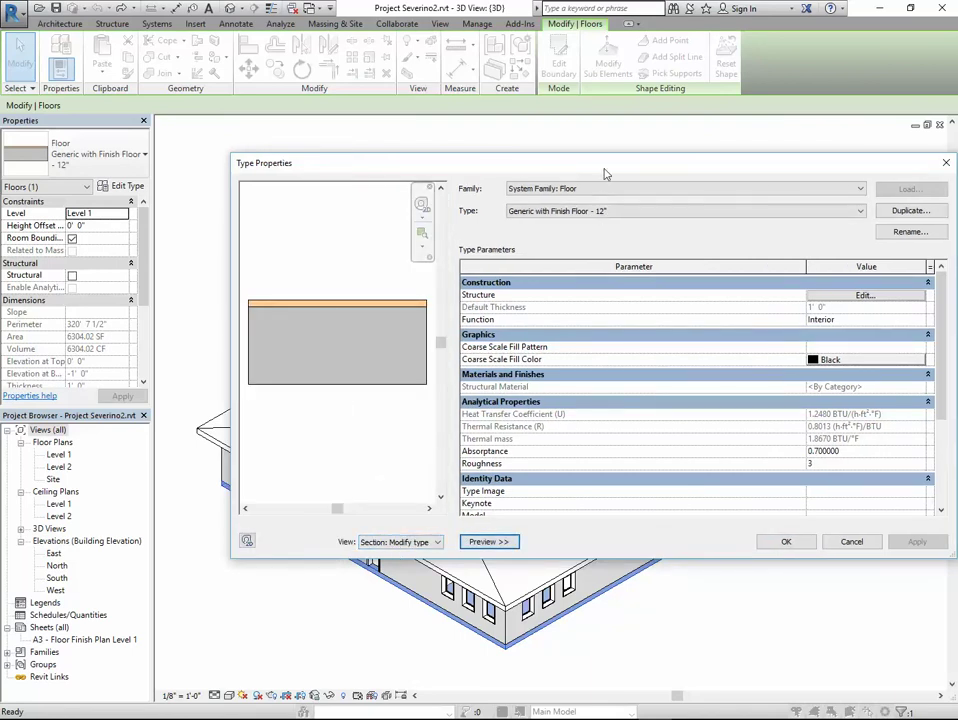
pyautogui.moveTo(604, 174); pyautogui.dragTo(550, 171)
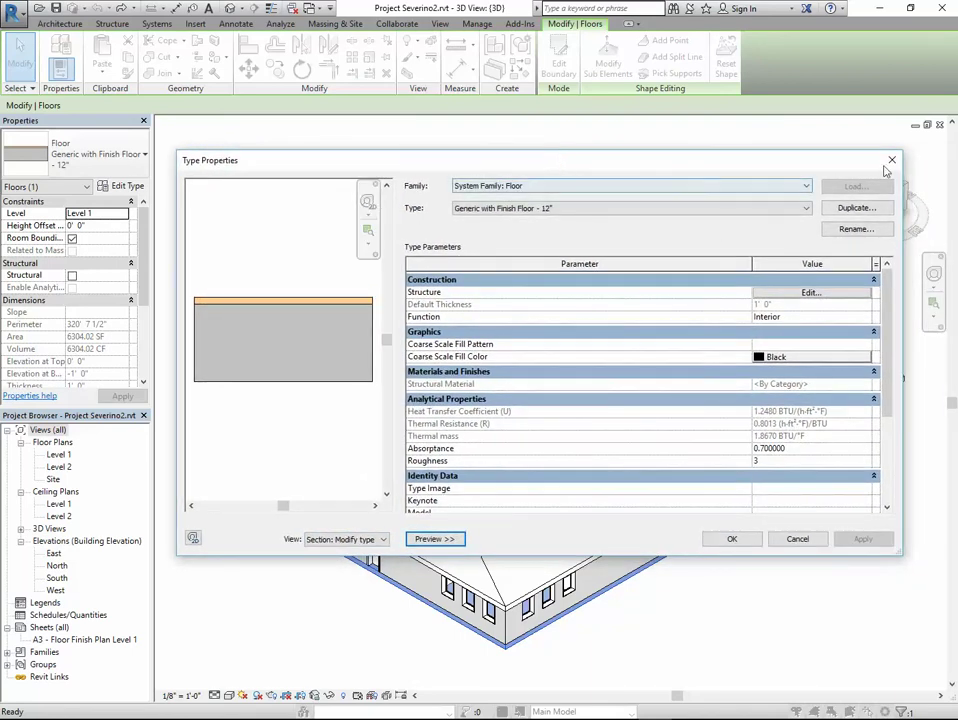
pyautogui.click(891, 161)
# Return to the Level 1 floor plan, preview it in the Shaded visual style and restore Hidden Line
pyautogui.doubleClick(59, 454)
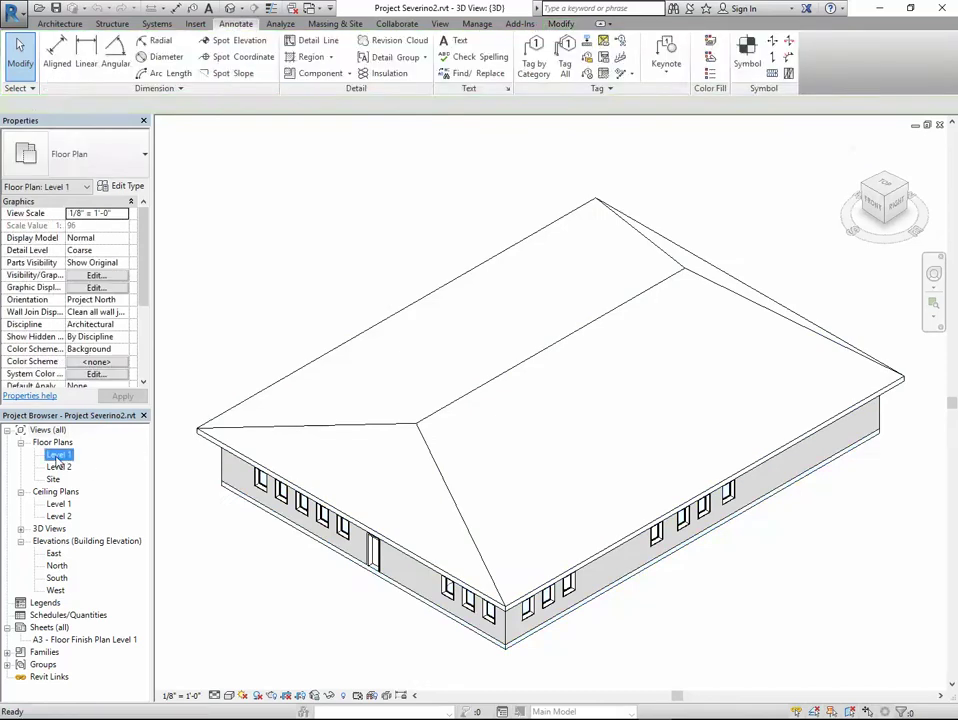
pyautogui.click(263, 626)
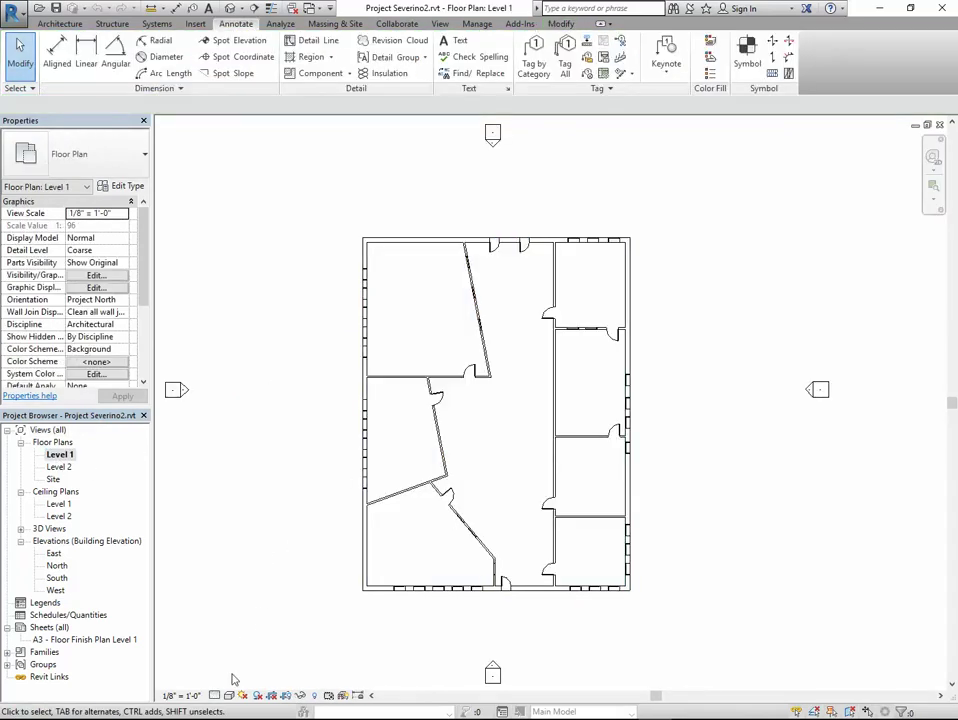
pyautogui.click(228, 695)
pyautogui.click(245, 643)
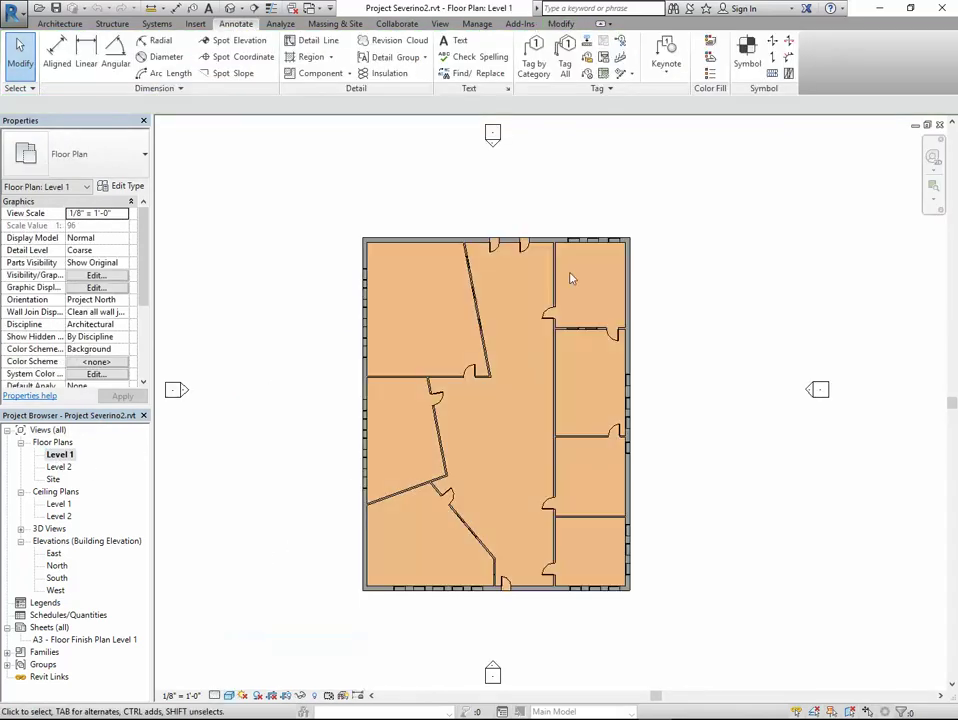
pyautogui.click(228, 695)
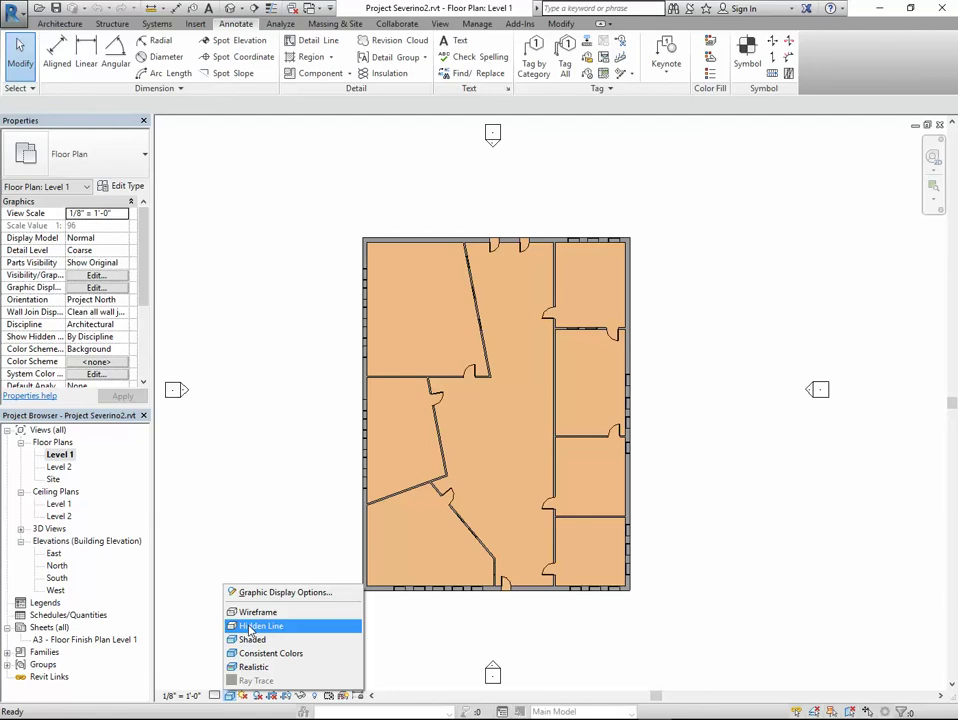
pyautogui.click(250, 626)
# Duplicate the Level 1 floor plan with detailing and rename the copy as "Level 1 Room Legend"
pyautogui.moveTo(406, 524); pyautogui.dragTo(386, 532, button='middle')
pyautogui.rightClick(70, 457)
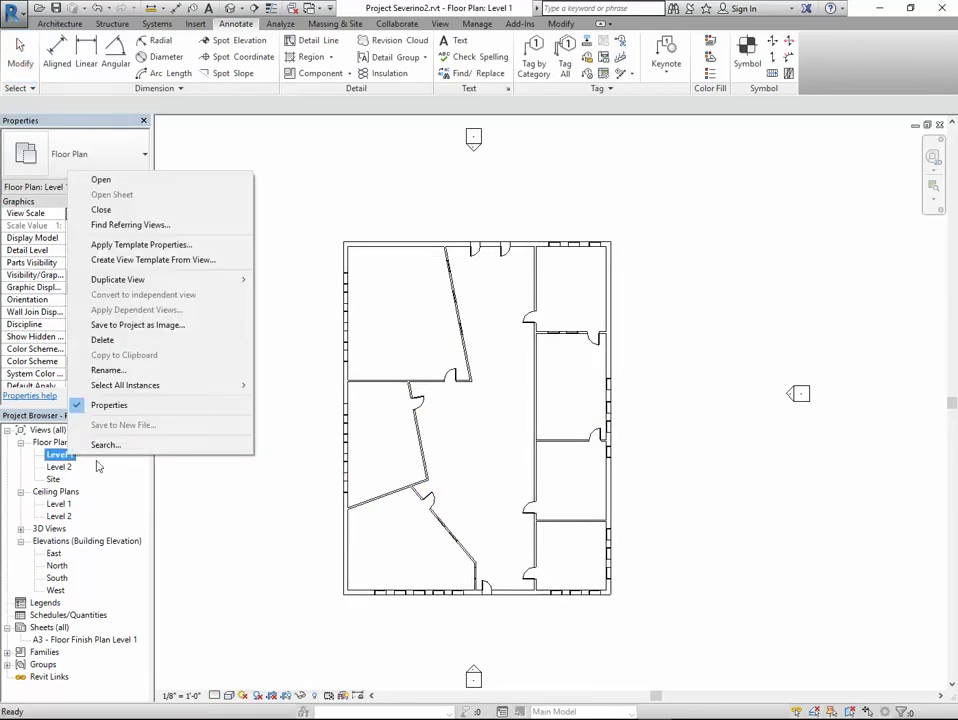
pyautogui.moveTo(240, 279)
pyautogui.click(298, 295)
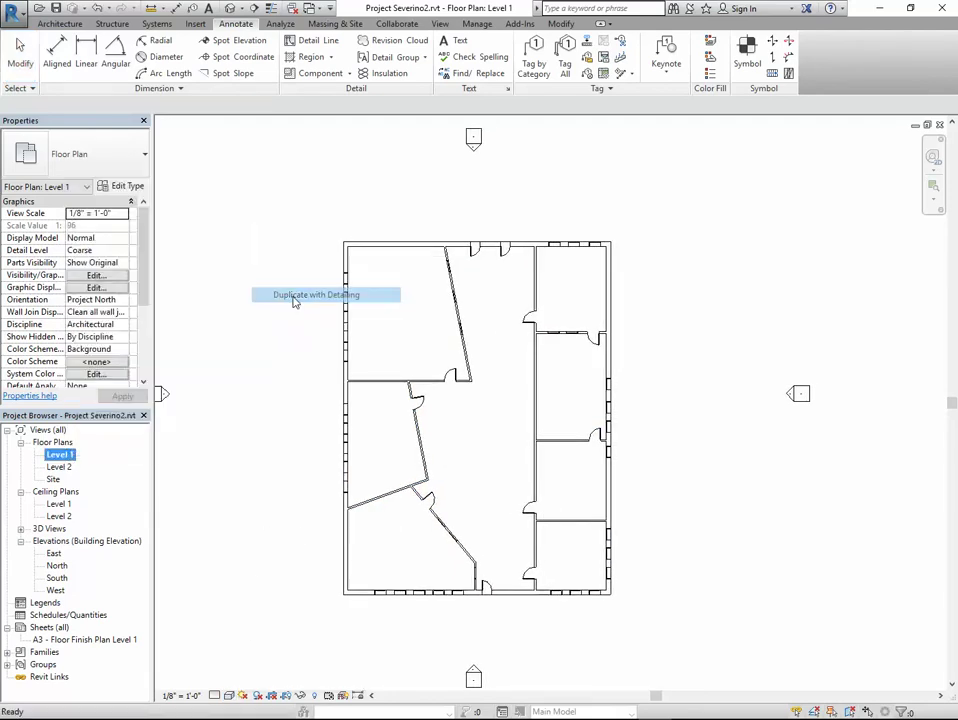
pyautogui.rightClick(88, 470)
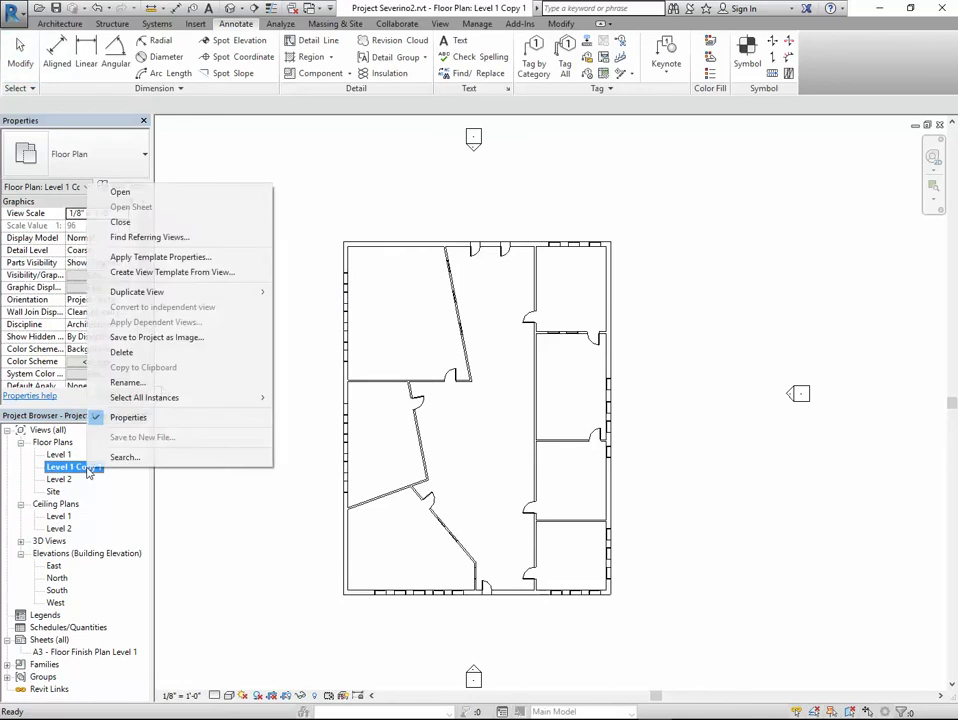
pyautogui.click(127, 382)
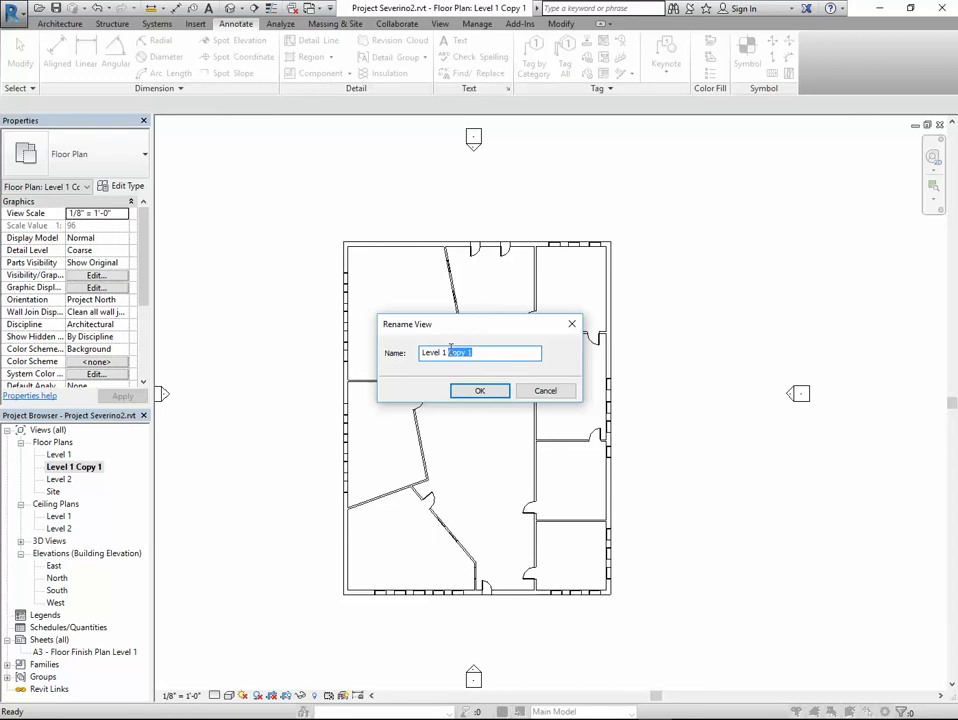
pyautogui.write('Level 1 Room Legend')
pyautogui.press('Return')
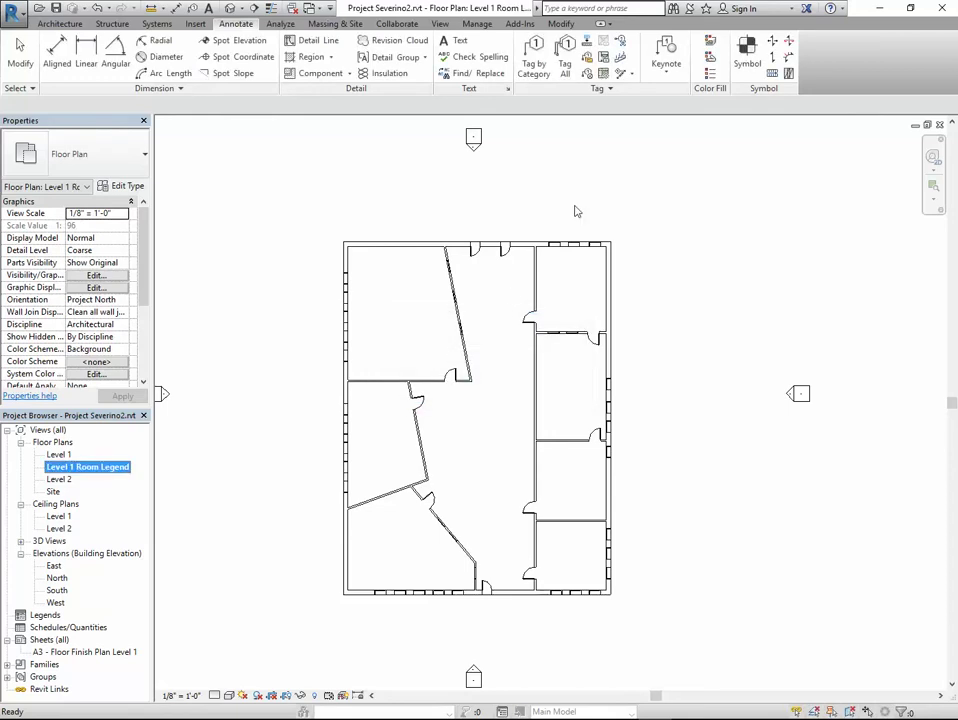
# Place tagged rooms in the three left-hand spaces of the plan, working downward, and in the large central space
pyautogui.click(60, 23)
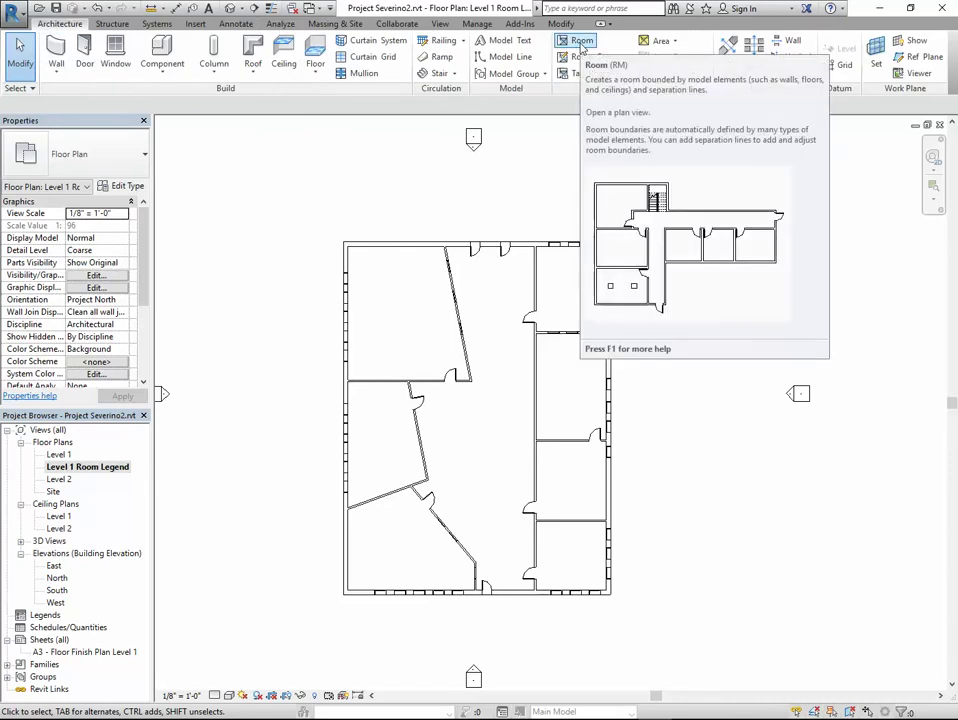
pyautogui.click(580, 42)
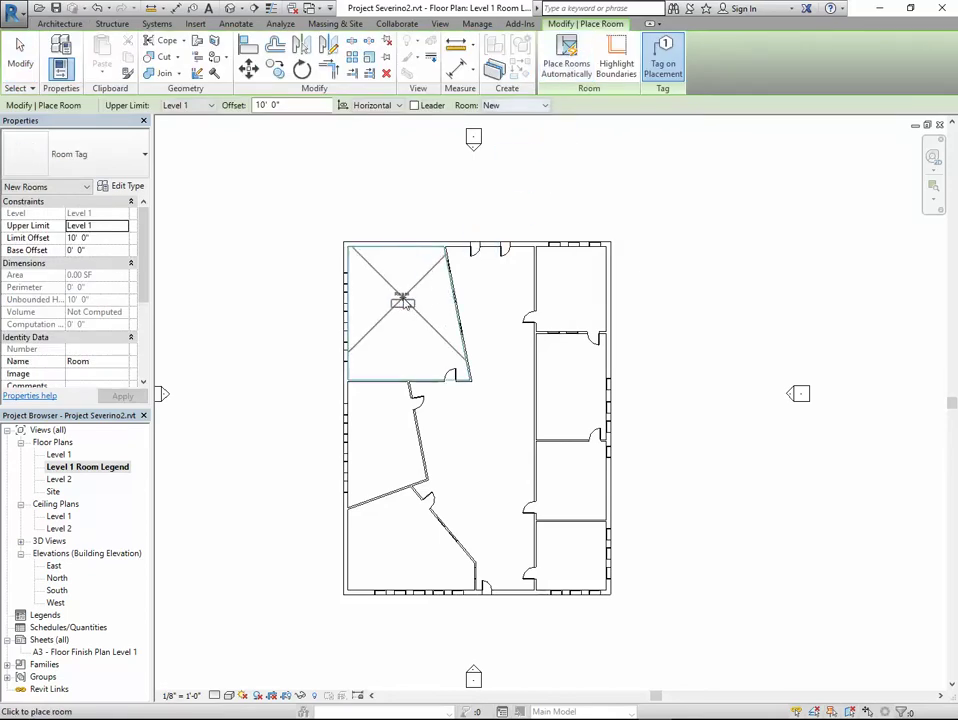
pyautogui.click(402, 316)
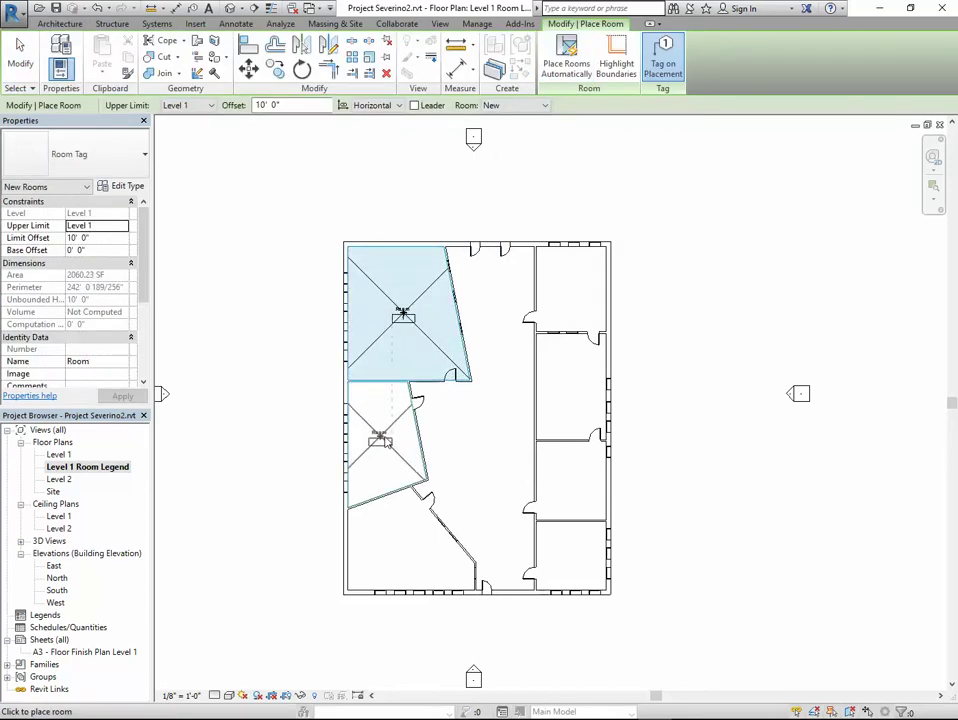
pyautogui.click(380, 438)
pyautogui.click(404, 549)
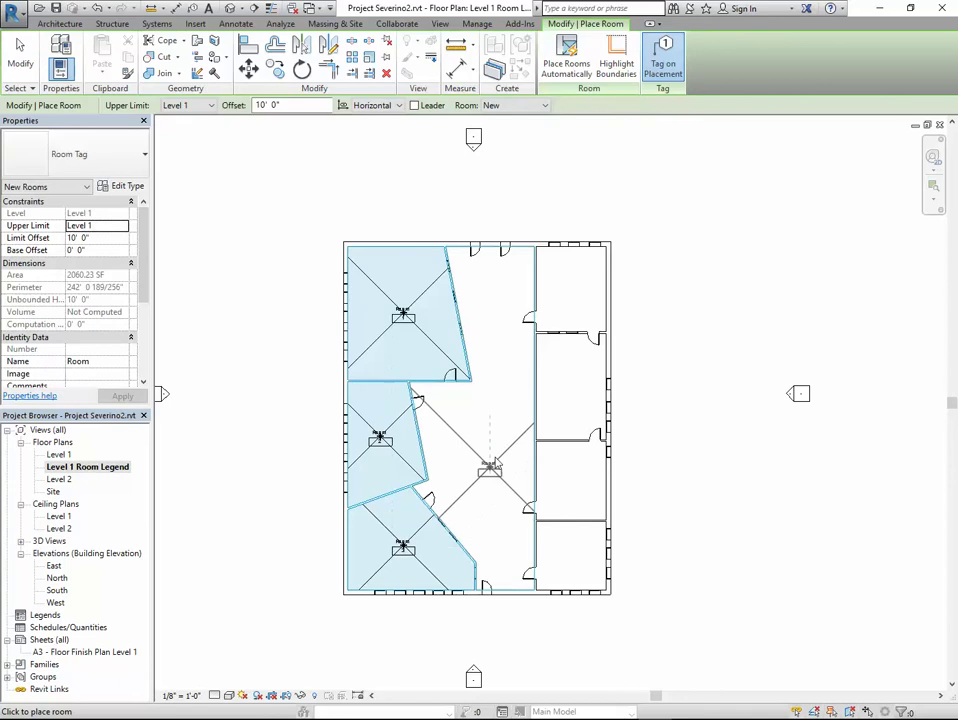
pyautogui.click(489, 394)
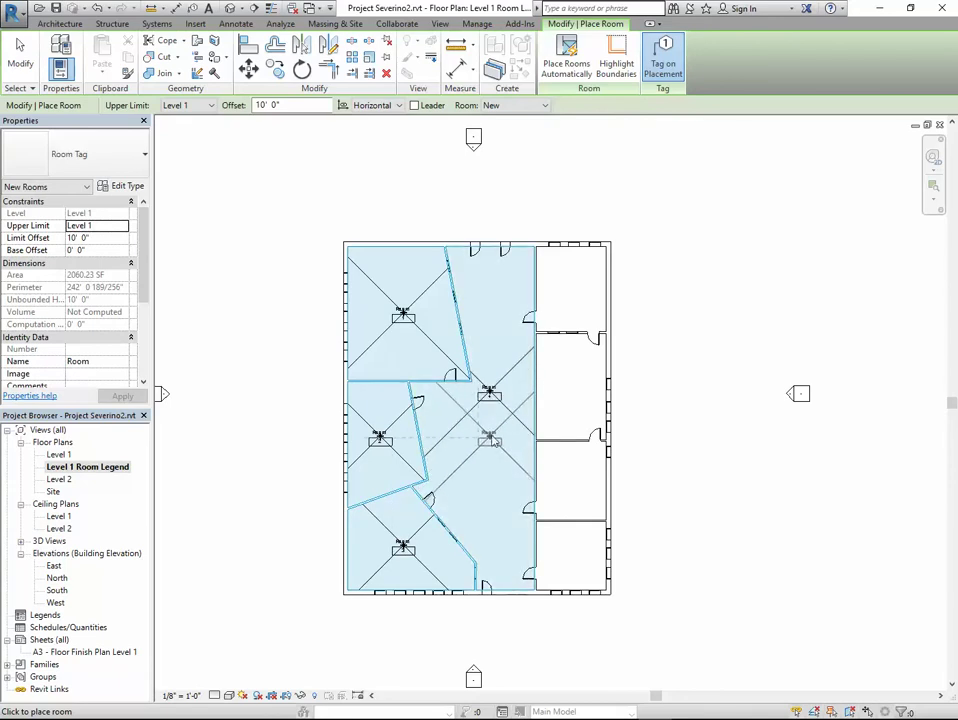
# Place tagged rooms in the four right-hand spaces of the plan, working downward, and finish room placement
pyautogui.click(569, 290)
pyautogui.click(569, 378)
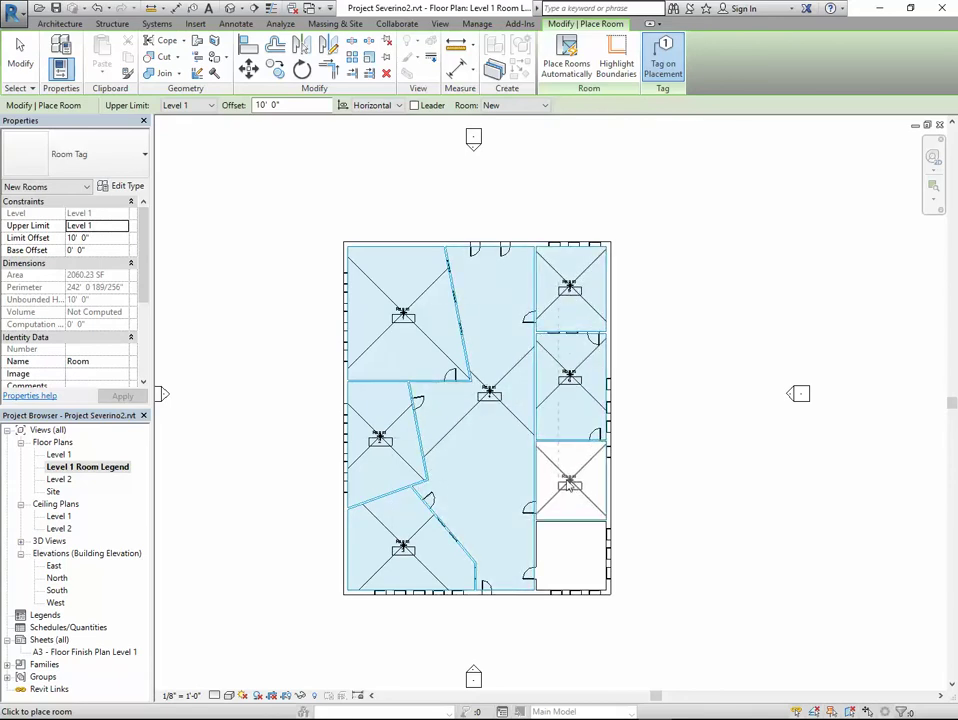
pyautogui.click(569, 482)
pyautogui.click(570, 558)
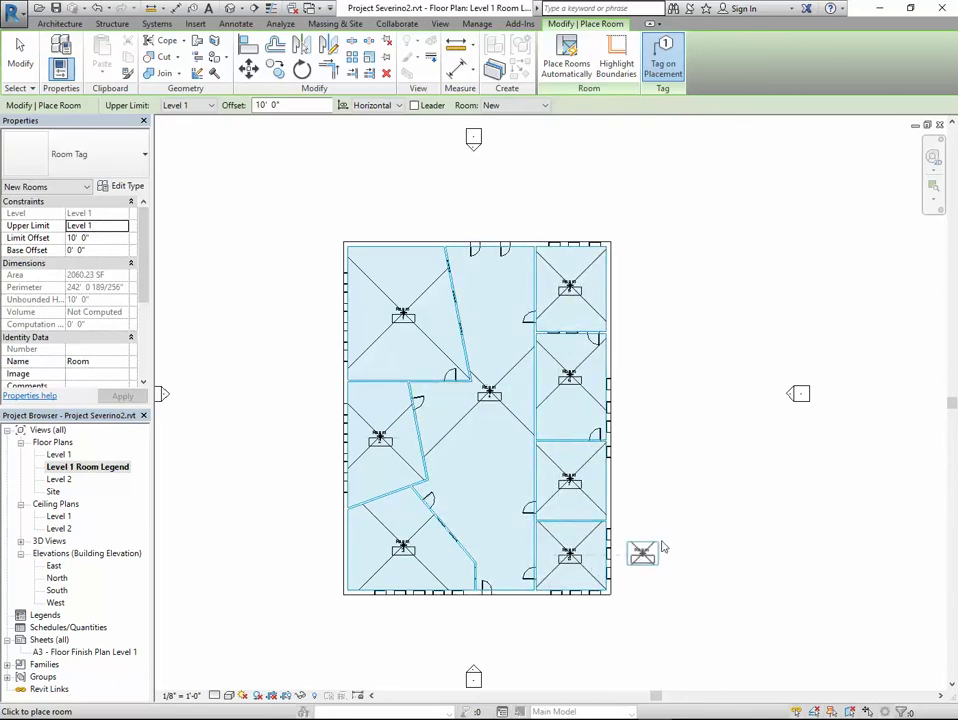
pyautogui.press('Escape')
pyautogui.press('Escape')
# Rename room 1 as "Bedroom 1" and room 2 as "Kitchen" through their tags
pyautogui.scroll(3, 410, 349)
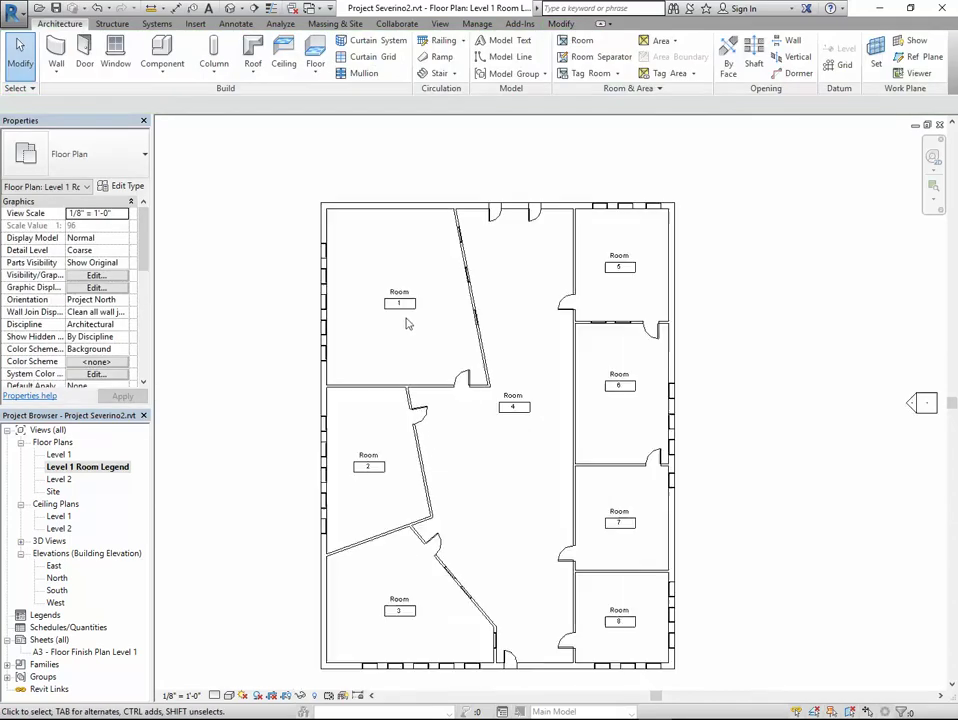
pyautogui.click(377, 271)
pyautogui.click(376, 264)
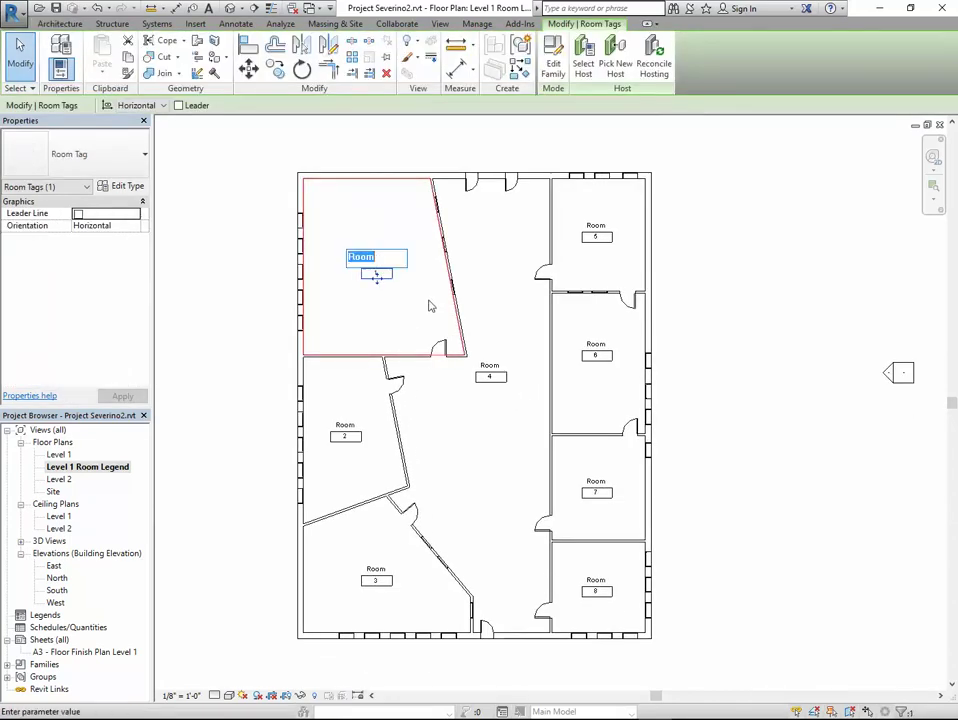
pyautogui.write('Bedroom 1')
pyautogui.press('Return')
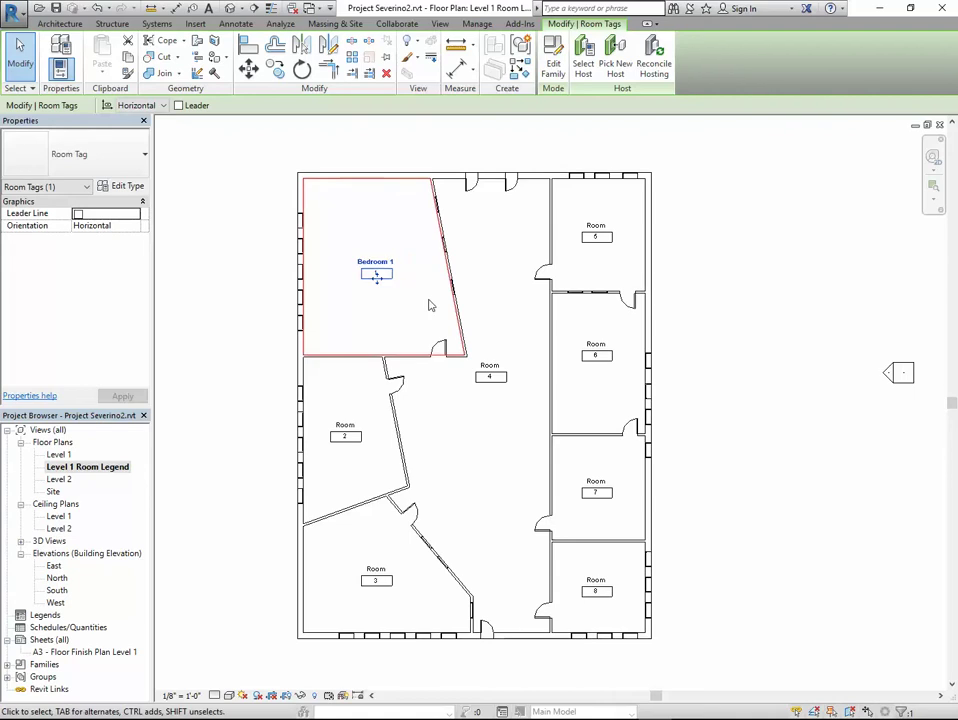
pyautogui.click(345, 425)
pyautogui.click(350, 424)
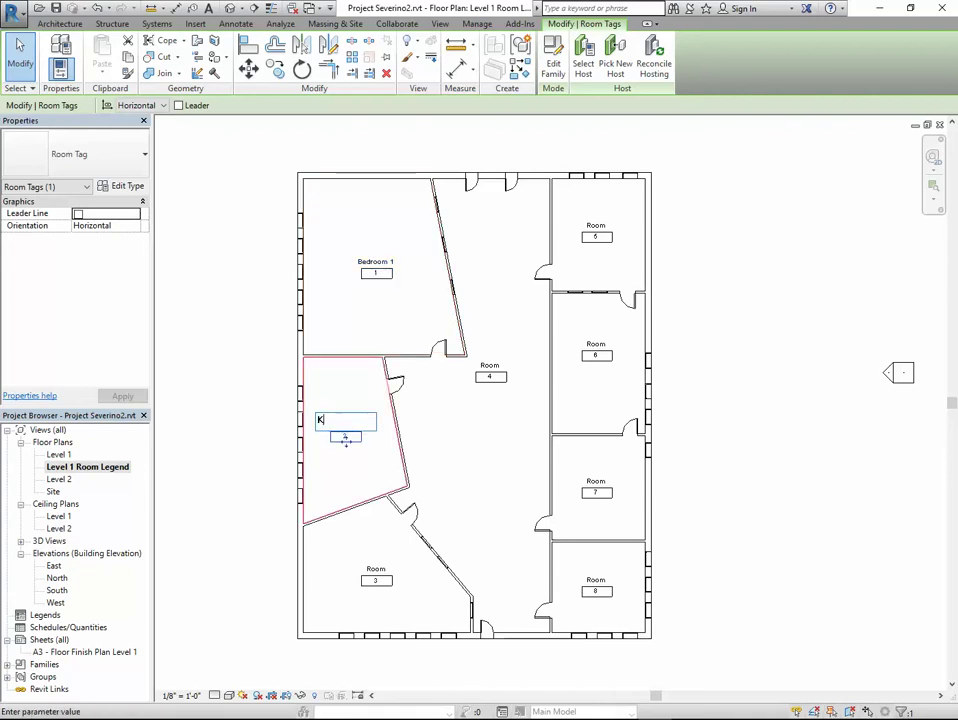
pyautogui.write('Kitchen')
pyautogui.press('Return')
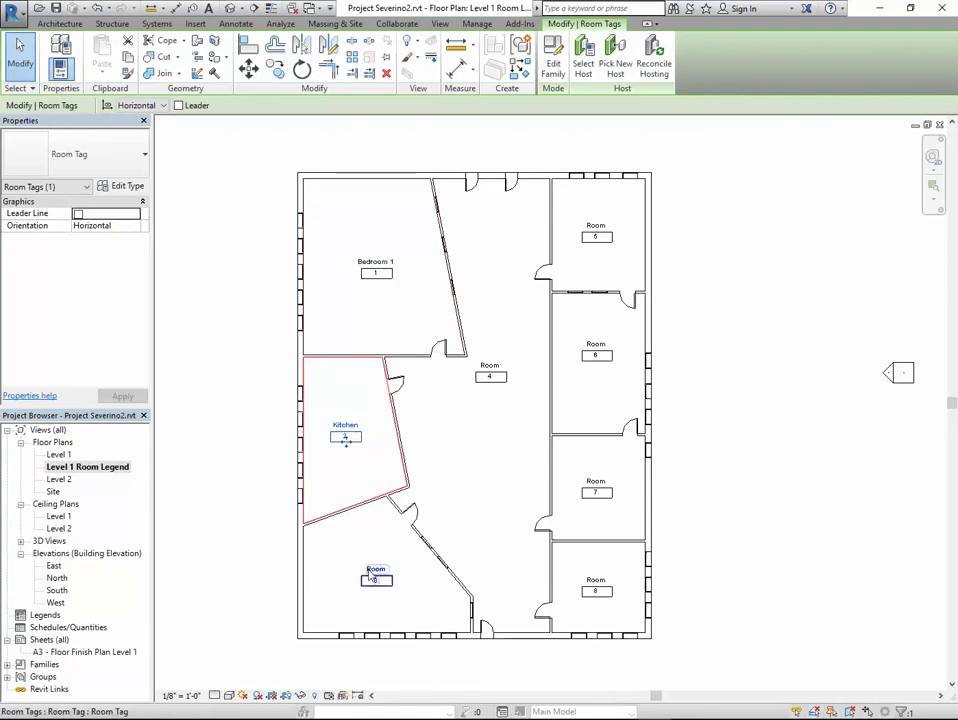
# Rename room 3 as "Bedroom 2" and room 5 as "Storage" through their tags
pyautogui.click(376, 568)
pyautogui.click(378, 566)
pyautogui.write('Be')
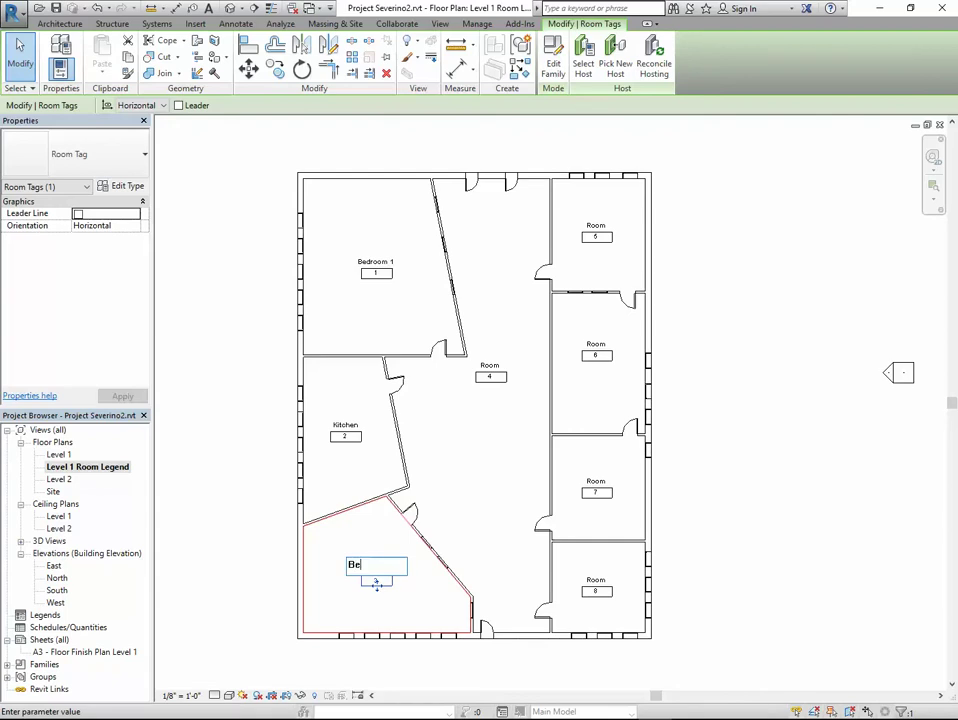
pyautogui.write('droom 2')
pyautogui.press('Return')
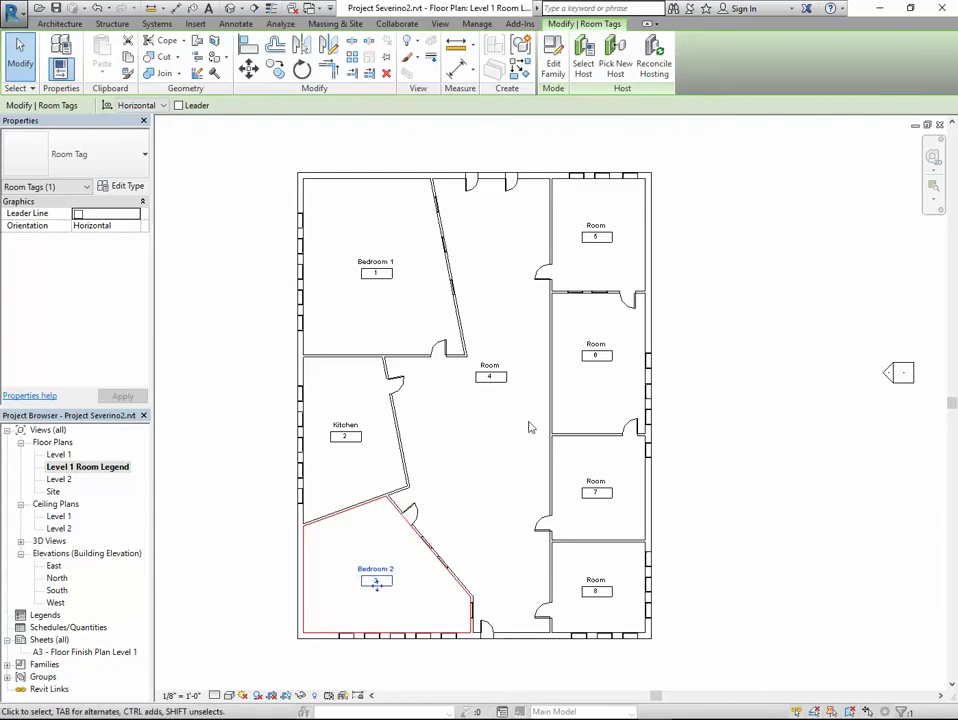
pyautogui.click(597, 226)
pyautogui.click(597, 225)
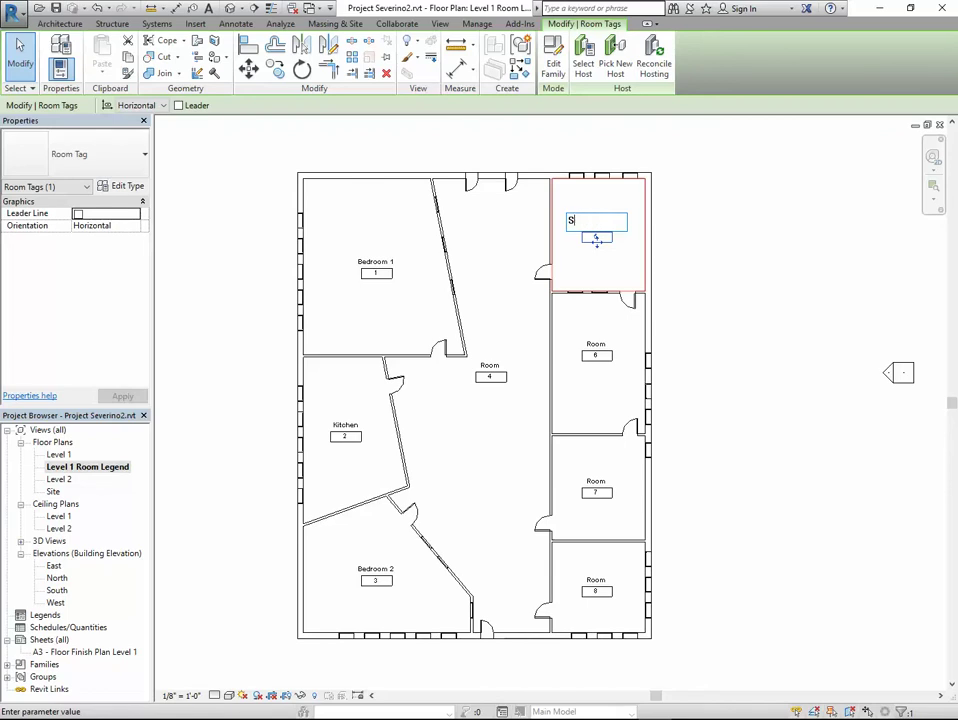
pyautogui.write('Storage')
pyautogui.press('Return')
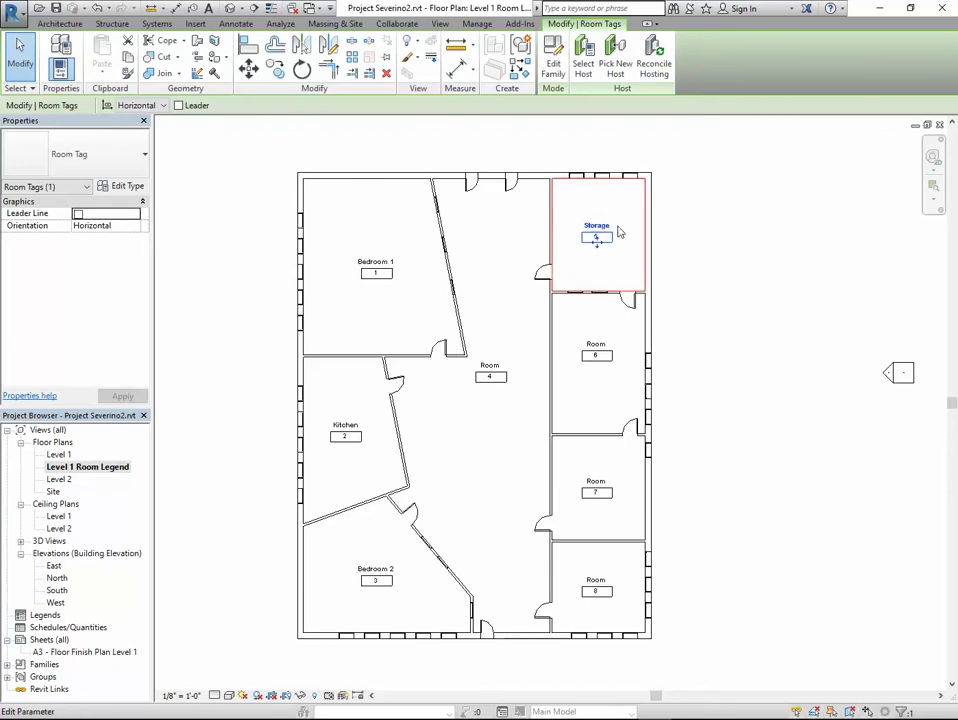
# Rename room 6 as "Bathroom" and room 7 as "Storage 2" through their tags
pyautogui.click(596, 350)
pyautogui.click(597, 344)
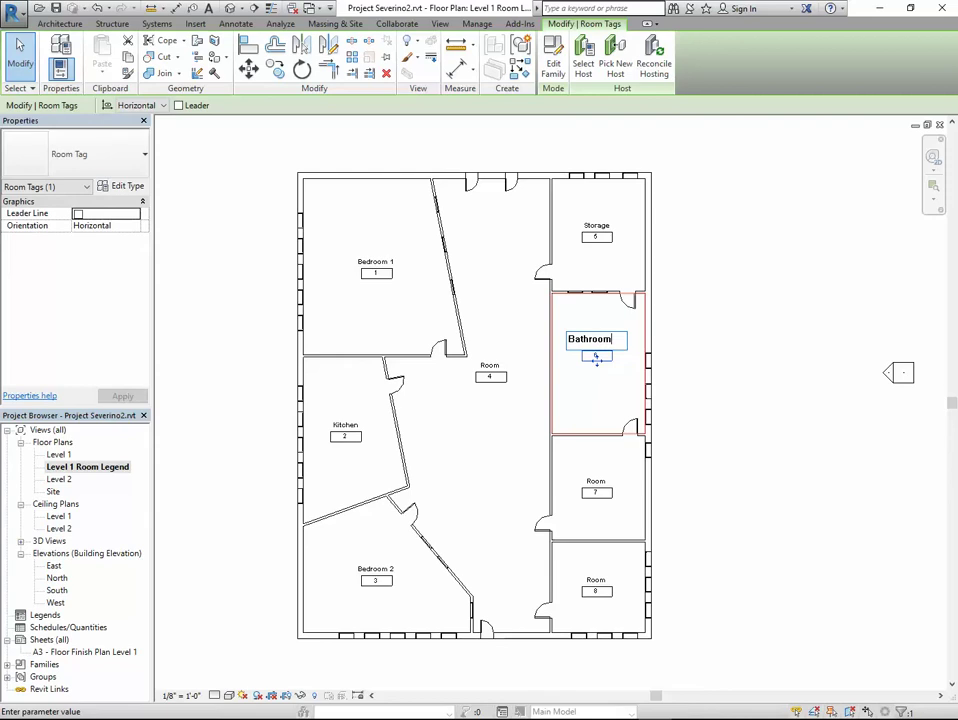
pyautogui.write('Bathroom')
pyautogui.press('Return')
pyautogui.click(596, 482)
pyautogui.click(597, 479)
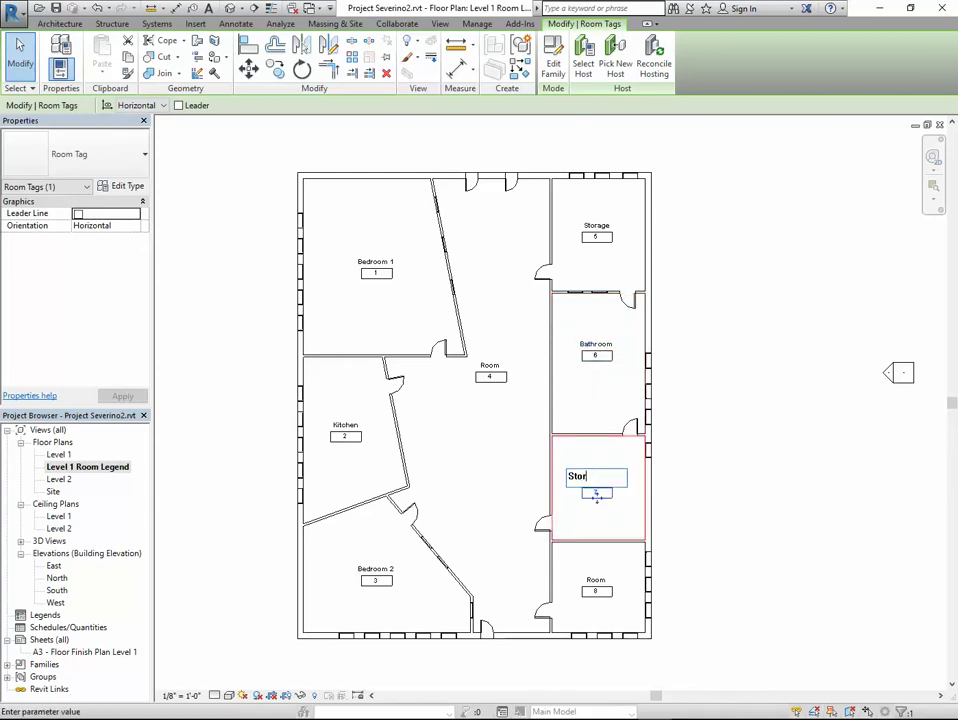
pyautogui.write('Storage 2')
pyautogui.press('Return')
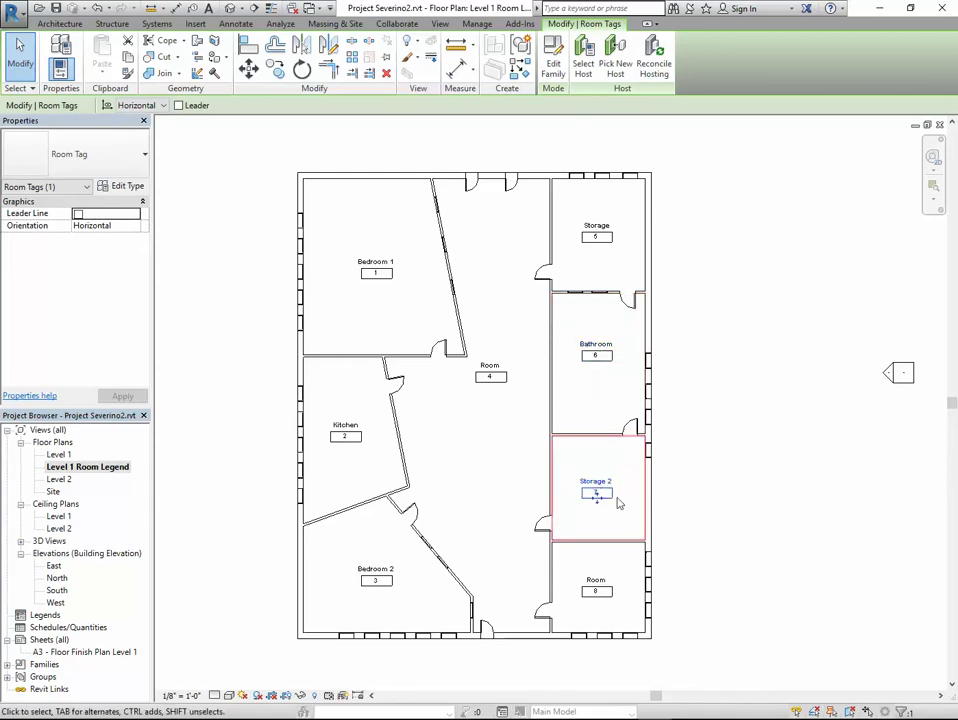
# Rename room 8 as "Bathroom 2" and room 4 as "Livingroom" through their tags
pyautogui.click(604, 588)
pyautogui.click(596, 580)
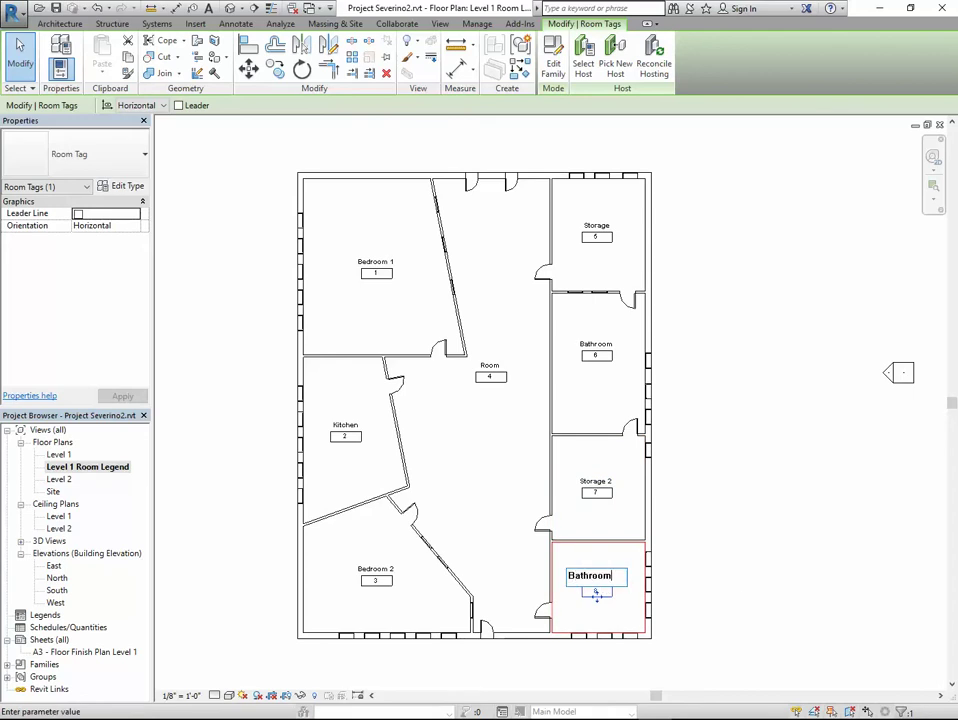
pyautogui.write('Bathroom 2')
pyautogui.press('Return')
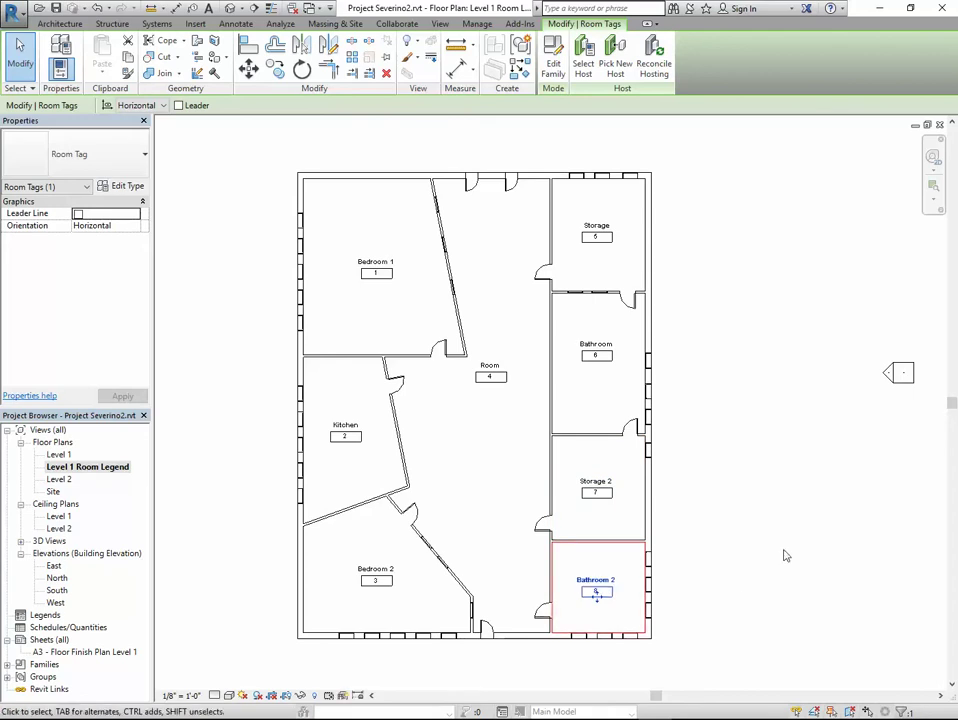
pyautogui.click(490, 376)
pyautogui.click(494, 366)
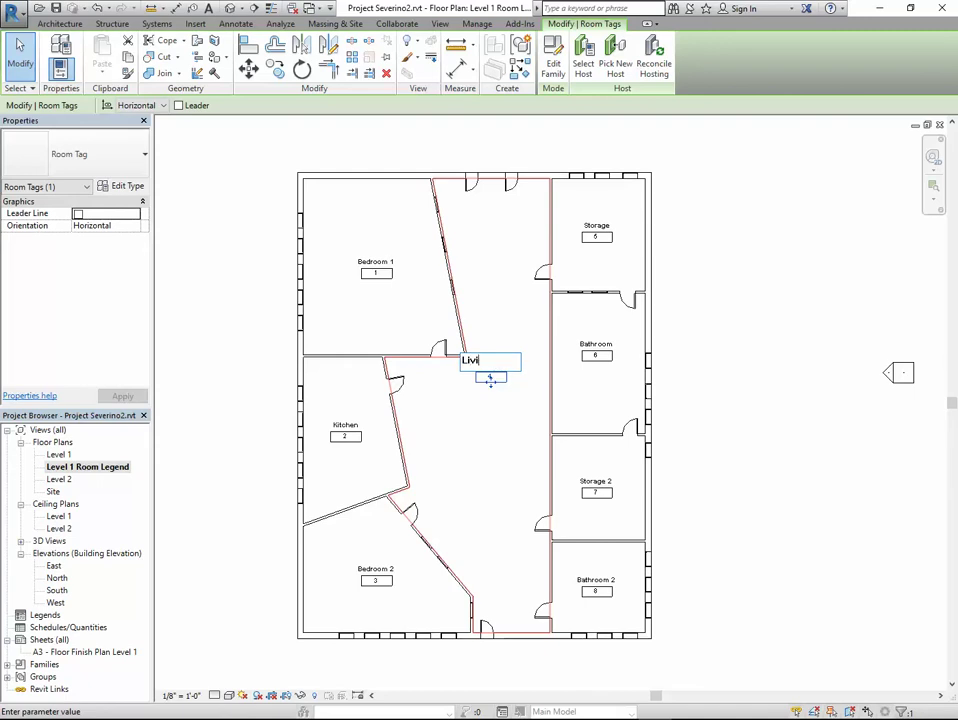
pyautogui.write('Livingroom')
pyautogui.press('Return')
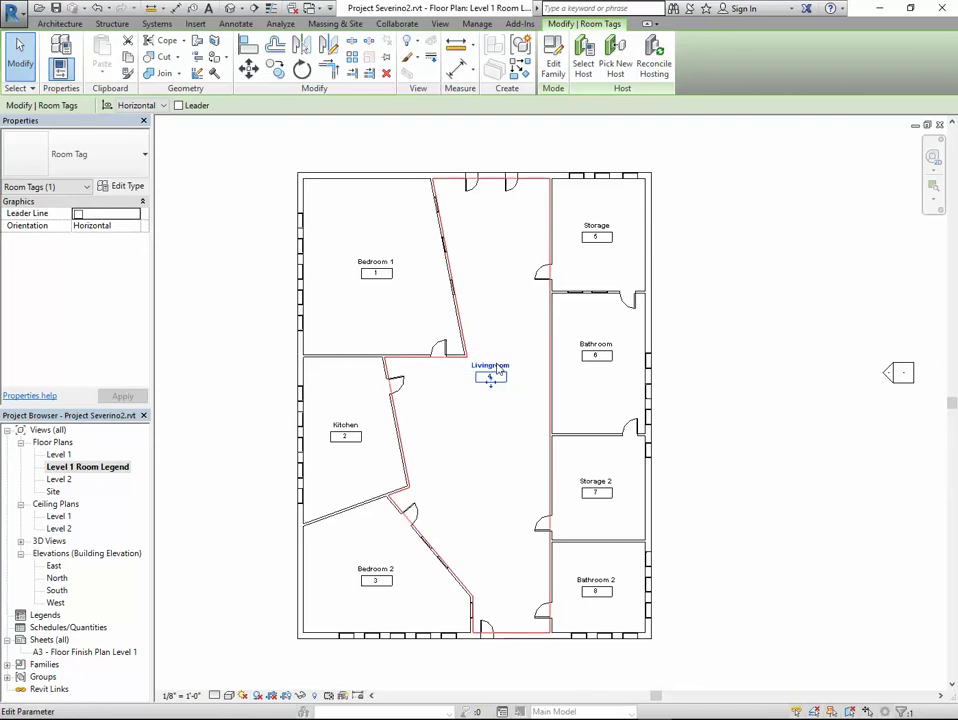
pyautogui.click(720, 376)
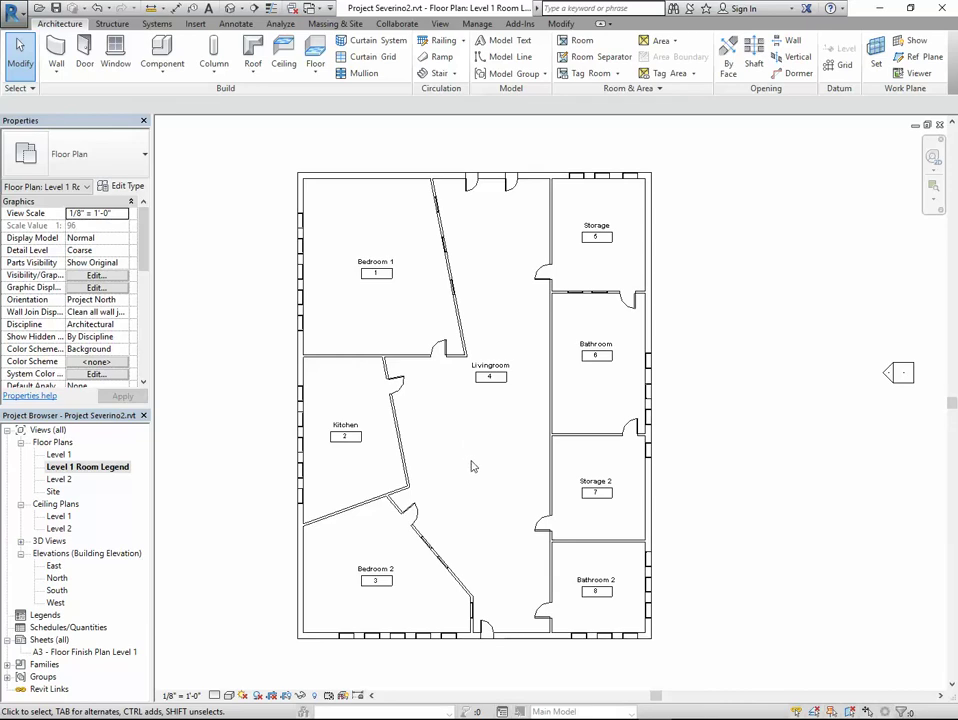
# Draw a rectangular room separation outline about 10' 6" wide in the open living room area below its tag
pyautogui.scroll(4, 460, 420)
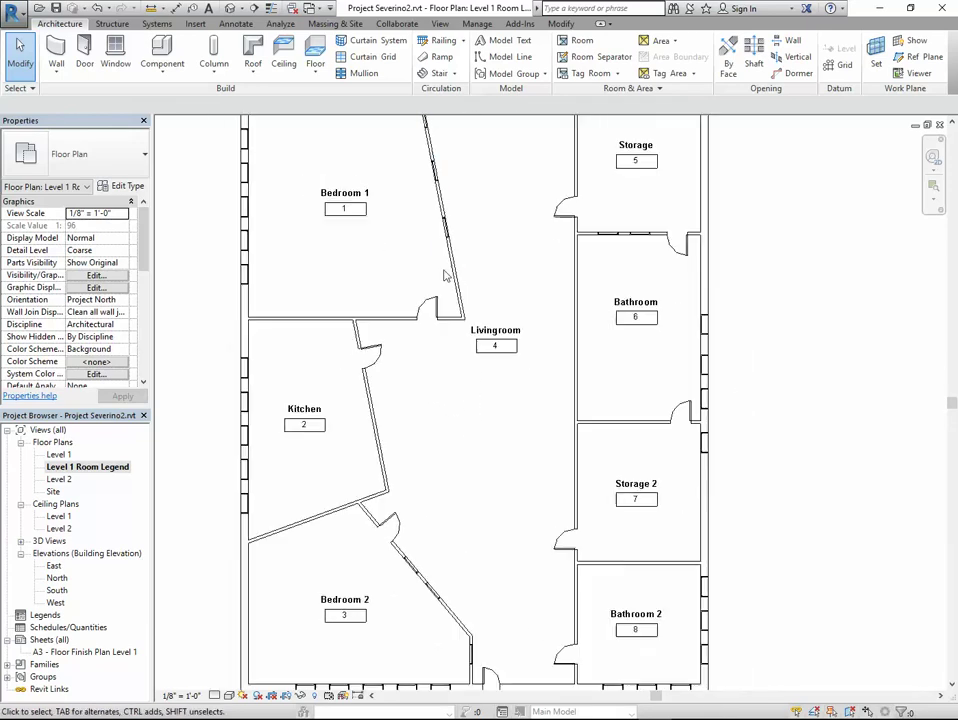
pyautogui.scroll(-1, 452, 320)
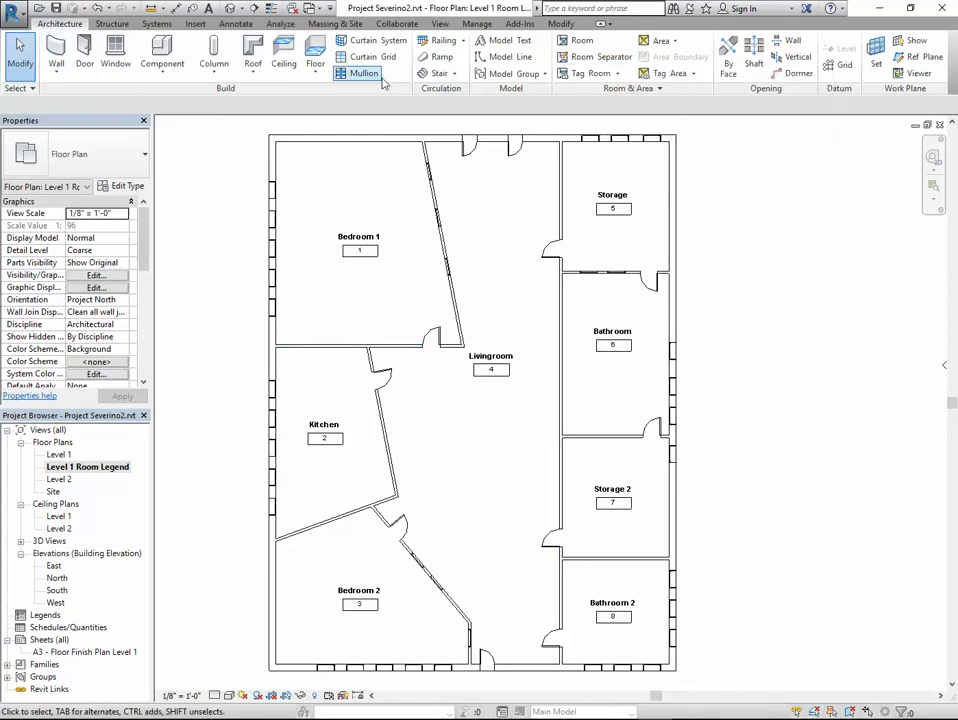
pyautogui.click(600, 57)
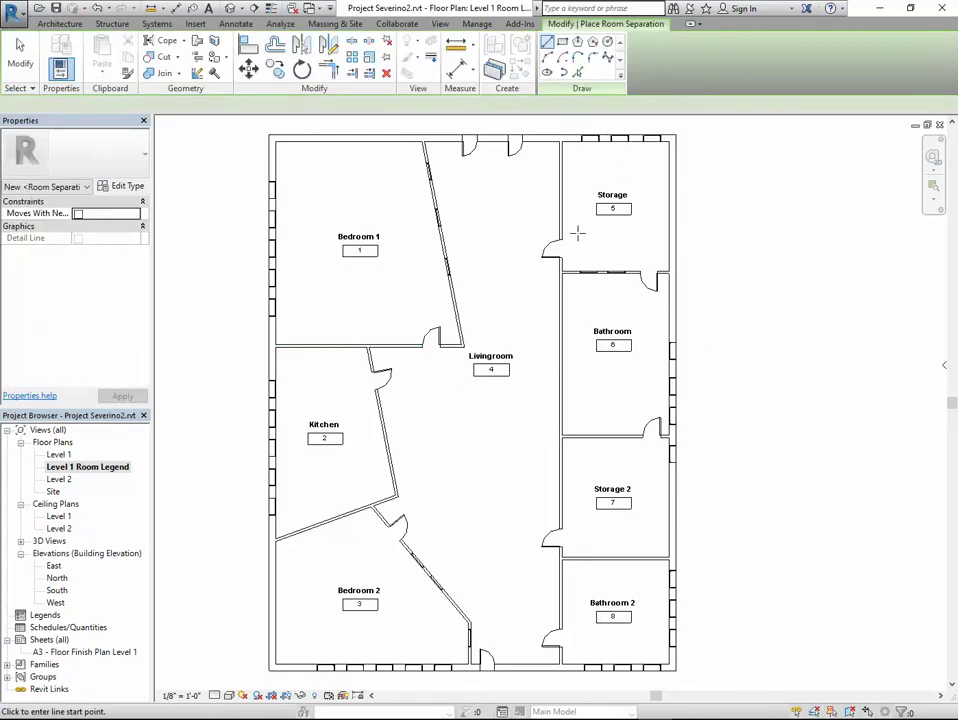
pyautogui.click(447, 430)
pyautogui.click(509, 546)
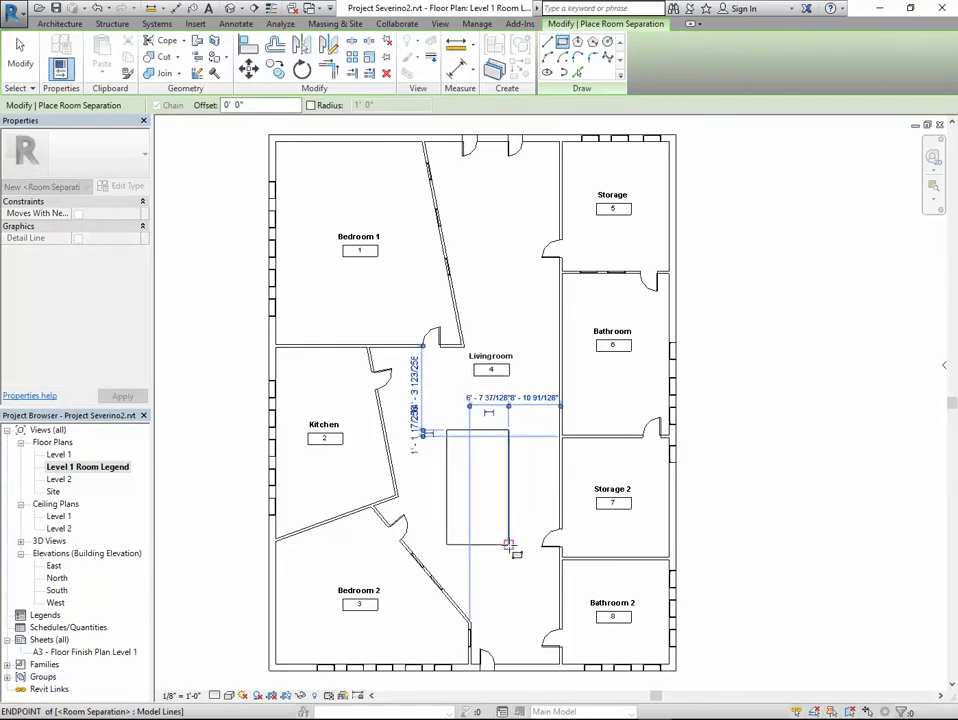
pyautogui.press('Escape')
pyautogui.press('Escape')
# Try to rotate the whole rectangular room separation outline clockwise by slightly more than a quarter turn about its centre
pyautogui.press('Tab')
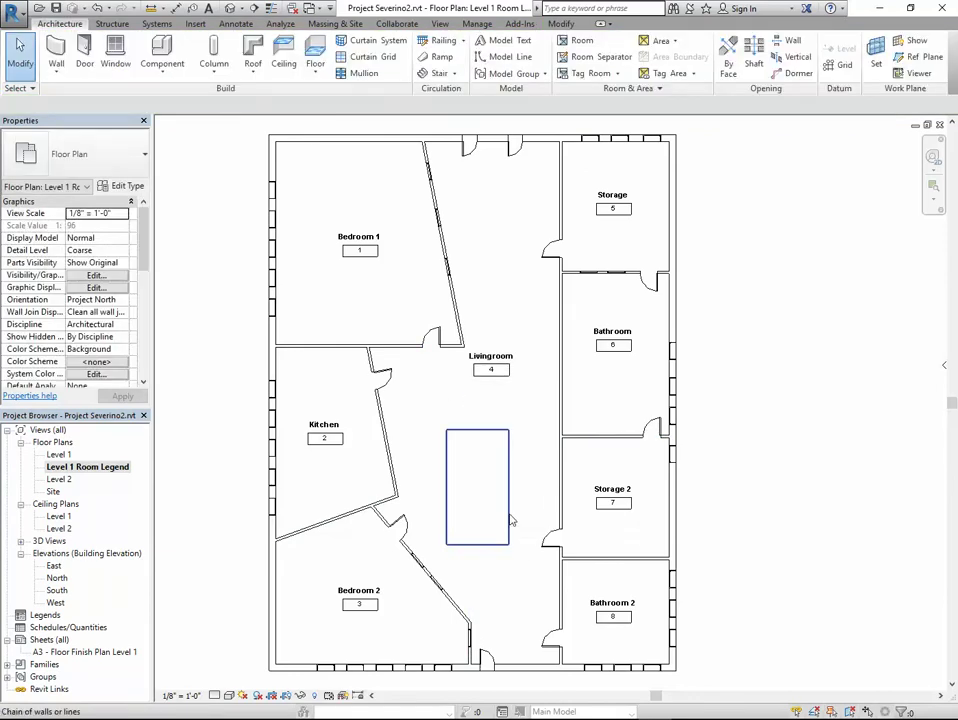
pyautogui.click(509, 520)
pyautogui.press('o')
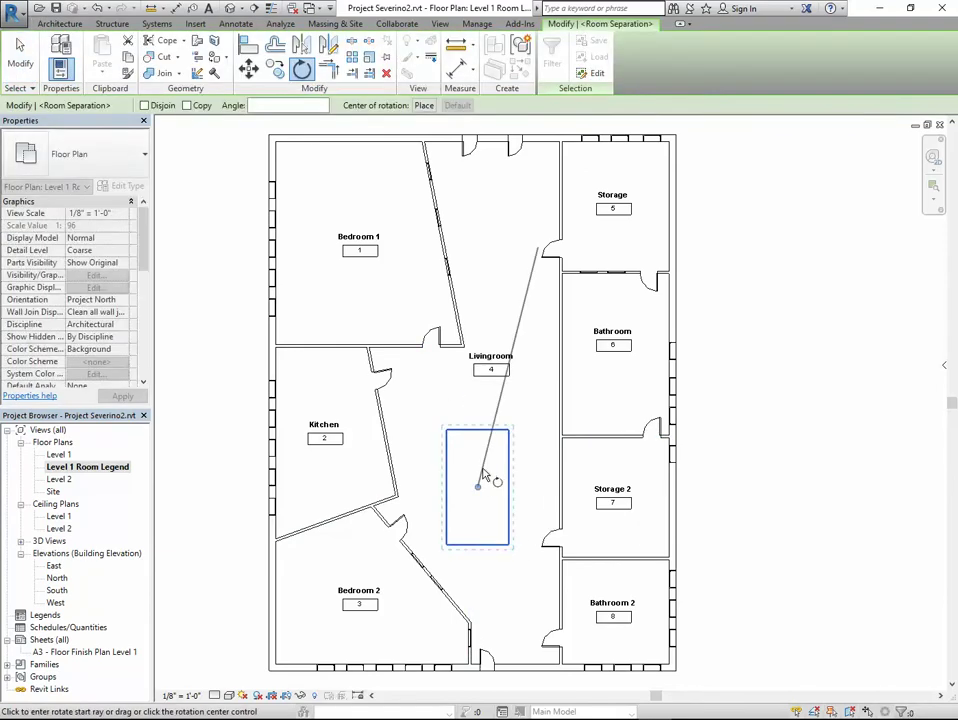
pyautogui.click(492, 470)
pyautogui.click(540, 510)
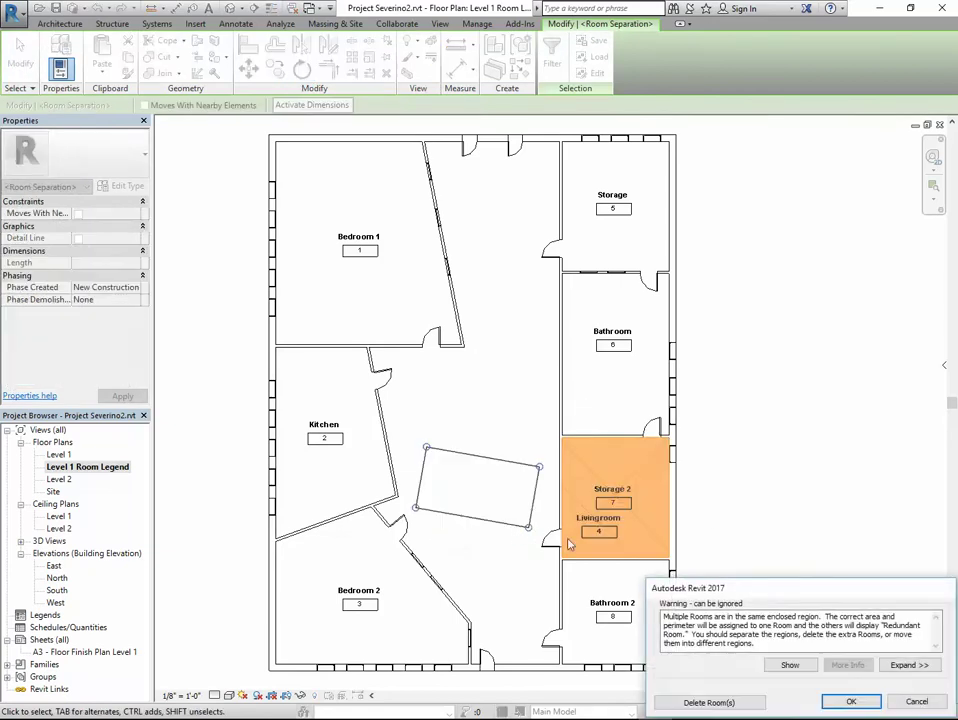
pyautogui.click(916, 701)
# Try to rotate the rectangular room separation outline clockwise to a diagonal of about 45° around its centre
pyautogui.press('Tab')
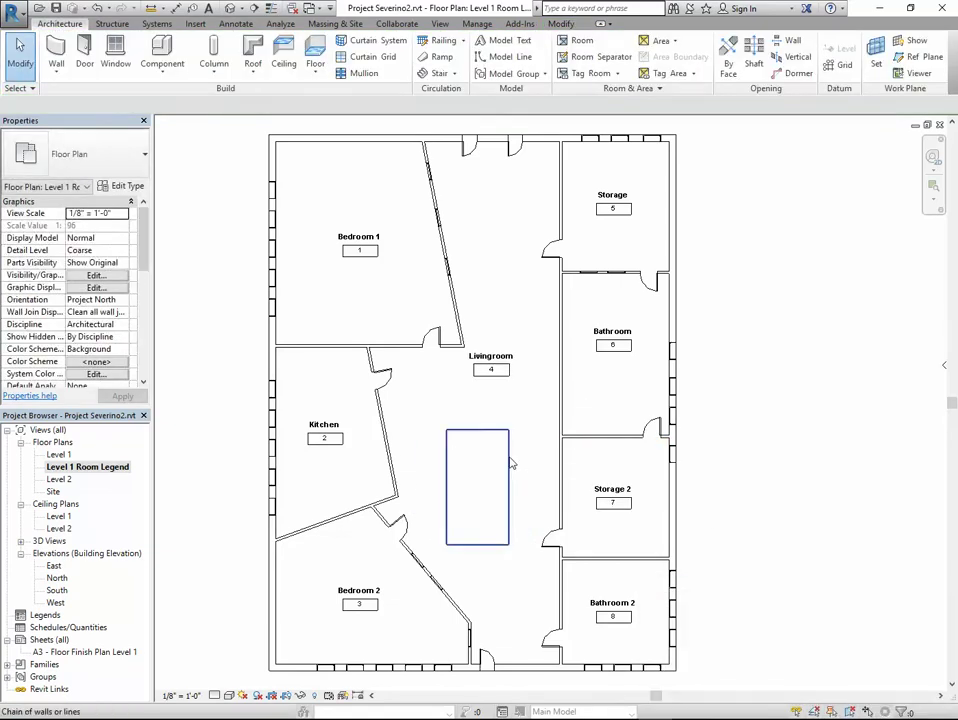
pyautogui.click(510, 463)
pyautogui.press('r')
pyautogui.press('o')
pyautogui.click(487, 527)
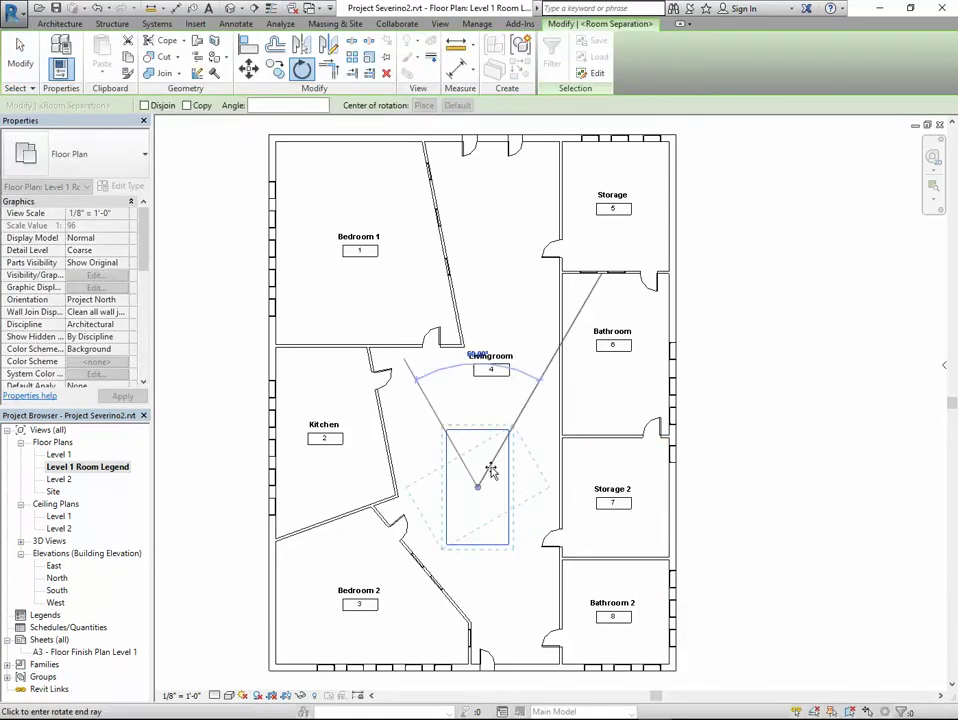
pyautogui.click(489, 470)
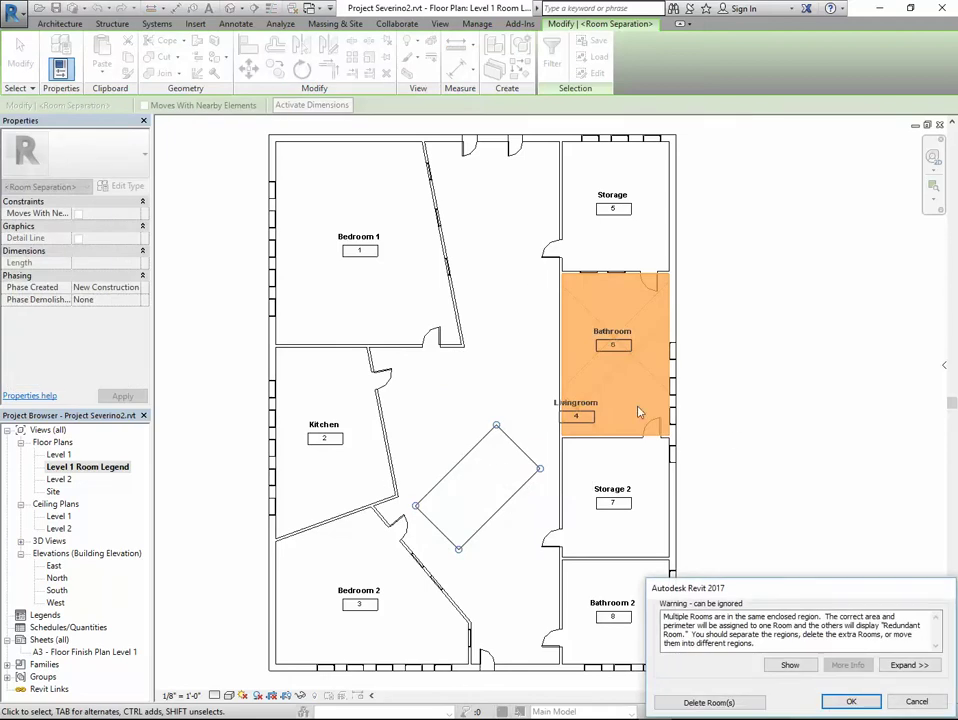
pyautogui.click(916, 701)
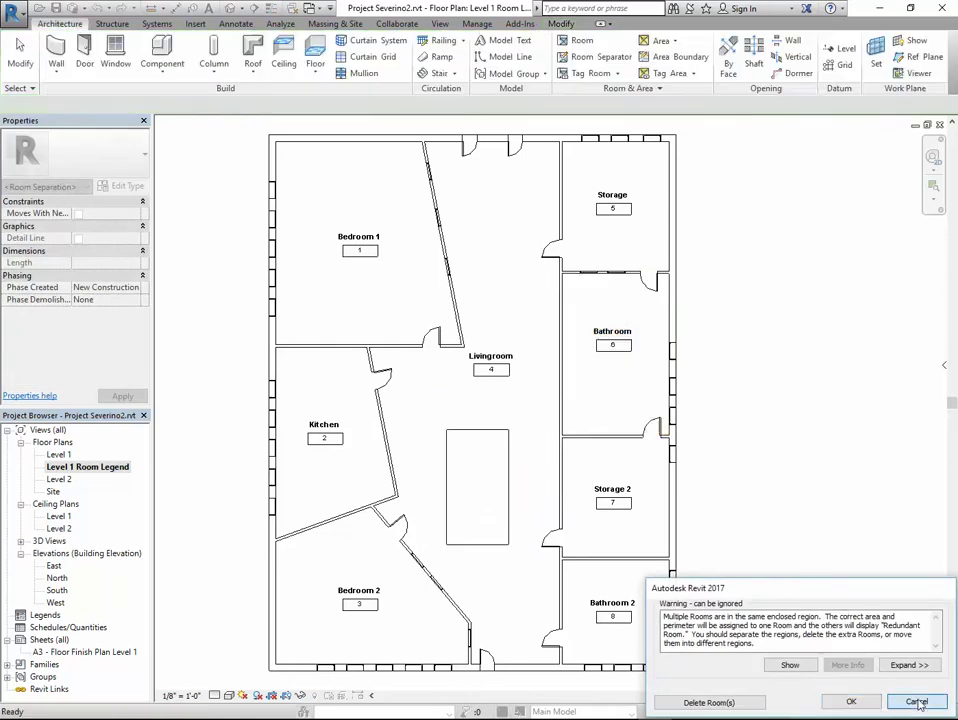
# Select the full chain of rectangular room separation lines and rotate it about 15° counter-clockwise around its centre
pyautogui.click(479, 430)
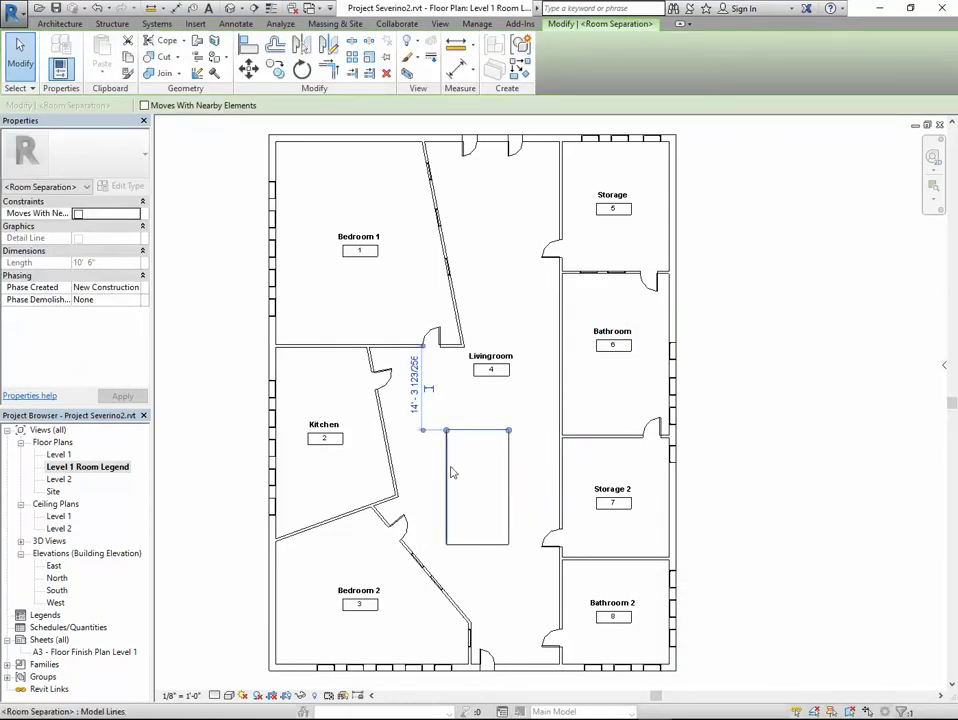
pyautogui.click(518, 417)
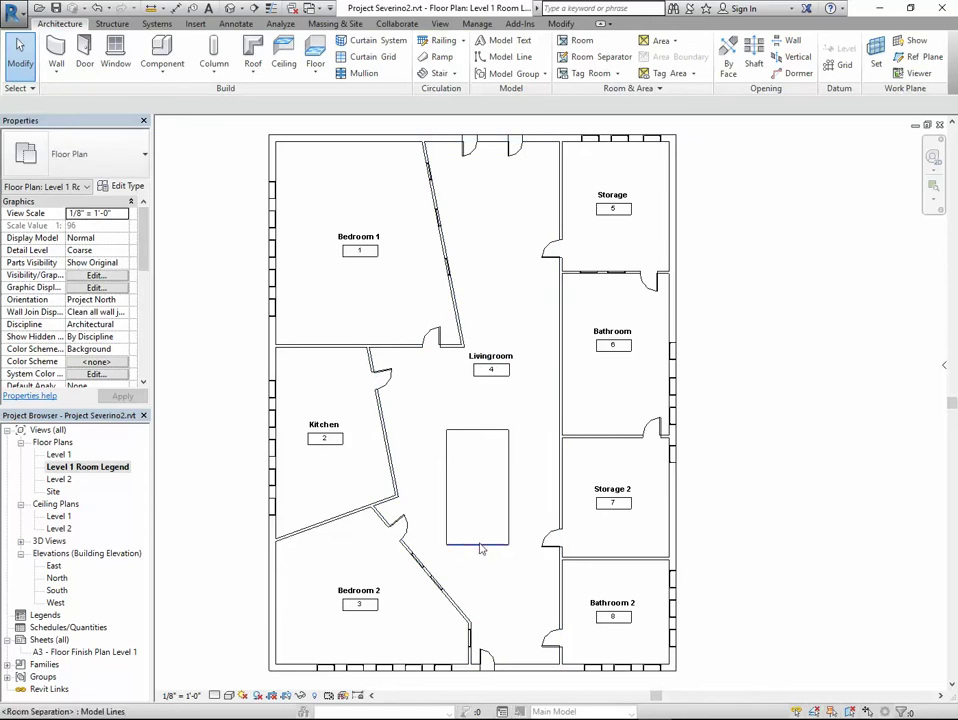
pyautogui.click(477, 545)
pyautogui.press('Escape')
pyautogui.click(475, 546)
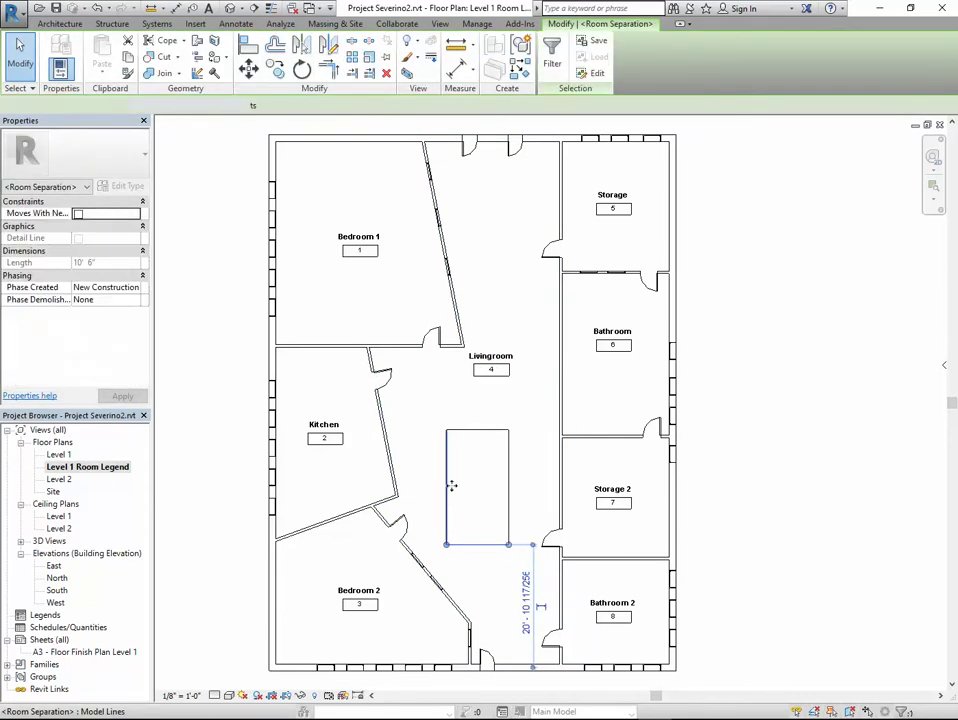
pyautogui.press('Tab')
pyautogui.click(481, 432)
pyautogui.press('r')
pyautogui.press('o')
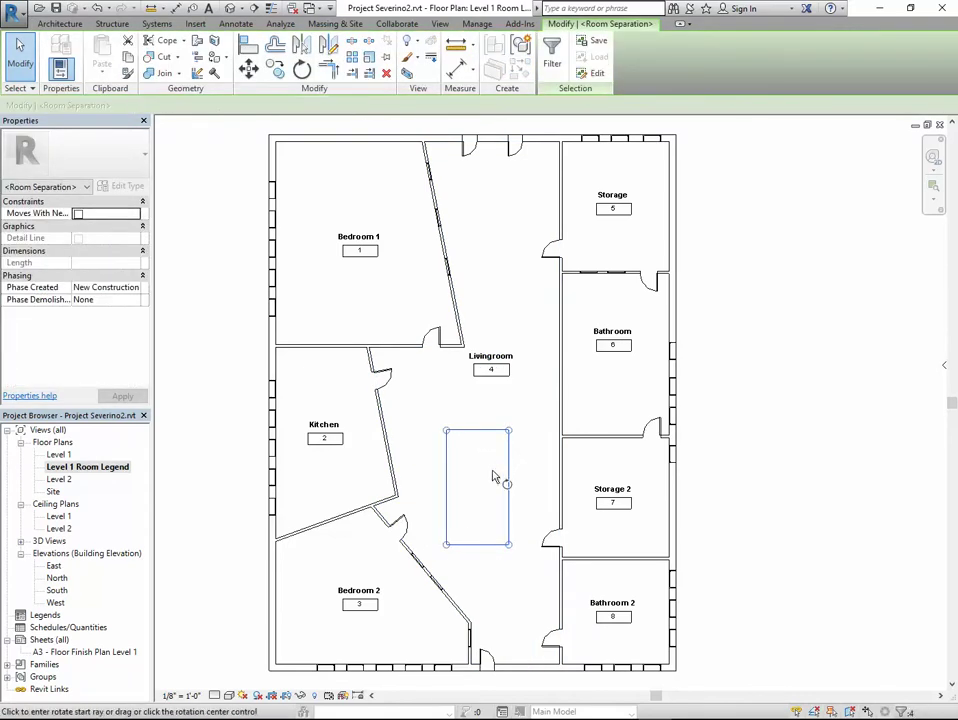
pyautogui.click(484, 465)
pyautogui.click(487, 471)
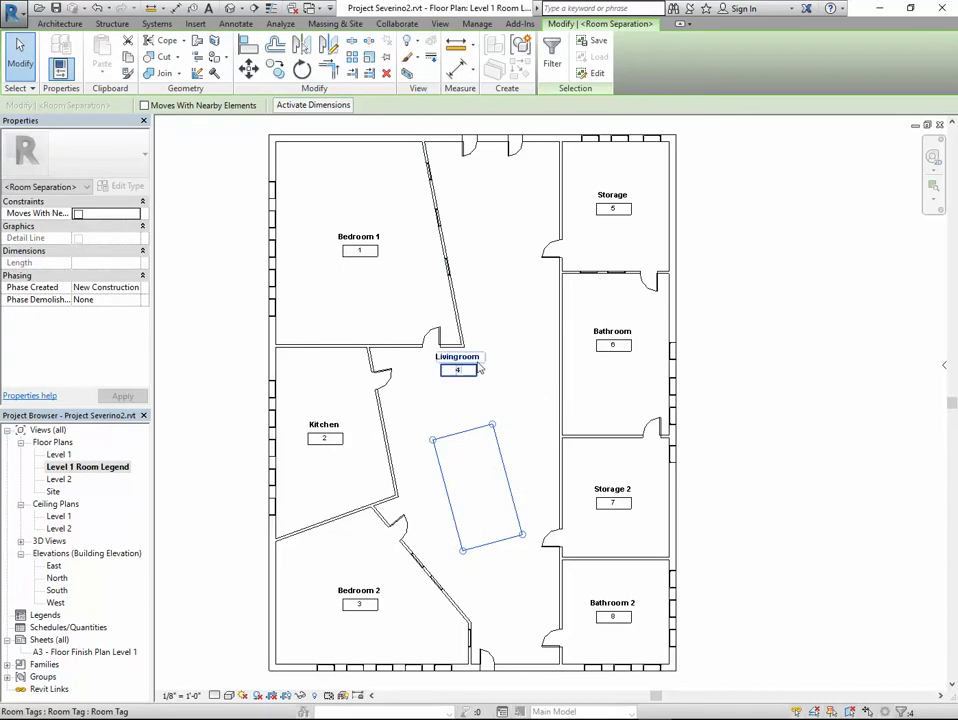
# Move the Livingroom tag rightward into the middle of its space and shift the room's reference cross to match it
pyautogui.click(458, 368)
pyautogui.keyDown('ctrl'); pyautogui.moveTo(458, 370); pyautogui.dragTo(508, 376); pyautogui.keyUp('ctrl')
pyautogui.press('Escape')
pyautogui.click(538, 430)
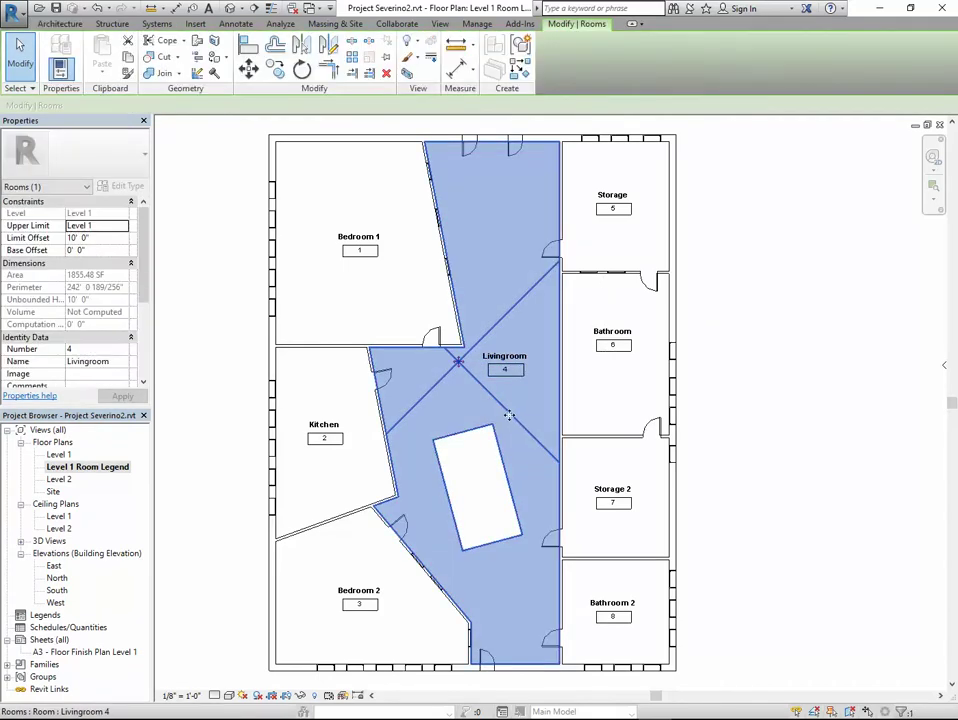
pyautogui.moveTo(540, 434); pyautogui.dragTo(540, 390)
pyautogui.press('Escape')
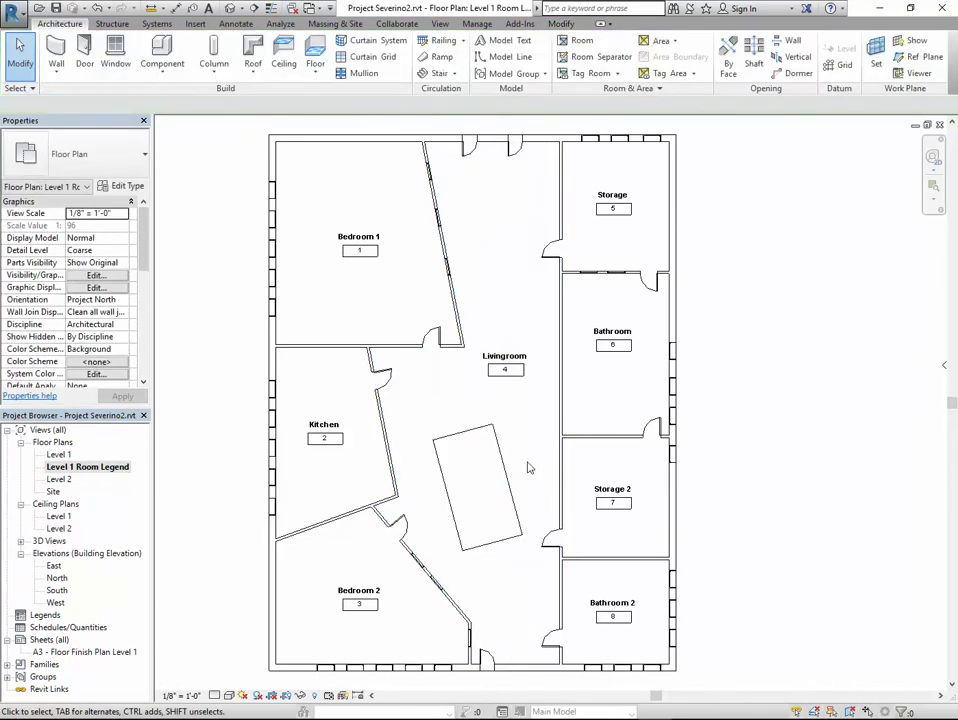
# Place a tagged room inside the rotated separation outline and name it "Chill room"
pyautogui.click(581, 45)
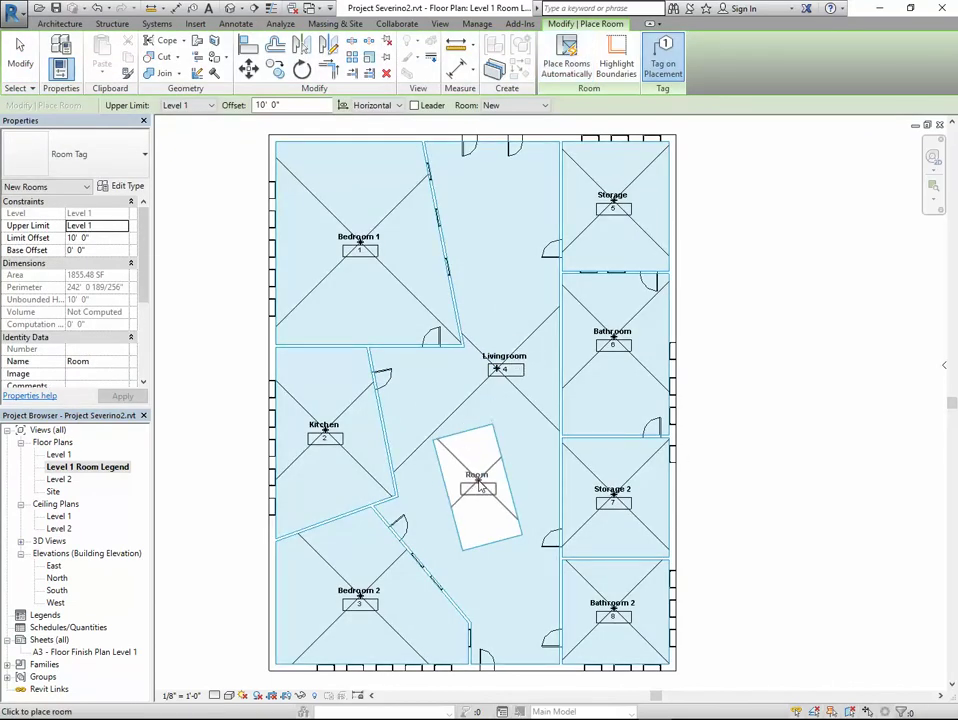
pyautogui.click(479, 487)
pyautogui.press('Escape')
pyautogui.click(478, 486)
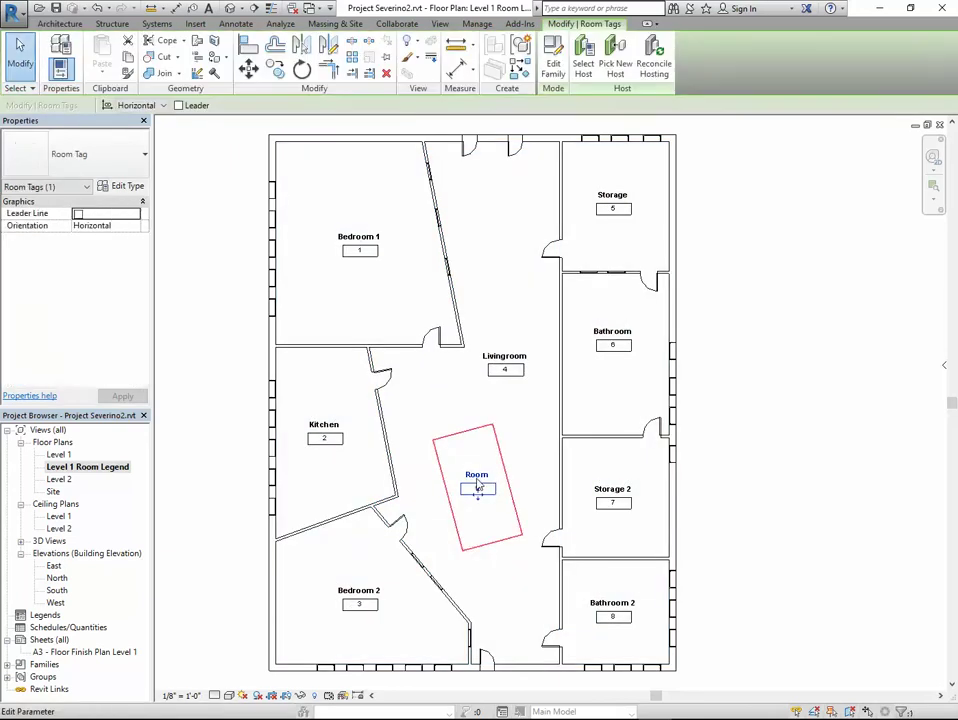
pyautogui.click(479, 475)
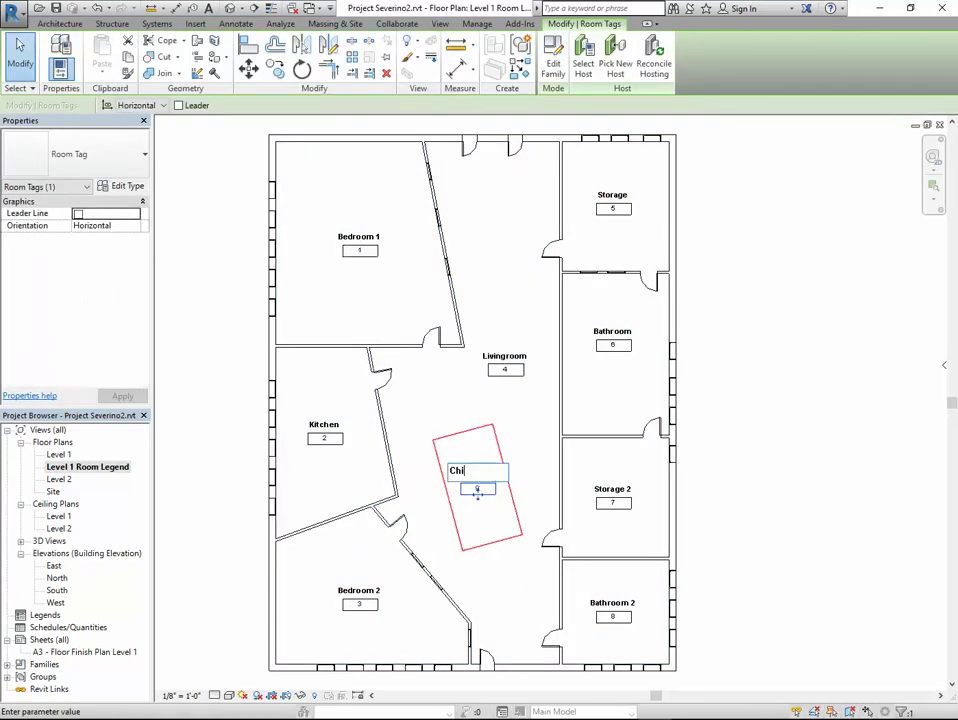
pyautogui.write('Chill room')
pyautogui.press('Return')
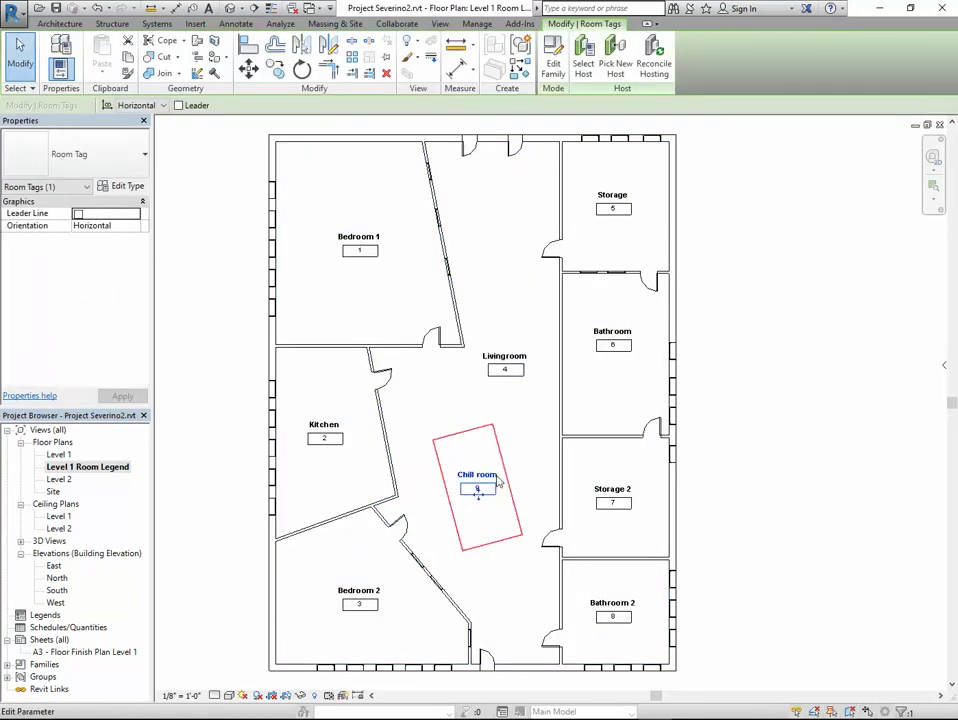
pyautogui.click(758, 381)
# Place a color fill legend beside the plan's right side, with space type Rooms and color scheme Name
pyautogui.scroll(-2, 758, 385)
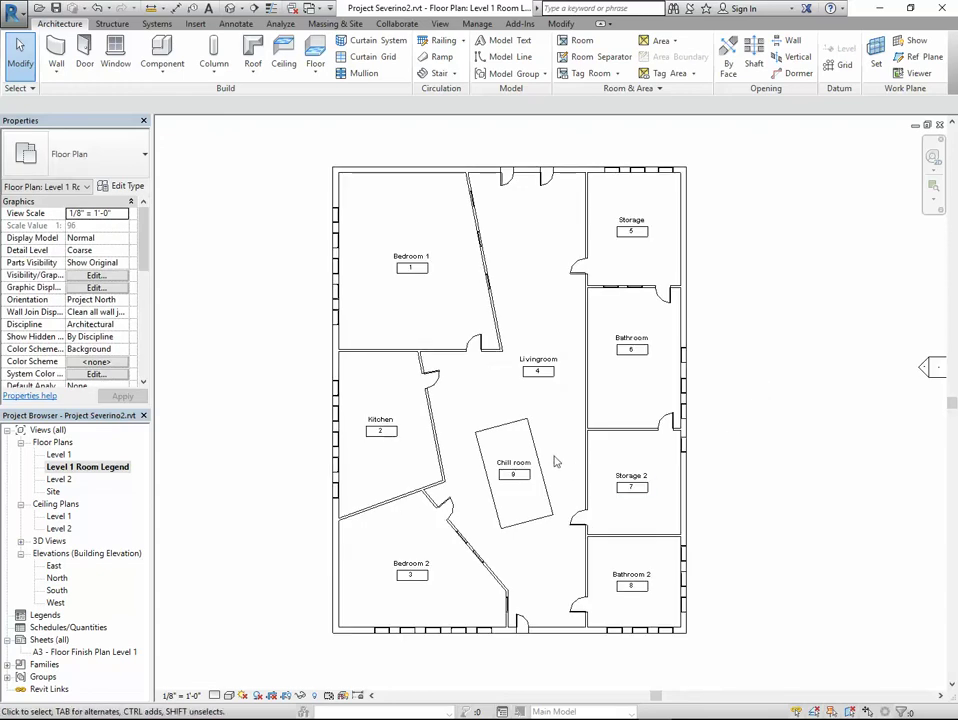
pyautogui.moveTo(763, 436); pyautogui.dragTo(721, 427, button='middle')
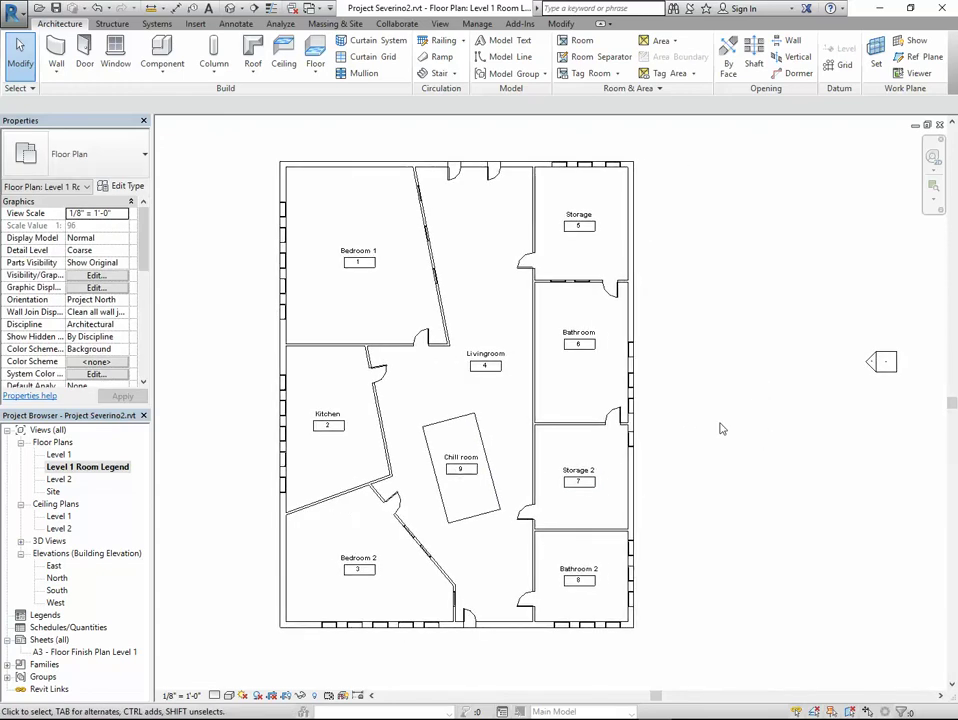
pyautogui.scroll(-1, 691, 350)
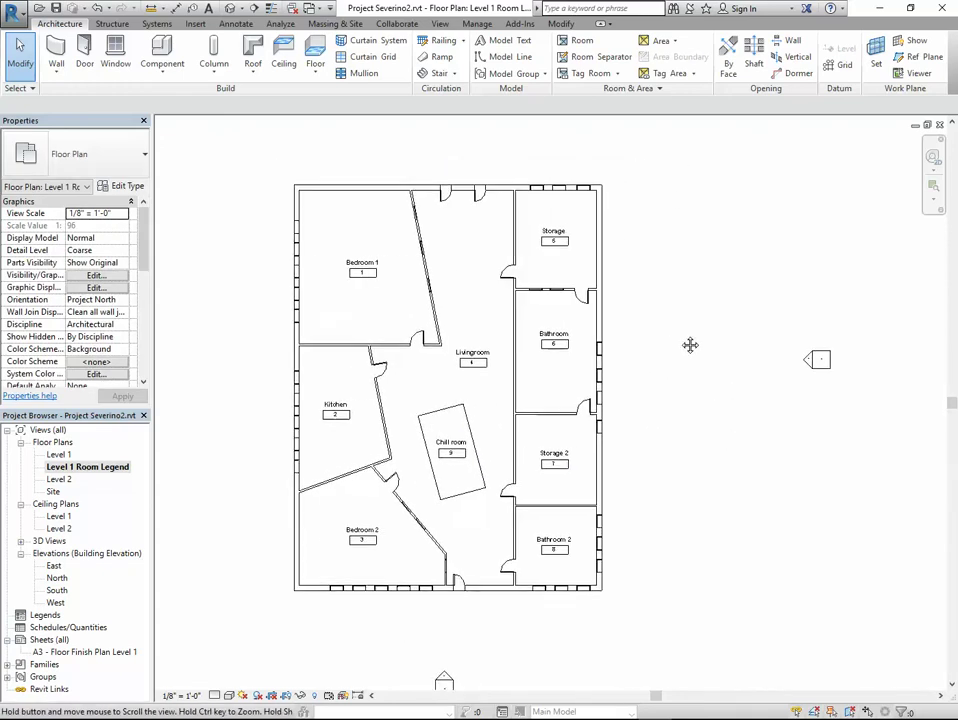
pyautogui.click(236, 23)
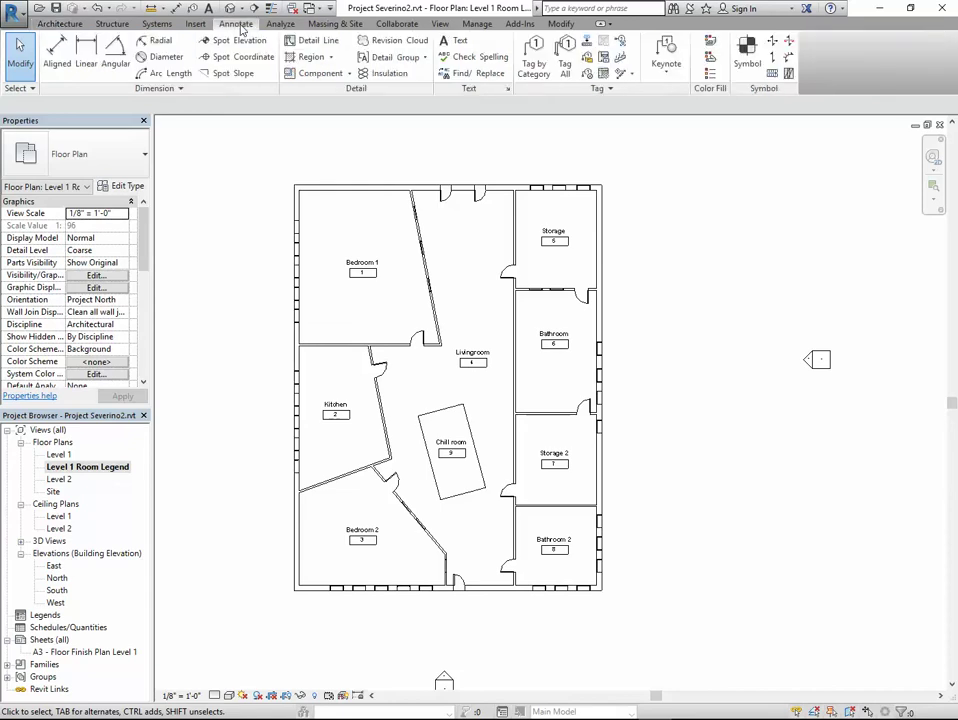
pyautogui.click(710, 75)
pyautogui.click(657, 246)
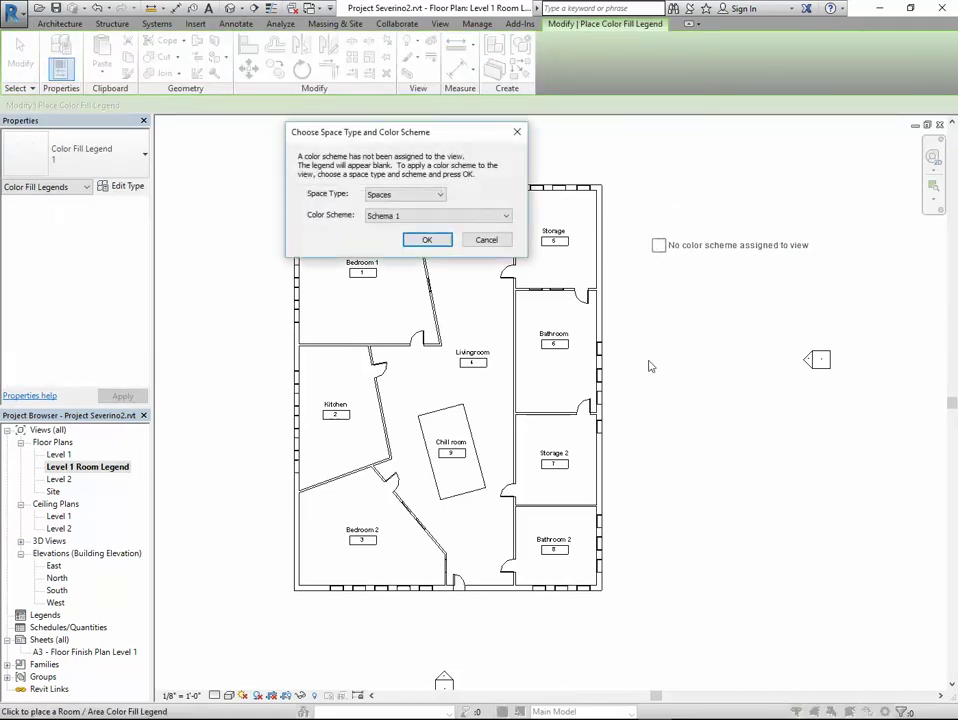
pyautogui.click(405, 194)
pyautogui.click(388, 214)
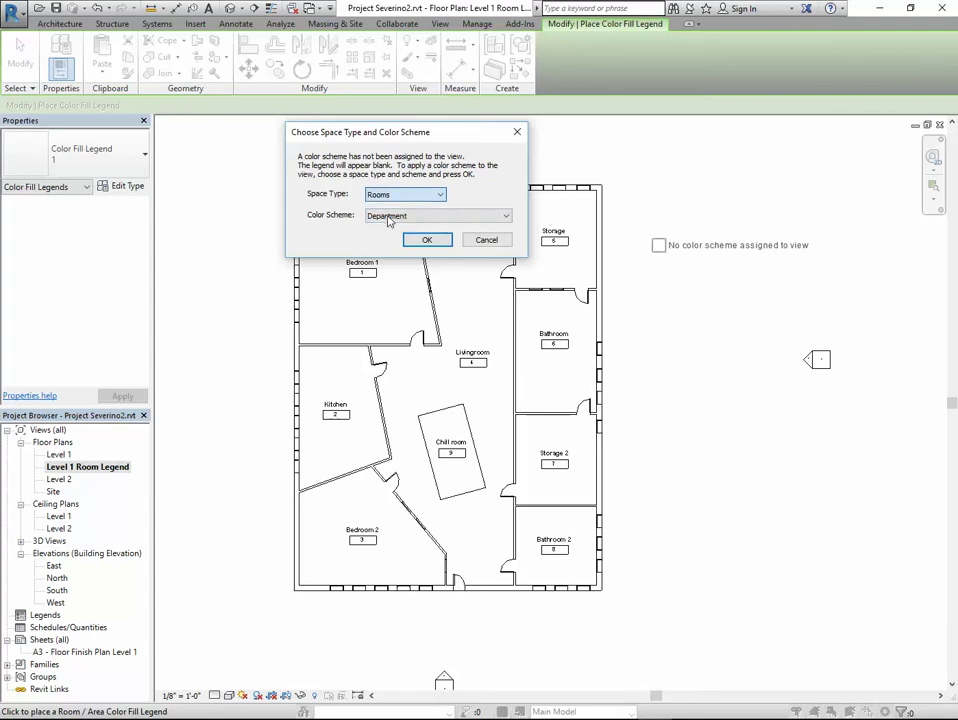
pyautogui.click(400, 216)
pyautogui.click(406, 247)
pyautogui.click(421, 239)
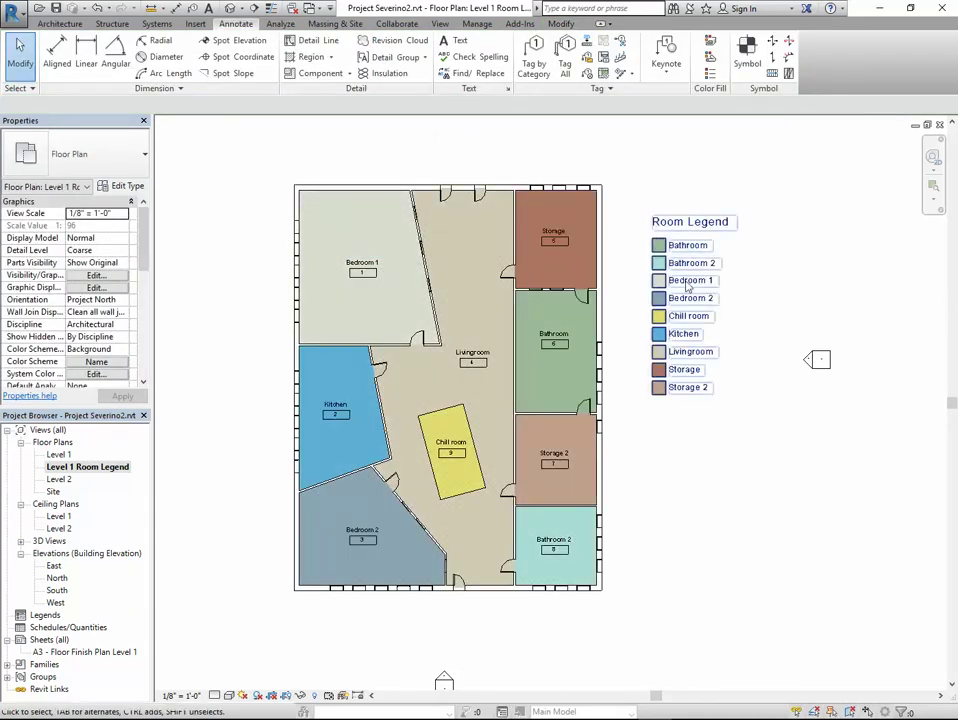
# Rename the "Storage 2" room to "Storage" through its tag and check the color fill legend
pyautogui.click(549, 456)
pyautogui.click(552, 462)
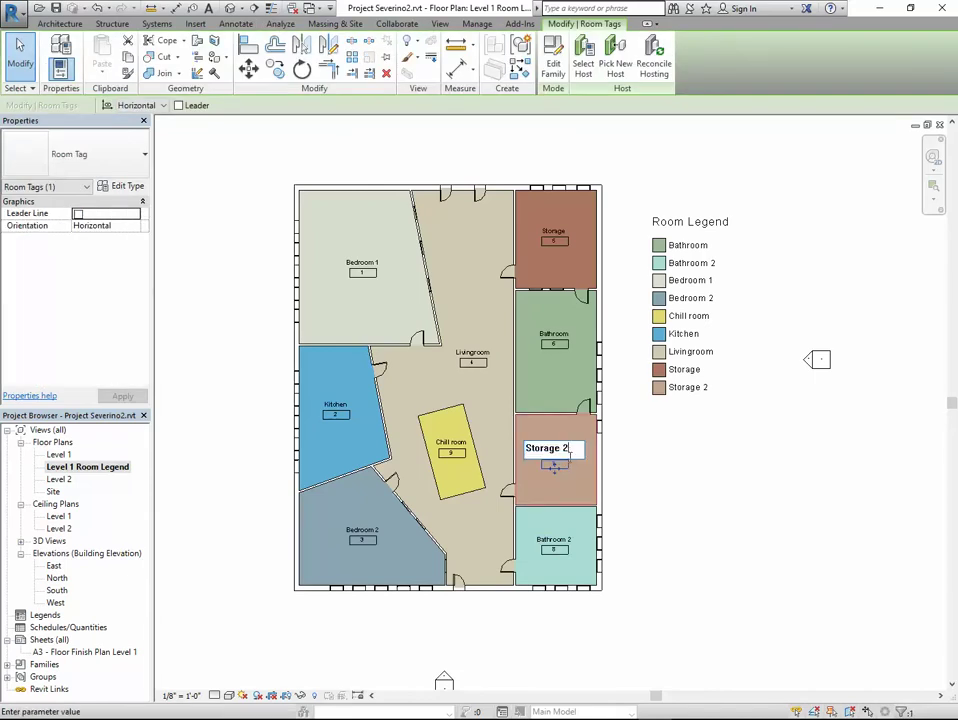
pyautogui.click(641, 481)
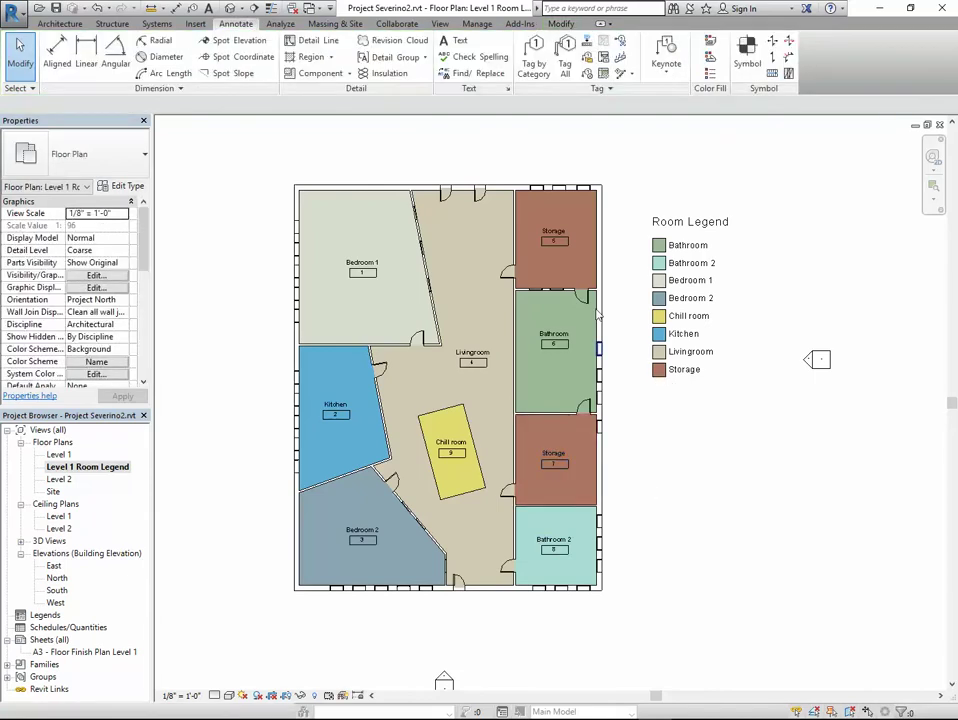
pyautogui.scroll(2, 666, 387)
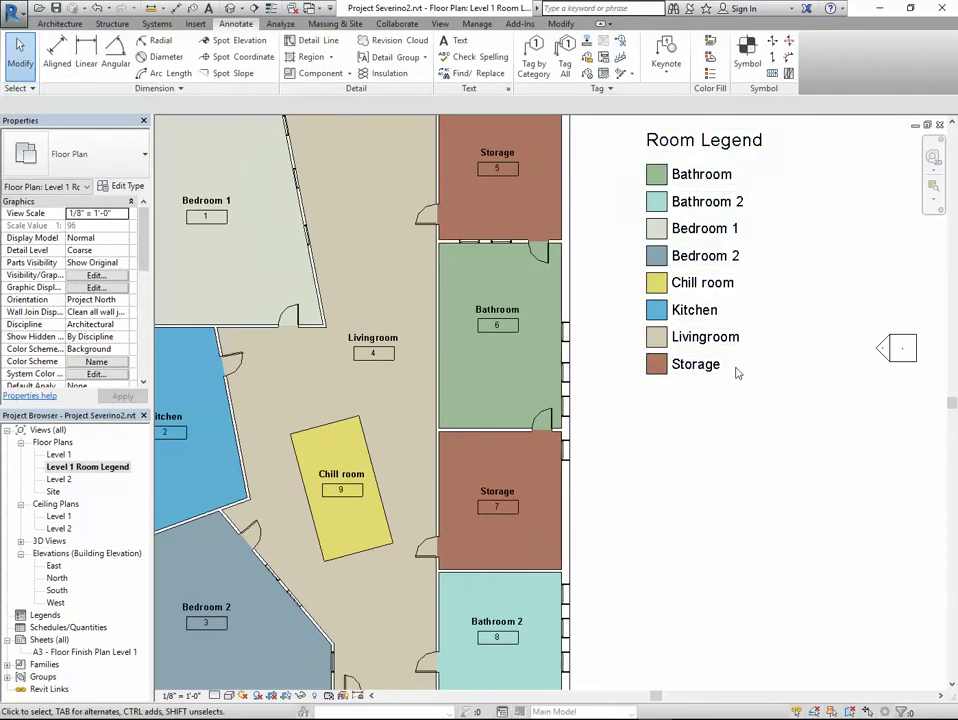
pyautogui.scroll(-1, 619, 372)
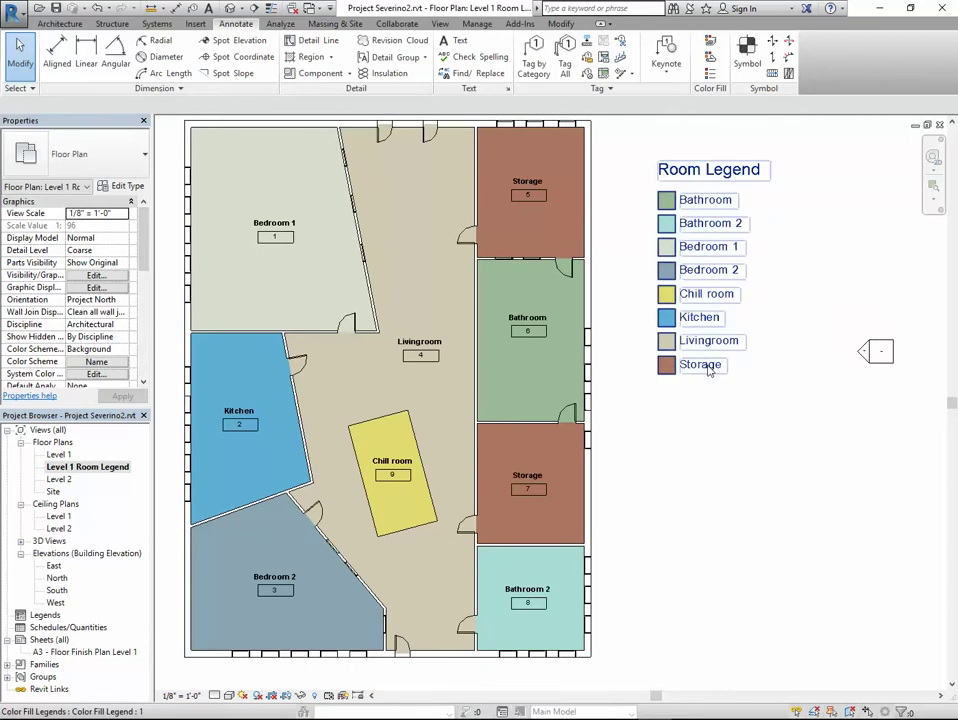
pyautogui.click(709, 369)
pyautogui.click(684, 481)
# Rename room 7, between Bathroom and Bathroom 2, back to "Storage 2"
pyautogui.click(528, 480)
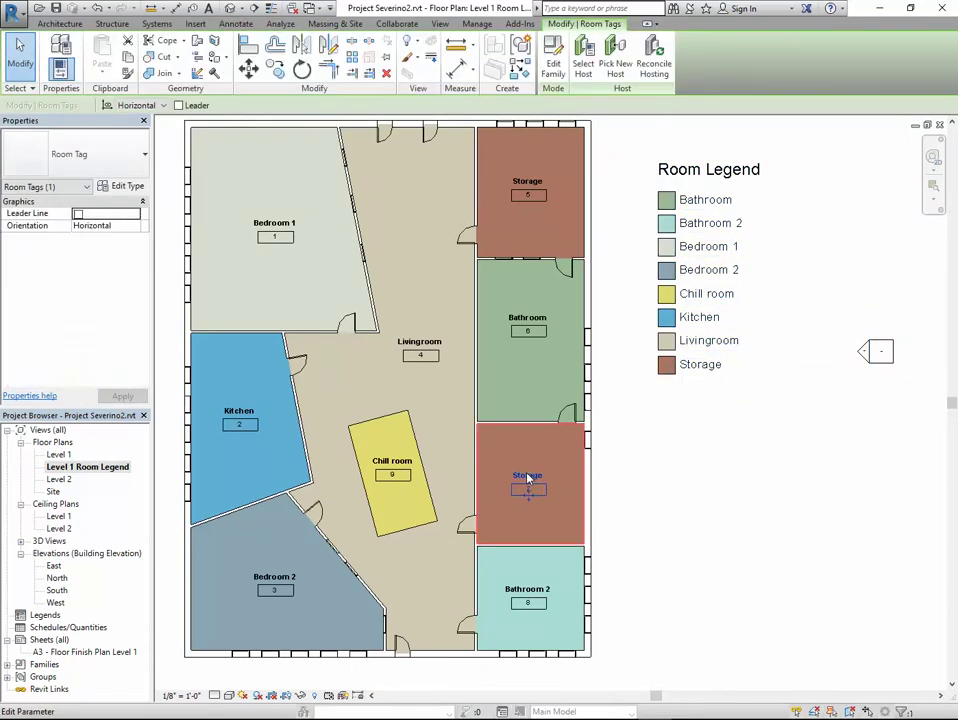
pyautogui.click(528, 477)
pyautogui.write('2')
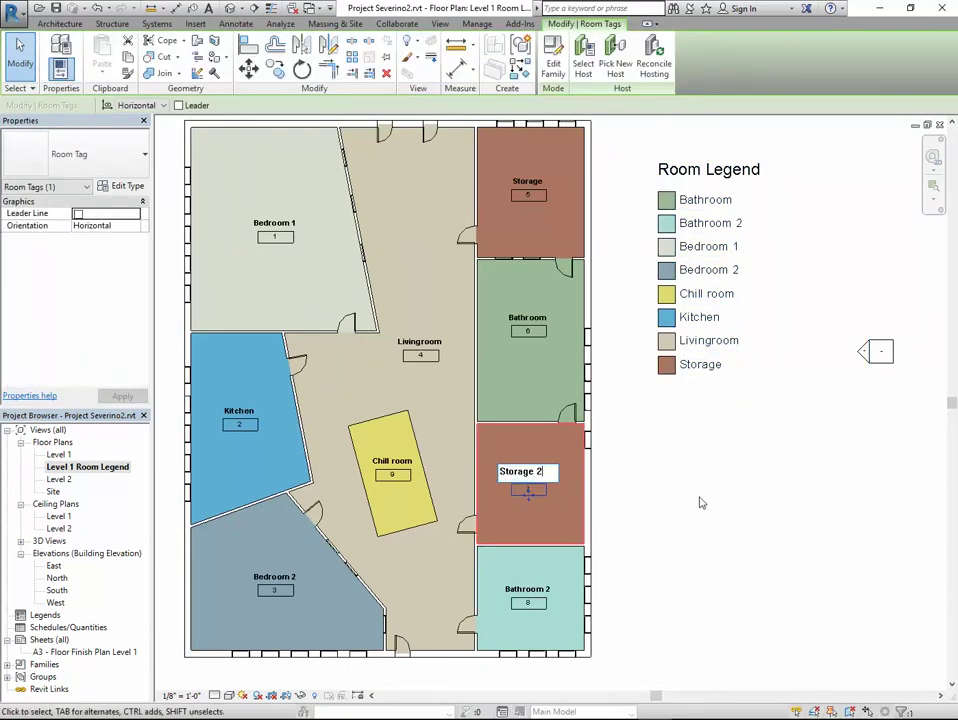
pyautogui.click(684, 449)
pyautogui.click(695, 513)
# Edit the legend's color scheme so that the Bathroom value is colored Red
pyautogui.click(697, 316)
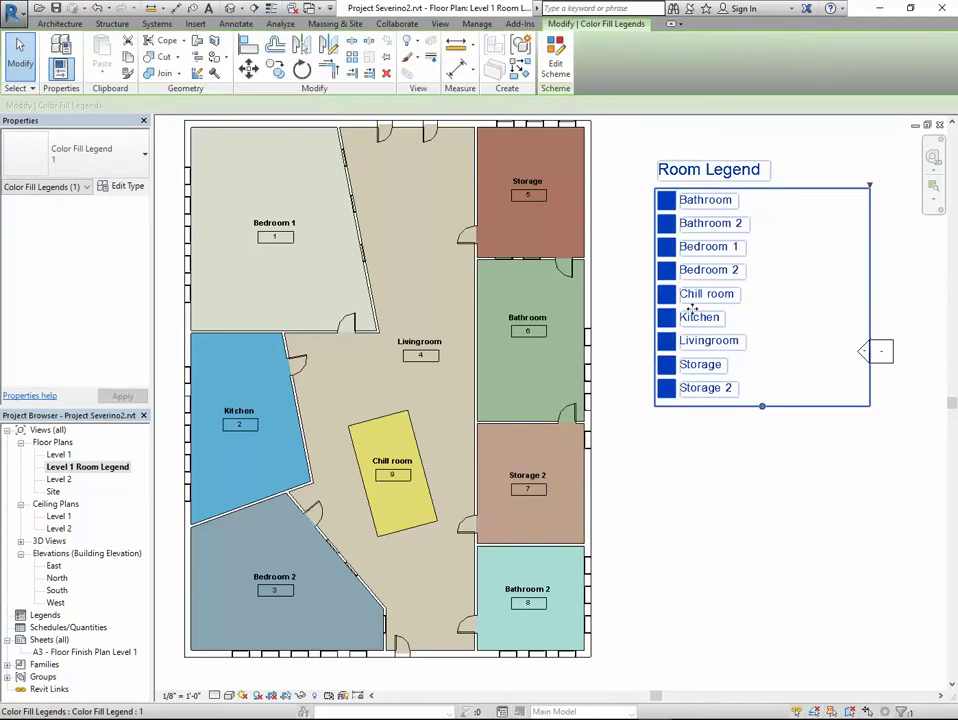
pyautogui.click(555, 62)
pyautogui.moveTo(469, 156); pyautogui.dragTo(416, 159)
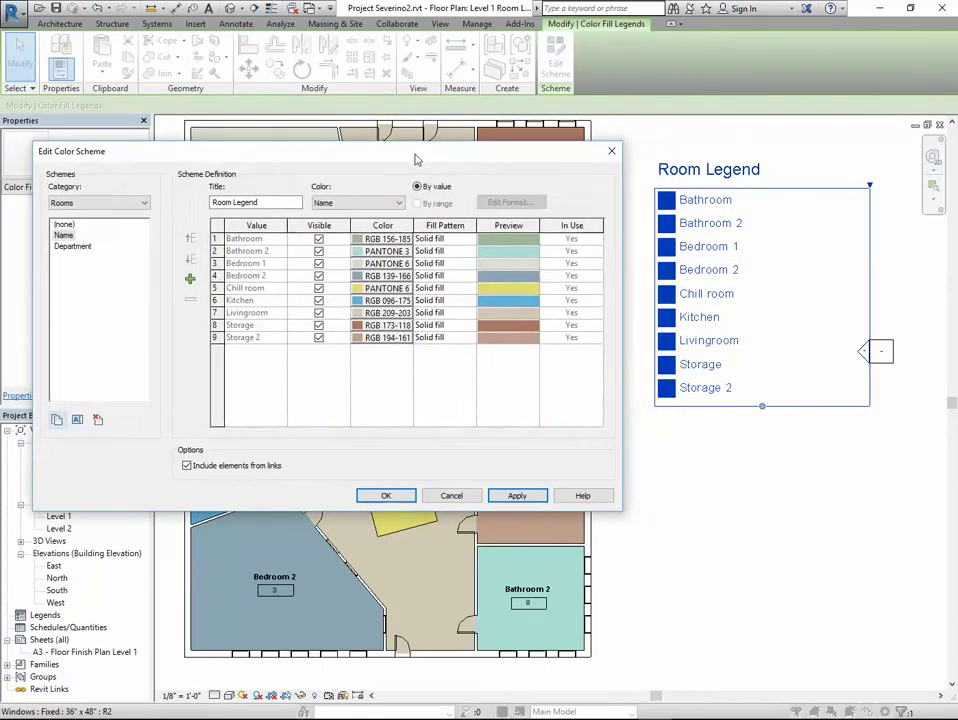
pyautogui.click(382, 240)
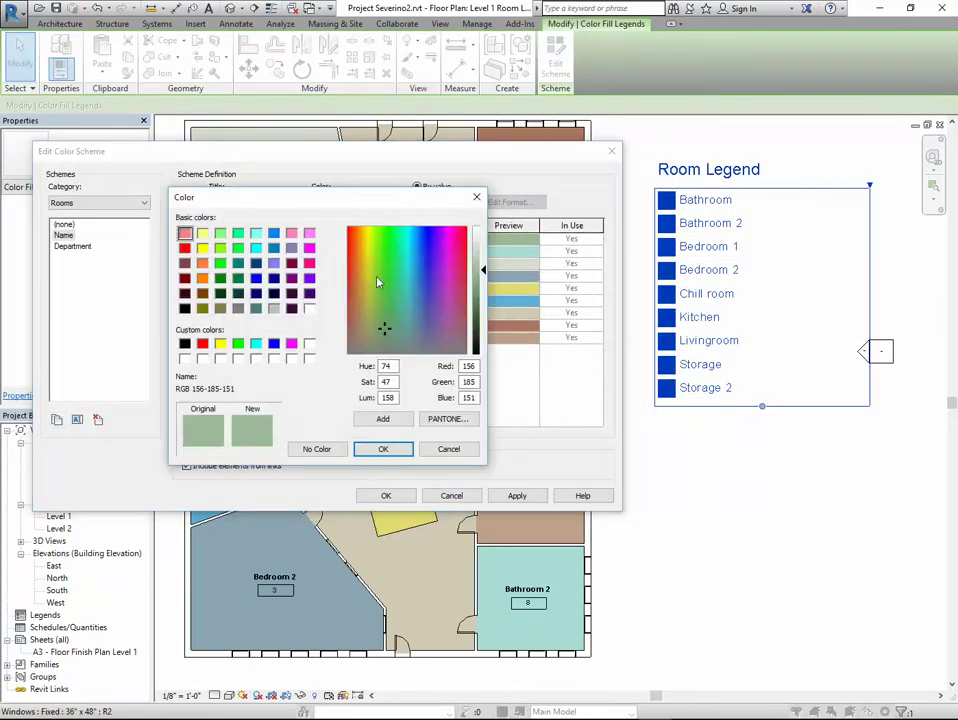
pyautogui.click(184, 247)
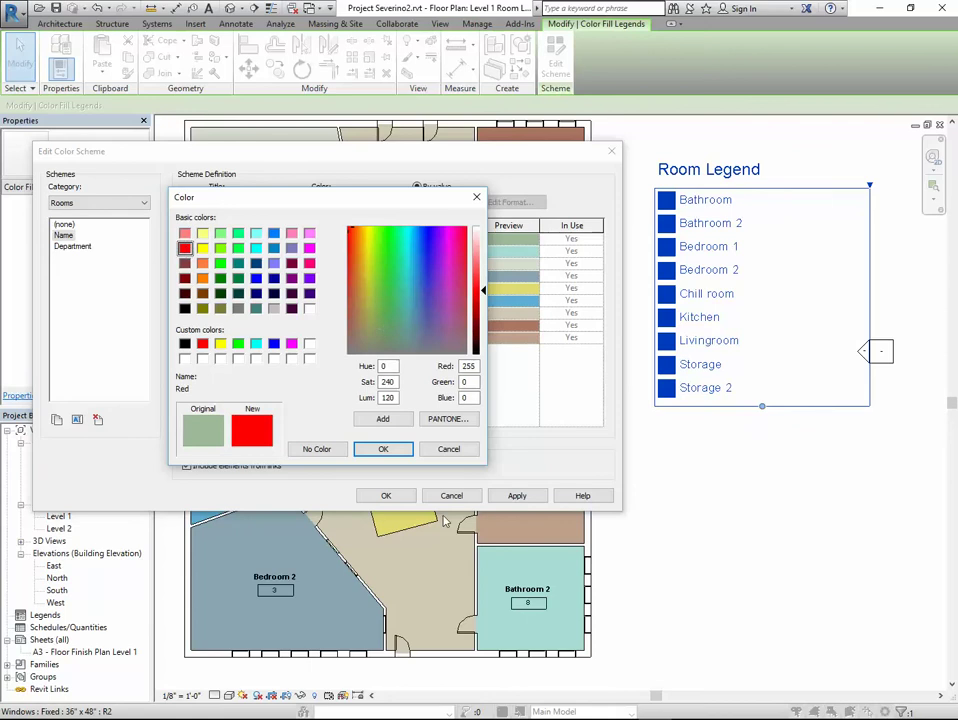
pyautogui.click(383, 448)
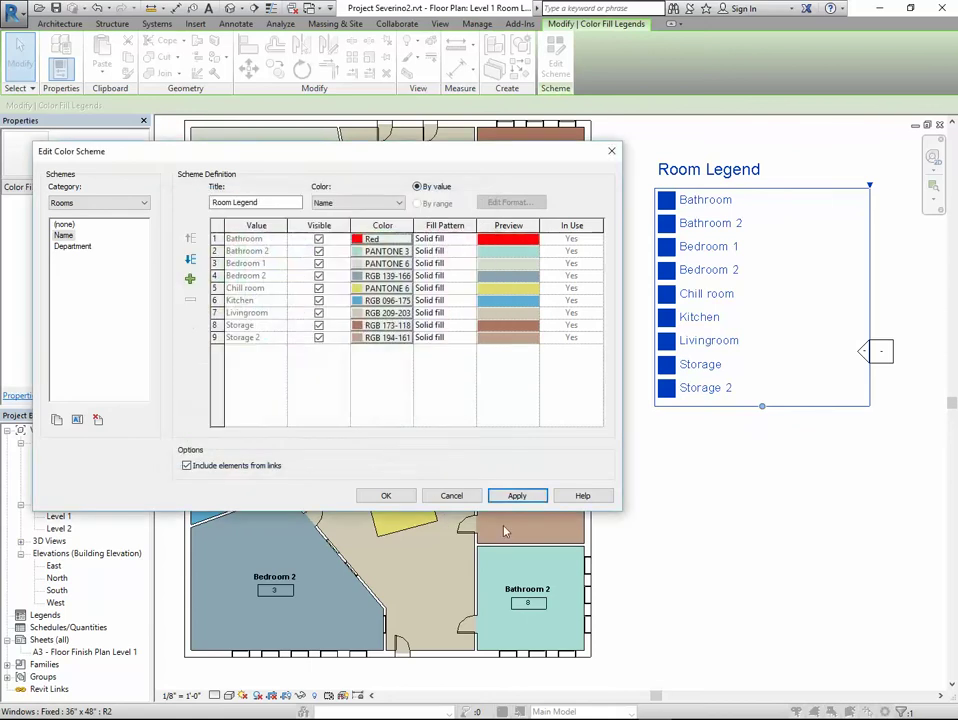
pyautogui.click(386, 496)
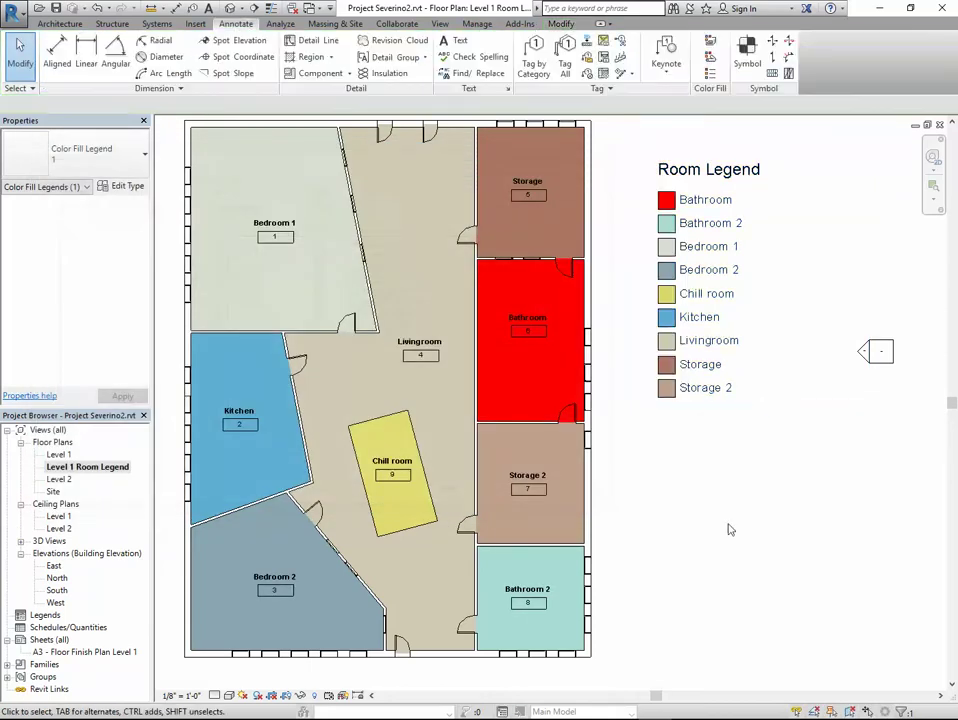
# Change the Bathroom value's fill pattern in the color scheme to the Masonry - Concrete pattern and apply it
pyautogui.click(699, 310)
pyautogui.click(556, 55)
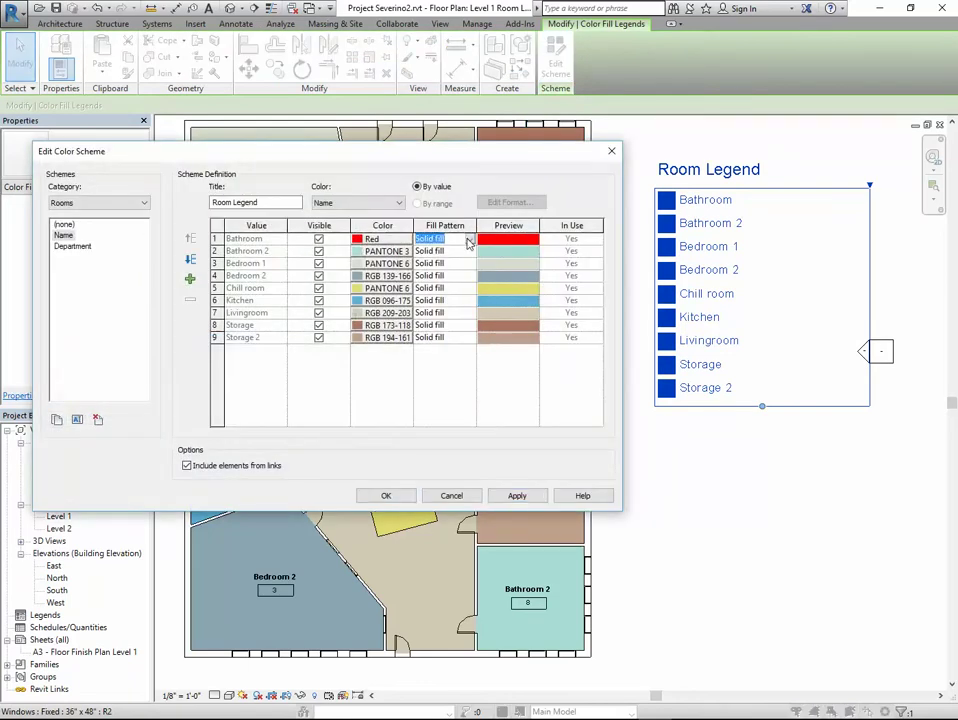
pyautogui.click(468, 240)
pyautogui.click(438, 282)
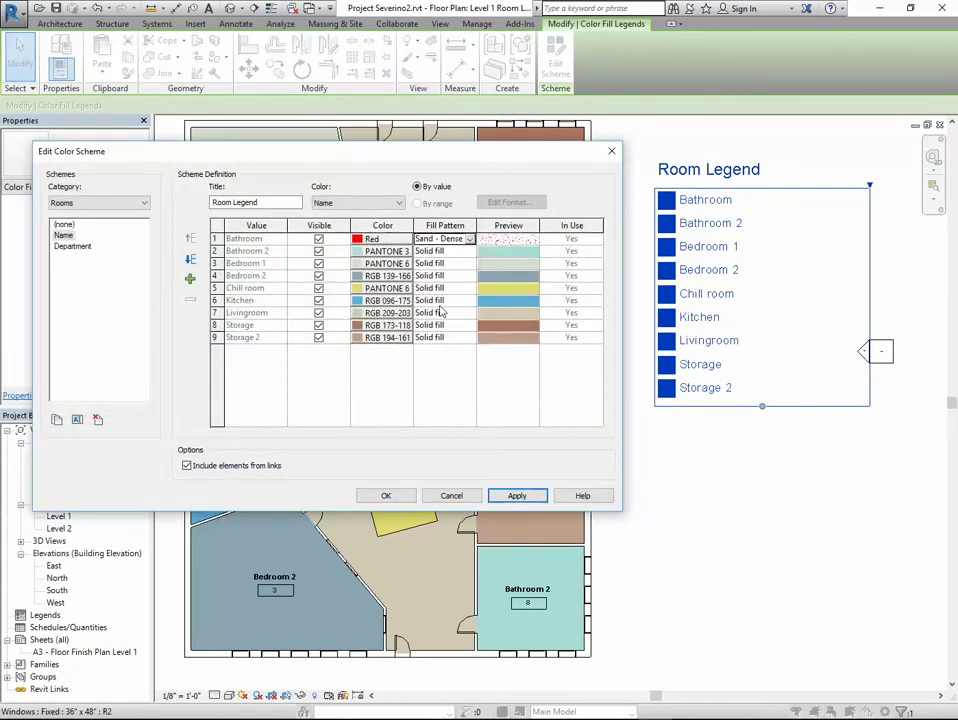
pyautogui.click(469, 240)
pyautogui.click(440, 262)
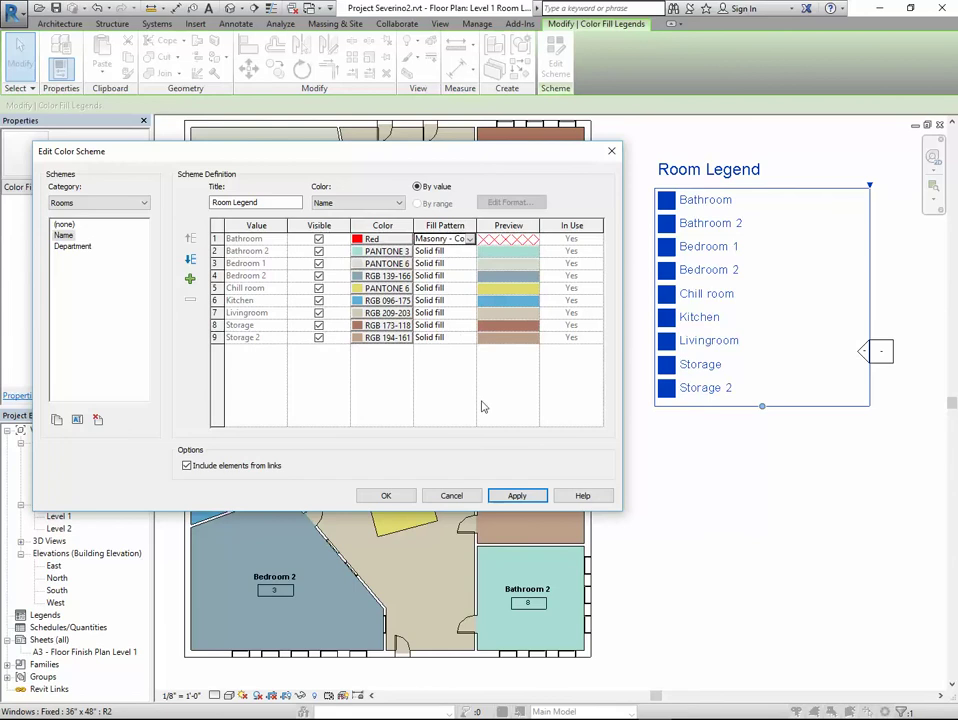
pyautogui.click(516, 495)
pyautogui.click(386, 495)
pyautogui.press('Escape')
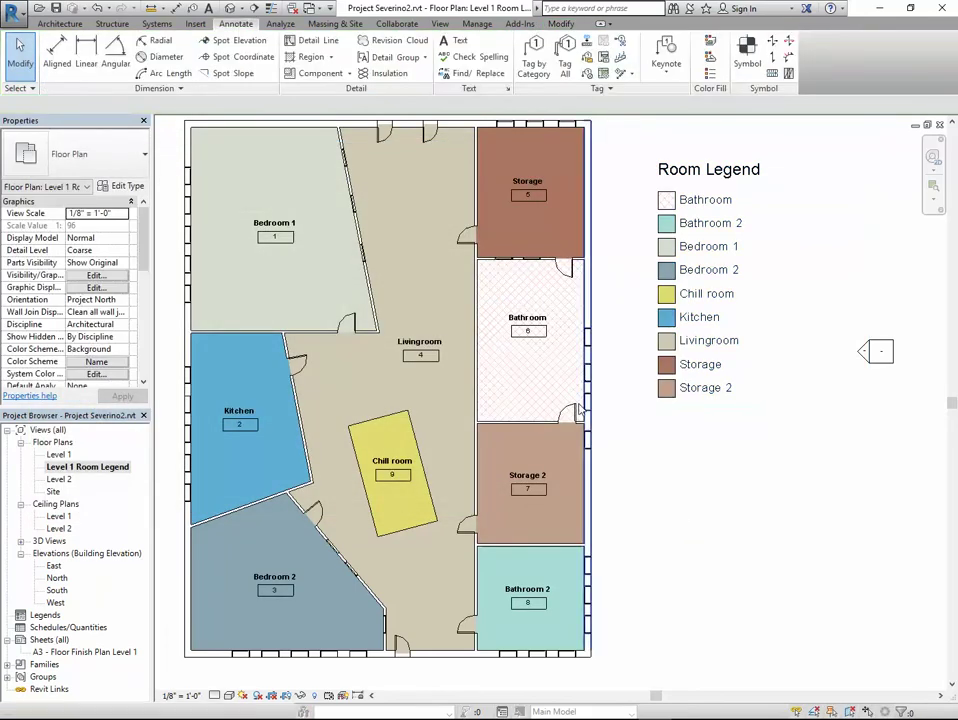
pyautogui.scroll(3, 650, 425)
pyautogui.scroll(-4, 640, 449)
pyautogui.moveTo(640, 449); pyautogui.dragTo(683, 432, button='middle')
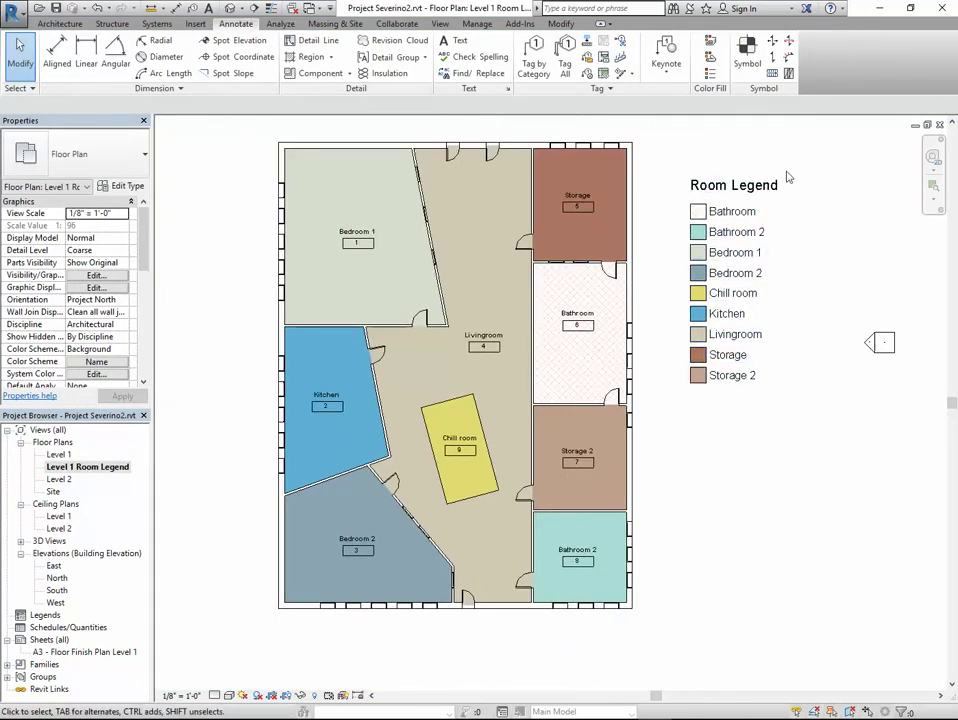
# Duplicate the Level 1 Room Legend view with detailing and rename the copy "Level 1 Floor Finish Legend"
pyautogui.rightClick(110, 473)
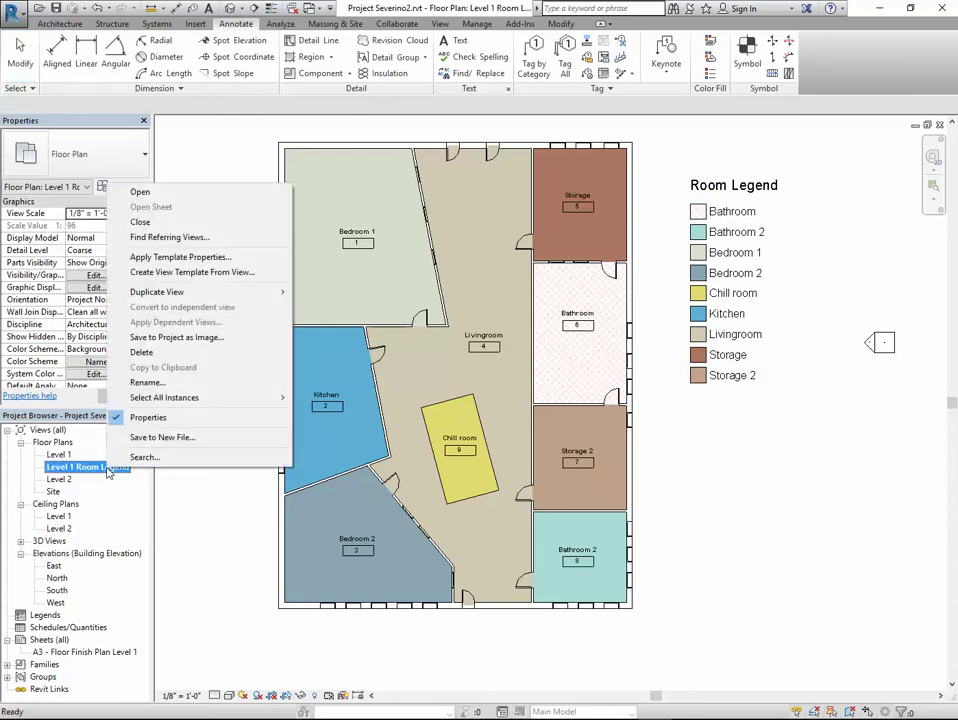
pyautogui.moveTo(250, 291)
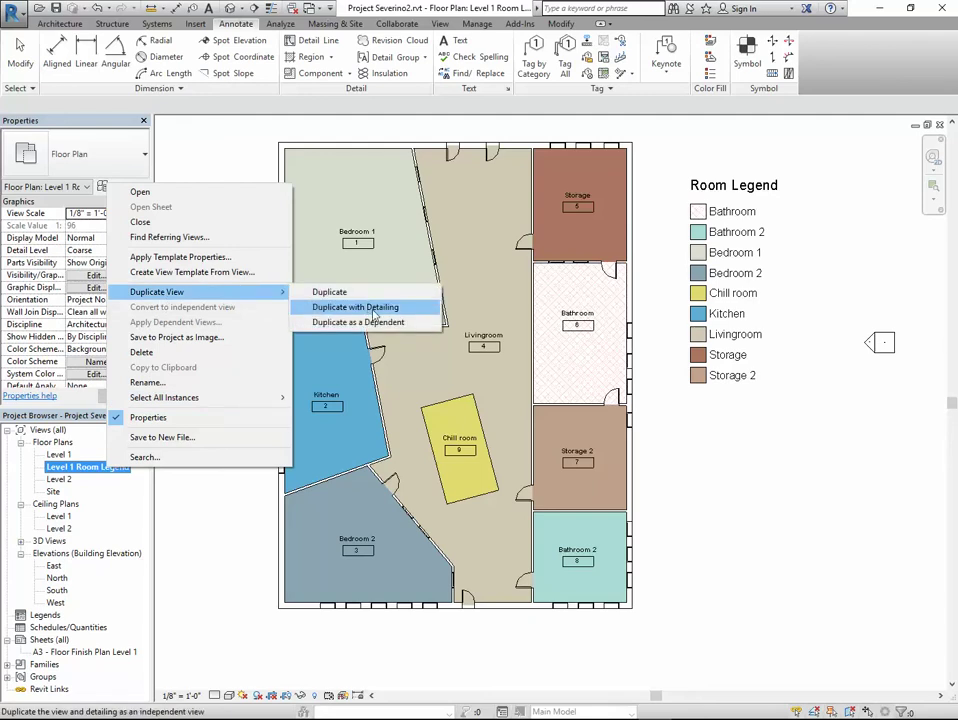
pyautogui.click(368, 306)
pyautogui.click(95, 479)
pyautogui.rightClick(95, 479)
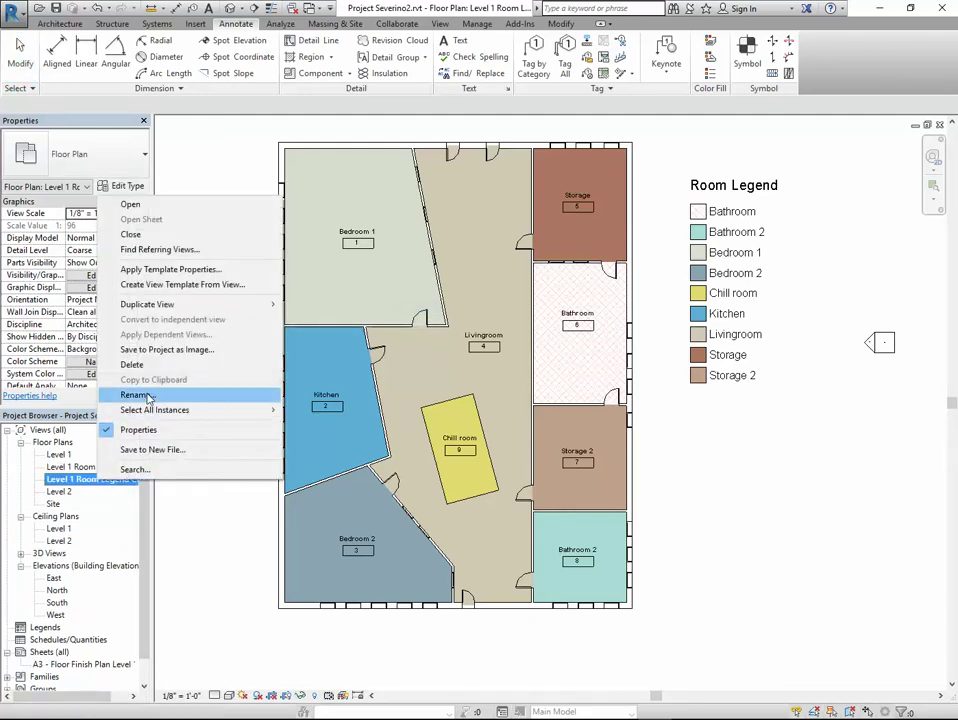
pyautogui.click(139, 393)
pyautogui.click(522, 352)
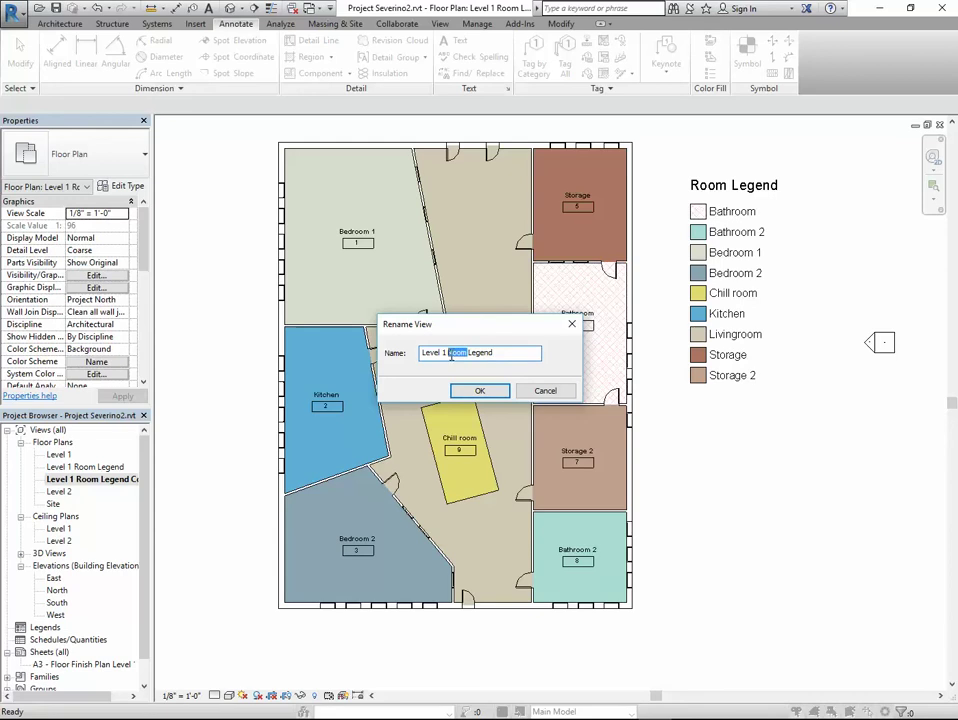
pyautogui.write('Floor Finish')
pyautogui.click(481, 391)
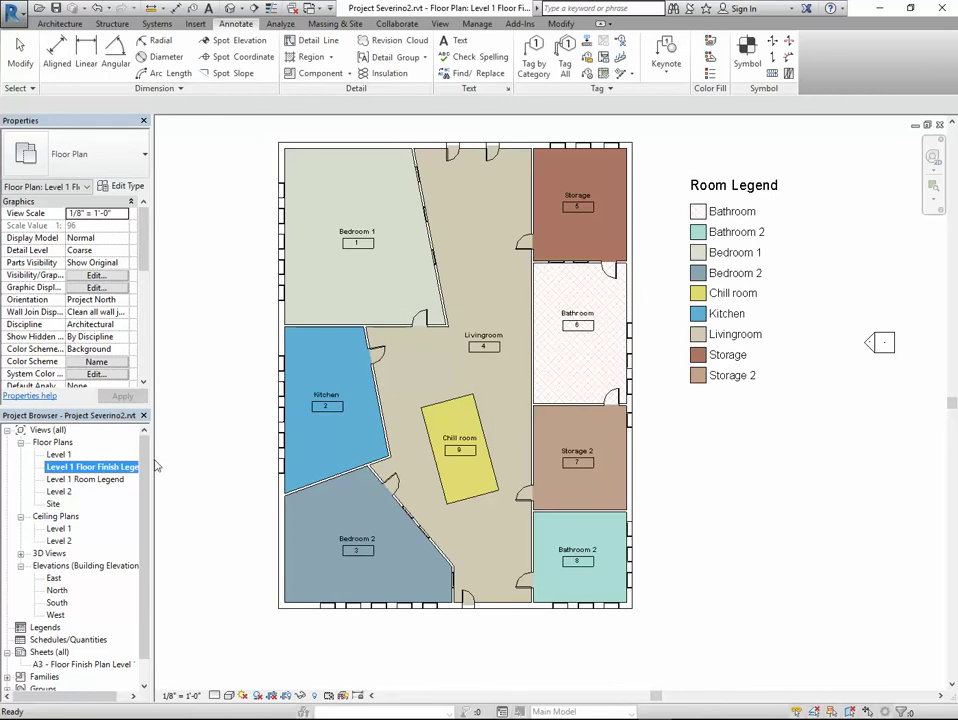
pyautogui.moveTo(150, 451); pyautogui.dragTo(184, 452)
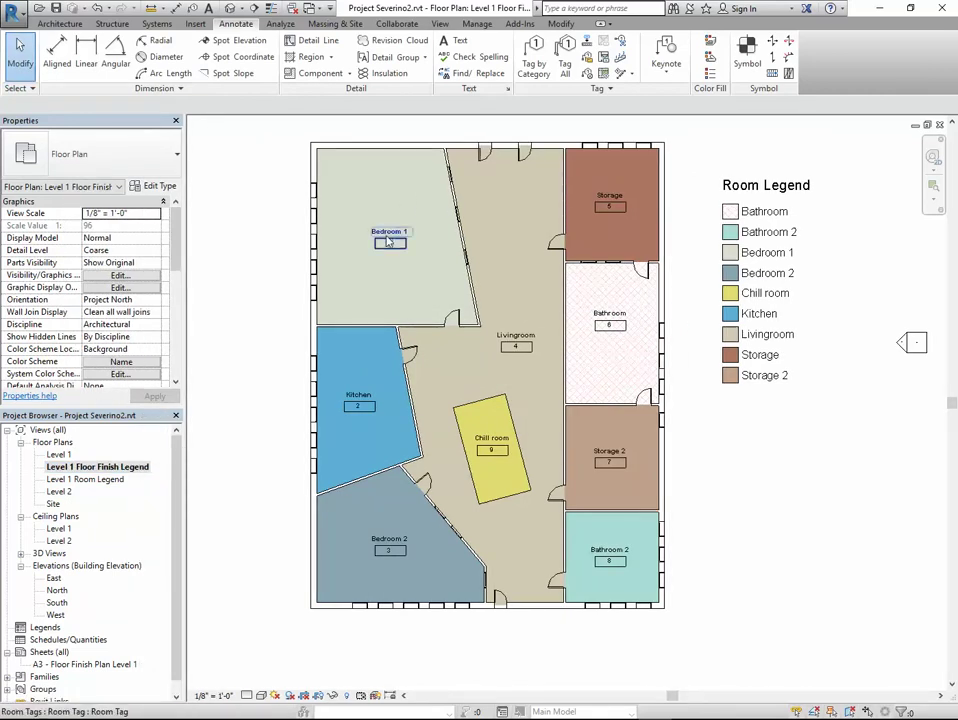
# Open the color scheme of the new view's legend and rename the "Name" scheme to "Floor Finish"
pyautogui.click(776, 243)
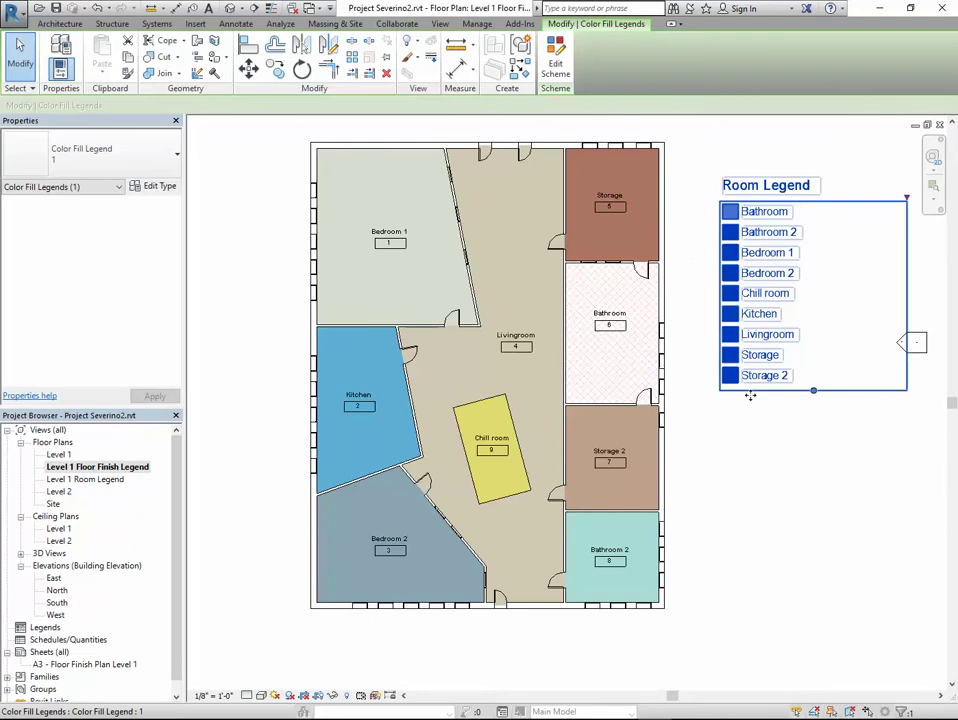
pyautogui.click(555, 58)
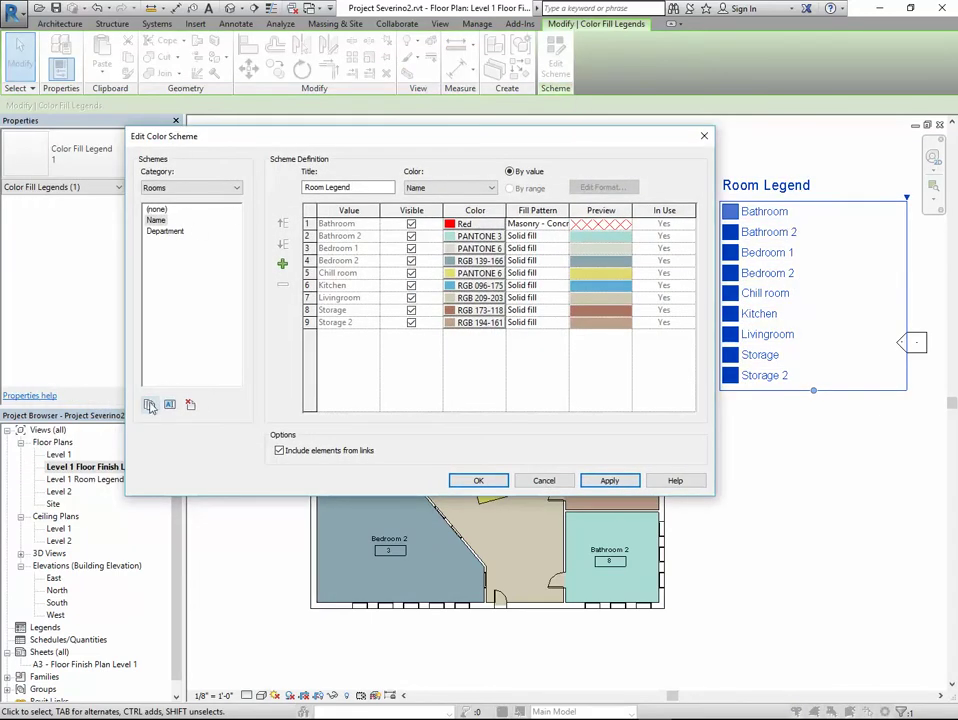
pyautogui.rightClick(156, 221)
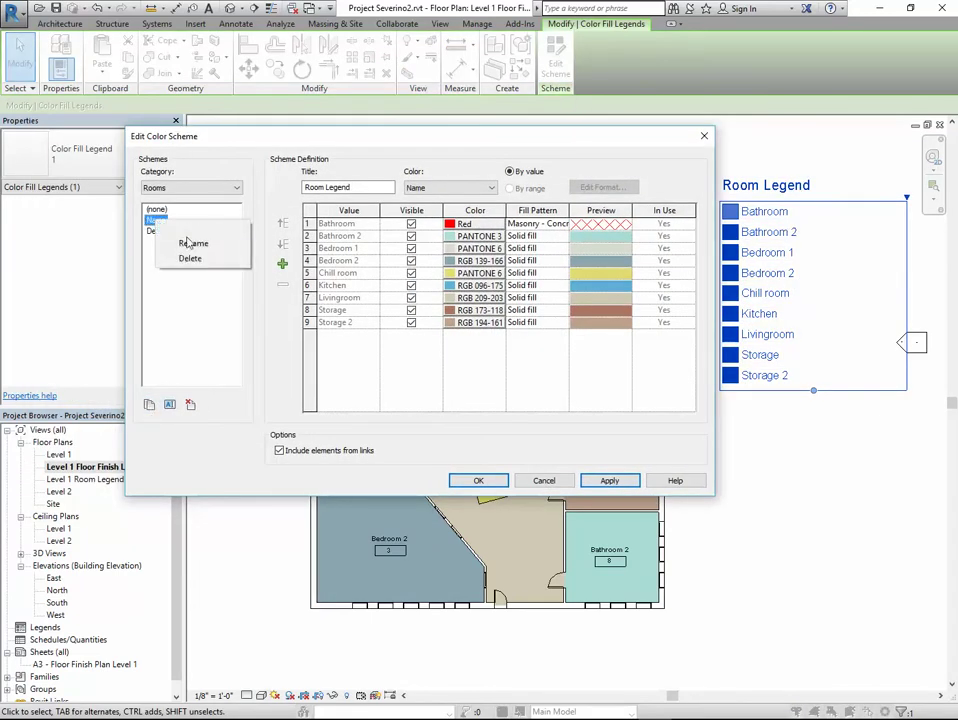
pyautogui.click(189, 245)
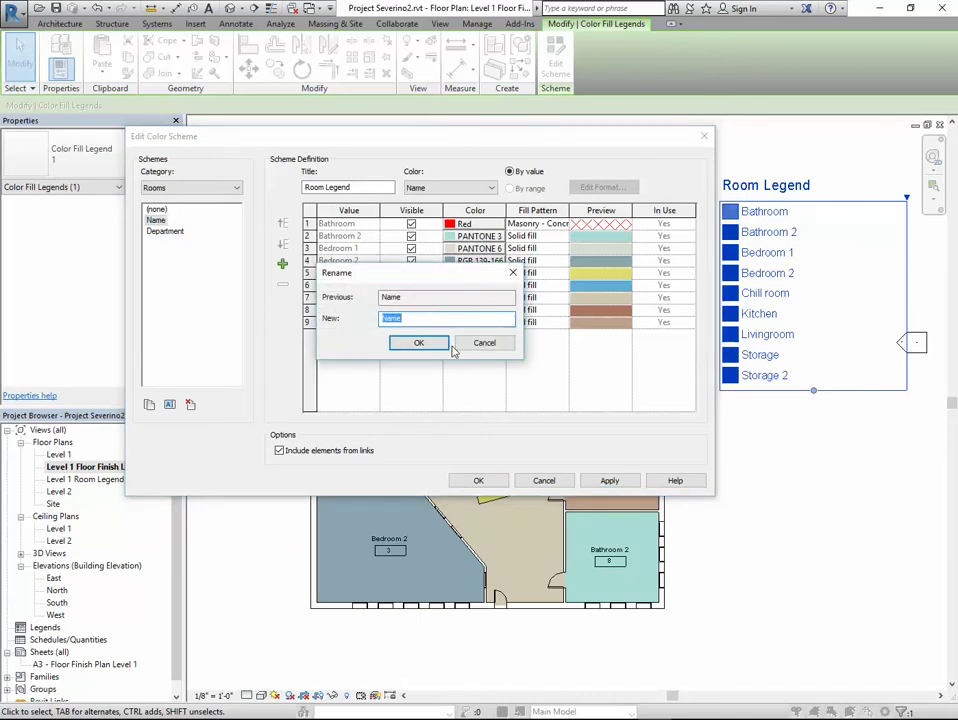
pyautogui.write('Floor Finish')
pyautogui.press('Return')
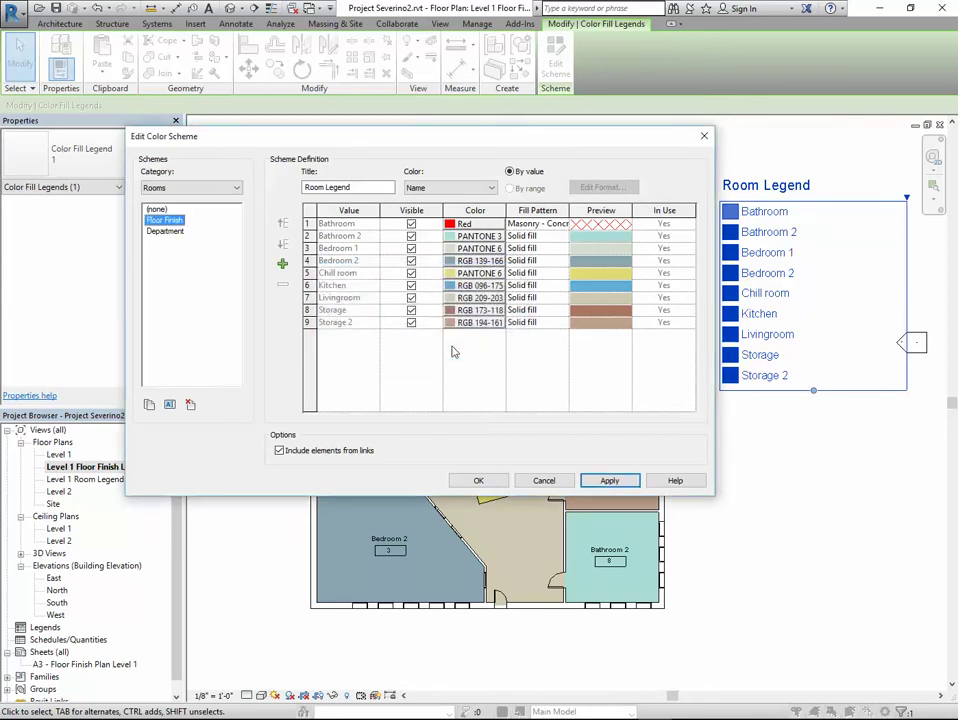
# Title the scheme "Floor Finish Legend", color it by the Floor Finish parameter, and accept the loss of existing colors
pyautogui.doubleClick(322, 187)
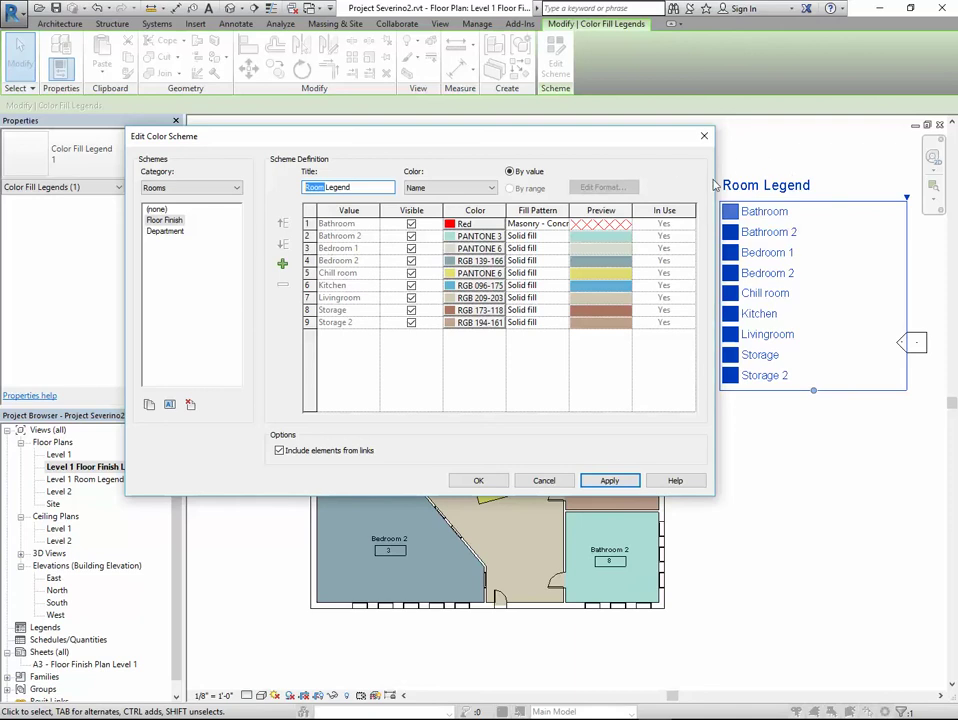
pyautogui.write('Floor Finish')
pyautogui.click(418, 189)
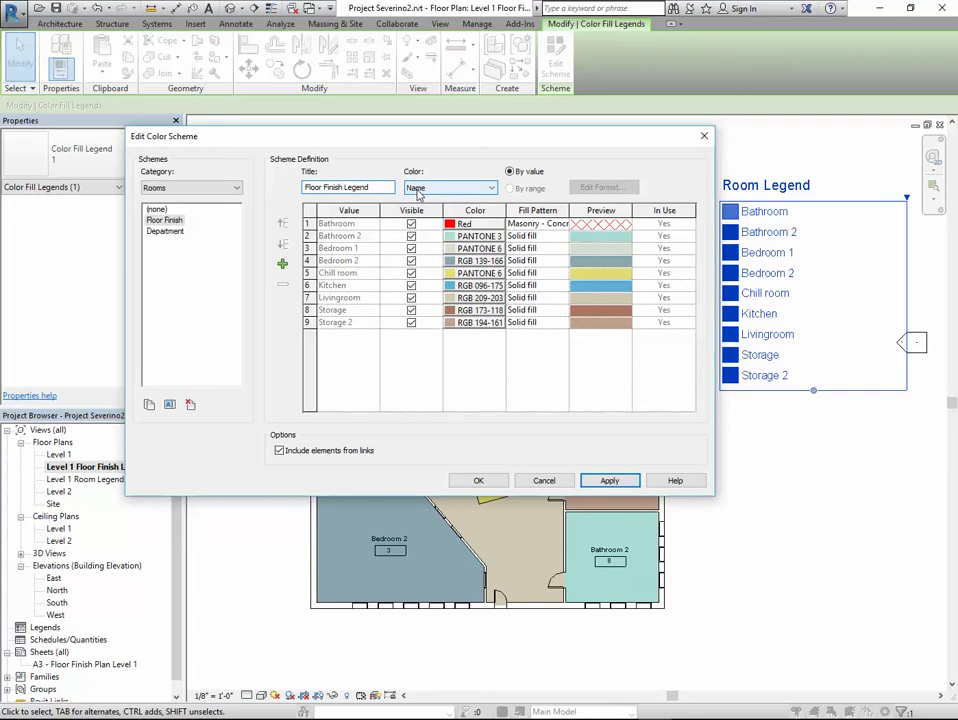
pyautogui.click(435, 193)
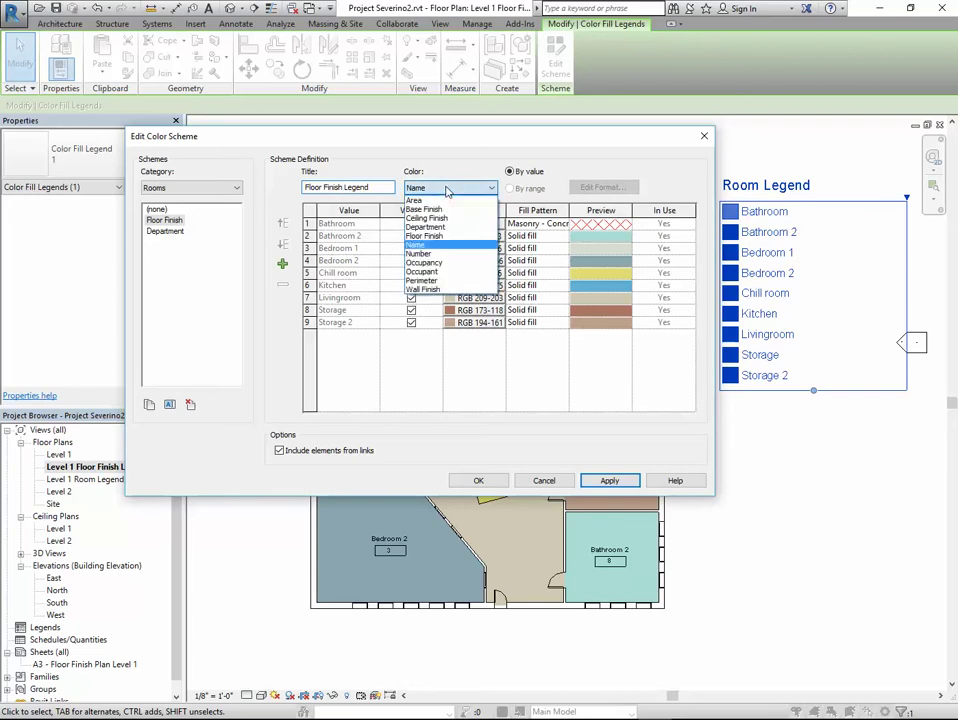
pyautogui.click(449, 236)
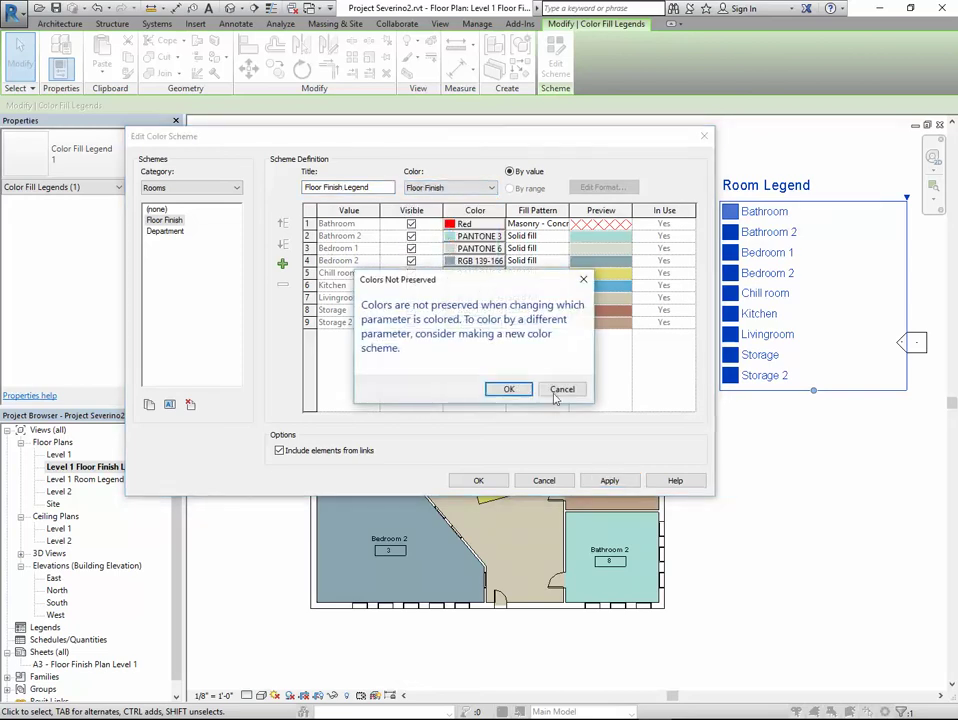
pyautogui.click(508, 390)
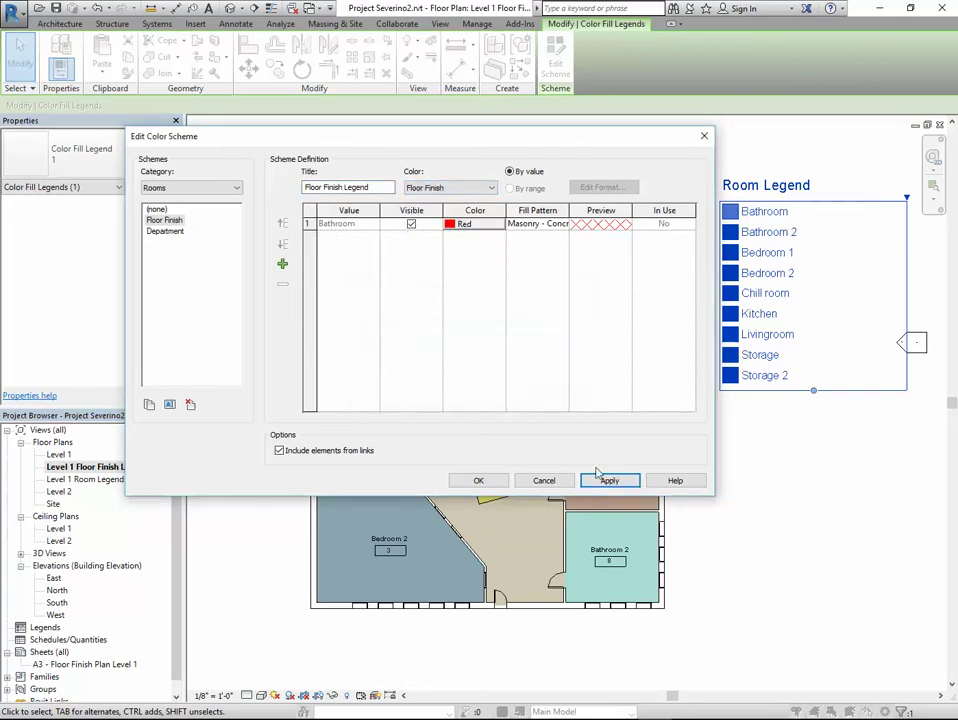
pyautogui.click(495, 483)
pyautogui.click(744, 479)
pyautogui.scroll(-1, 744, 479)
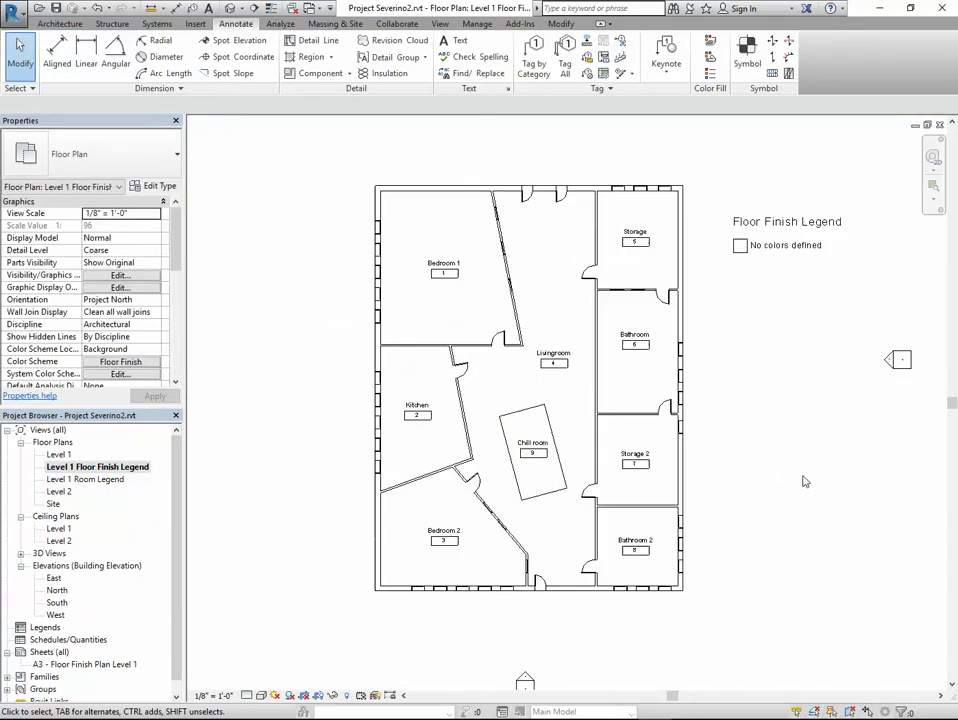
pyautogui.scroll(2, 753, 336)
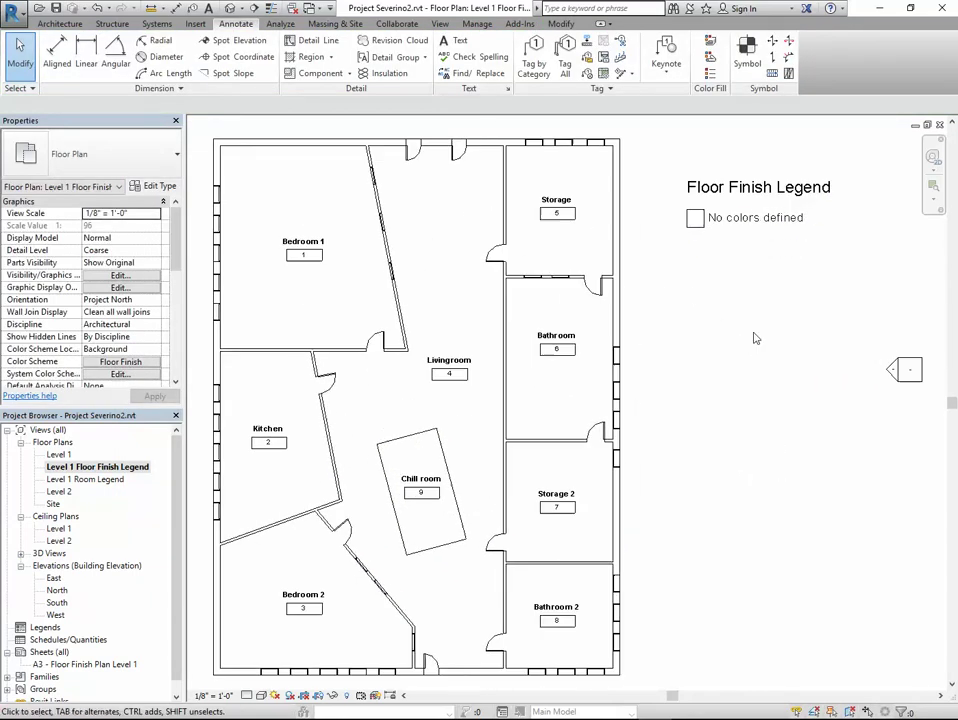
# Assign the floor finish "Wood" to the Bedroom 1 room and apply it
pyautogui.scroll(-2, 742, 400)
pyautogui.moveTo(742, 400); pyautogui.dragTo(735, 397, button='middle')
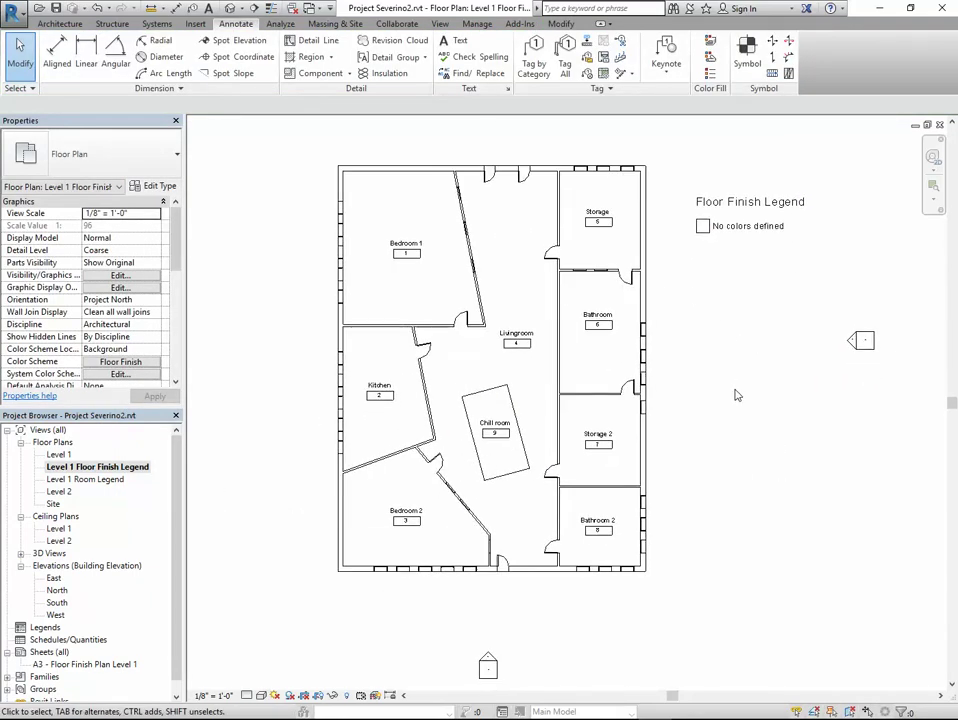
pyautogui.click(455, 306)
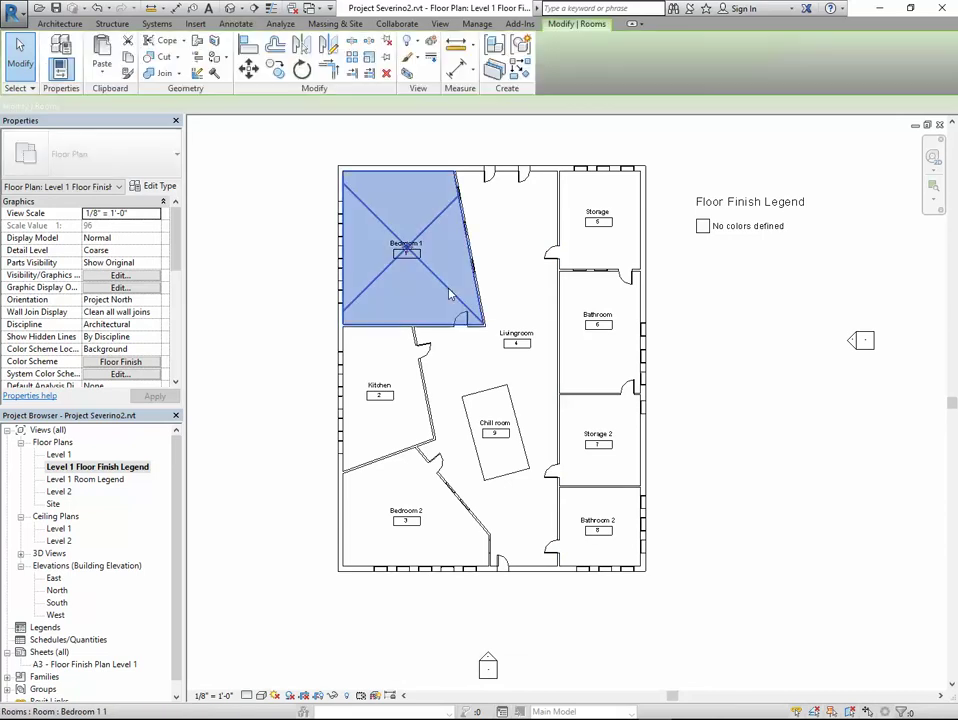
pyautogui.scroll(-5, 184, 313)
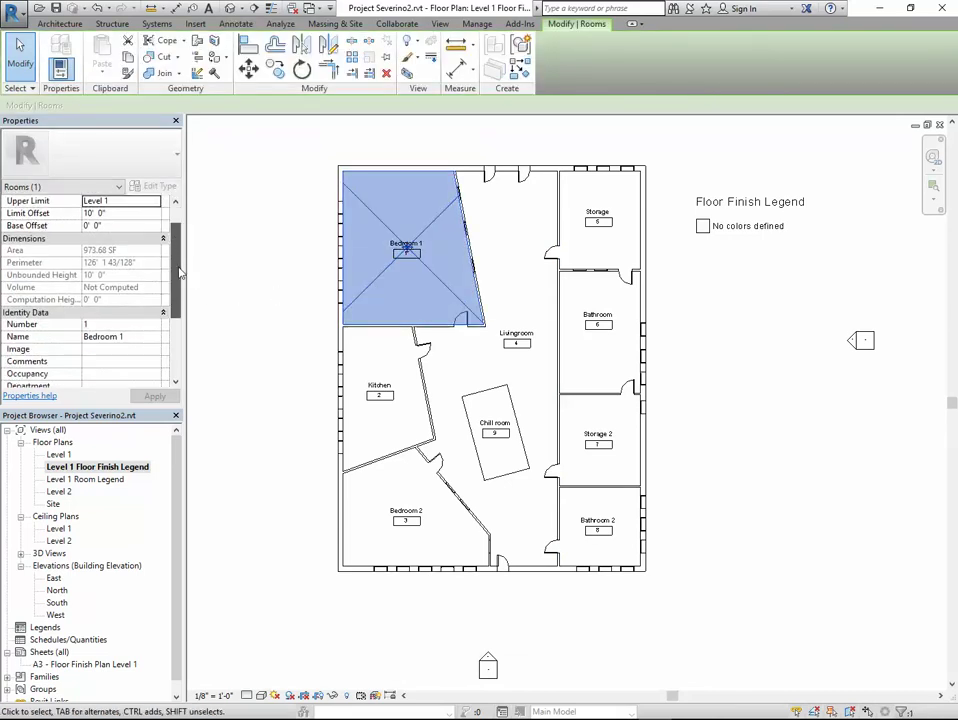
pyautogui.scroll(3, 184, 313)
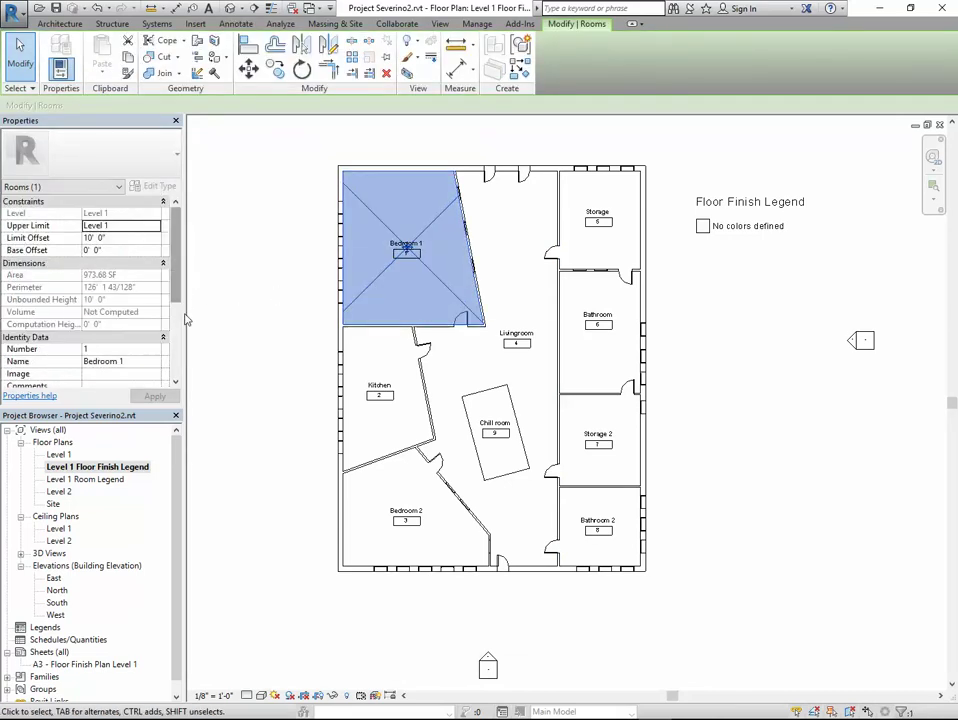
pyautogui.scroll(-5, 185, 280)
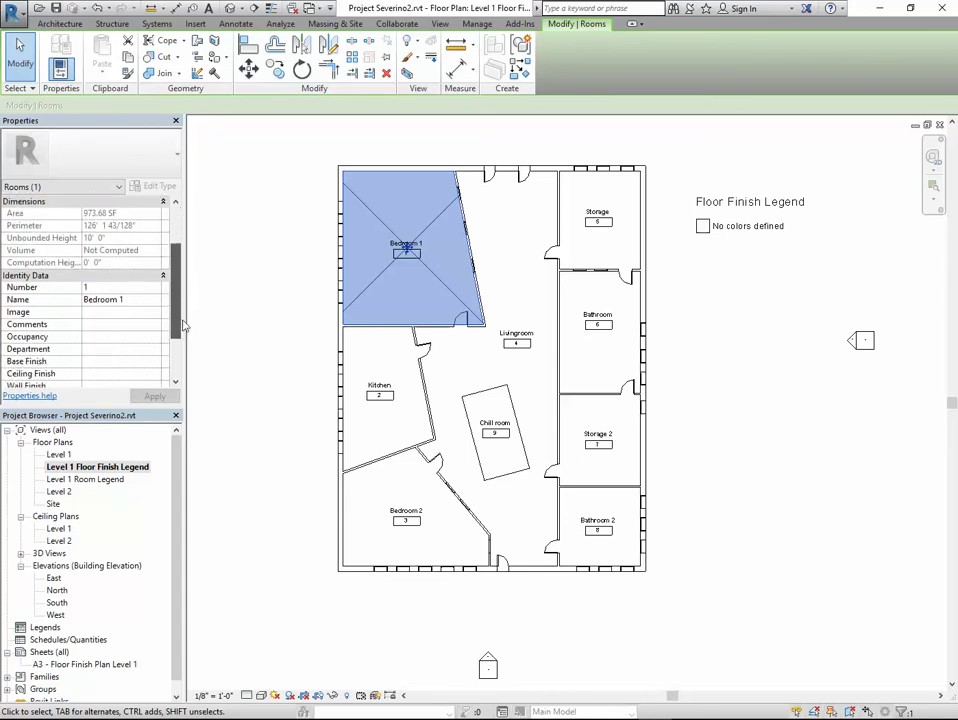
pyautogui.click(103, 323)
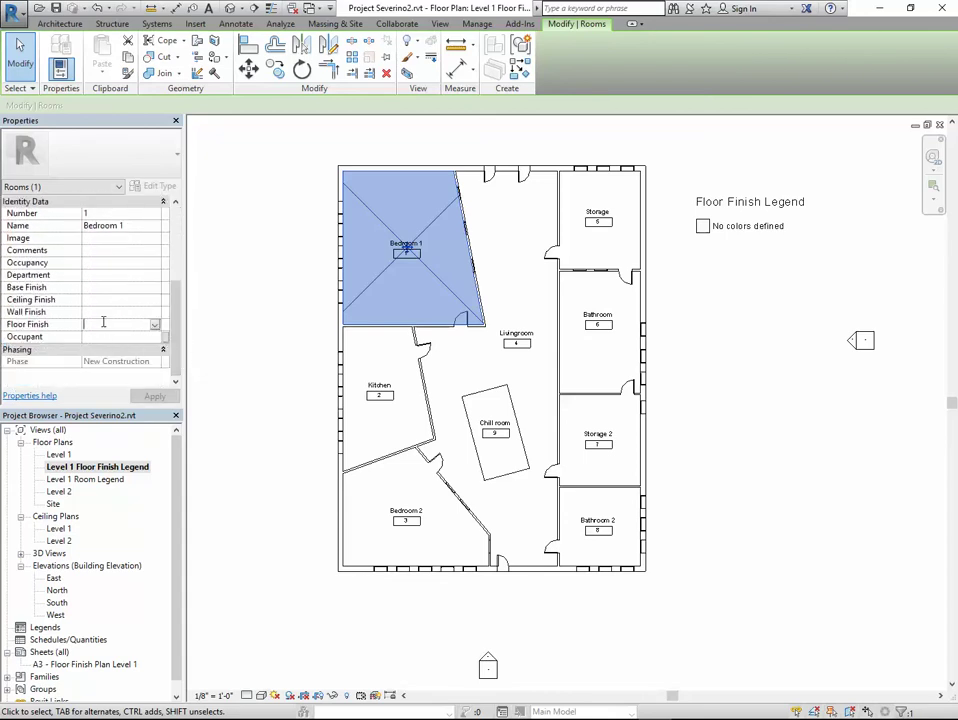
pyautogui.write('Woo')
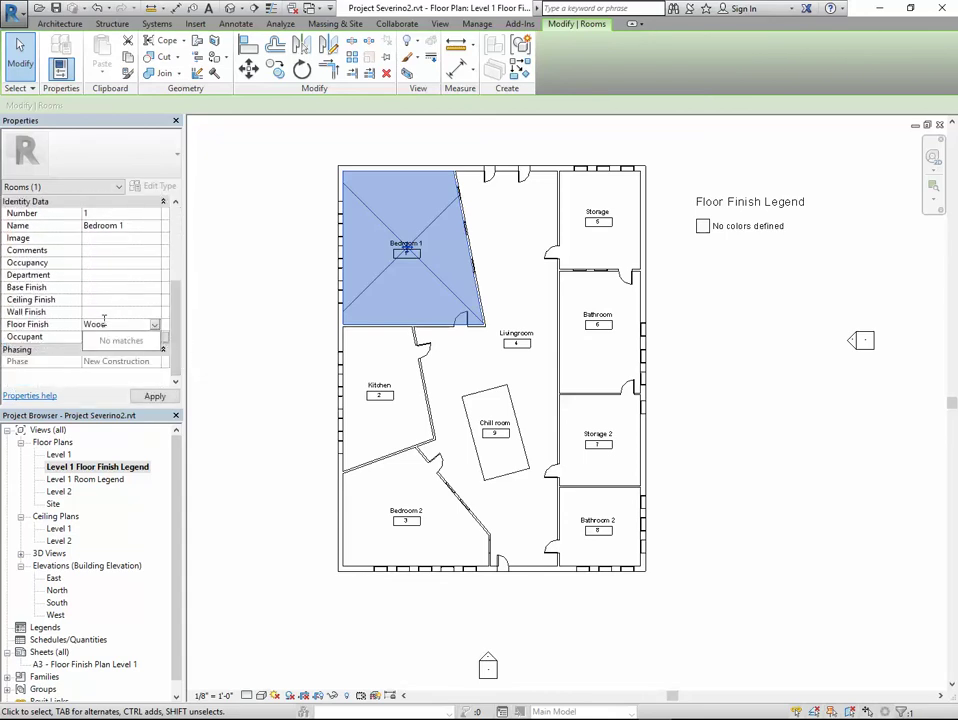
pyautogui.write('d')
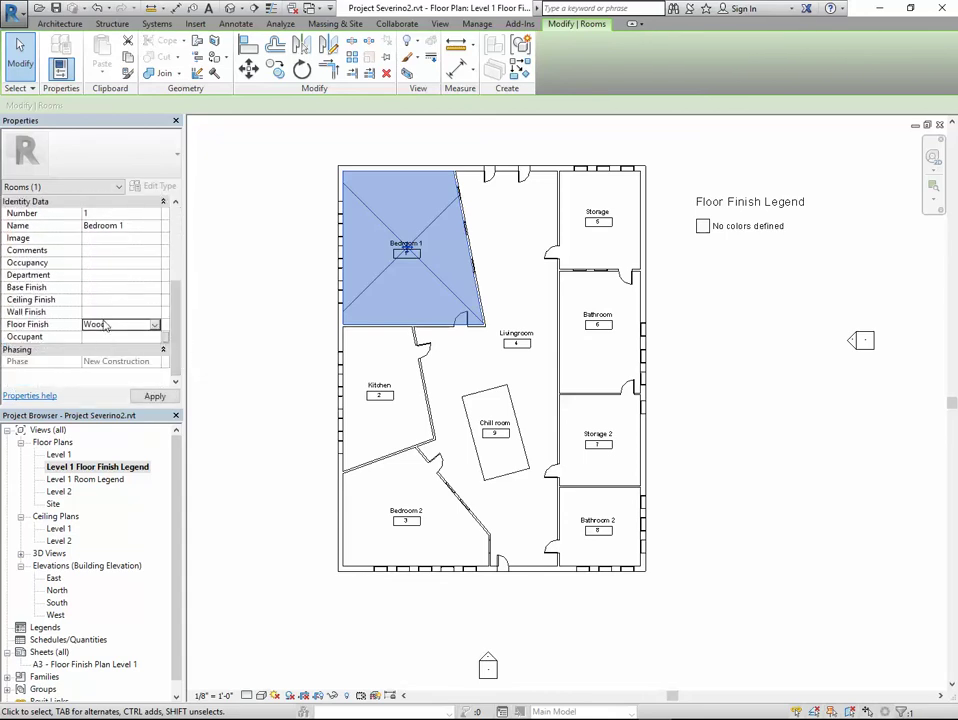
pyautogui.click(152, 396)
pyautogui.click(731, 396)
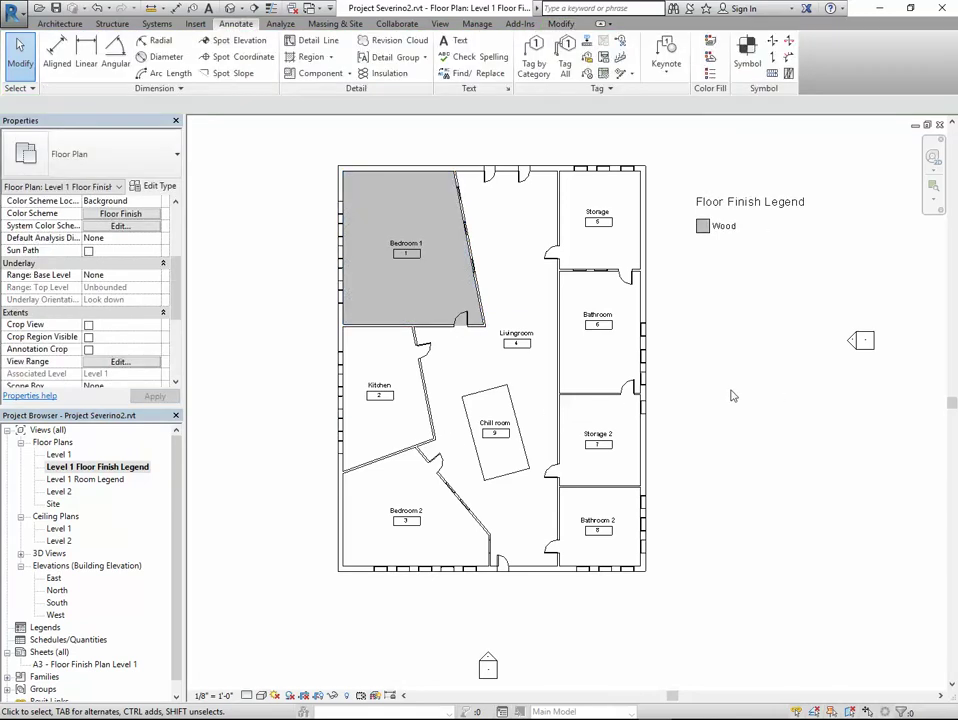
# Assign the floor finish "Wood 2" to the Livingroom and deselect the room
pyautogui.scroll(3, 405, 256)
pyautogui.scroll(-2, 413, 336)
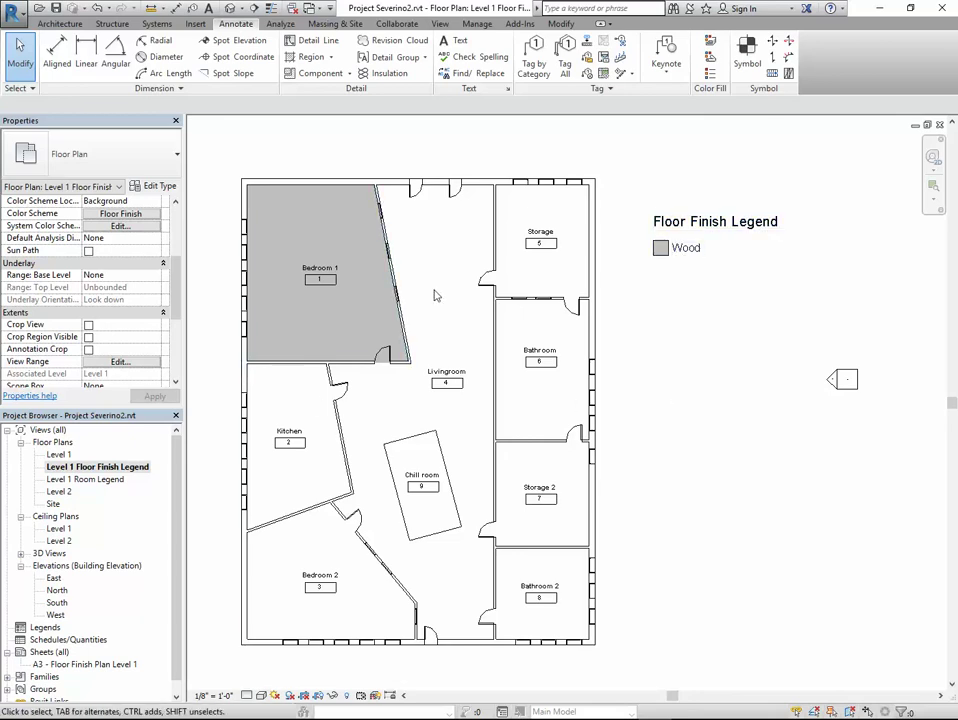
pyautogui.click(450, 358)
pyautogui.click(112, 323)
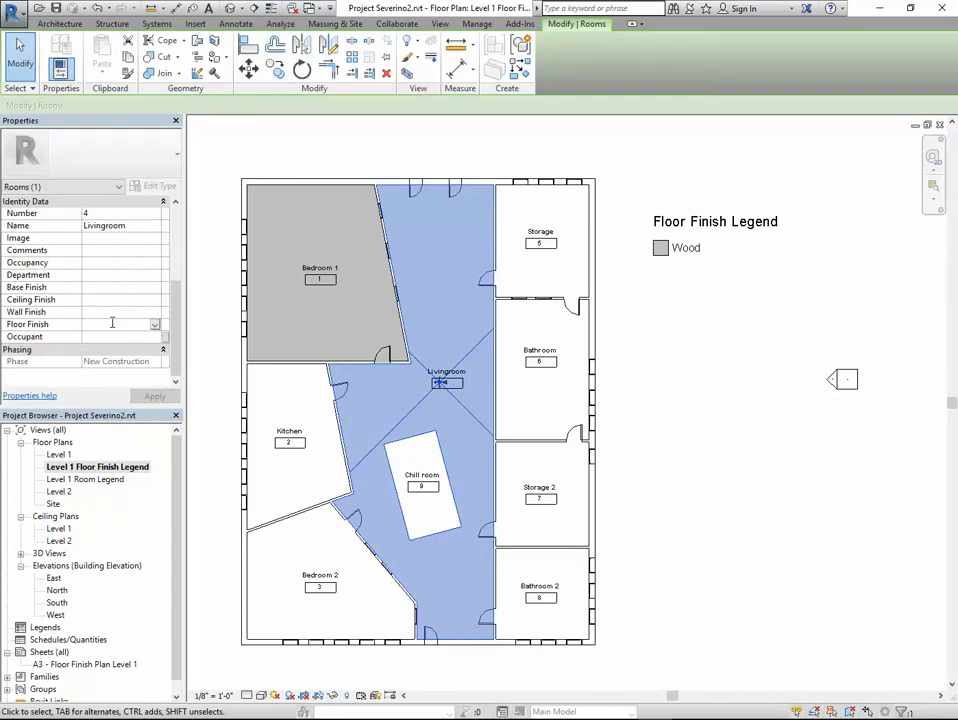
pyautogui.write('Wood 2')
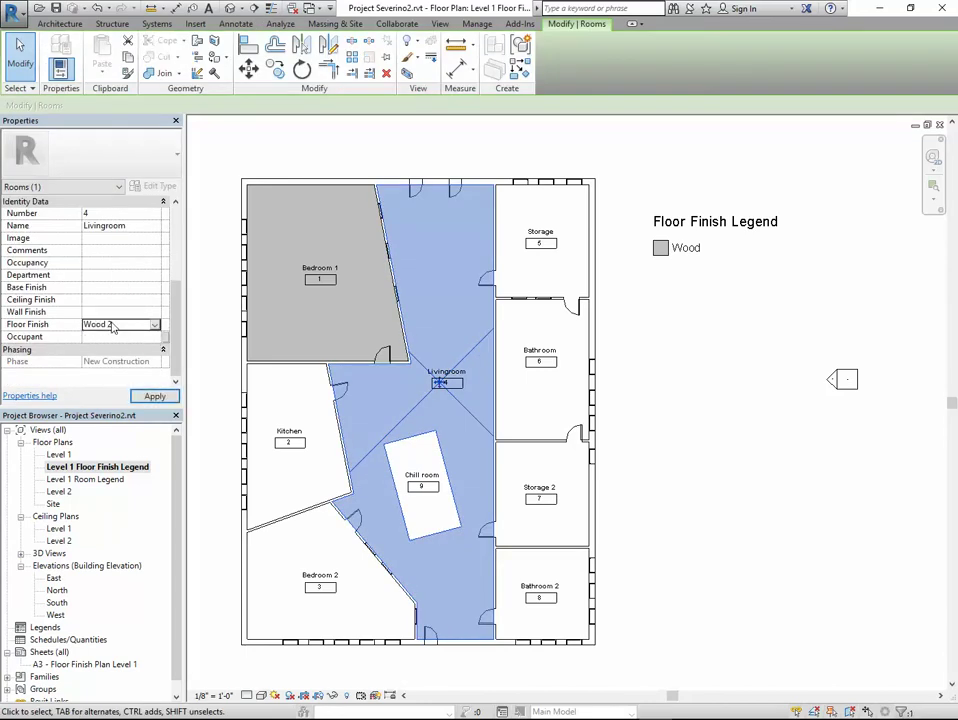
pyautogui.press('Return')
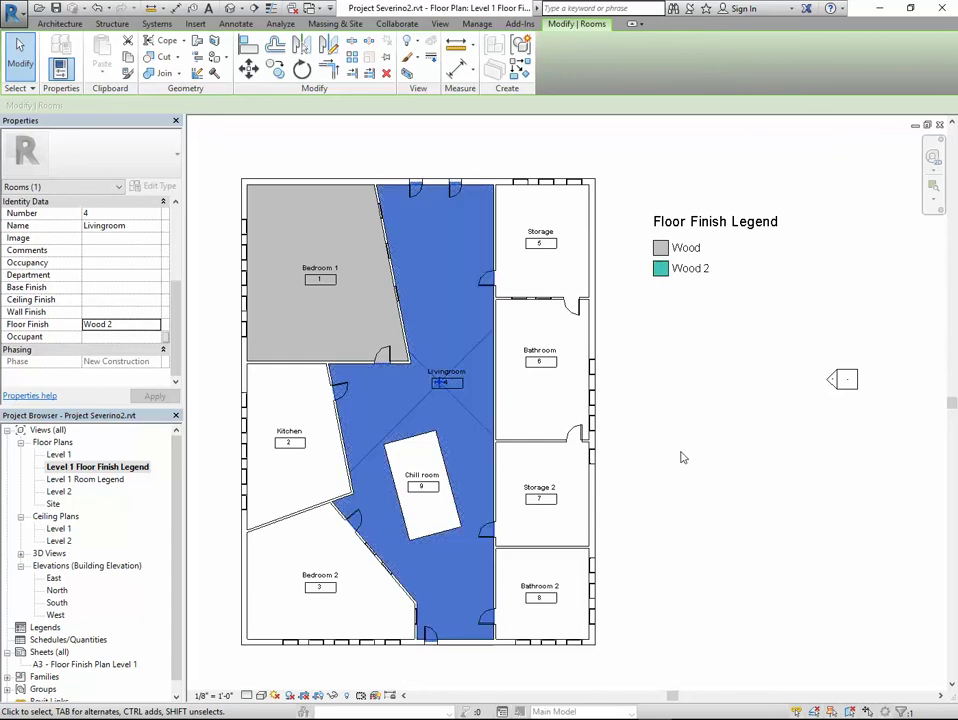
pyautogui.click(682, 458)
# Set the Kitchen's floor finish to "Plastic" and Bedroom 2's floor finish to "Tiles", applying each
pyautogui.scroll(-1, 682, 462)
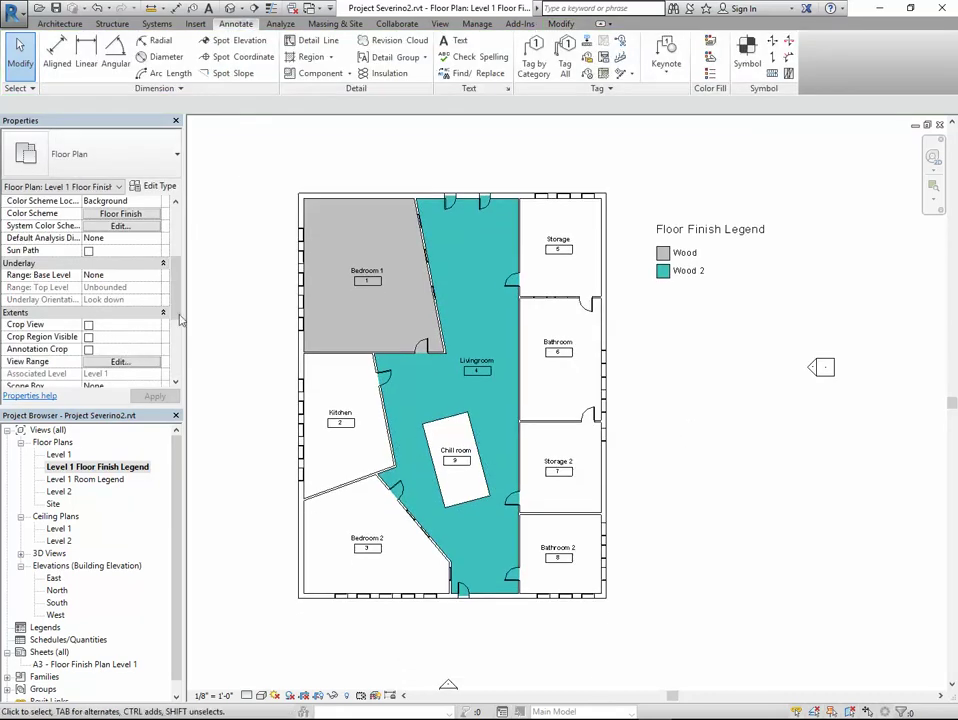
pyautogui.click(363, 400)
pyautogui.click(122, 324)
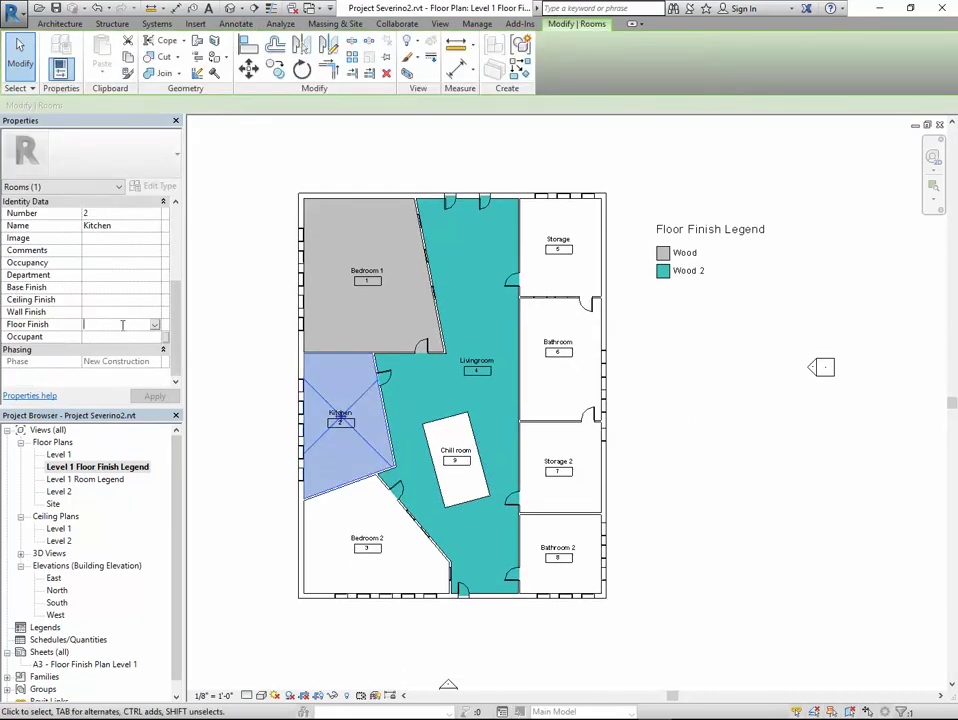
pyautogui.write('Plastic')
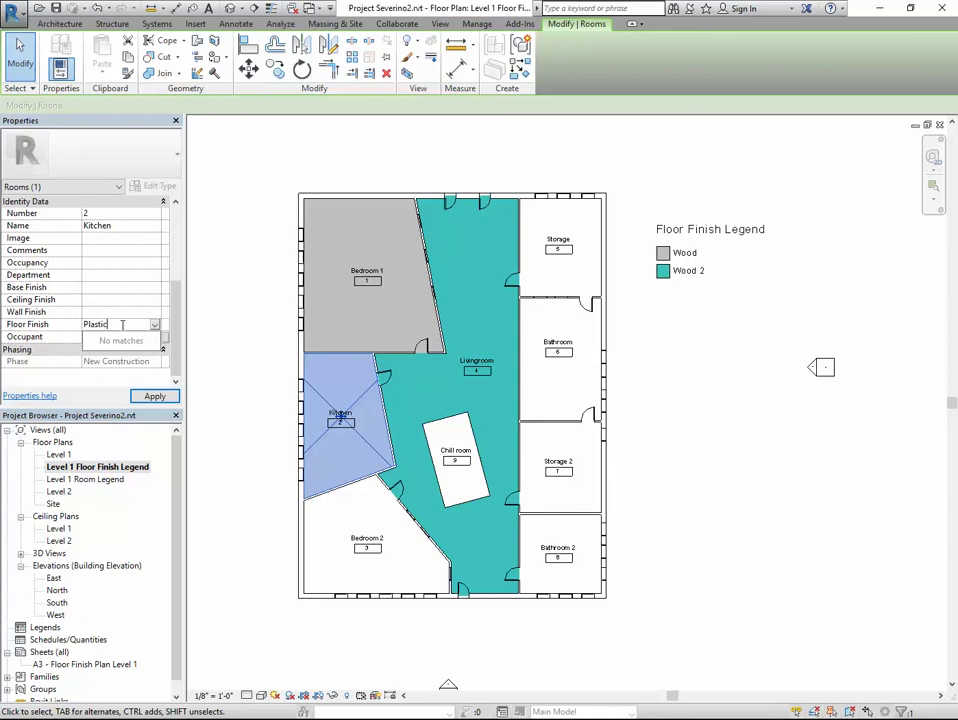
pyautogui.click(155, 396)
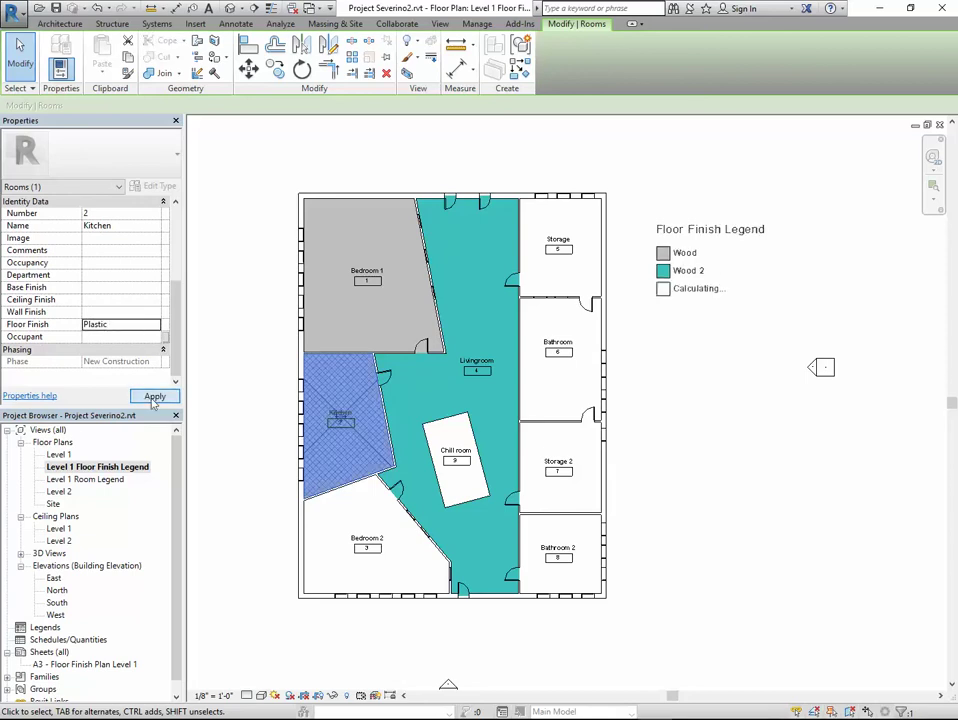
pyautogui.click(388, 522)
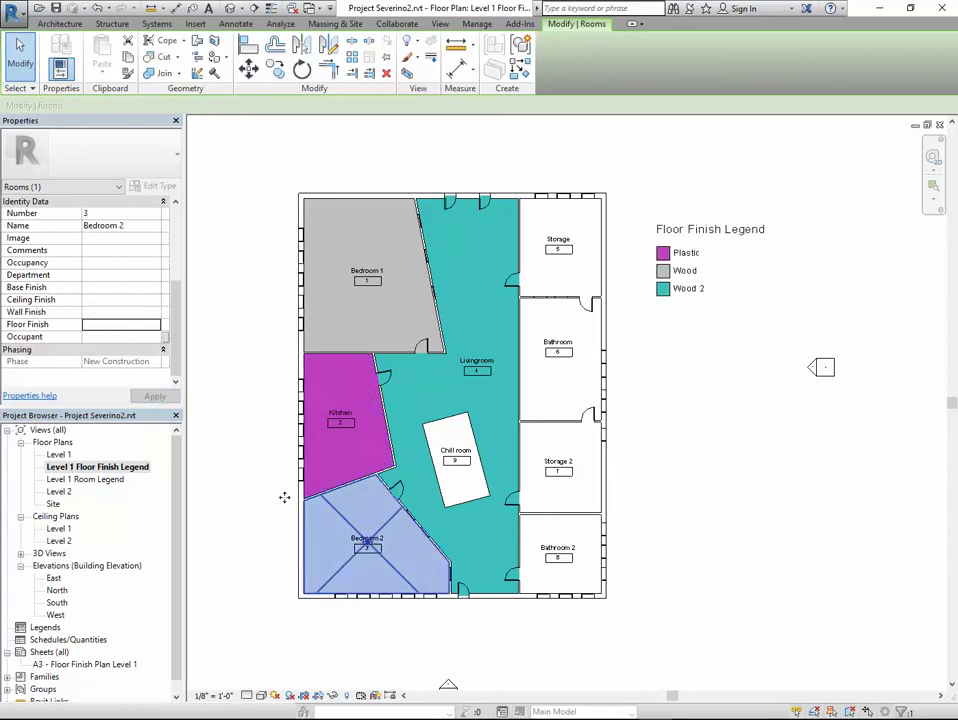
pyautogui.click(121, 325)
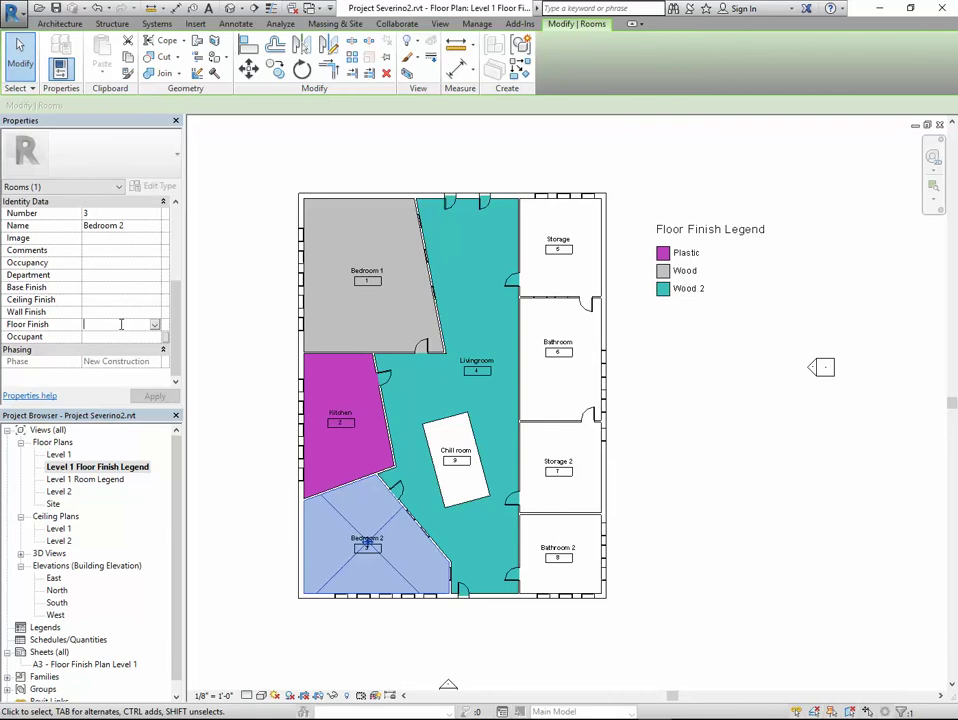
pyautogui.write('Tiles')
pyautogui.click(155, 396)
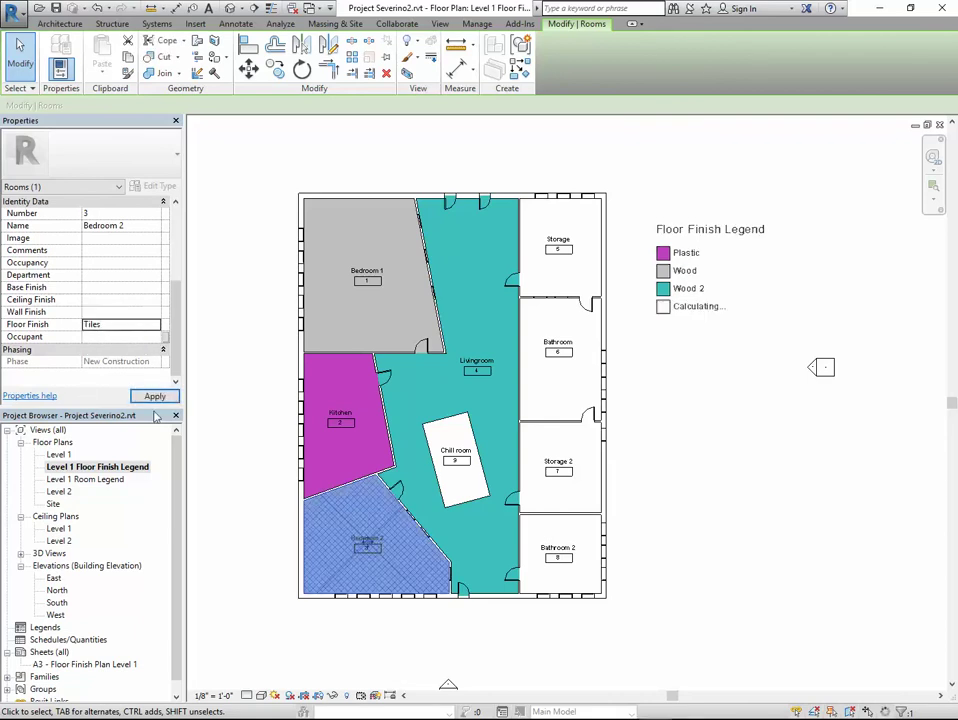
# Set the floor finish of the Storage room to "Ceramic" and of the Bathroom to "Tiles 2"
pyautogui.click(589, 276)
pyautogui.click(115, 324)
pyautogui.write('Ceramic')
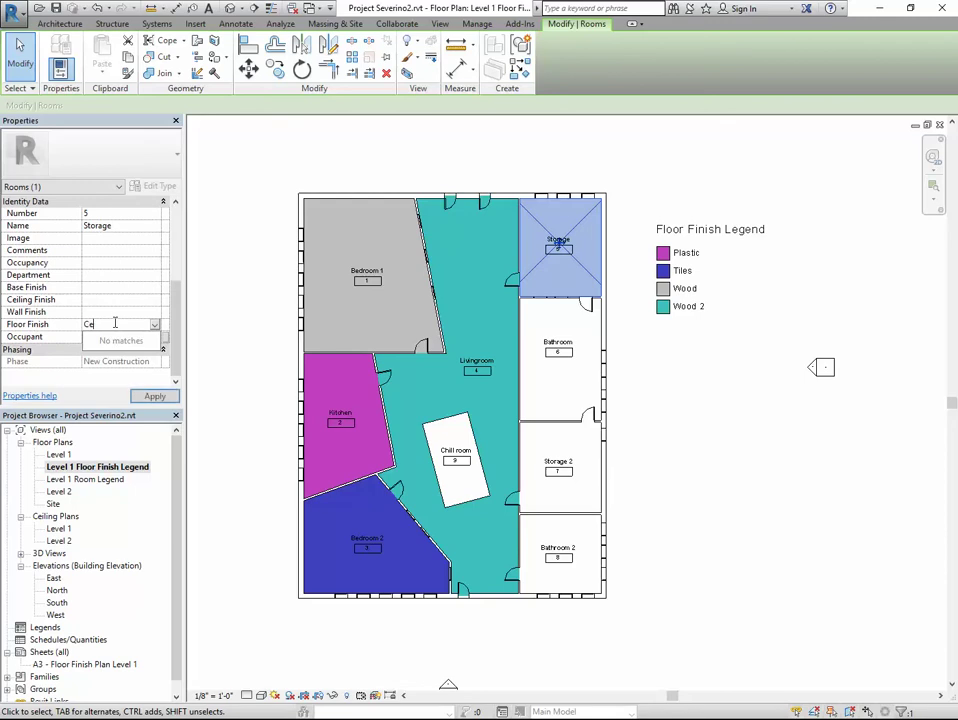
pyautogui.click(573, 391)
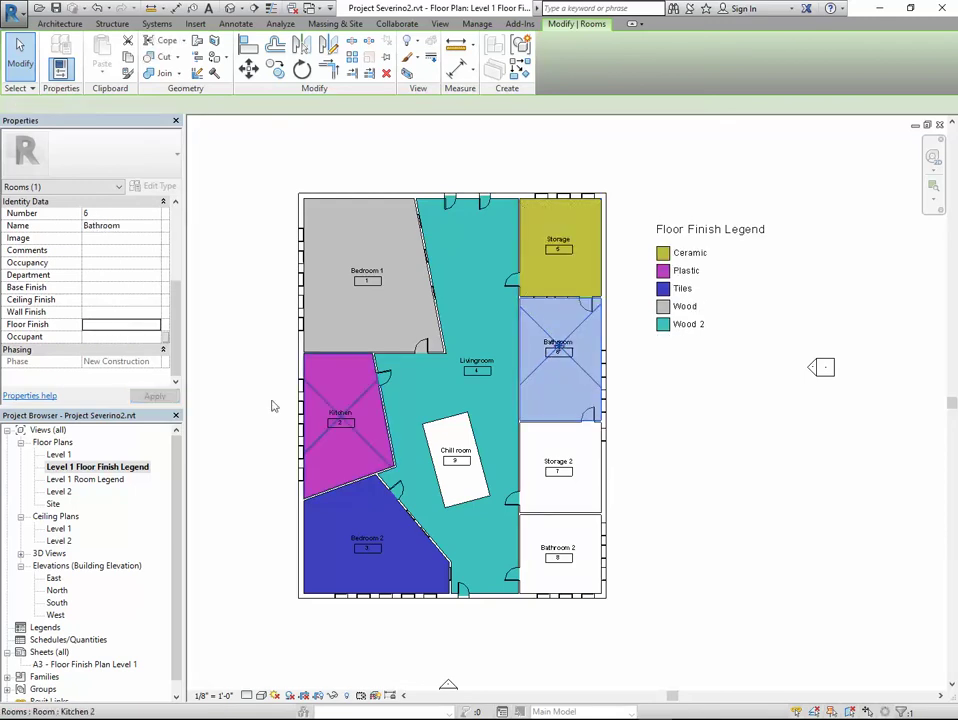
pyautogui.click(113, 323)
pyautogui.write('Tiles 2')
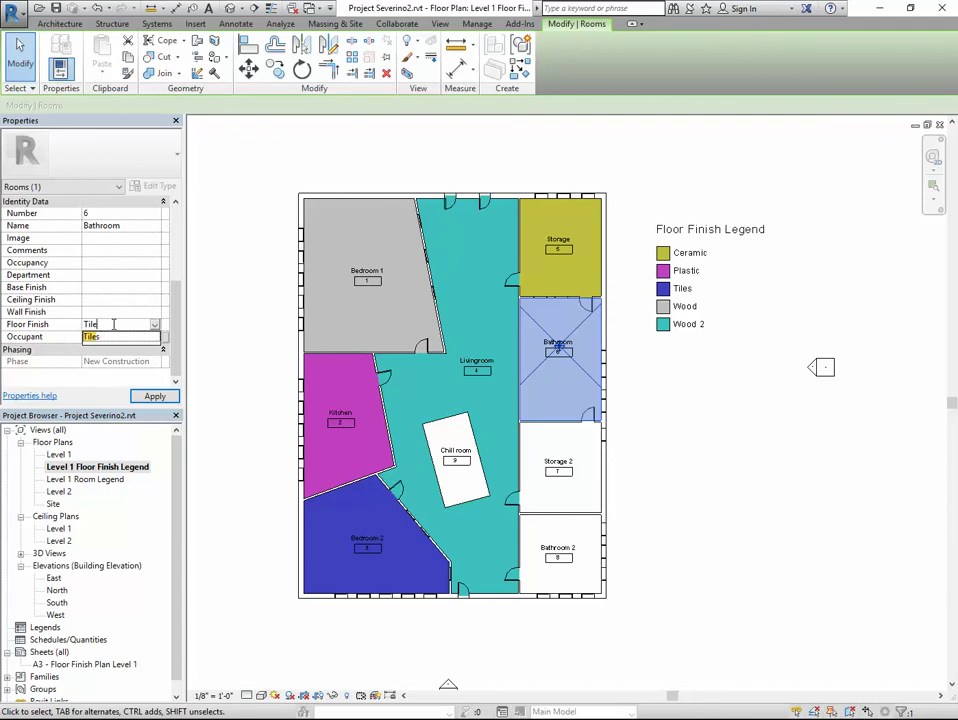
pyautogui.click(153, 395)
# Assign the floor finish "Concrete" to the Storage 2 room and apply it
pyautogui.click(576, 450)
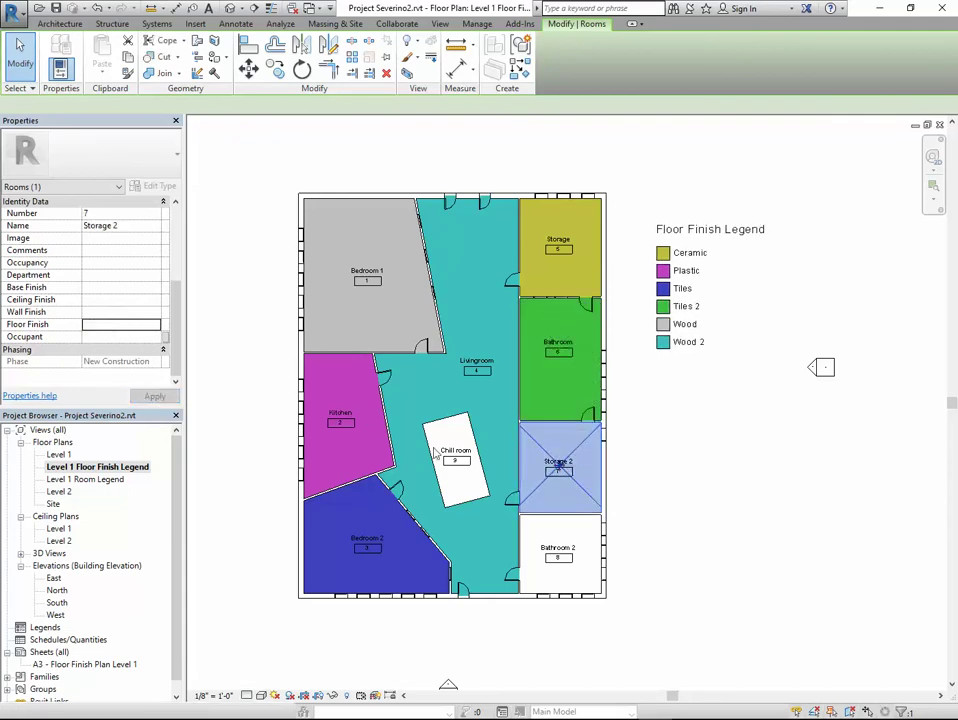
pyautogui.click(123, 326)
pyautogui.write('Concrete')
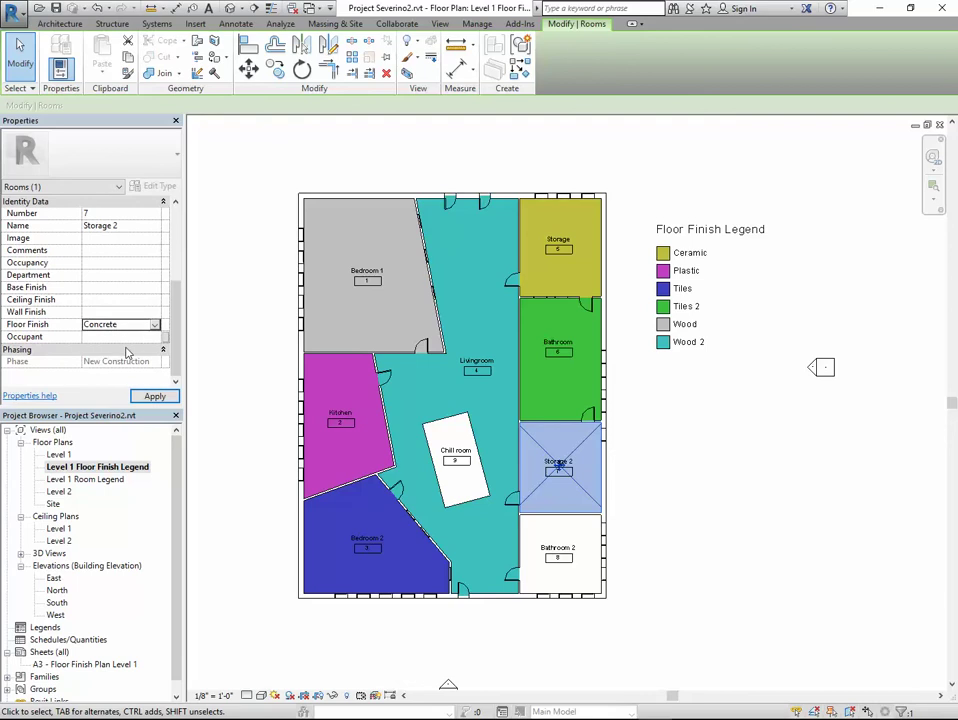
pyautogui.click(153, 395)
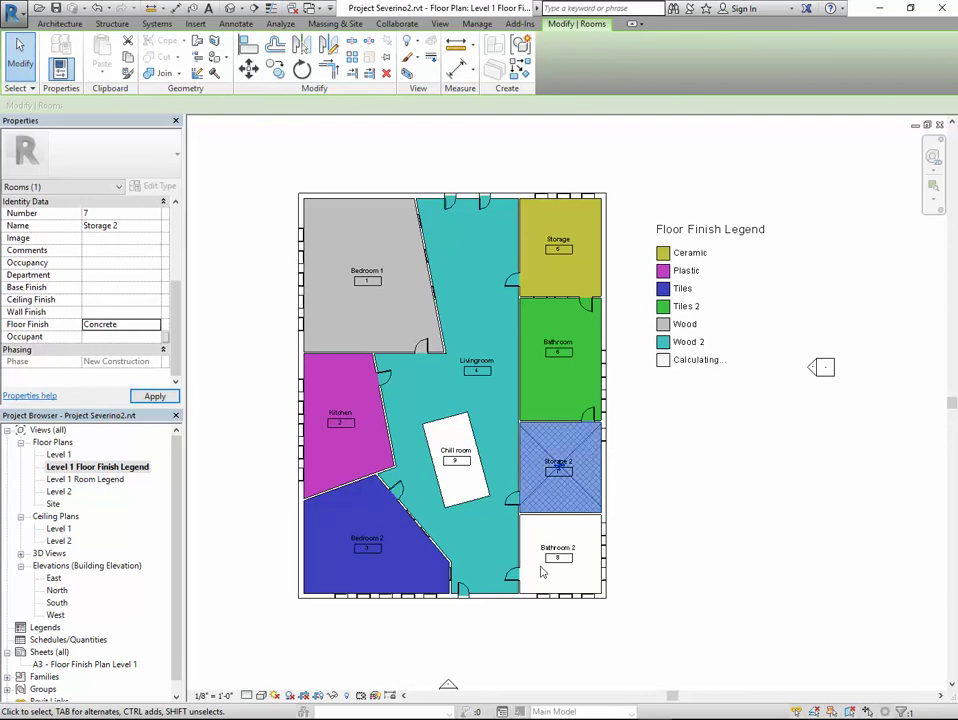
# Choose the existing "Plastic" value as the floor finish of Bathroom 2 and deselect the room
pyautogui.click(560, 560)
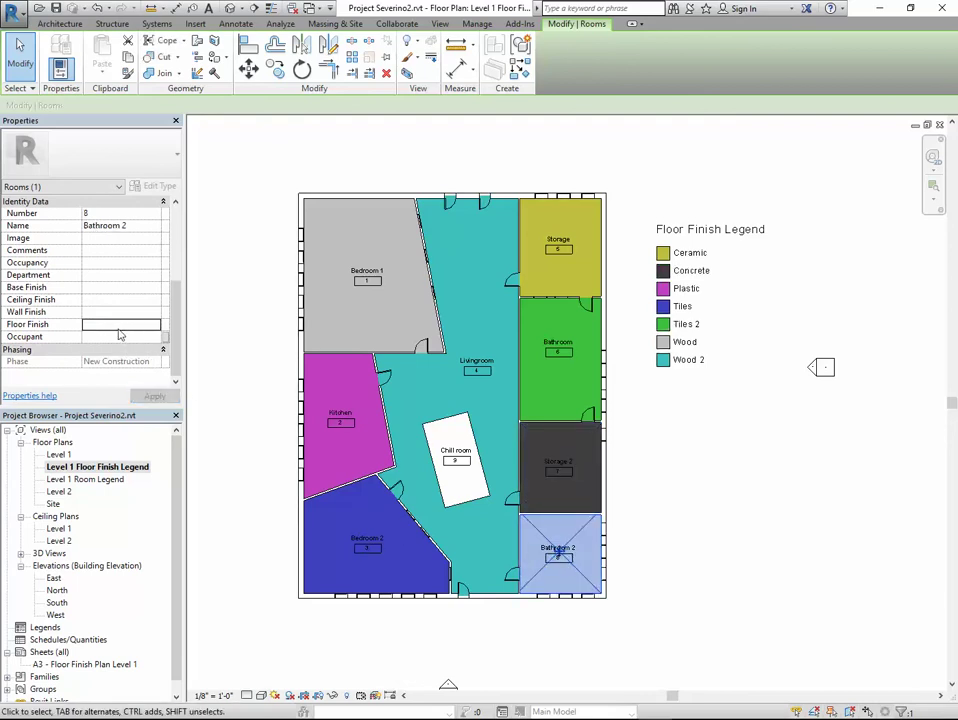
pyautogui.click(154, 325)
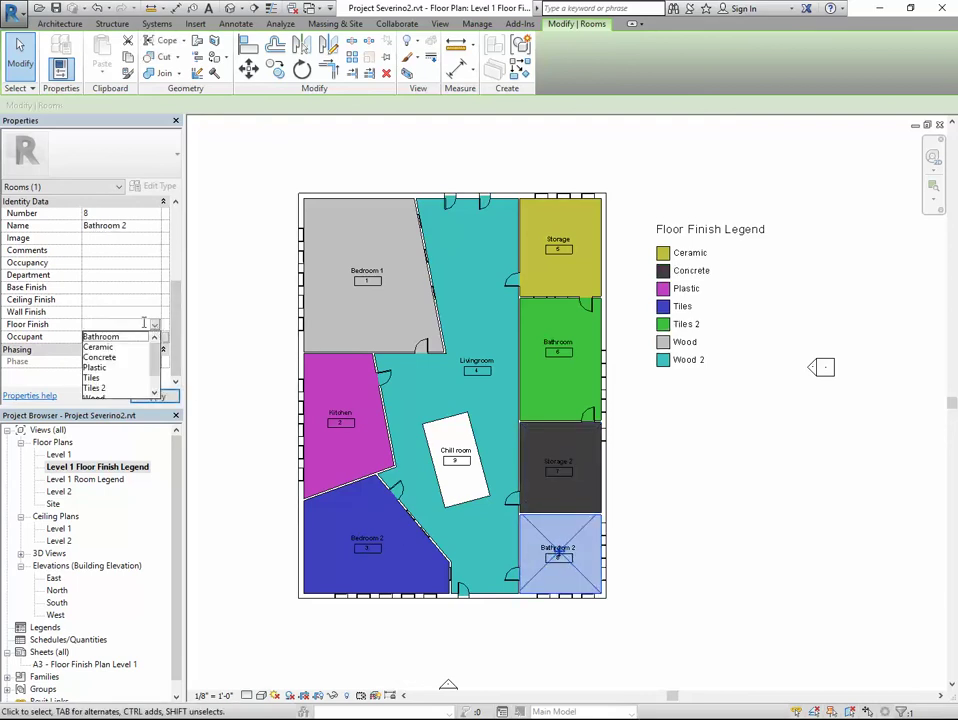
pyautogui.scroll(-2, 158, 369)
pyautogui.scroll(1, 157, 370)
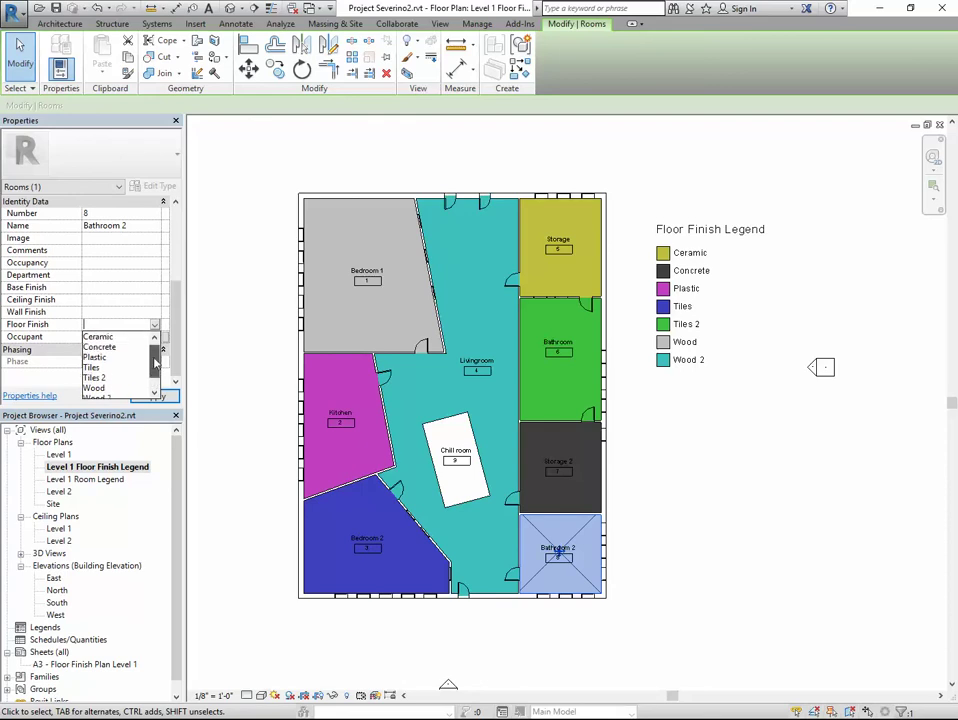
pyautogui.scroll(1, 140, 371)
pyautogui.click(95, 367)
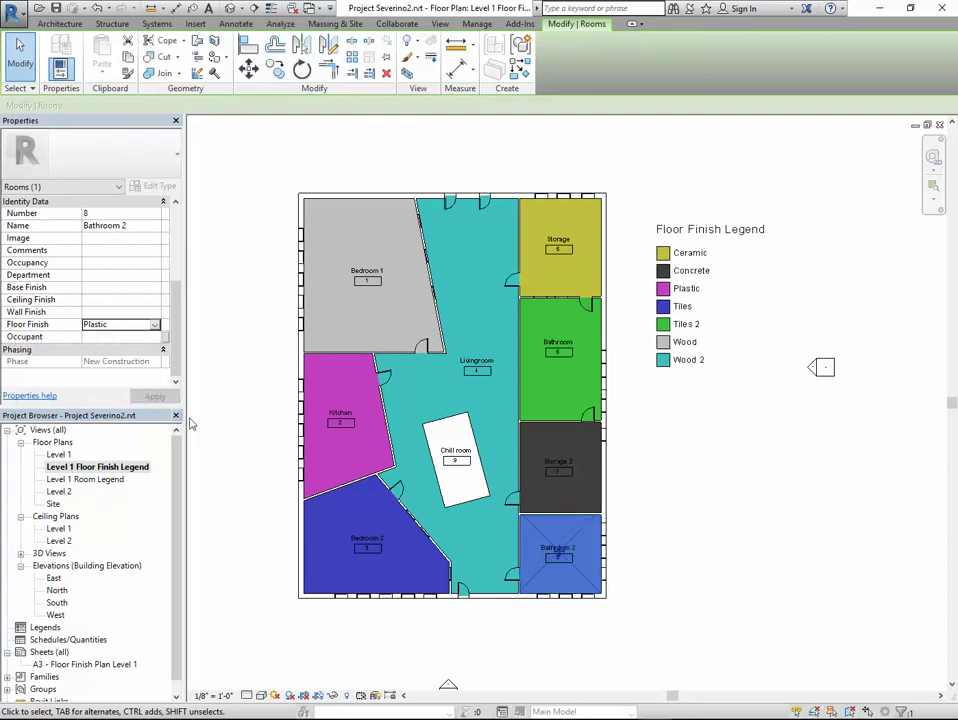
pyautogui.click(730, 486)
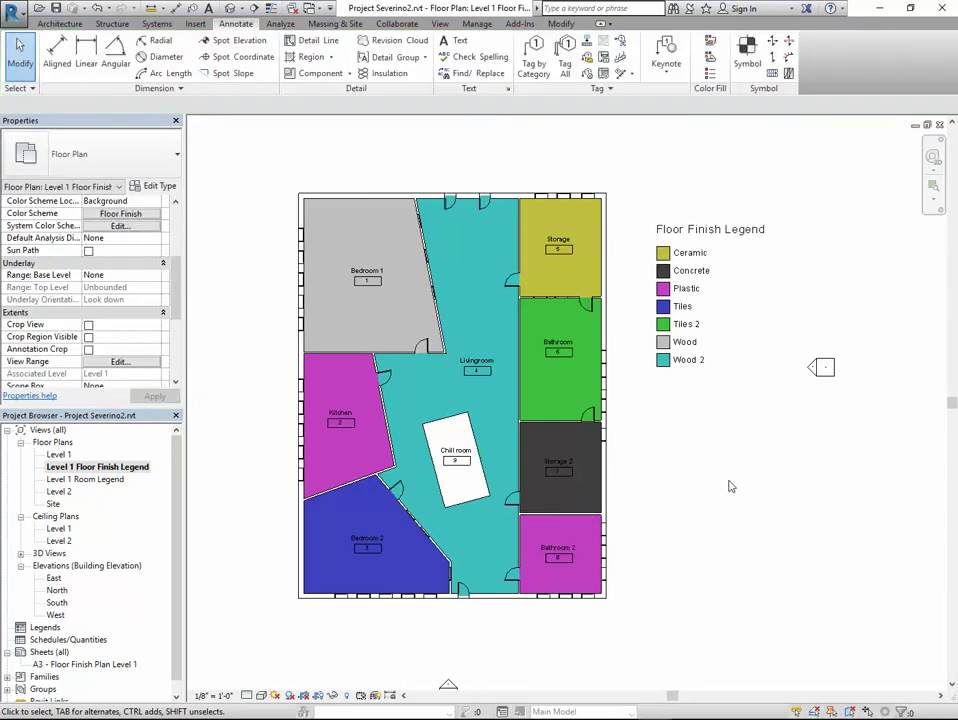
# Open the Floor Finish Legend's color scheme for editing and set the Bathroom value's color to black
pyautogui.click(686, 290)
pyautogui.click(555, 62)
pyautogui.moveTo(476, 140); pyautogui.dragTo(370, 124)
pyautogui.click(372, 208)
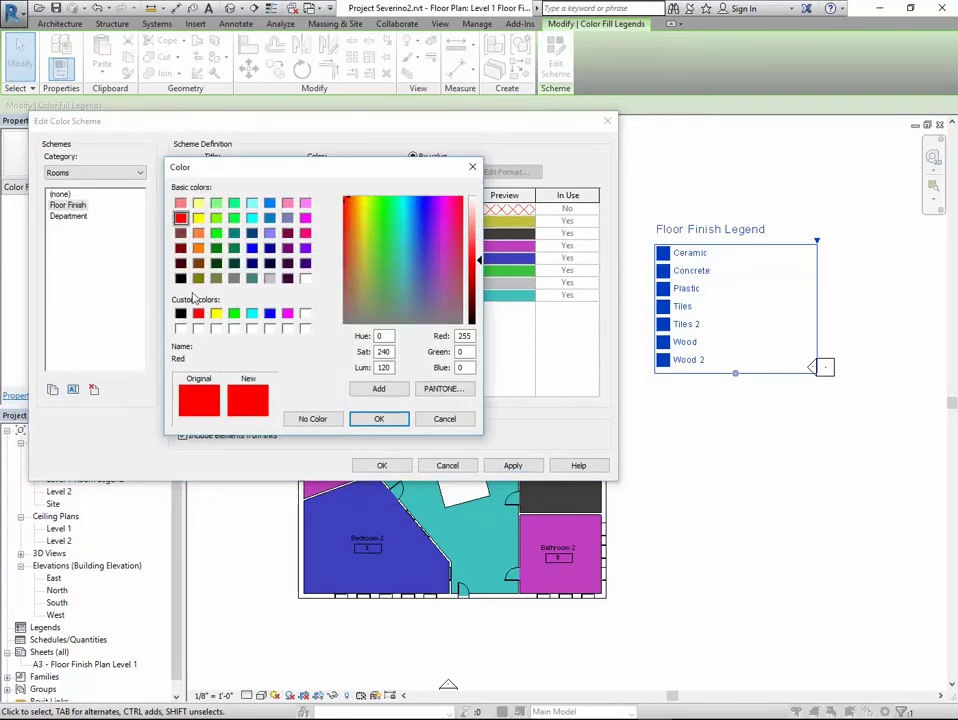
pyautogui.click(181, 313)
pyautogui.click(386, 418)
# Change the colors of the Ceramic and Plastic values in the Floor Finish scheme to black
pyautogui.click(380, 224)
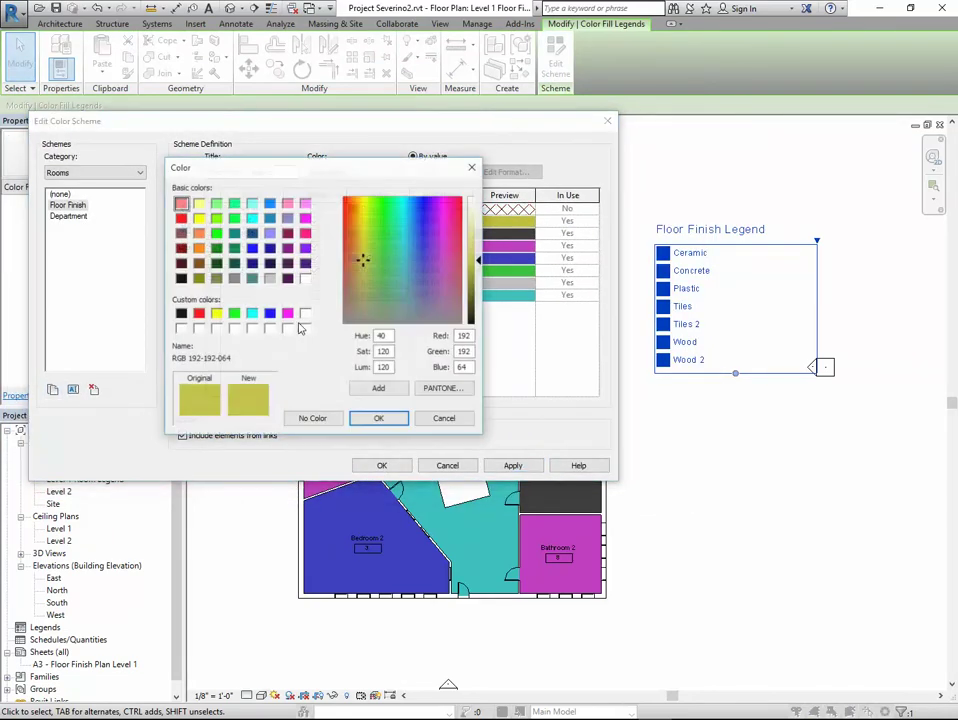
pyautogui.click(181, 313)
pyautogui.click(376, 417)
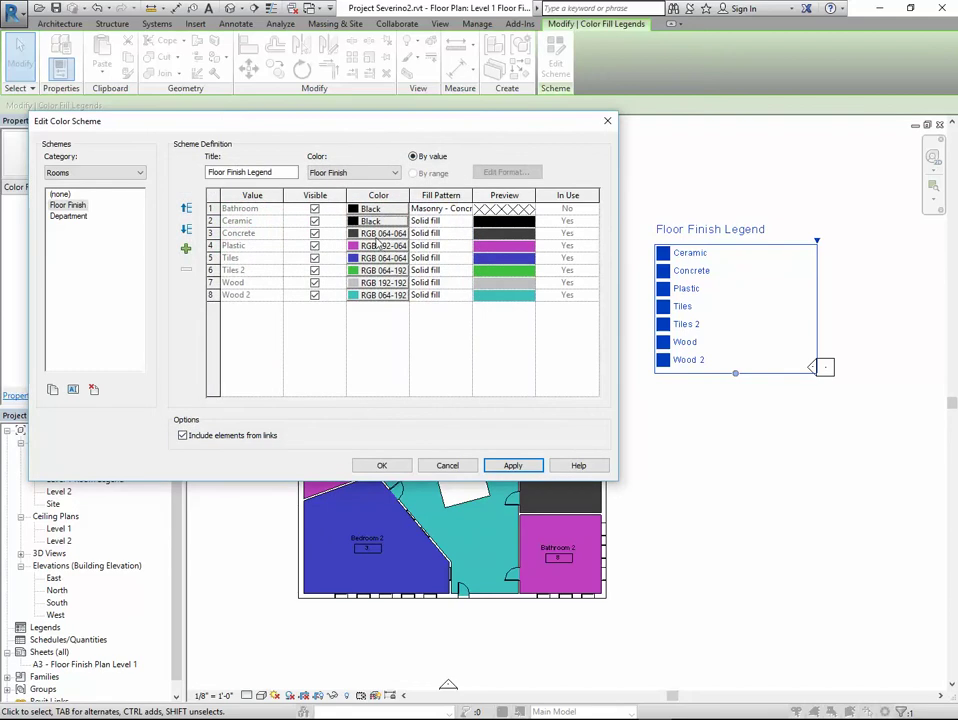
pyautogui.click(380, 245)
pyautogui.click(181, 313)
pyautogui.click(379, 418)
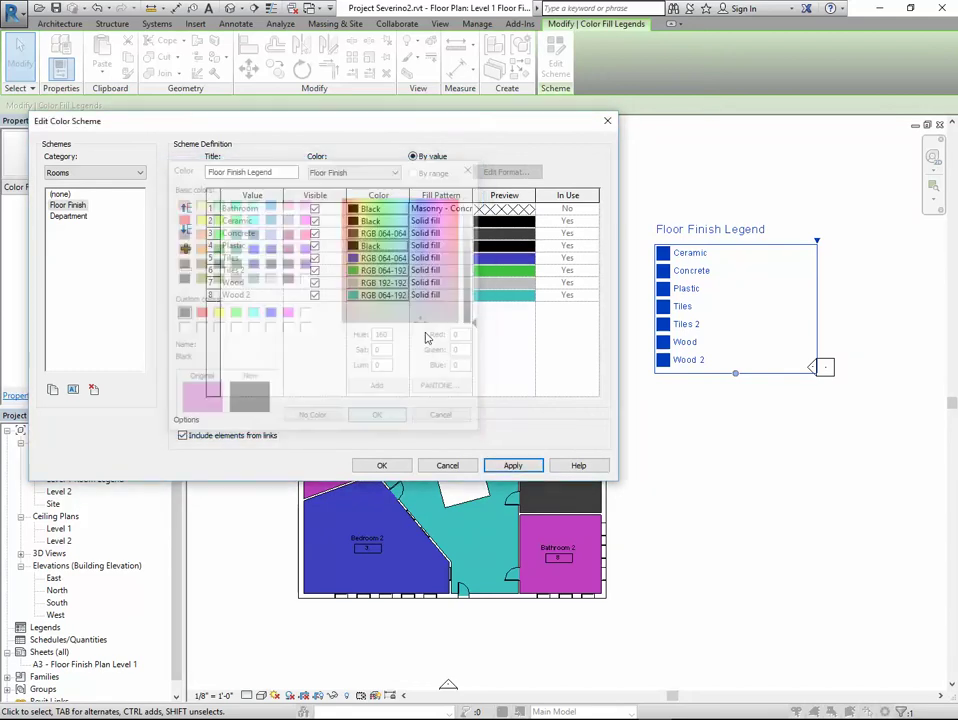
# Change the colors of the Tiles 2 and Tiles values in the Floor Finish scheme to black
pyautogui.click(380, 270)
pyautogui.click(181, 313)
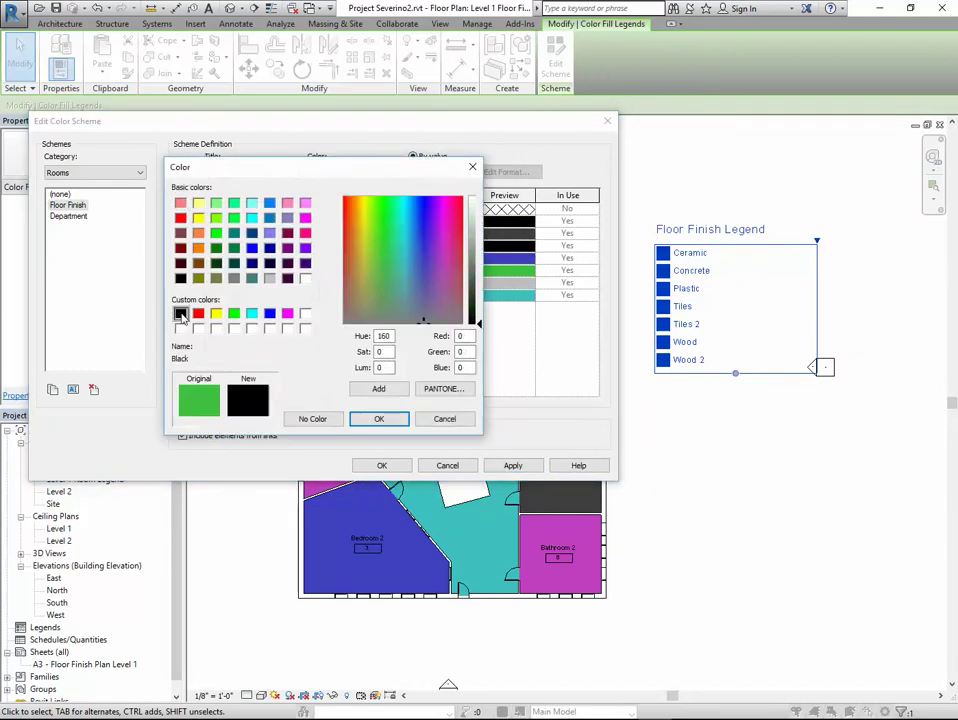
pyautogui.click(381, 420)
pyautogui.click(380, 257)
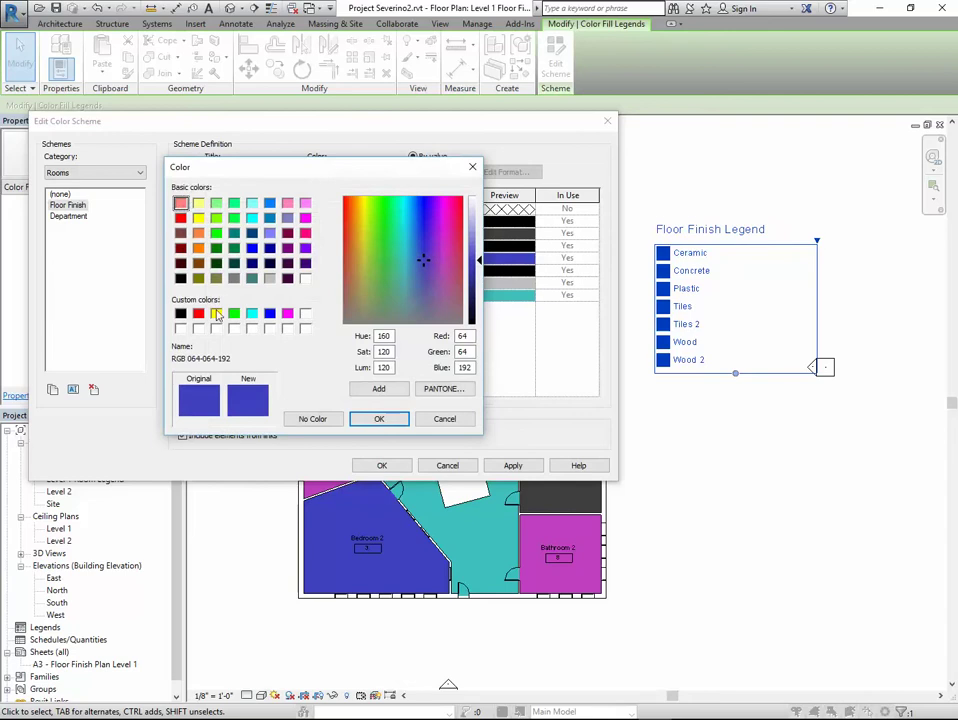
pyautogui.click(181, 313)
pyautogui.click(379, 418)
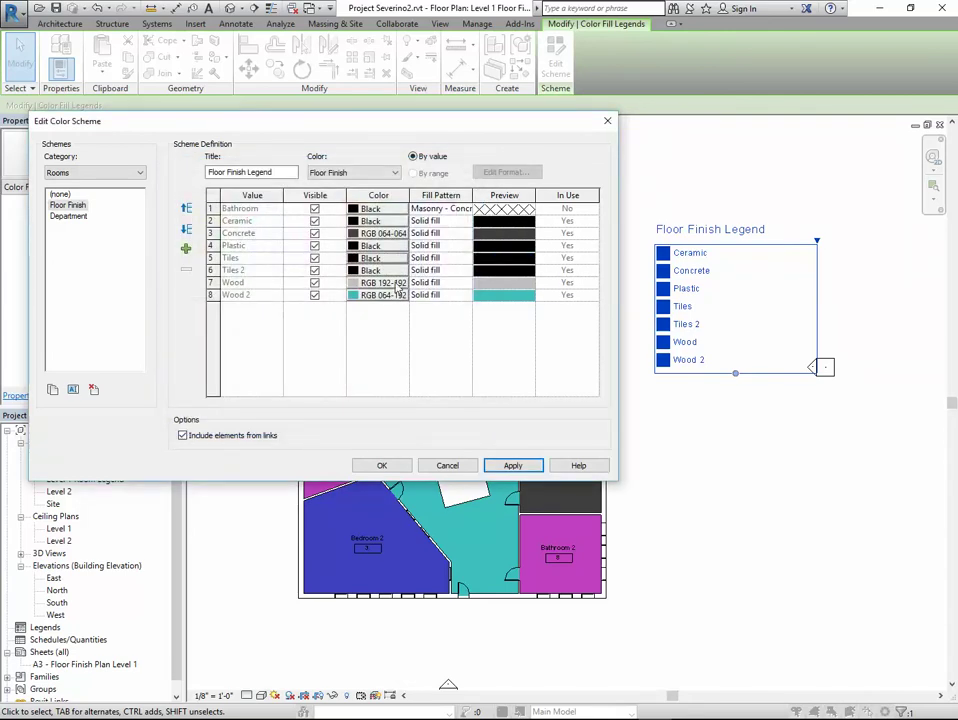
# Change the colors of the Wood and Wood 2 values in the Floor Finish scheme to black
pyautogui.click(380, 282)
pyautogui.click(181, 313)
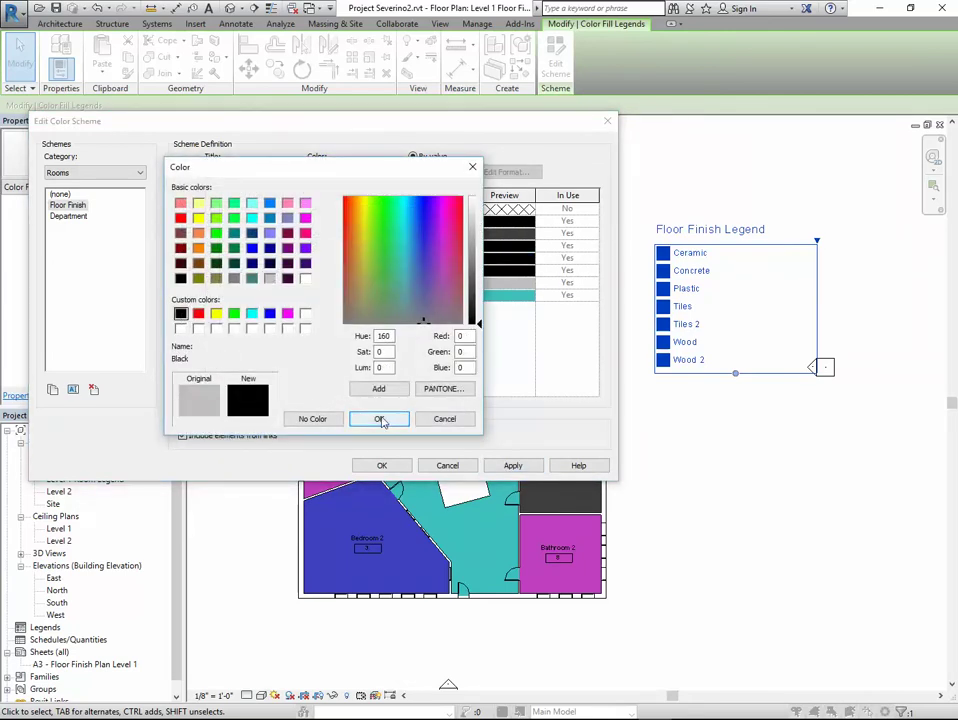
pyautogui.click(379, 418)
pyautogui.click(380, 294)
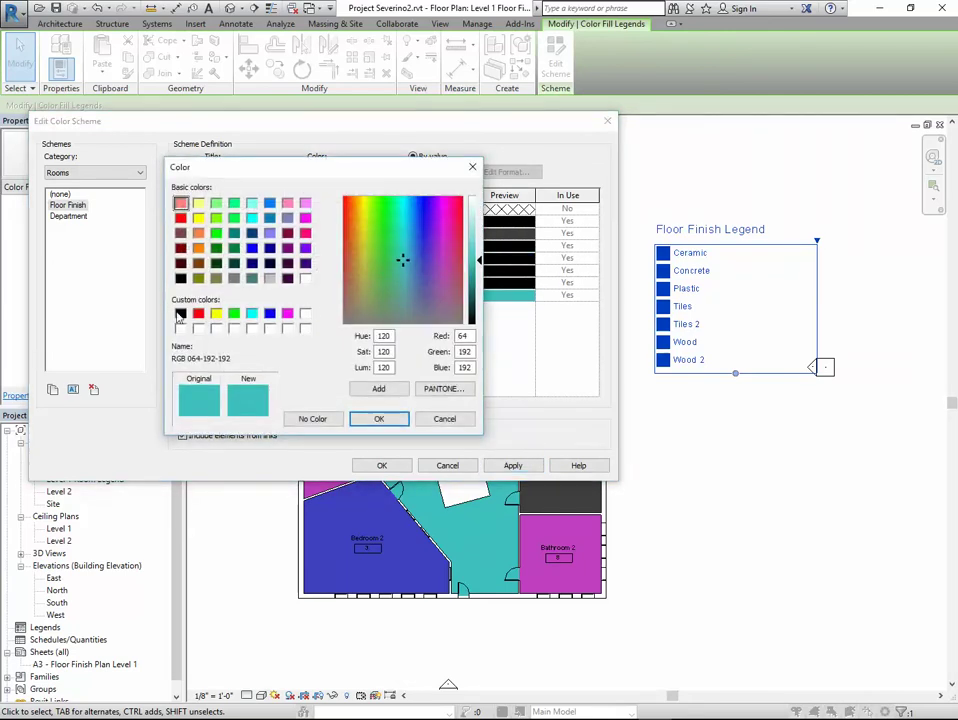
pyautogui.click(181, 313)
pyautogui.click(380, 419)
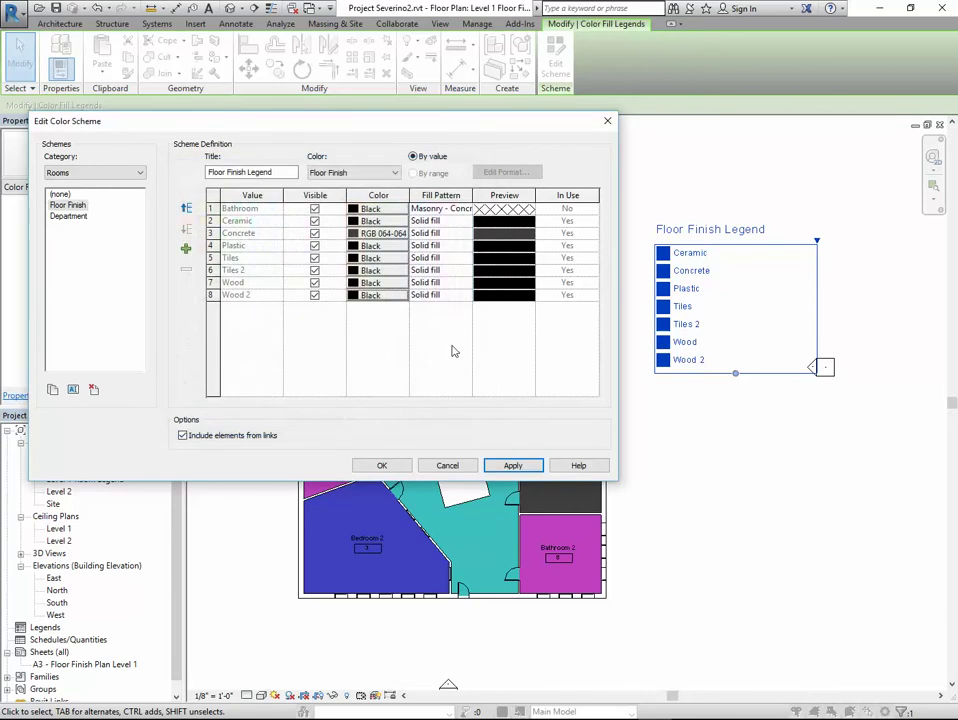
# Set the Ceramic value's fill pattern to Concrete
pyautogui.click(467, 222)
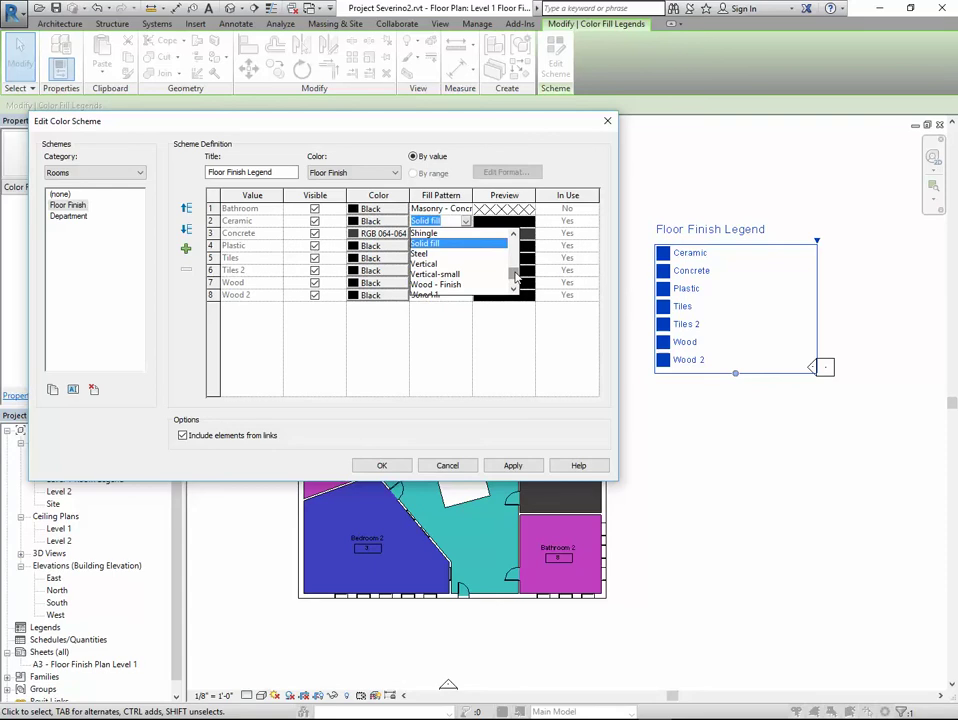
pyautogui.moveTo(515, 275); pyautogui.dragTo(515, 242)
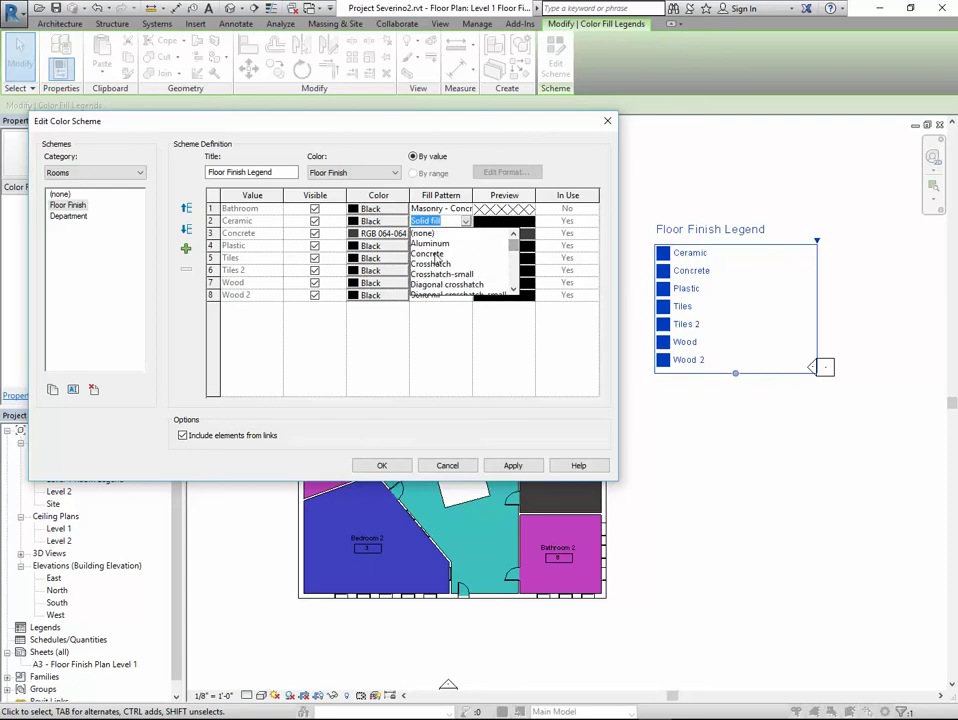
pyautogui.click(432, 254)
pyautogui.click(467, 233)
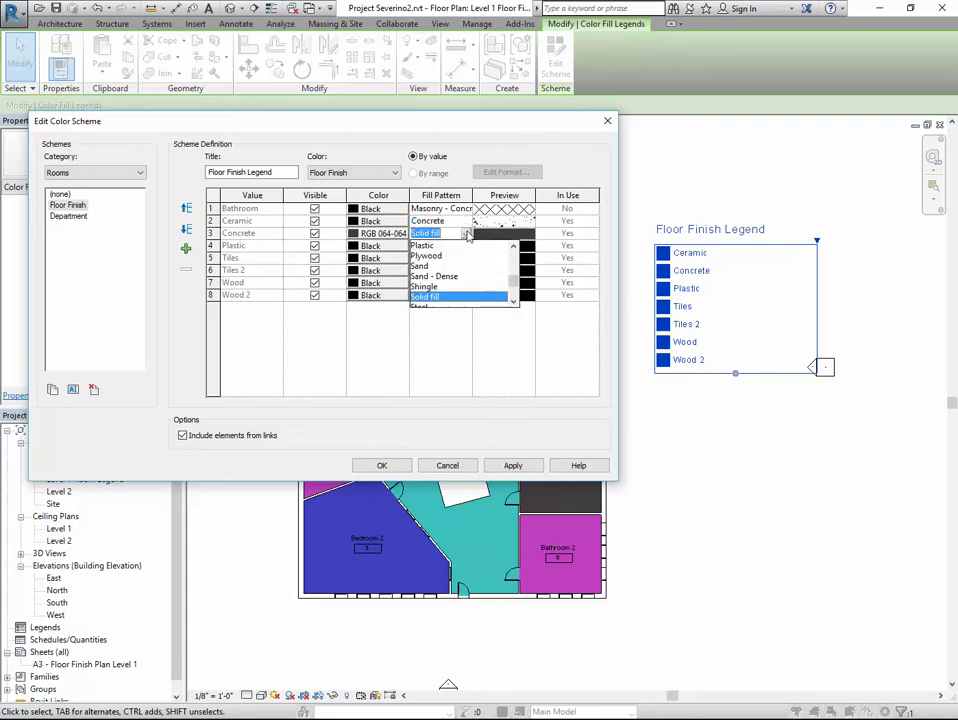
pyautogui.click(467, 233)
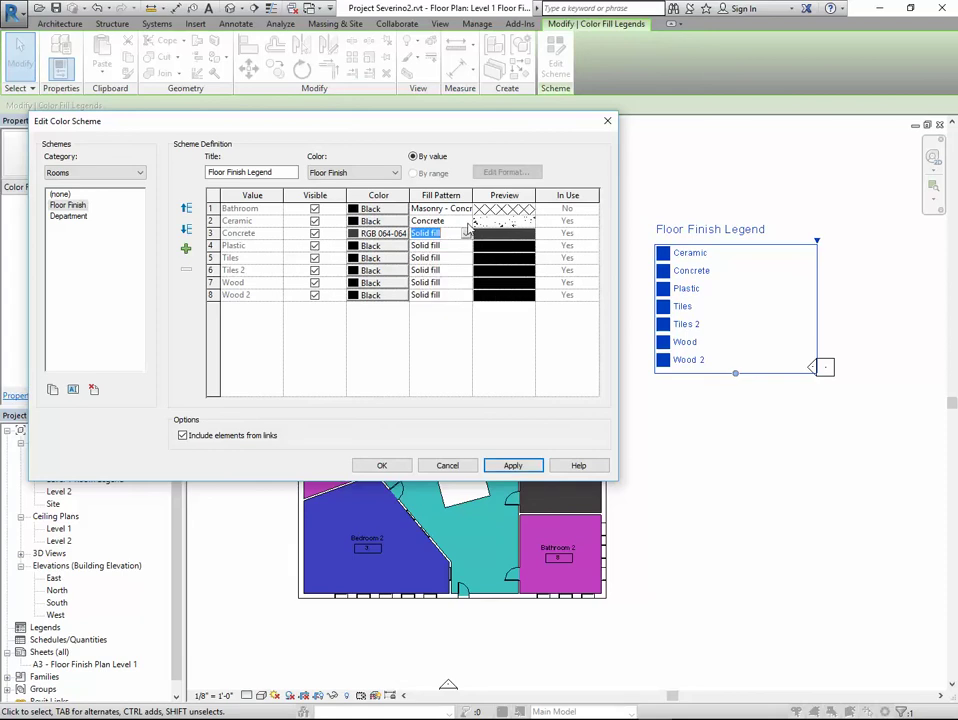
# Set the fill pattern of the Ceramic value to Diagonal down and that of the Concrete value to Concrete
pyautogui.click(466, 221)
pyautogui.moveTo(514, 248); pyautogui.dragTo(515, 252)
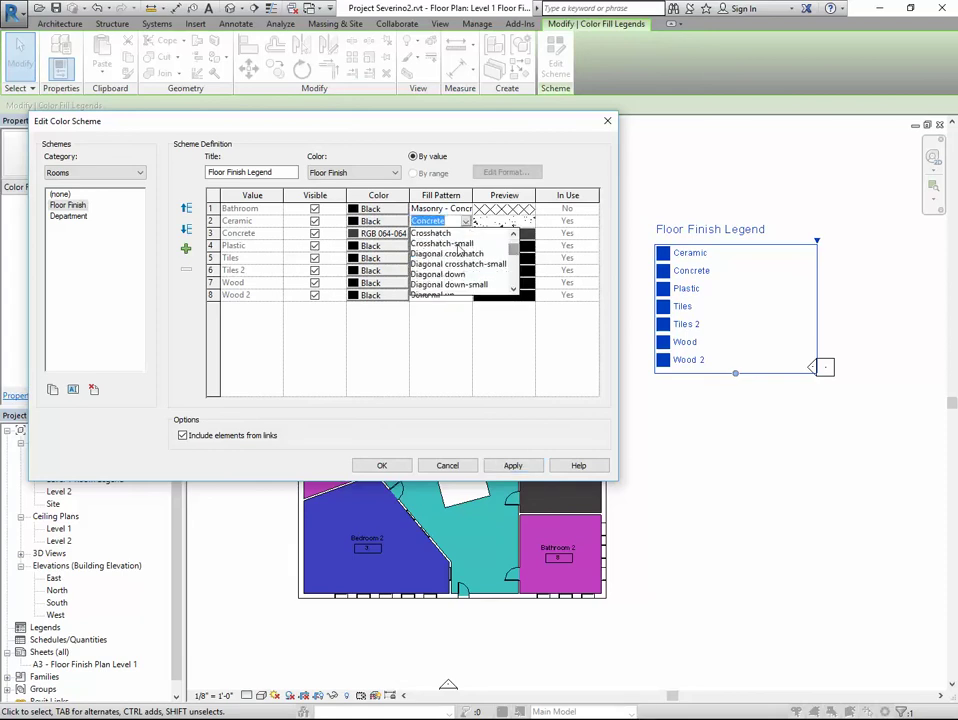
pyautogui.click(445, 274)
pyautogui.click(466, 221)
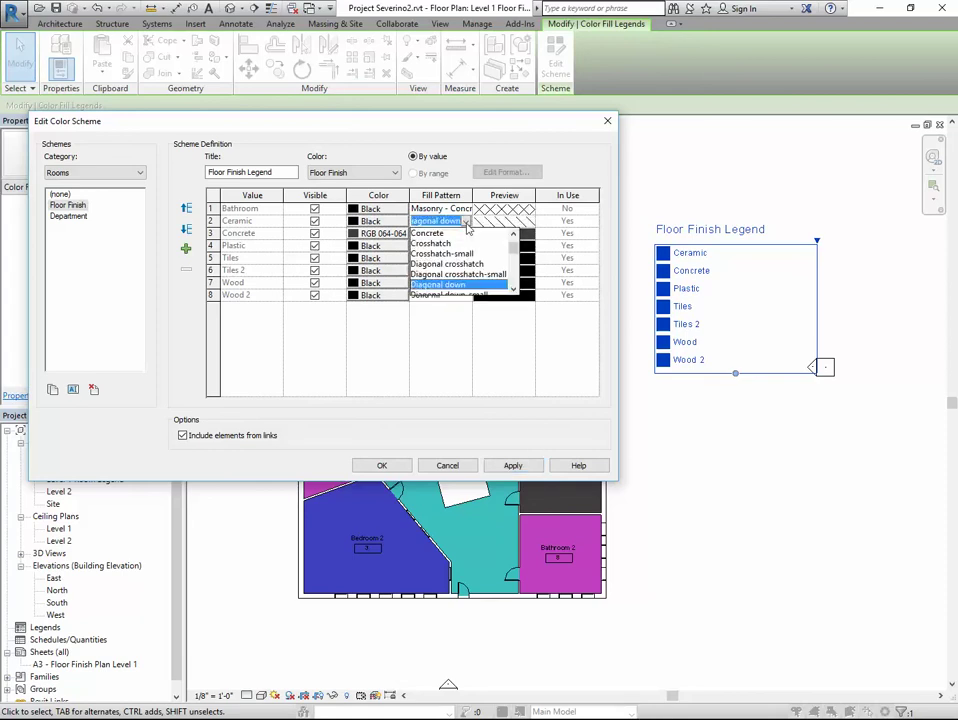
pyautogui.click(467, 233)
pyautogui.click(466, 233)
pyautogui.moveTo(513, 268); pyautogui.dragTo(514, 246)
pyautogui.click(445, 245)
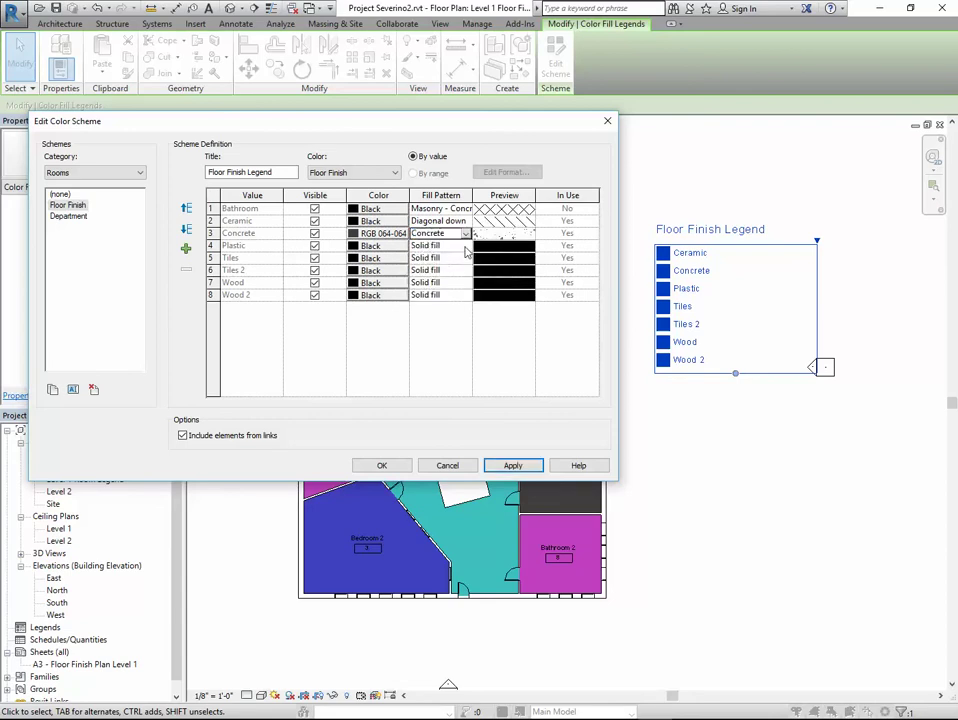
# Set the fill pattern of the Plastic value to Horizontal-small and that of the Tiles value to Crosshatch-small
pyautogui.click(466, 246)
pyautogui.click(466, 246)
pyautogui.moveTo(513, 295)
pyautogui.mouseDown()
pyautogui.moveTo(514, 262)
pyautogui.moveTo(519, 306)
pyautogui.moveTo(521, 272)
pyautogui.moveTo(521, 290)
pyautogui.mouseUp()
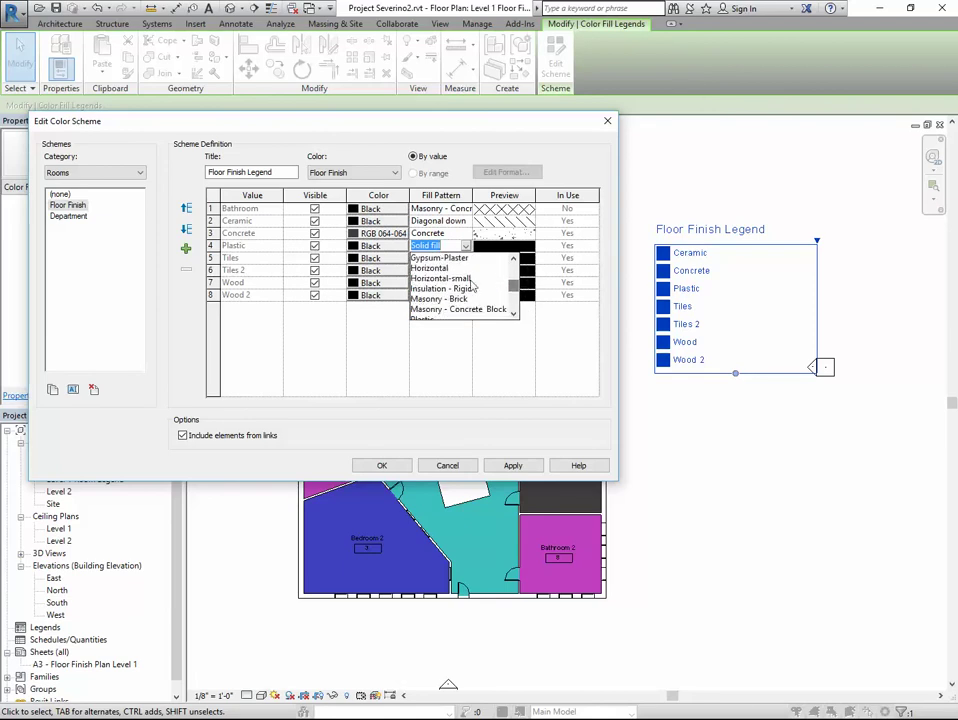
pyautogui.click(432, 280)
pyautogui.click(466, 259)
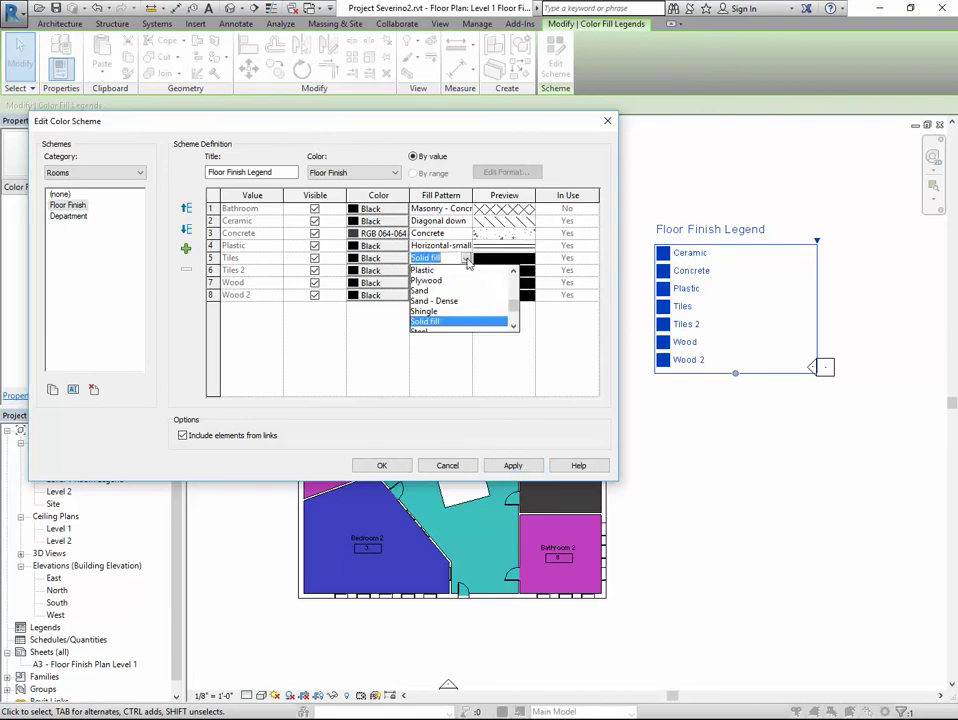
pyautogui.moveTo(514, 303); pyautogui.dragTo(514, 287)
pyautogui.click(452, 312)
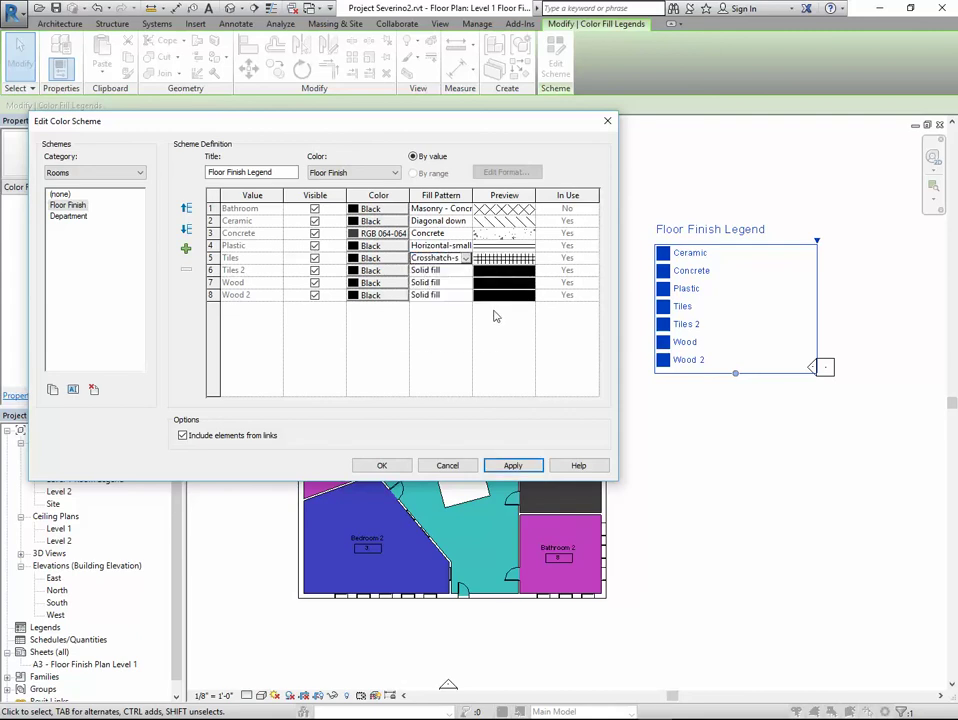
# Try Diagonal down-small for the Tiles 2 value, and settle on Diagonal crosshatch-small as its fill pattern
pyautogui.click(462, 271)
pyautogui.moveTo(513, 320); pyautogui.dragTo(515, 304)
pyautogui.click(463, 316)
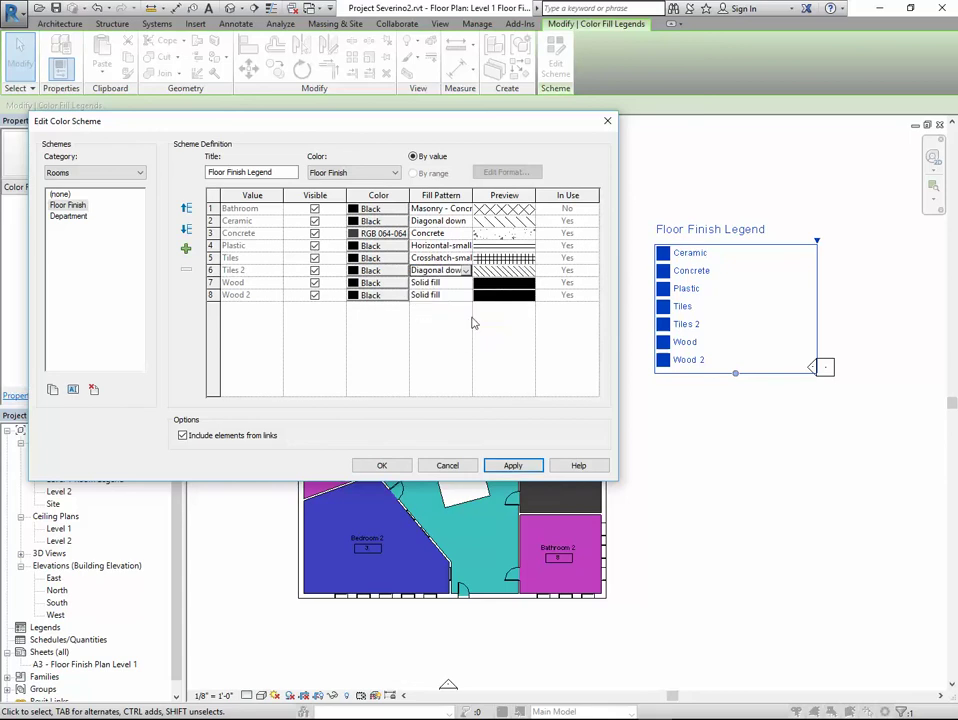
pyautogui.click(465, 271)
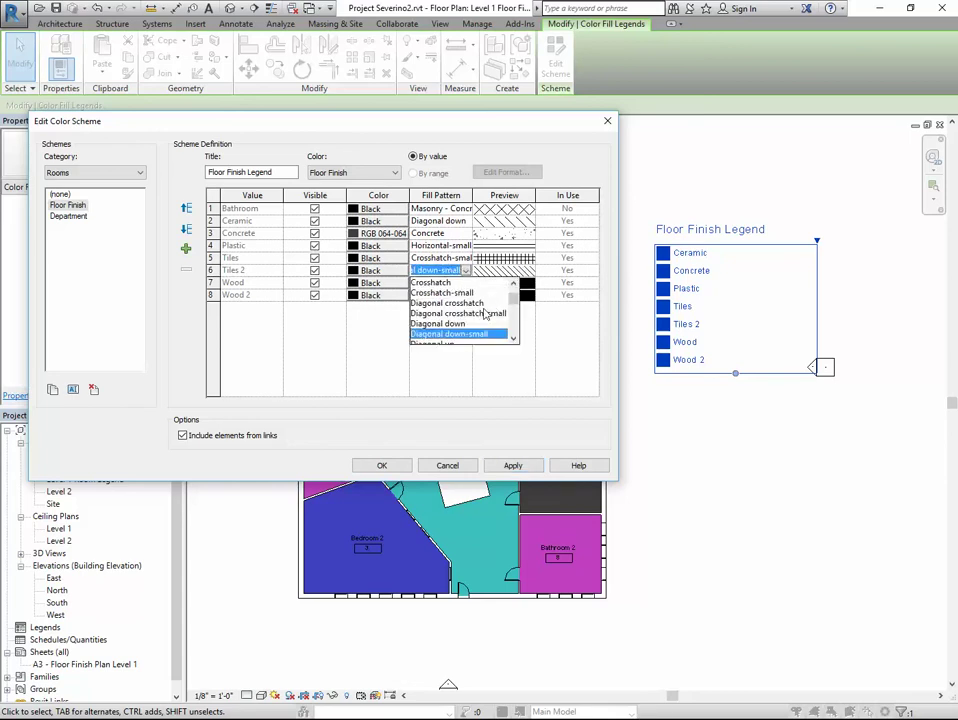
pyautogui.click(482, 313)
# Set the fill pattern of the Wood value to Wood 2 and that of the Wood 2 value to Wood 3
pyautogui.click(466, 283)
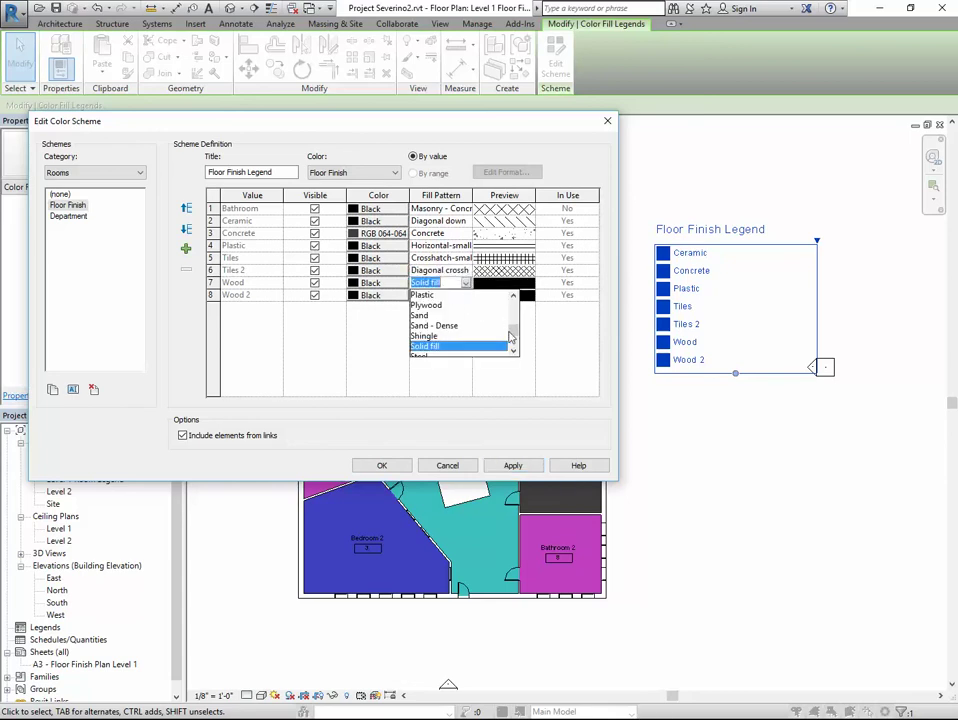
pyautogui.moveTo(510, 338); pyautogui.dragTo(512, 350)
pyautogui.click(422, 344)
pyautogui.click(466, 296)
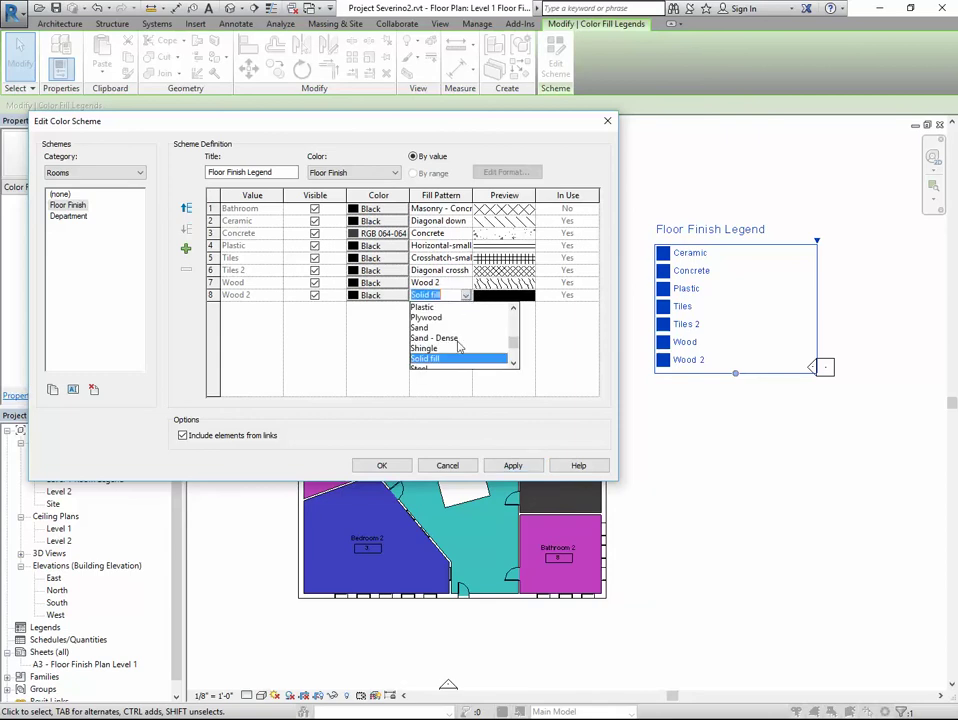
pyautogui.scroll(-5, 435, 355)
pyautogui.click(436, 359)
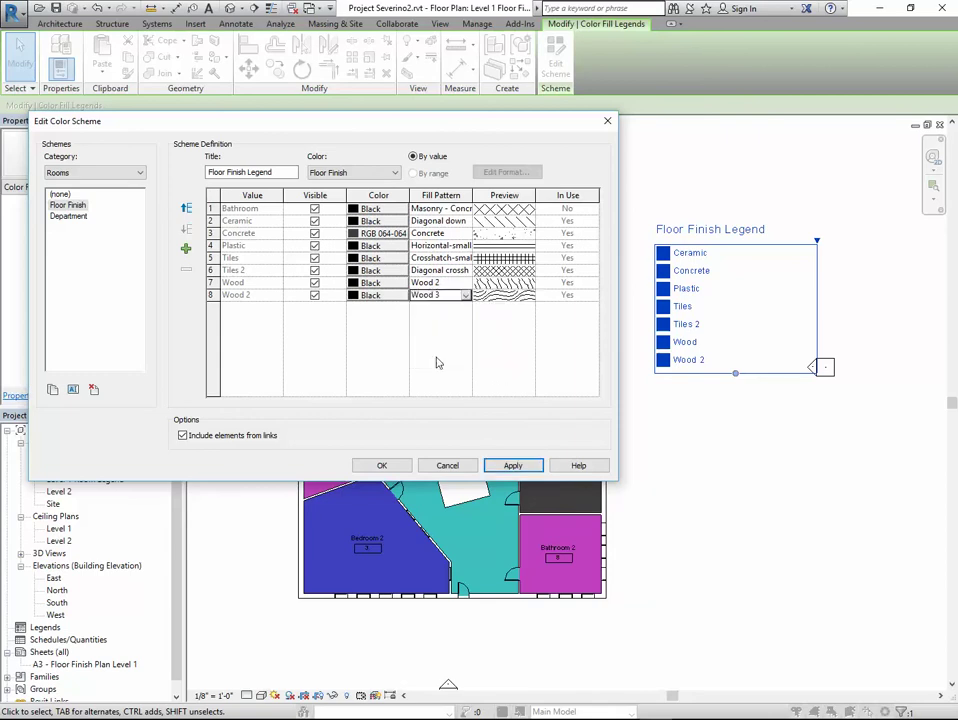
# Apply the edited Floor Finish color scheme to the plan and deselect the legend
pyautogui.click(510, 466)
pyautogui.click(381, 465)
pyautogui.click(684, 481)
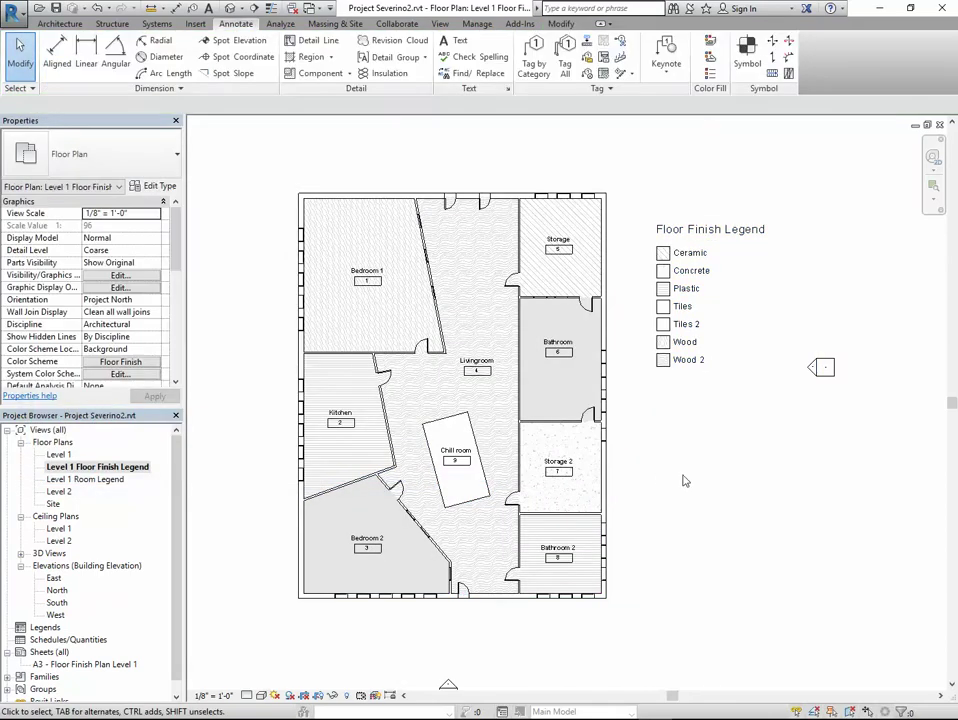
# Assign the existing "Concrete" floor finish to the Chill room and deselect the room
pyautogui.scroll(5, 620, 430)
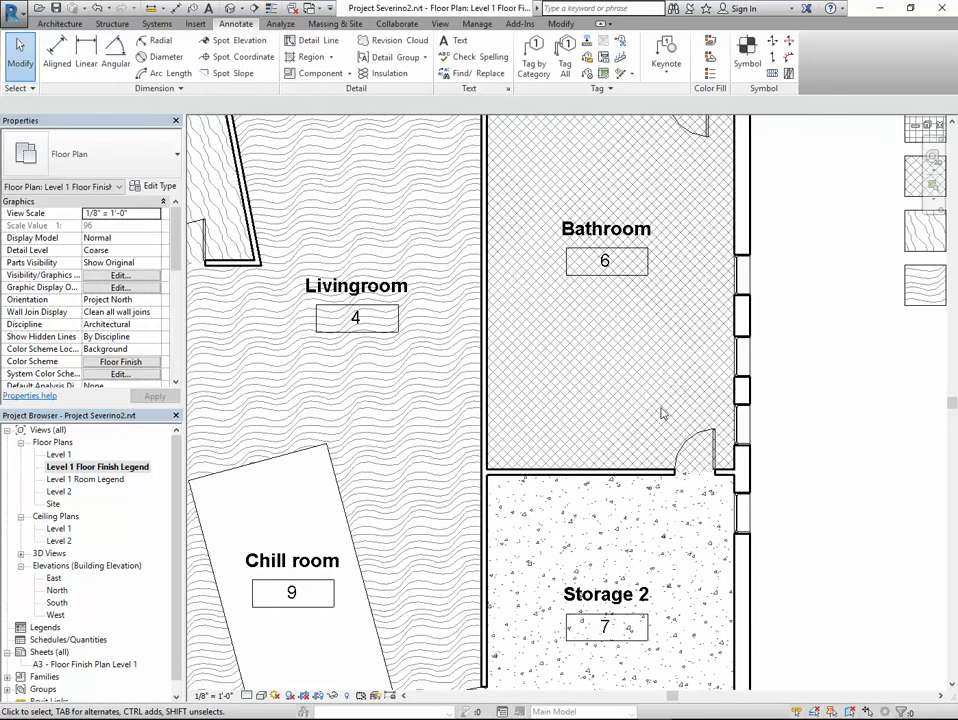
pyautogui.scroll(-6, 660, 413)
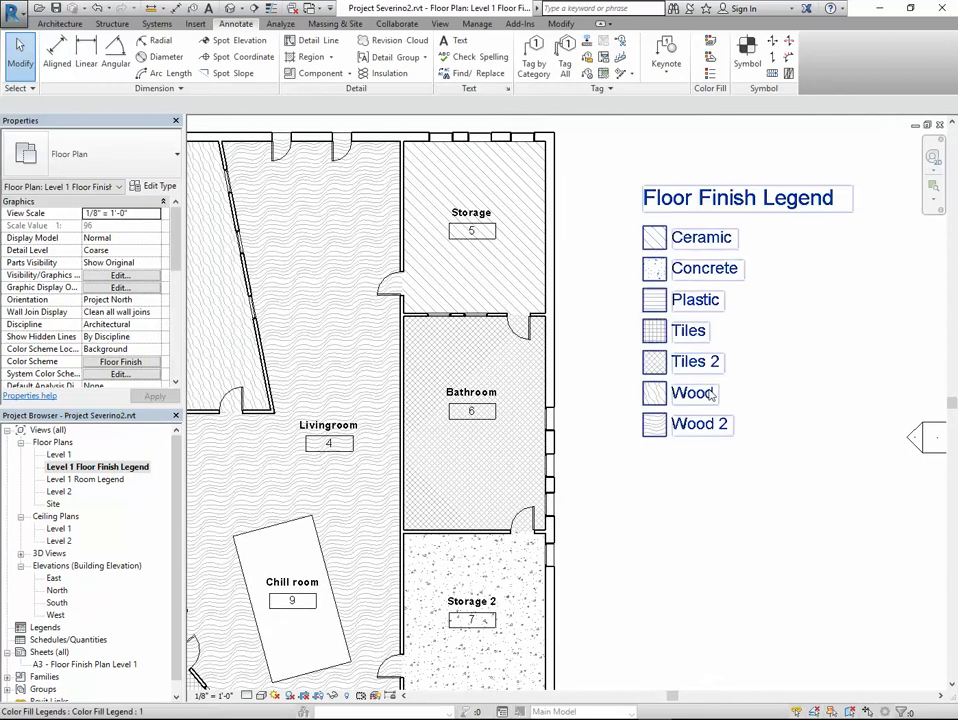
pyautogui.scroll(-2, 711, 434)
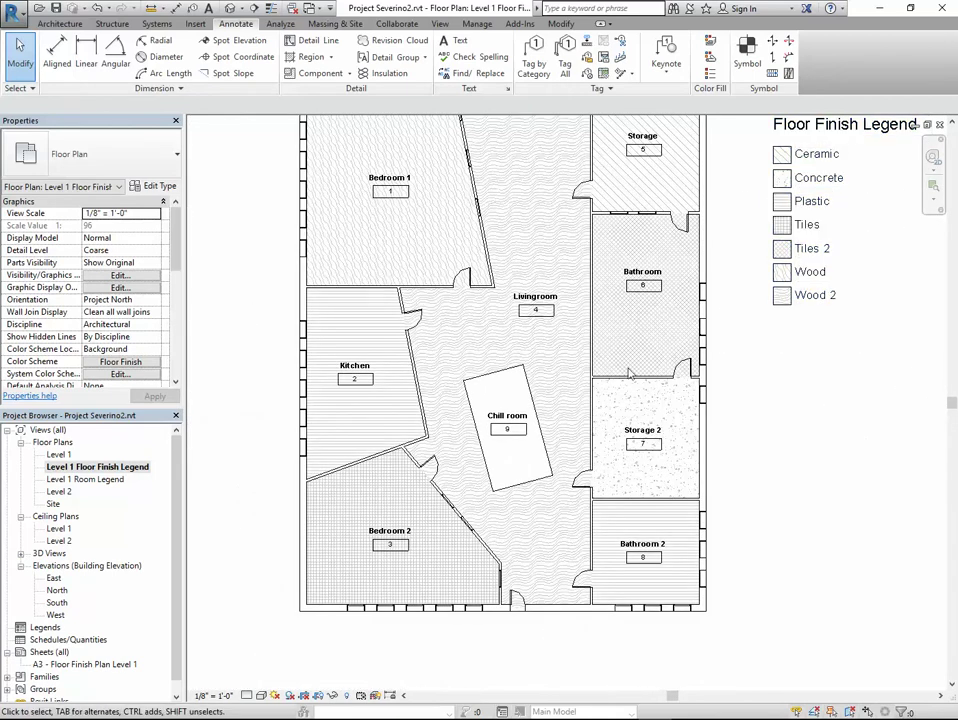
pyautogui.moveTo(781, 417); pyautogui.dragTo(718, 455, button='middle')
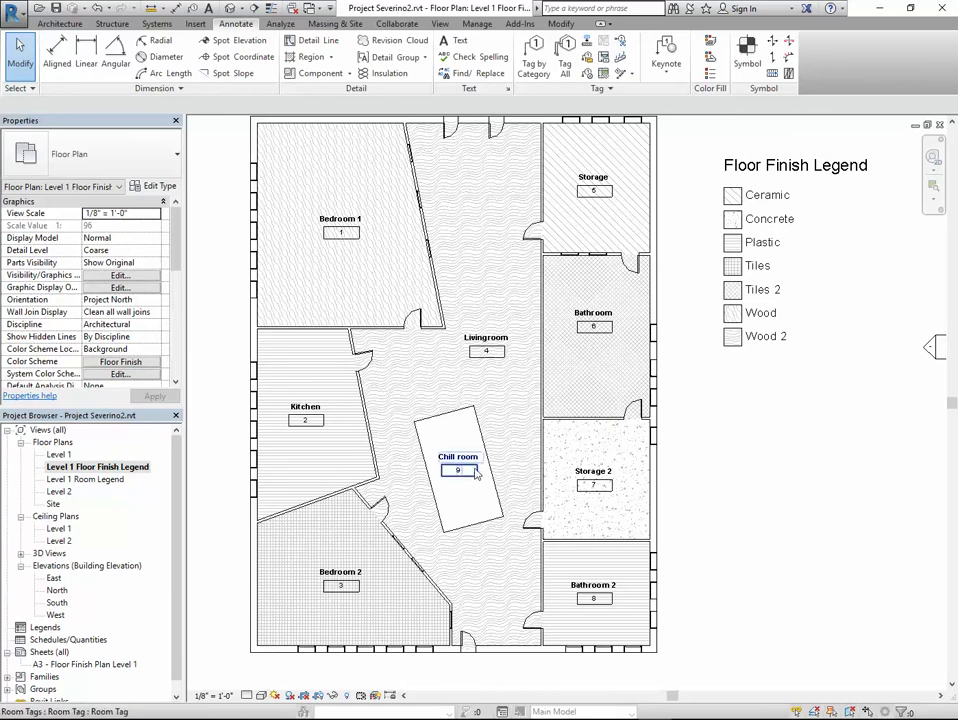
pyautogui.click(433, 442)
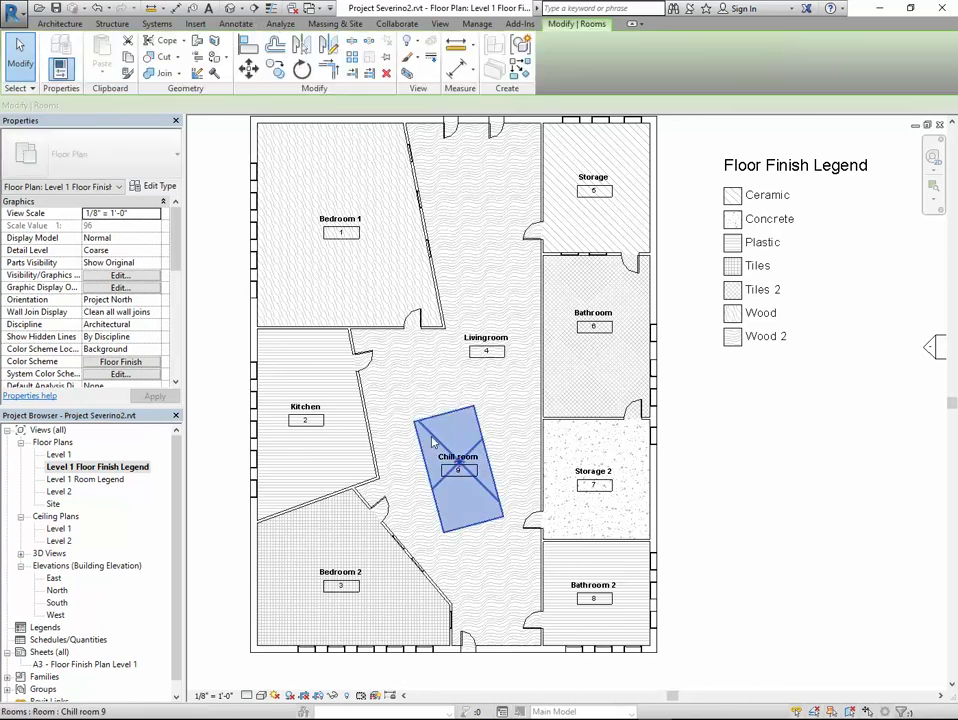
pyautogui.scroll(-5, 175, 347)
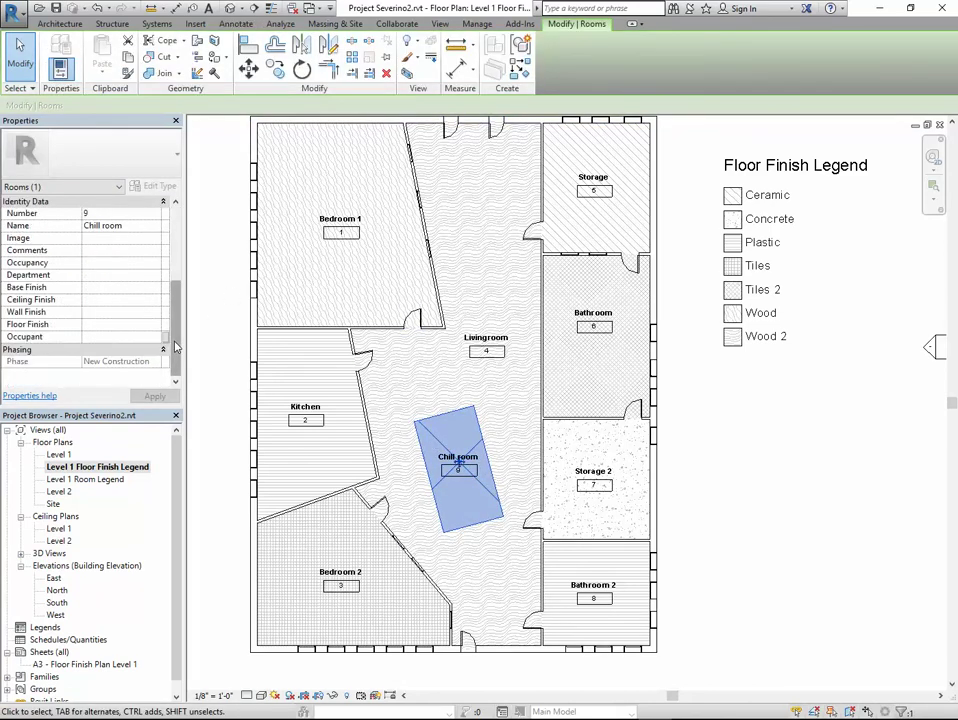
pyautogui.click(156, 324)
pyautogui.click(156, 357)
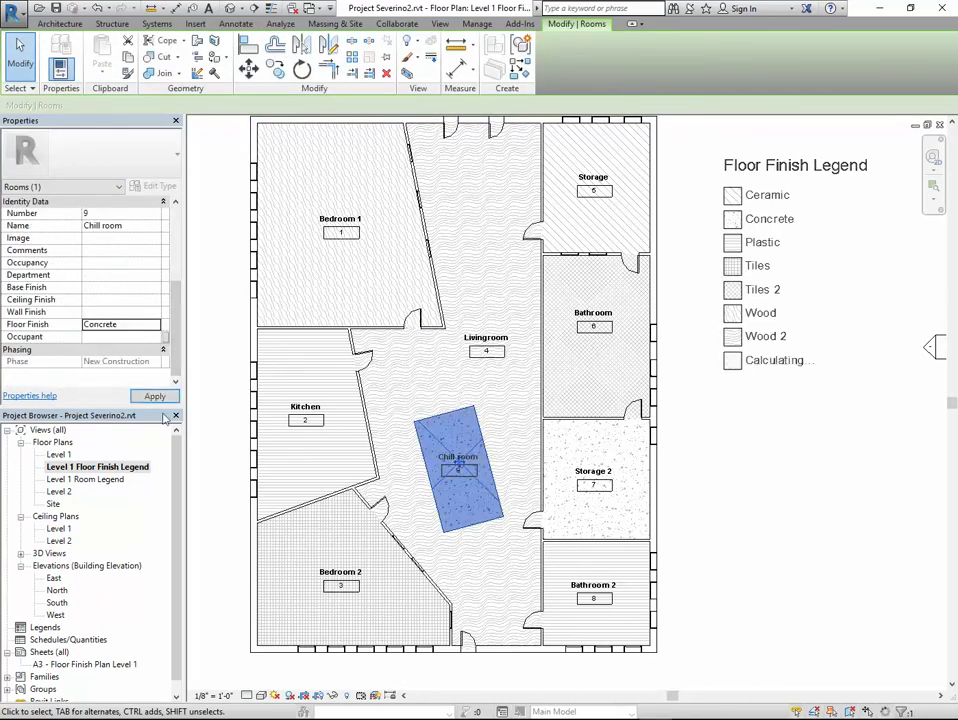
pyautogui.click(708, 473)
# Create a perspective camera view from the Livingroom, looking across the Chill room toward the exterior wall below Bedroom 2
pyautogui.scroll(-1, 723, 550)
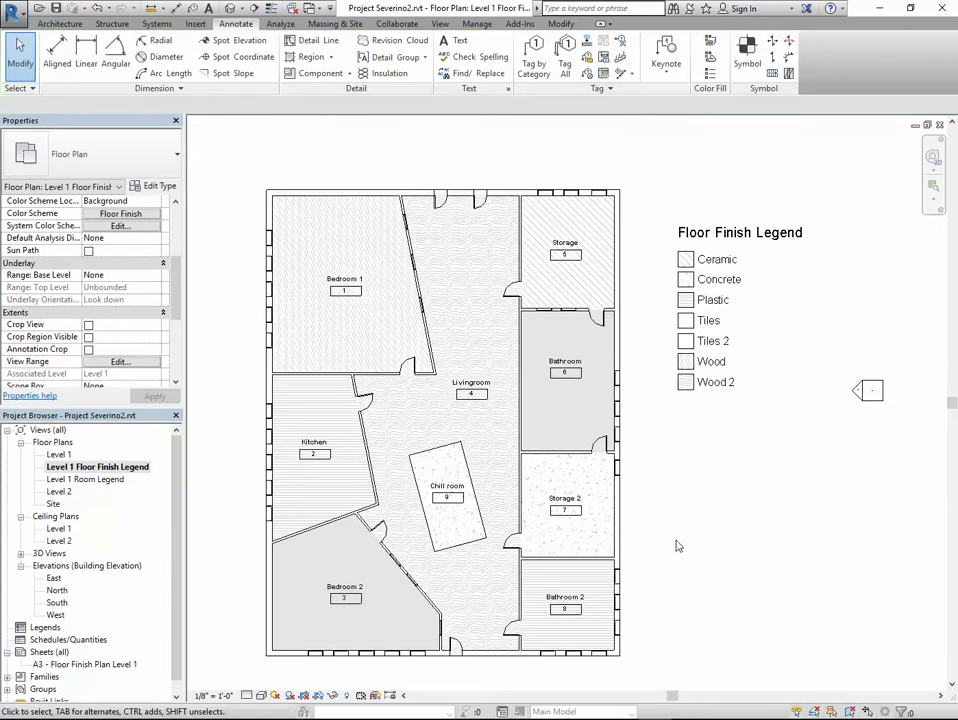
pyautogui.moveTo(650, 530); pyautogui.dragTo(675, 511, button='middle')
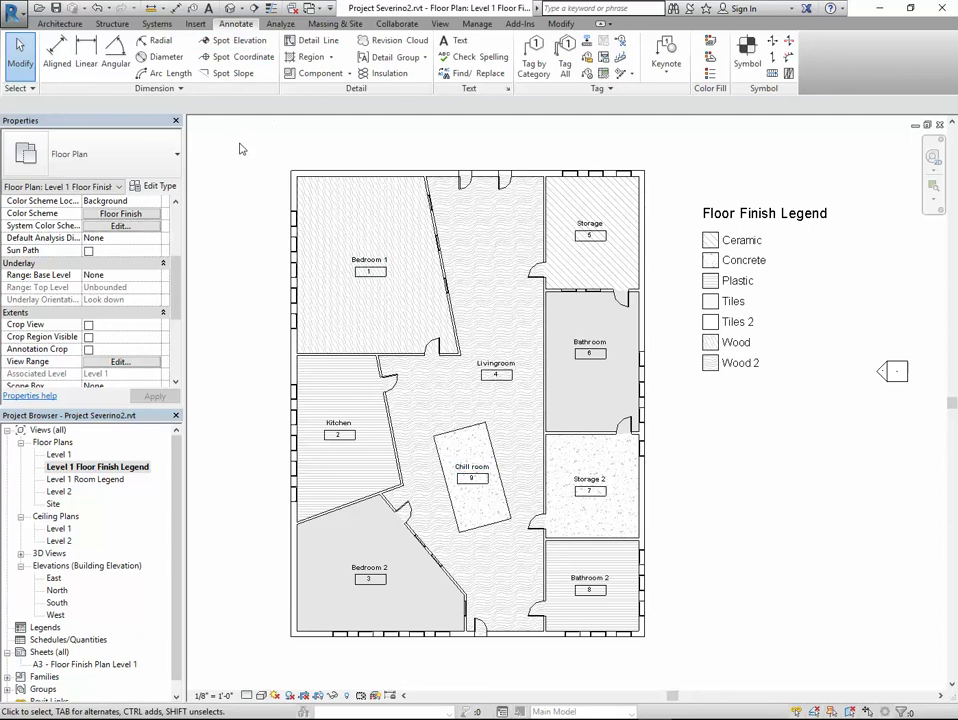
pyautogui.click(236, 8)
pyautogui.click(245, 37)
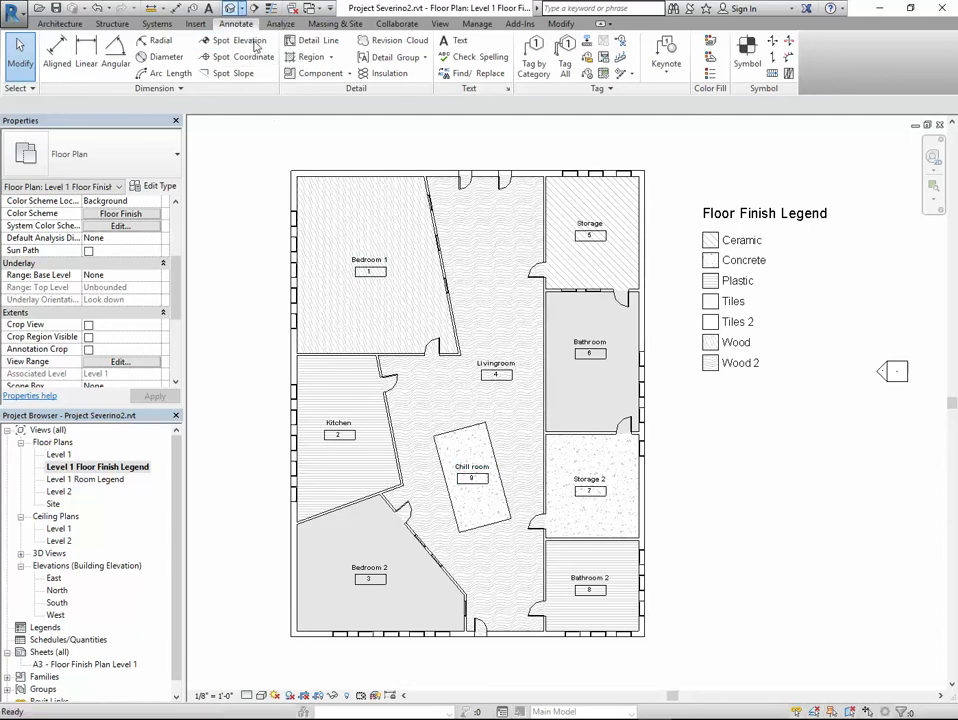
pyautogui.click(510, 359)
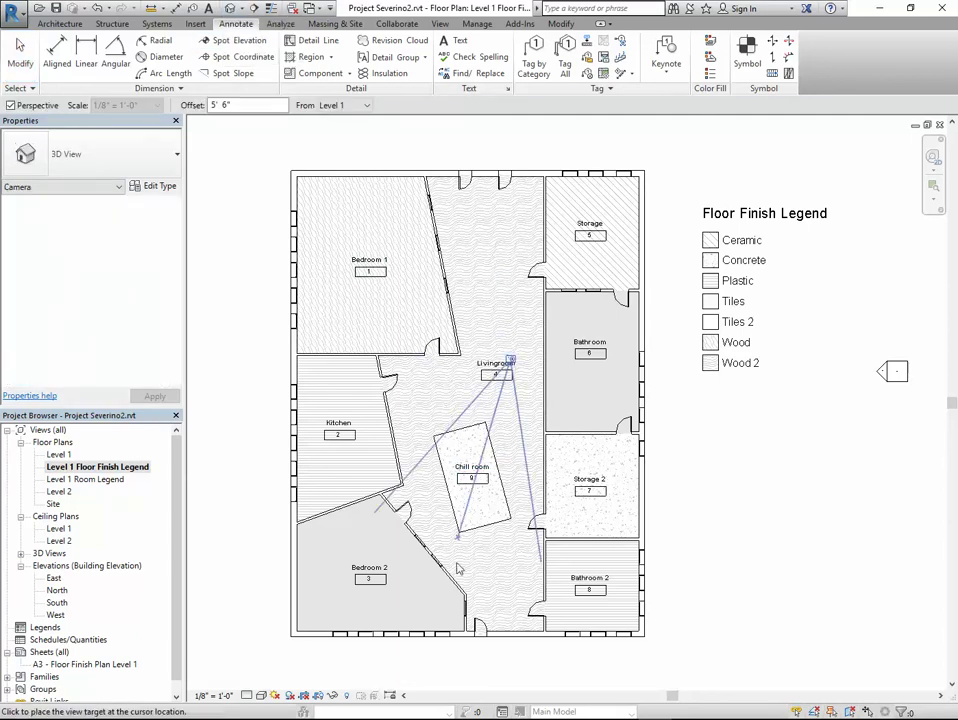
pyautogui.click(421, 662)
# Enlarge the camera view's crop region by extending its left and upper edges outward
pyautogui.scroll(-3, 539, 498)
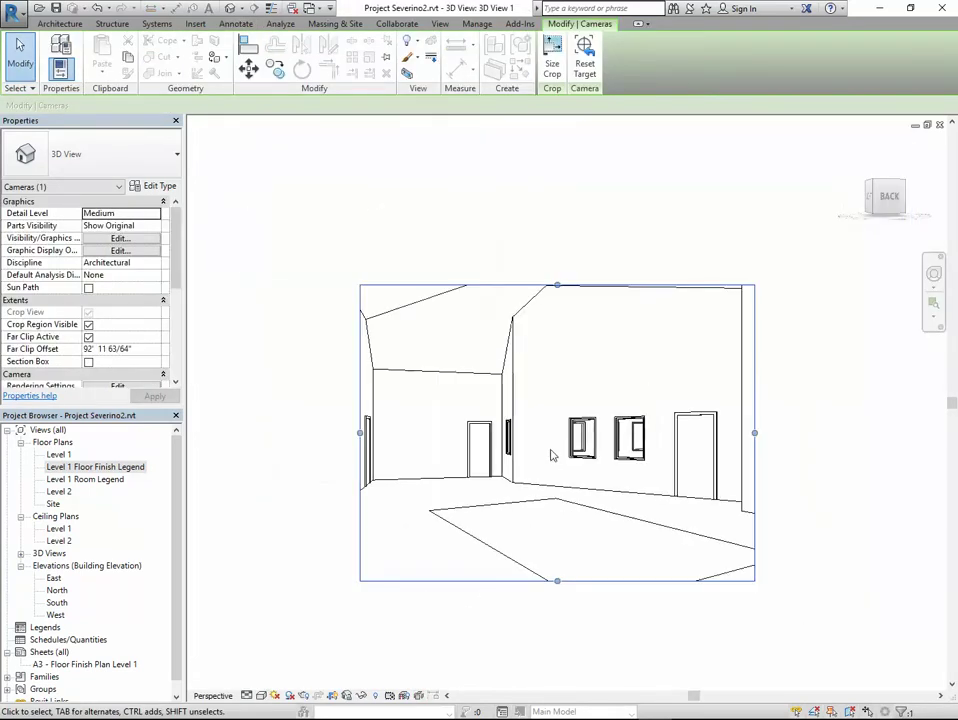
pyautogui.moveTo(359, 434); pyautogui.dragTo(274, 434)
pyautogui.moveTo(515, 286); pyautogui.dragTo(515, 199)
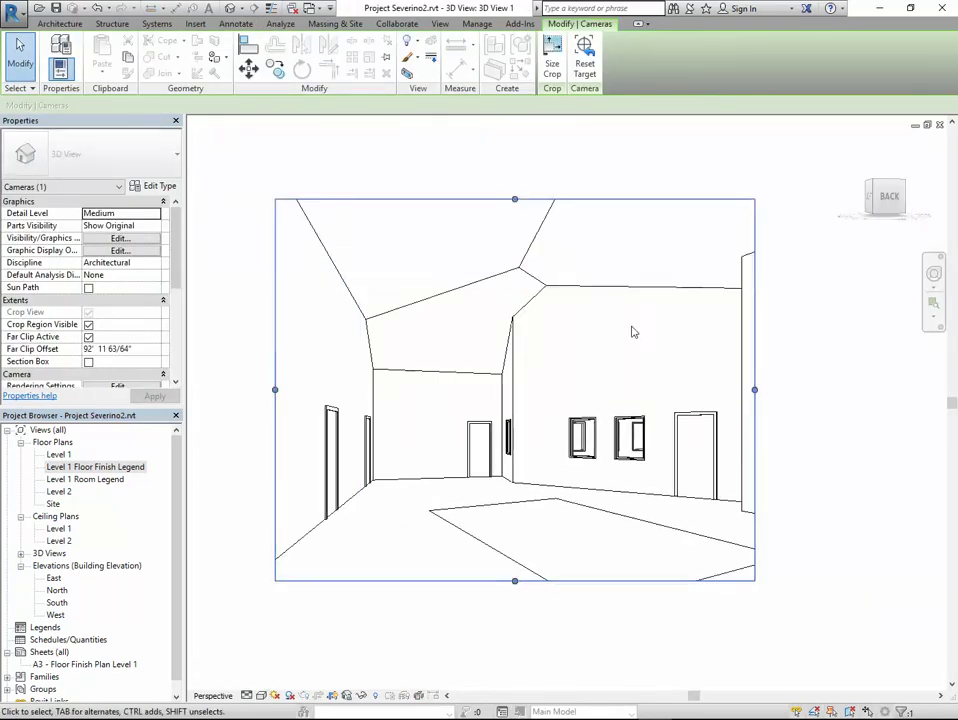
# Extend the camera view's crop region outward at its right and lower edges and deselect it
pyautogui.moveTo(757, 389); pyautogui.dragTo(842, 389)
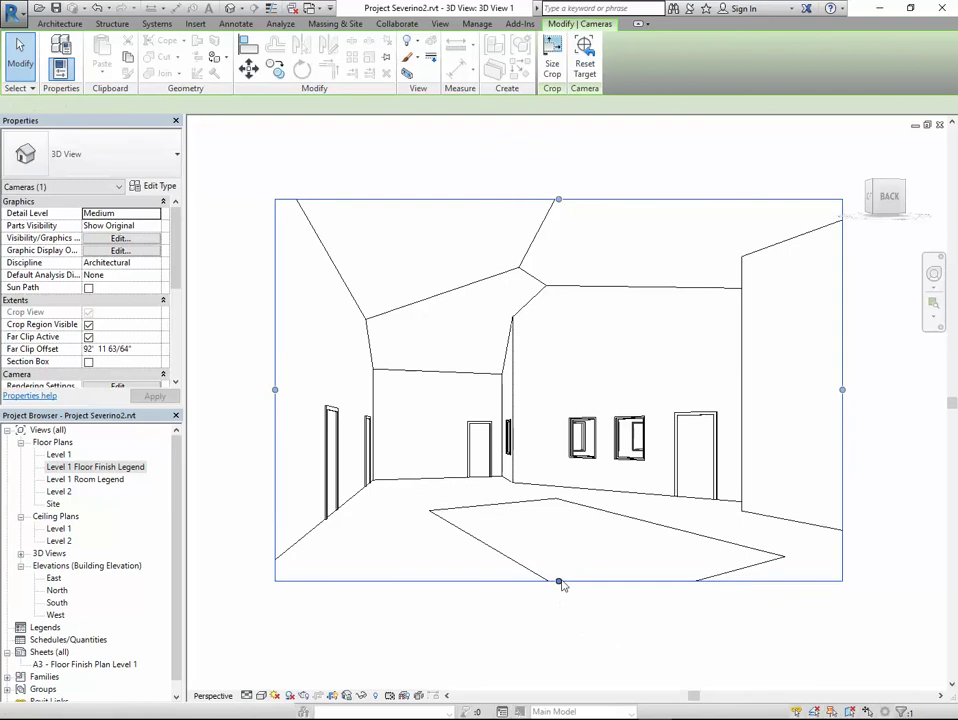
pyautogui.moveTo(558, 580); pyautogui.dragTo(558, 631)
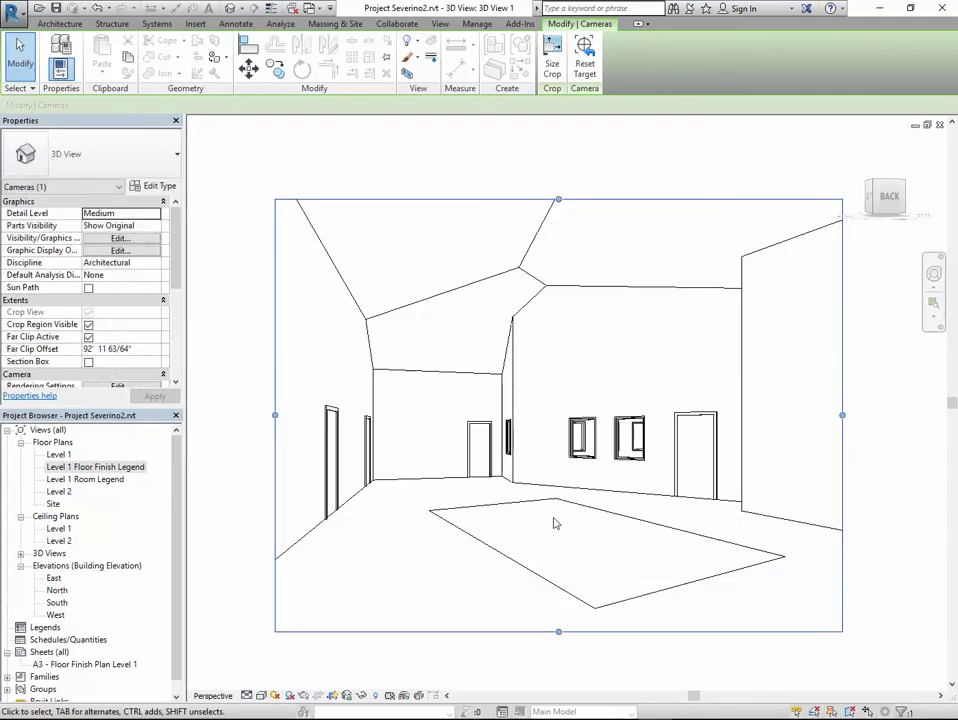
pyautogui.click(513, 175)
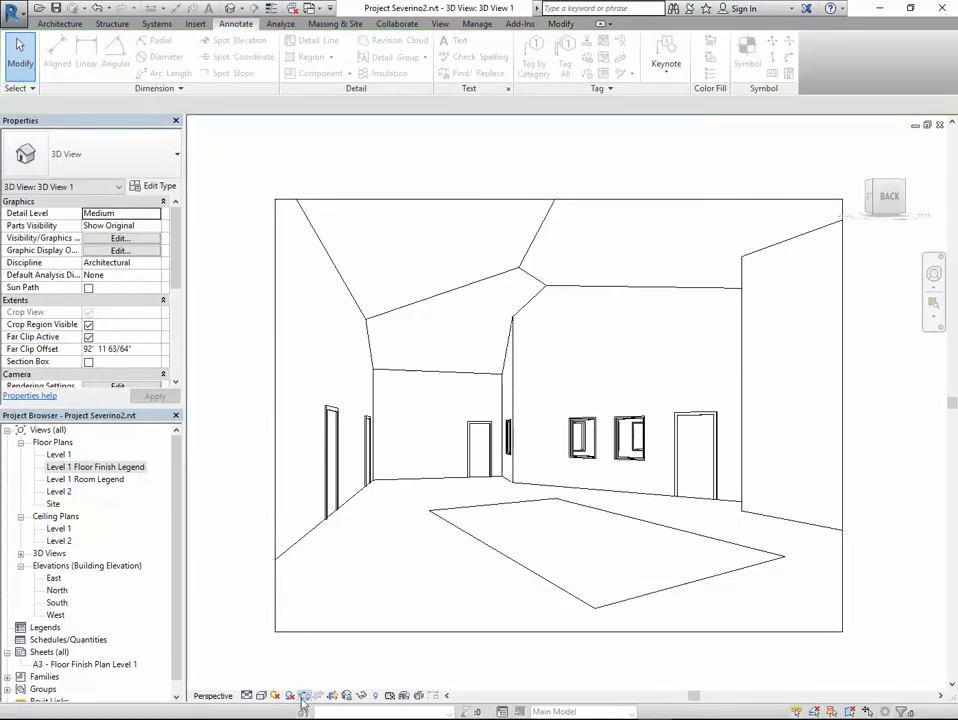
# Render the camera view at Draft quality with screen resolution, and close the Rendering dialog
pyautogui.press('r')
pyautogui.press('r')
pyautogui.moveTo(940, 30); pyautogui.dragTo(256, 118)
pyautogui.click(355, 161)
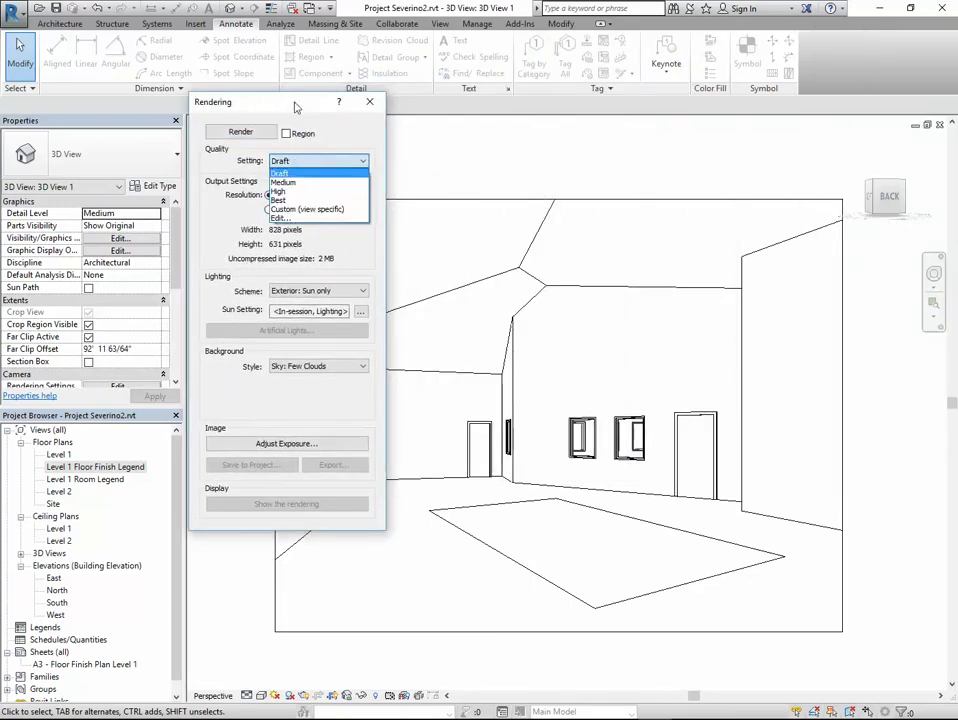
pyautogui.click(281, 173)
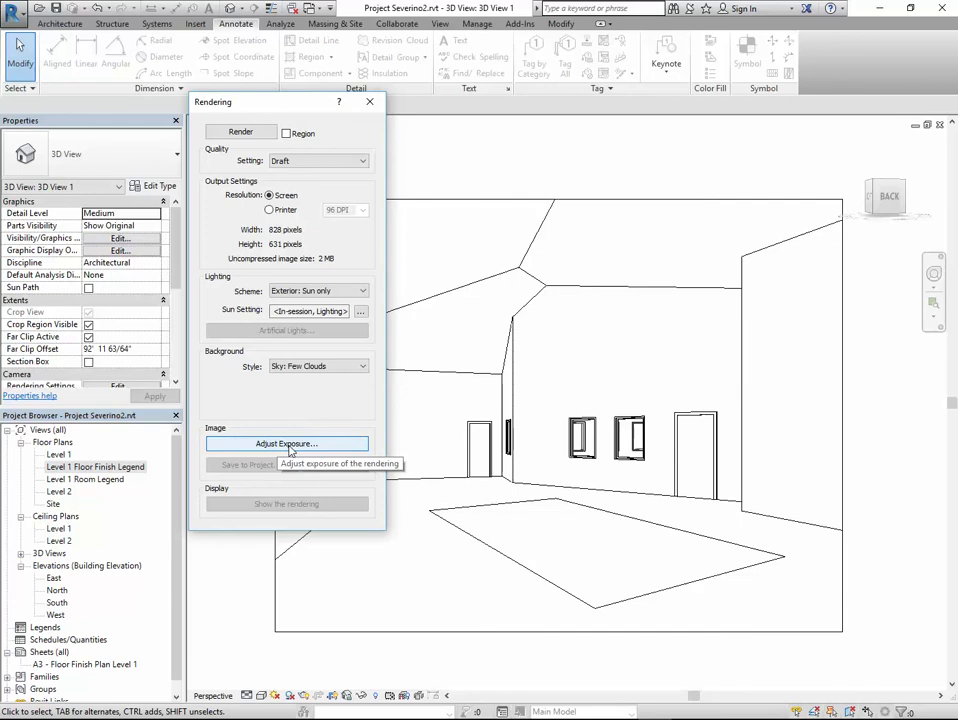
pyautogui.click(241, 132)
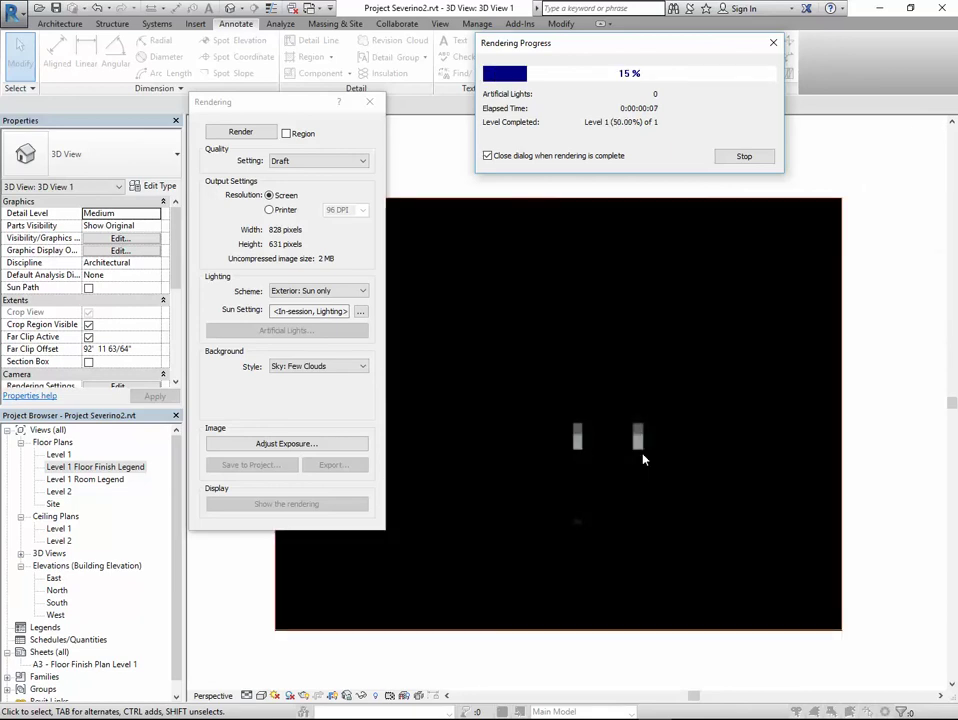
pyautogui.click(369, 104)
# In the Level 1 plan, place Fixed 36" x 48" windows beside the south entrance door and along the long partition of the east rooms
pyautogui.doubleClick(58, 454)
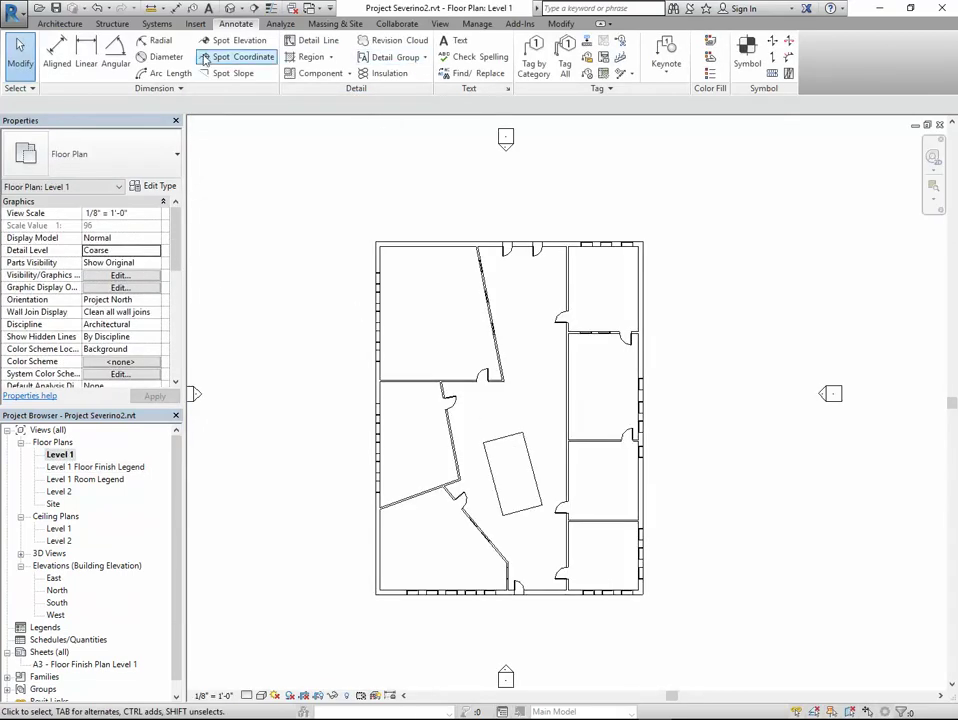
pyautogui.click(60, 23)
pyautogui.click(117, 50)
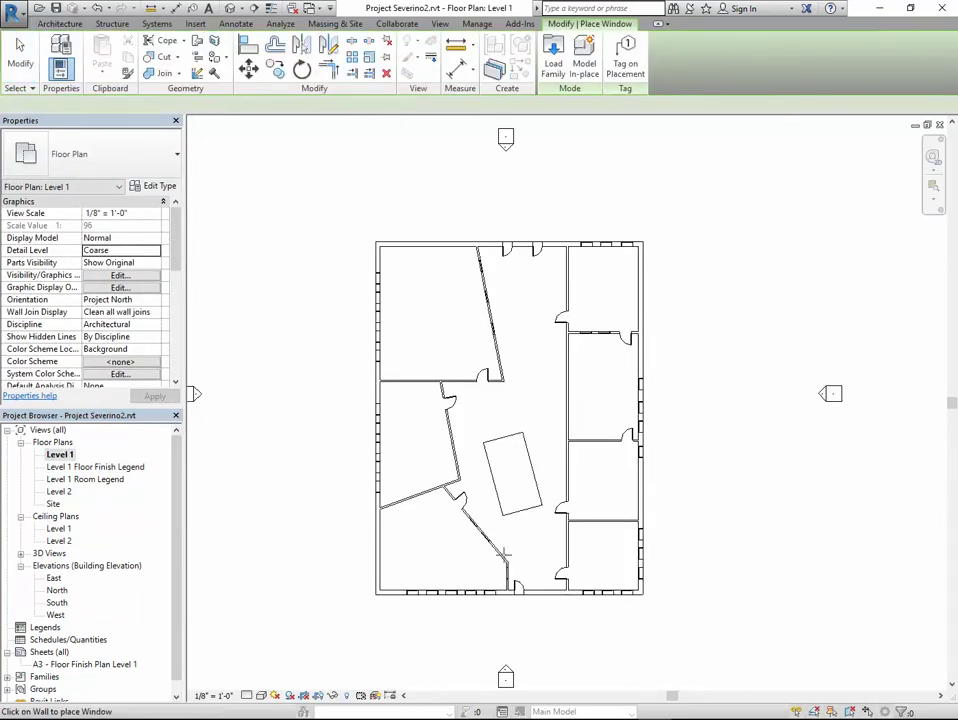
pyautogui.scroll(2, 502, 552)
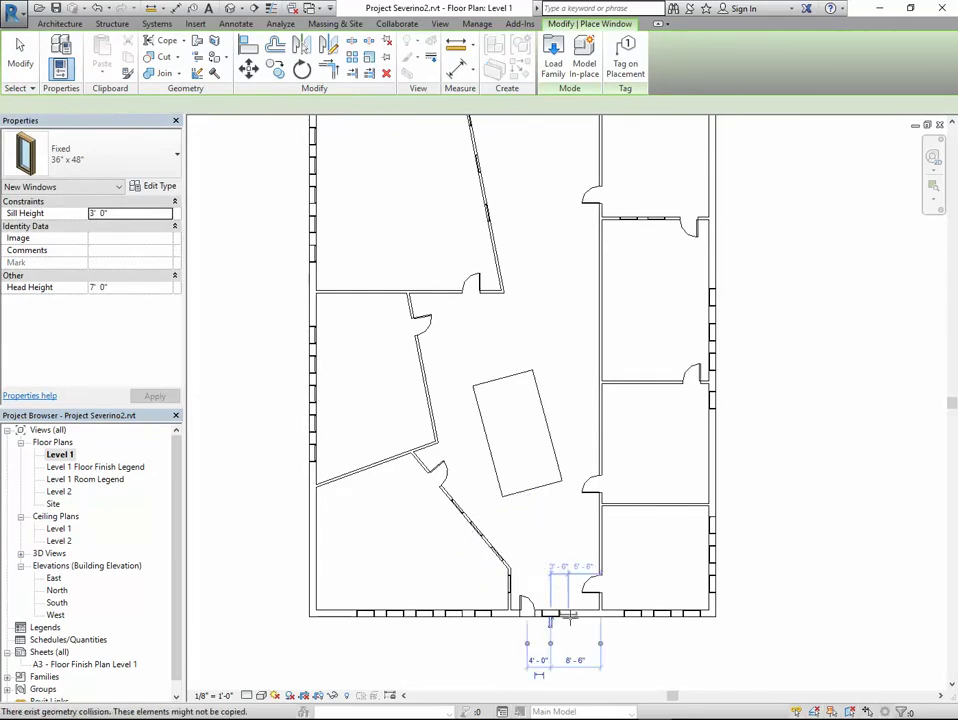
pyautogui.click(601, 560)
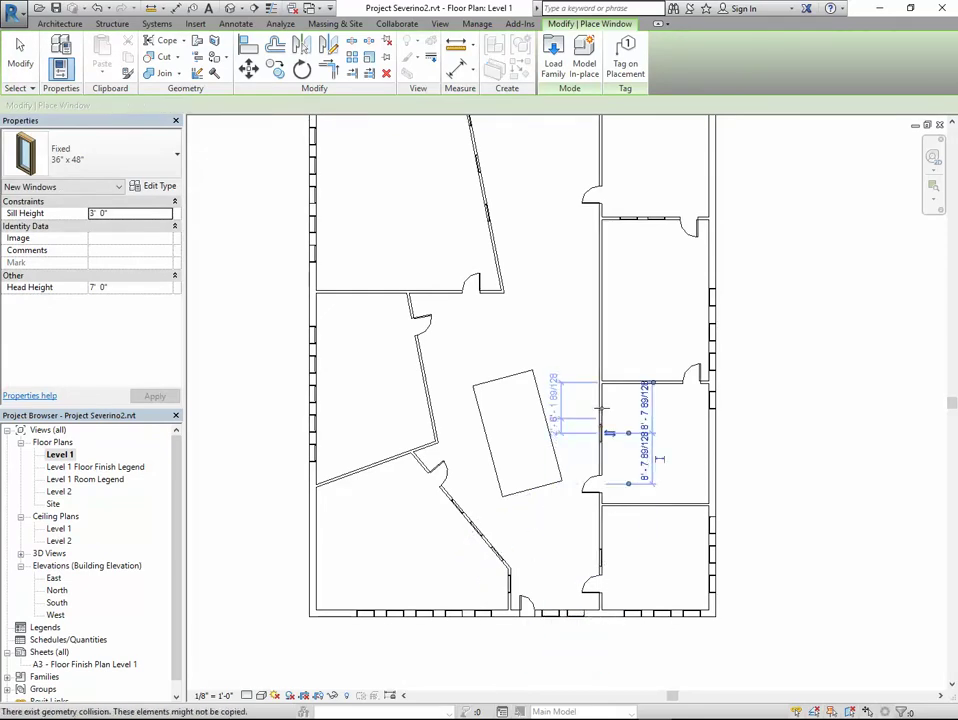
pyautogui.click(603, 364)
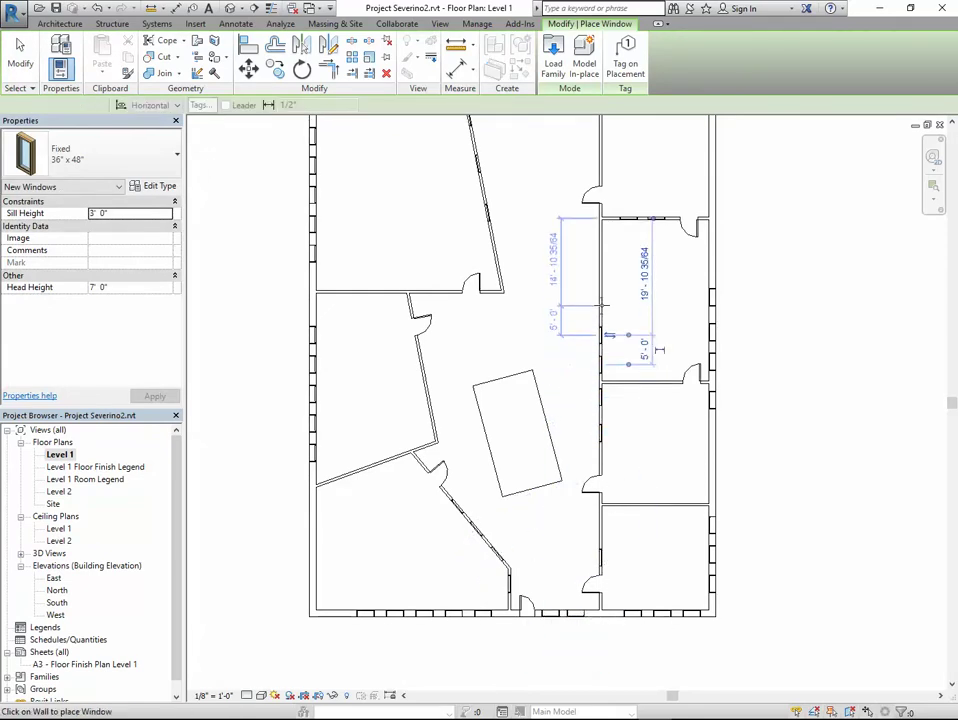
# Place Fixed 36" x 48" windows around the north wall's two doors and in the west rooms' partitions, and end window placement
pyautogui.scroll(-3, 513, 376)
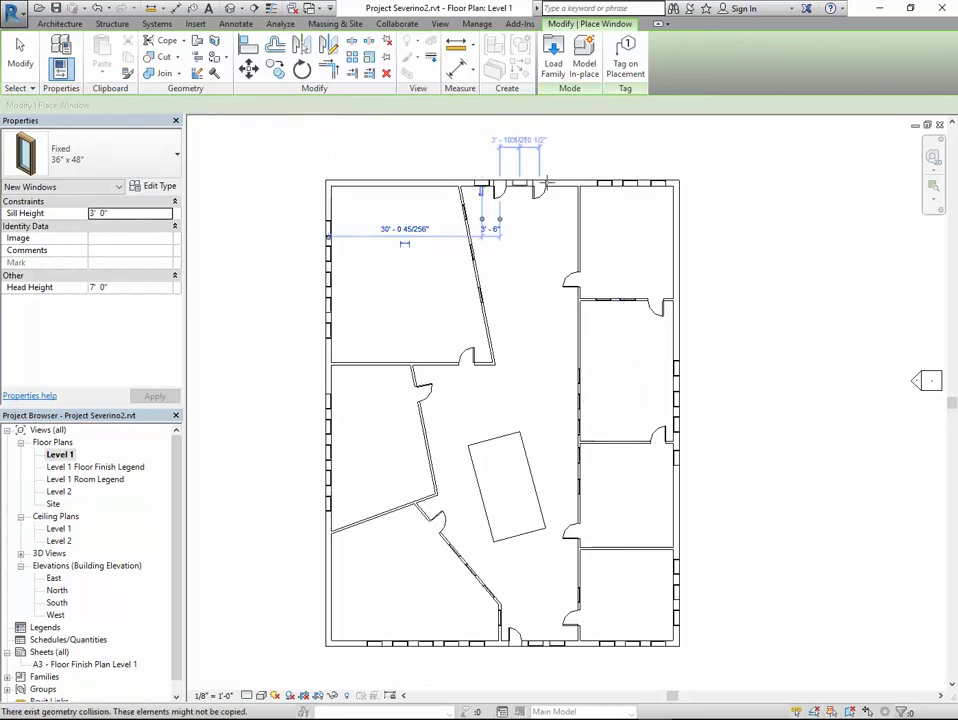
pyautogui.click(559, 183)
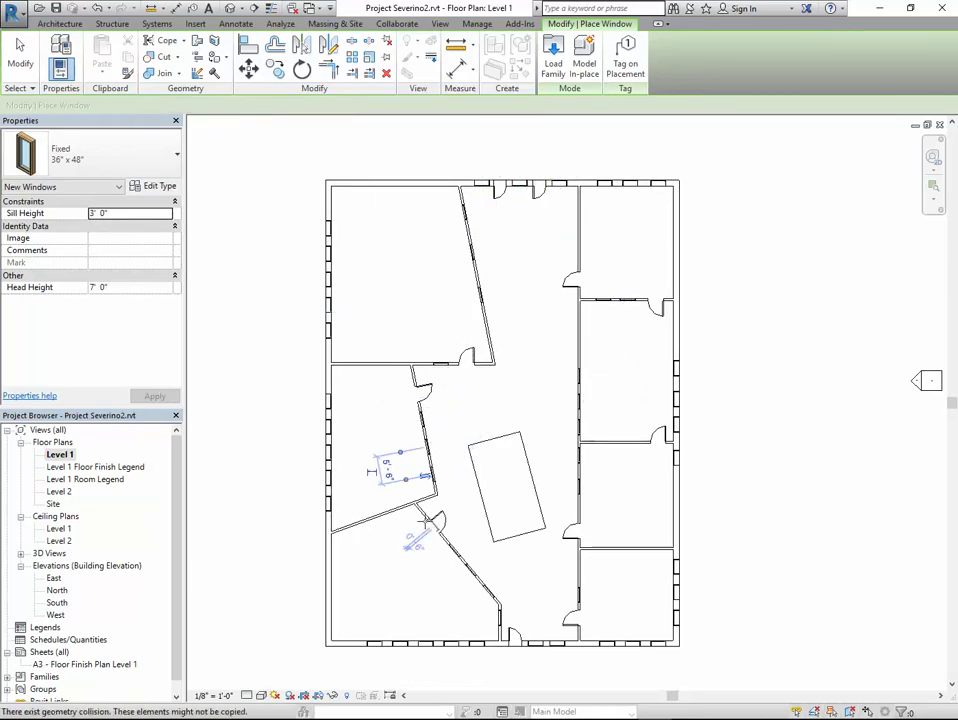
pyautogui.press('Escape')
pyautogui.press('Escape')
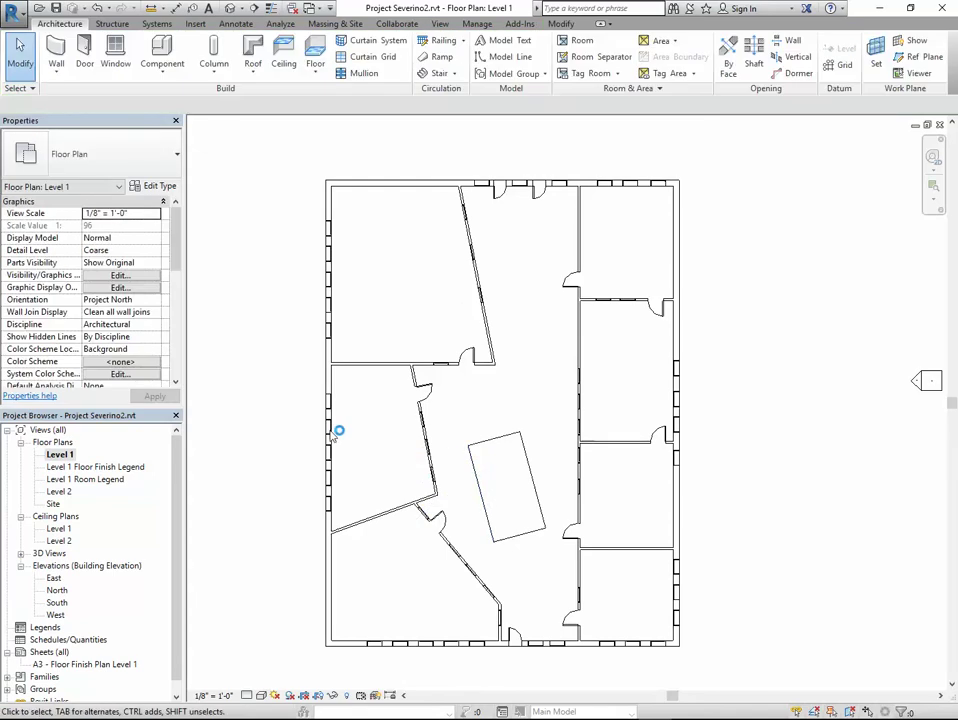
# Open the 3D View 1 camera view and render it at Draft quality, moving the Rendering dialog clear of the image
pyautogui.click(22, 554)
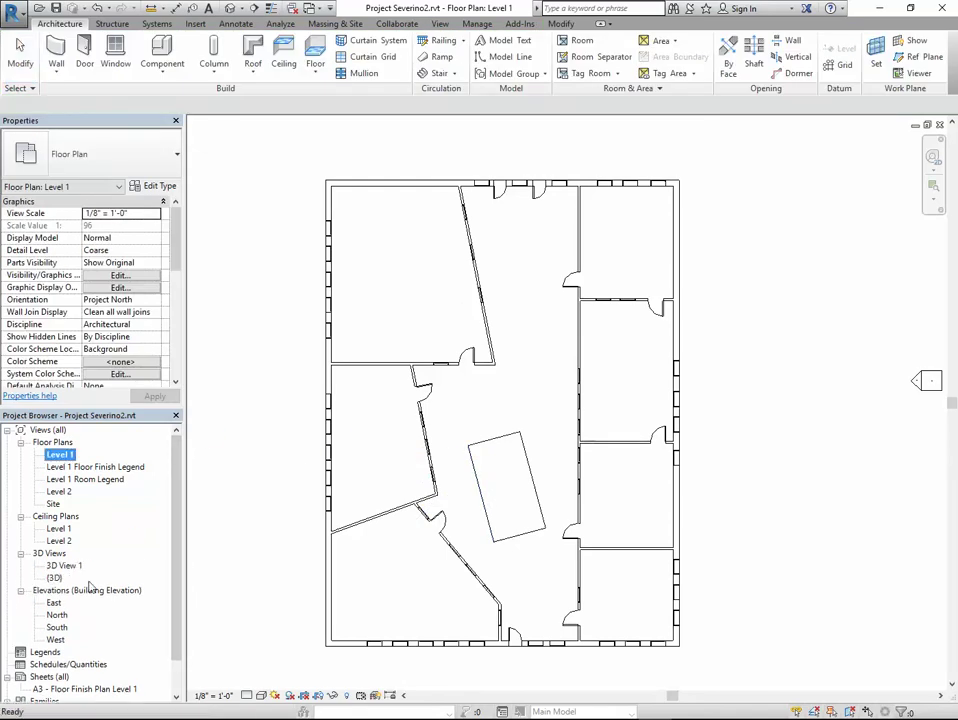
pyautogui.doubleClick(66, 566)
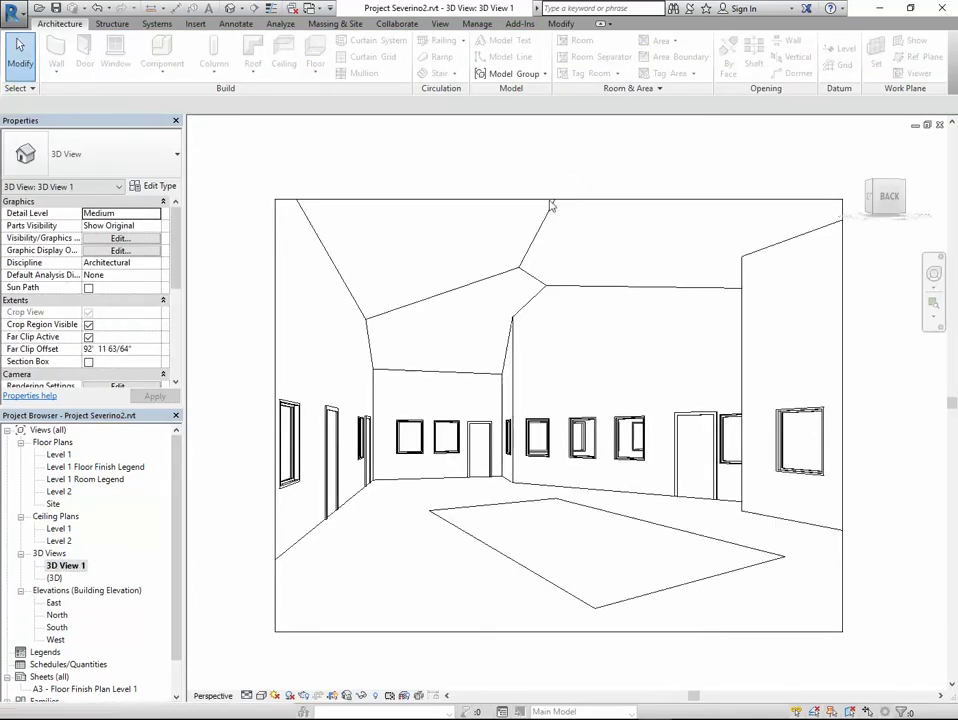
pyautogui.click(303, 696)
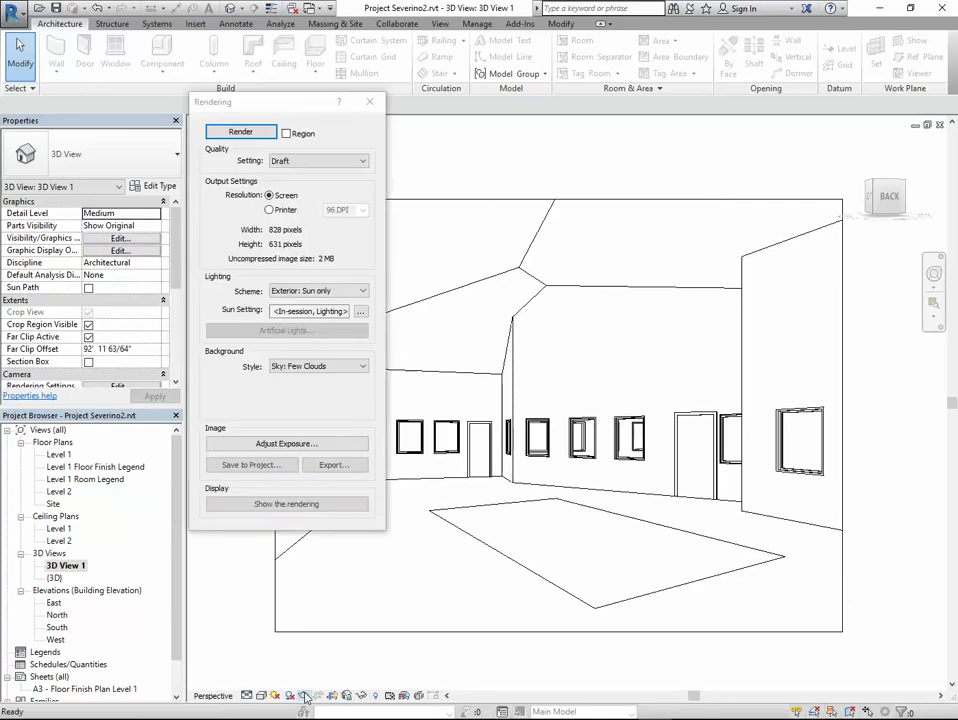
pyautogui.click(242, 134)
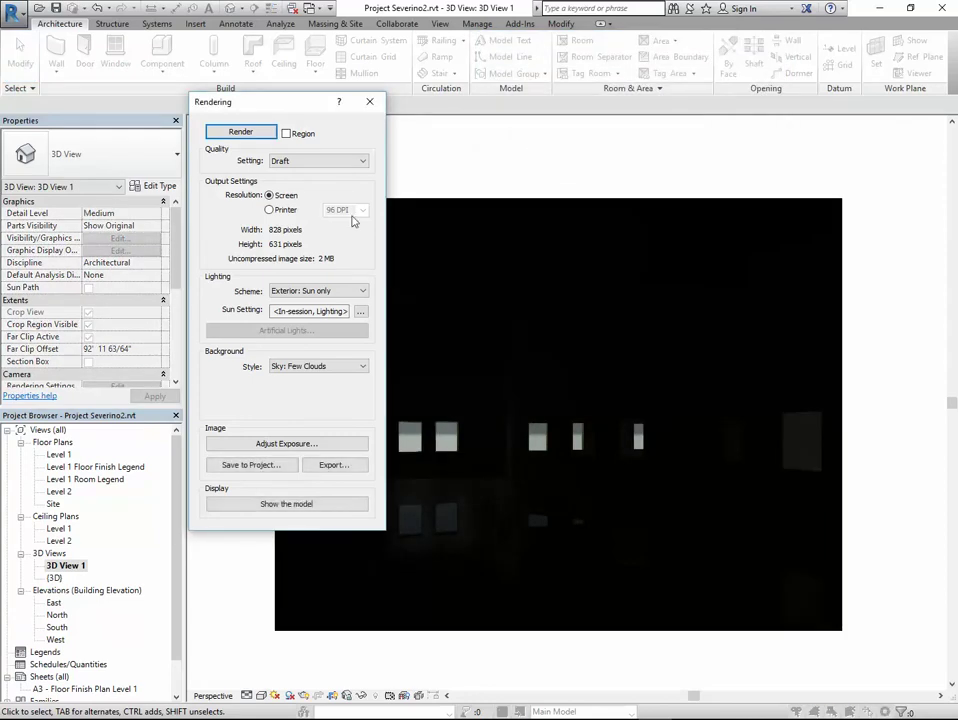
pyautogui.moveTo(277, 103); pyautogui.dragTo(166, 126)
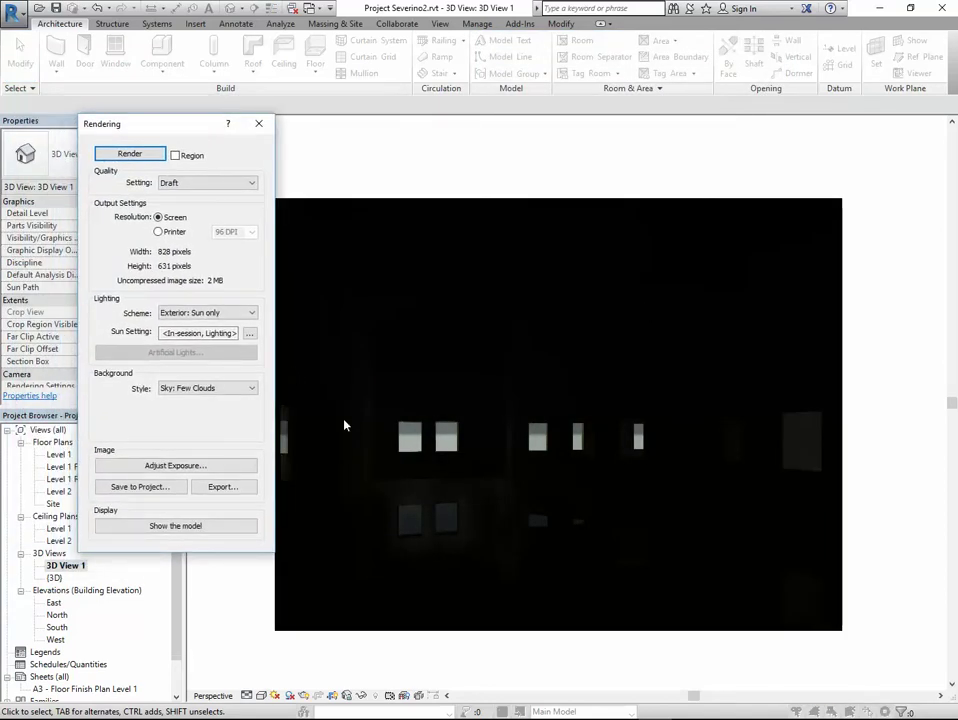
# Brighten the rendering by lowering its exposure value to 10.81 and on to 6.41, with highlights at 0.34
pyautogui.click(228, 466)
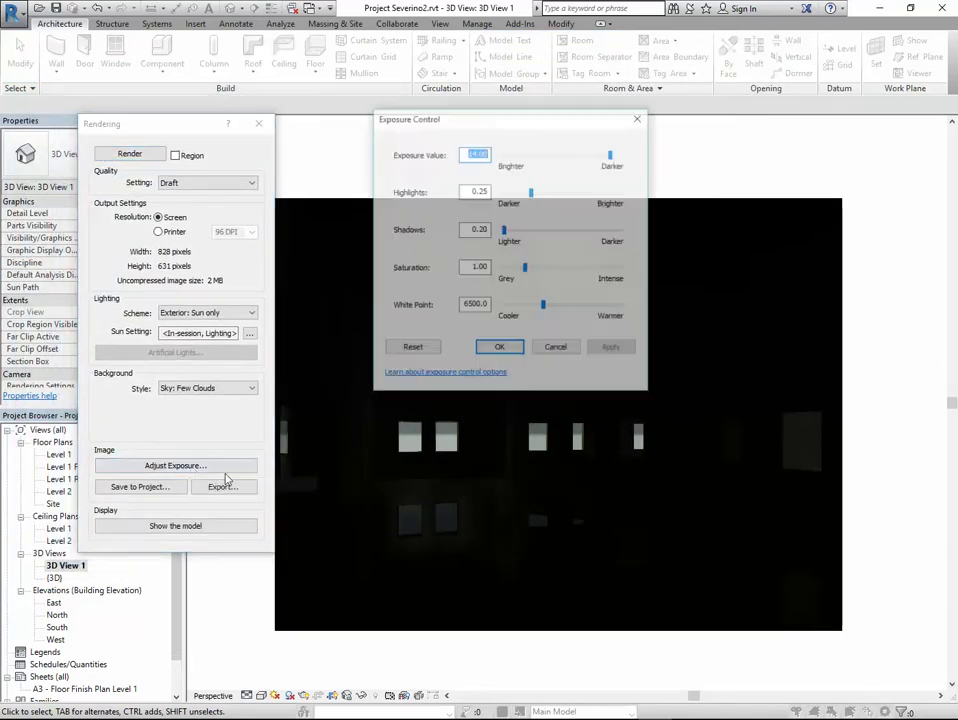
pyautogui.moveTo(605, 161); pyautogui.dragTo(595, 162)
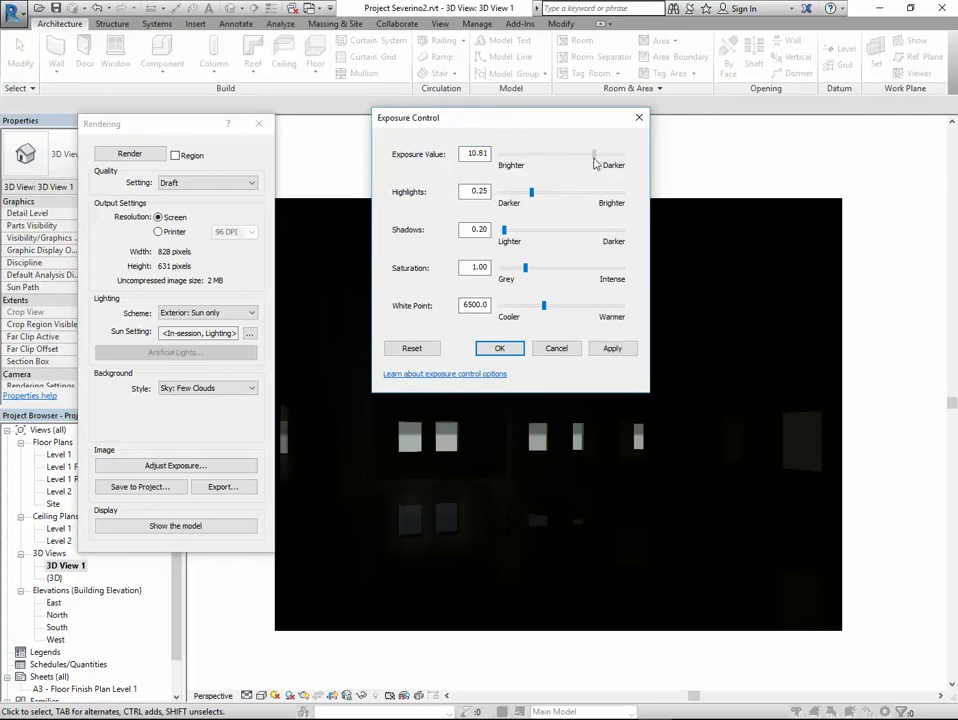
pyautogui.click(612, 348)
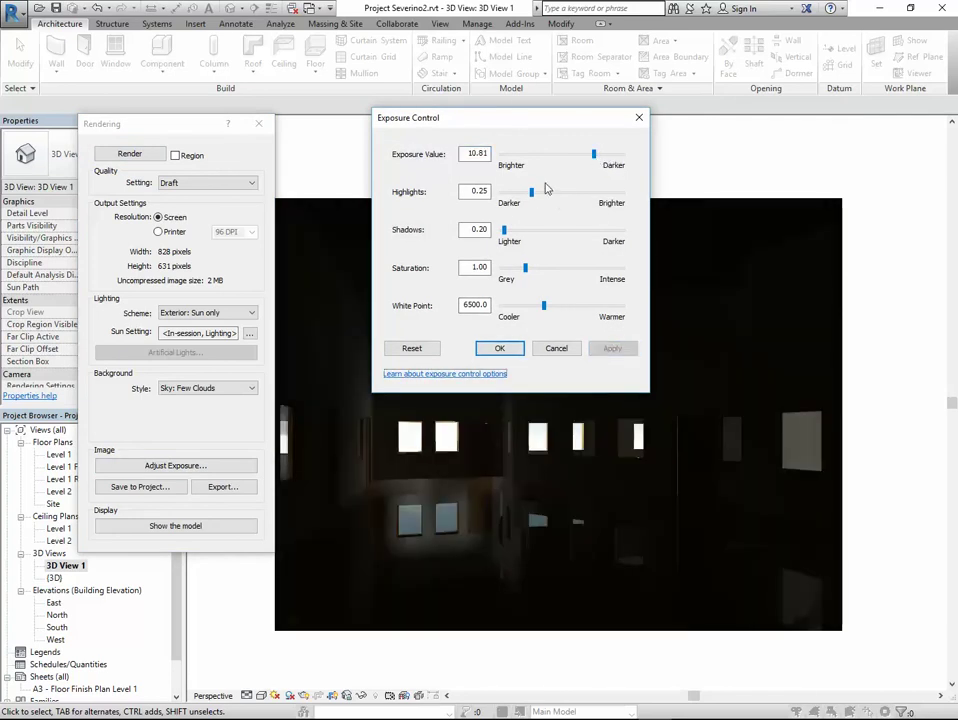
pyautogui.moveTo(531, 192); pyautogui.dragTo(543, 199)
pyautogui.click(609, 347)
pyautogui.moveTo(593, 155); pyautogui.dragTo(570, 156)
pyautogui.click(612, 348)
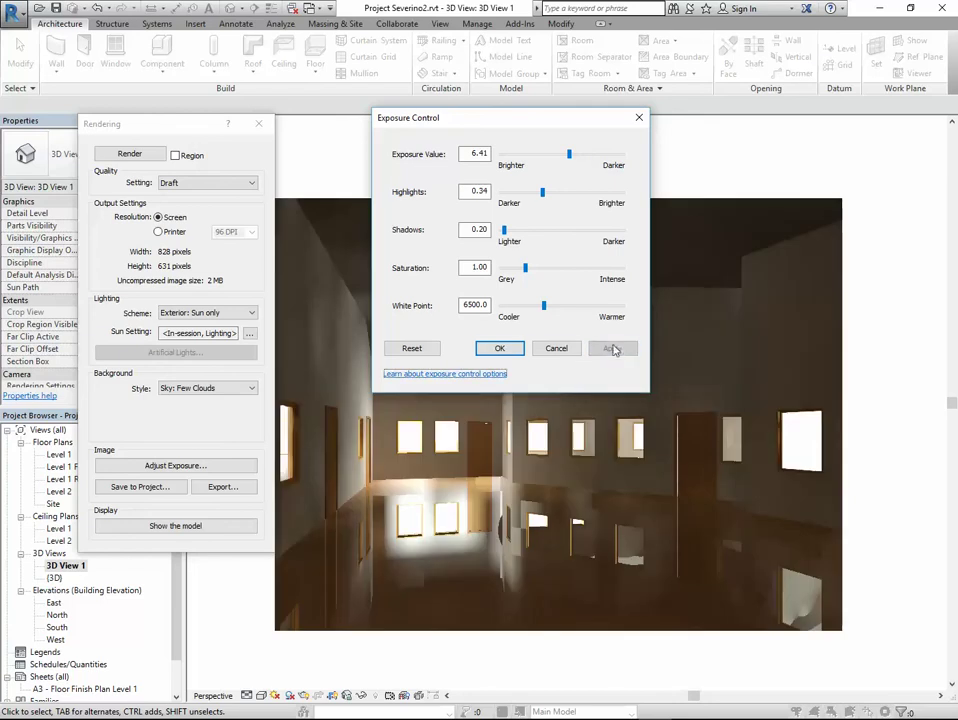
# Try an exposure value of -1.55, settle on 6.36 and accept the exposure settings
pyautogui.moveTo(569, 160); pyautogui.dragTo(524, 155)
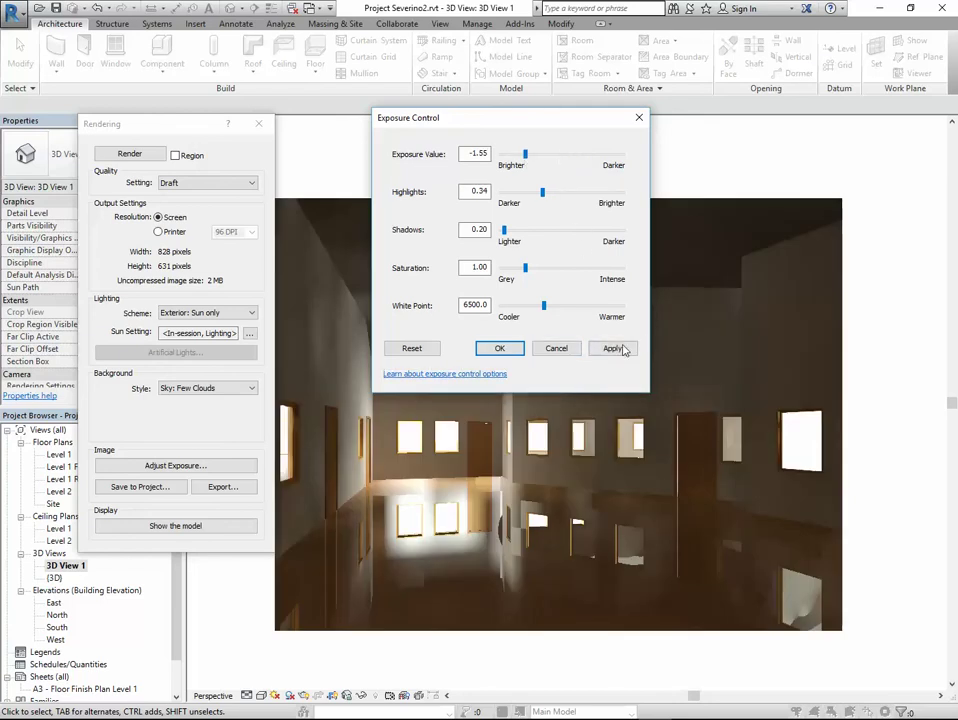
pyautogui.click(614, 348)
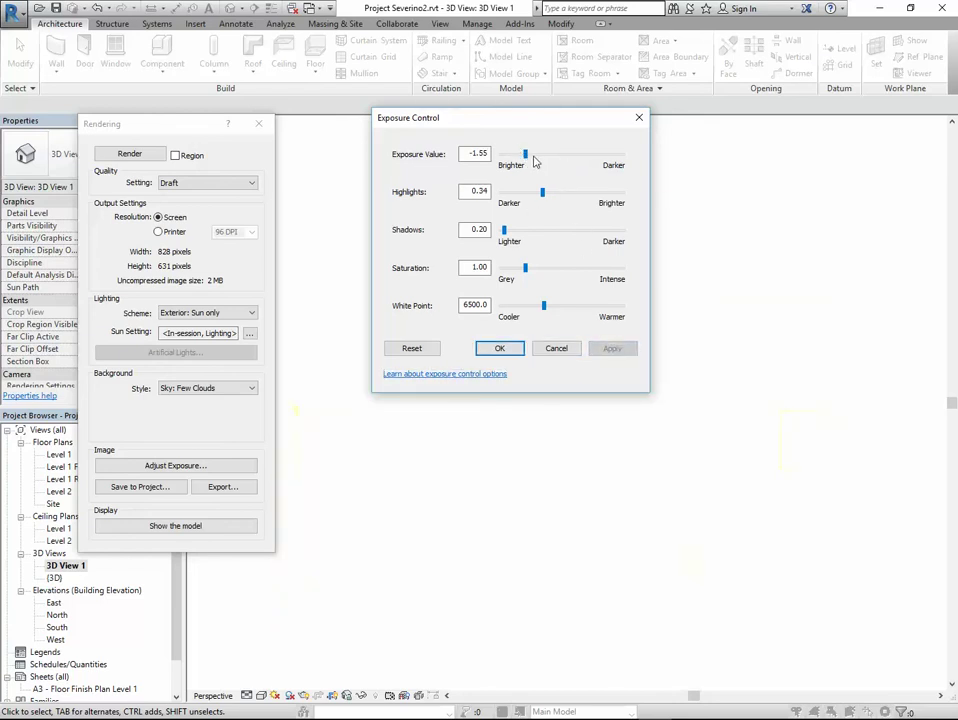
pyautogui.moveTo(533, 158); pyautogui.dragTo(568, 162)
pyautogui.click(612, 348)
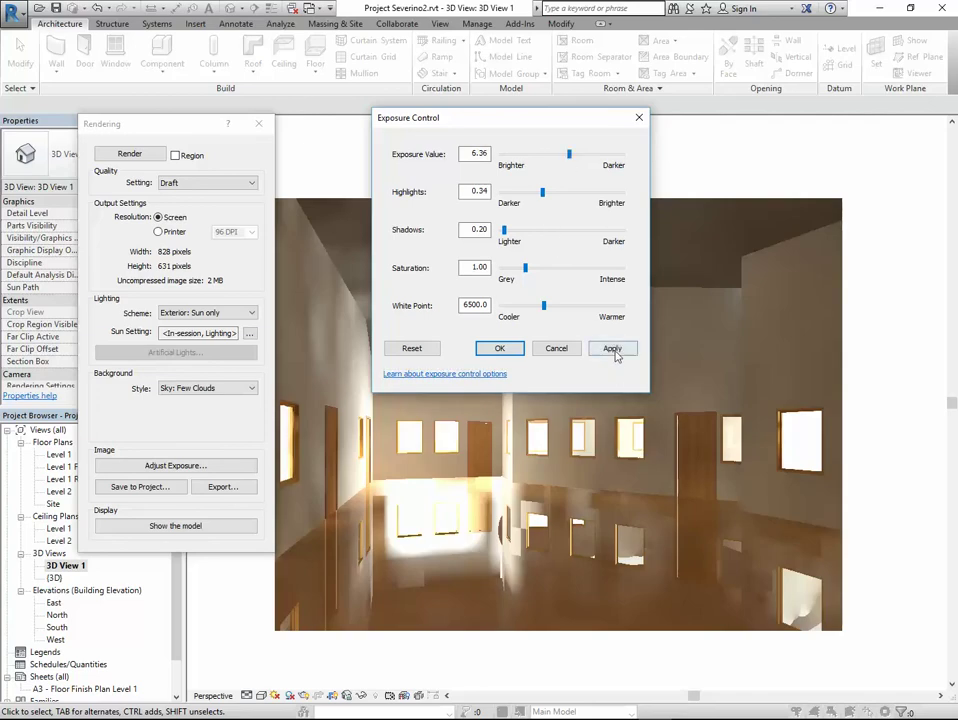
pyautogui.click(614, 350)
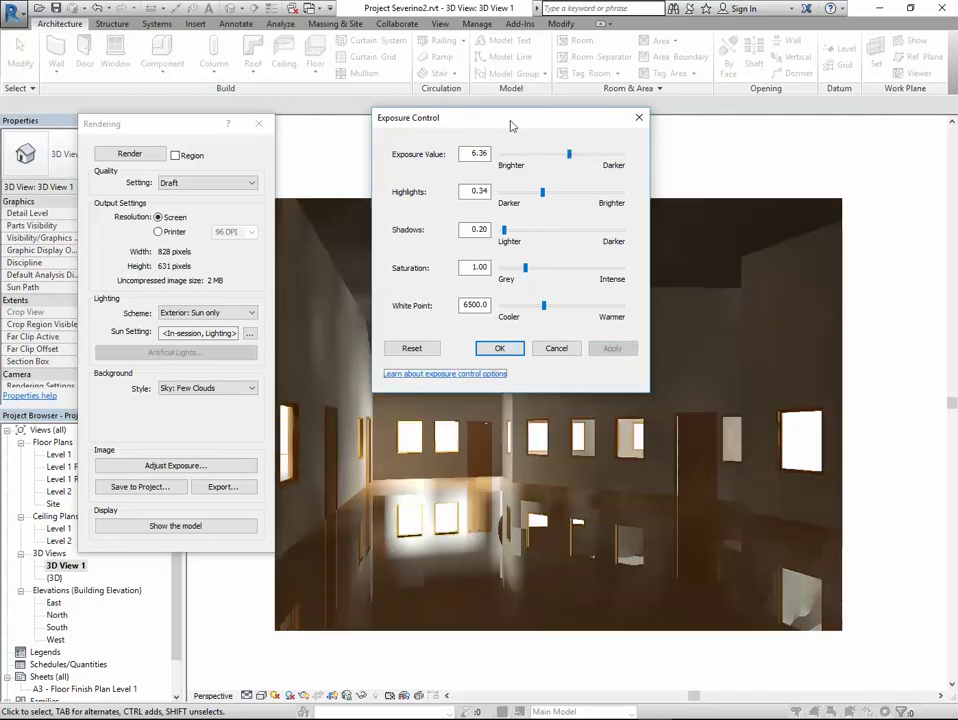
pyautogui.click(510, 349)
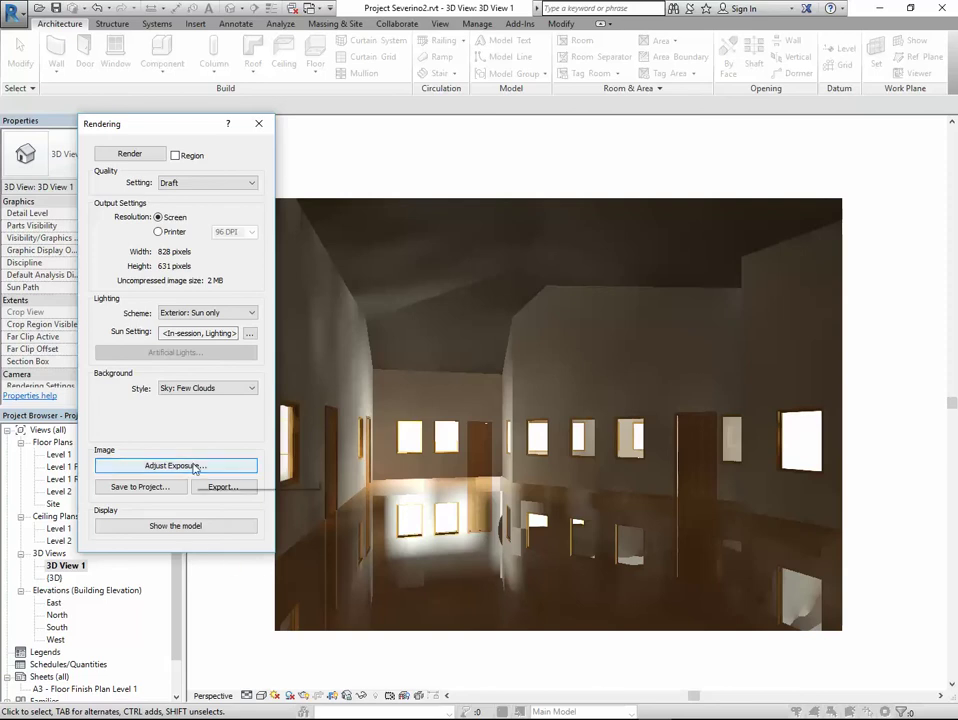
# Close the rendering, reopen the camera view's Rendering settings for review and dismiss them
pyautogui.click(258, 123)
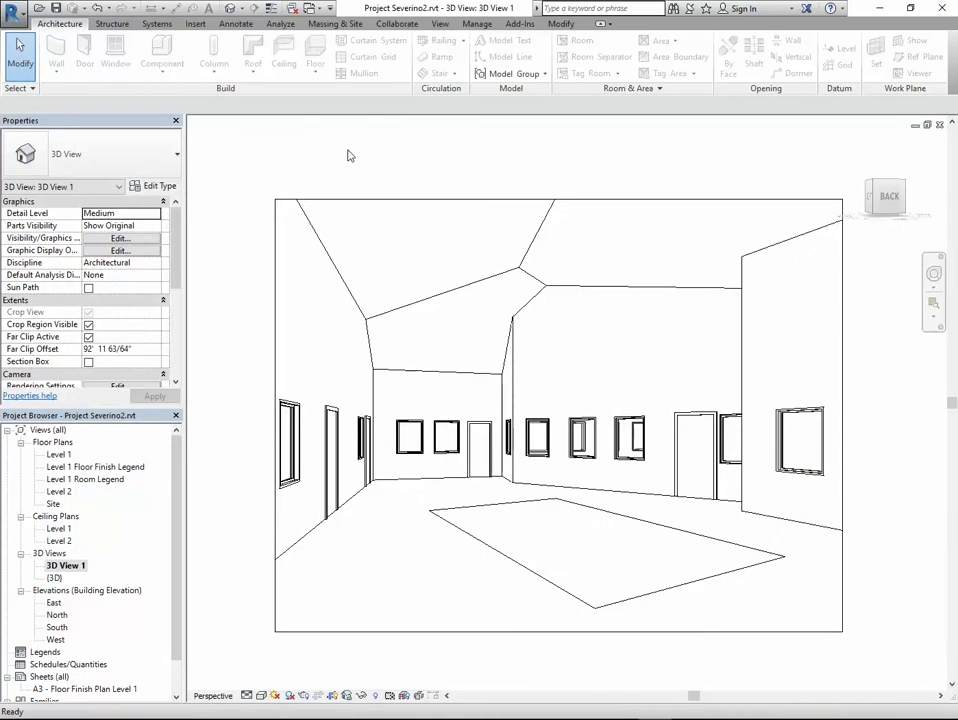
pyautogui.click(305, 696)
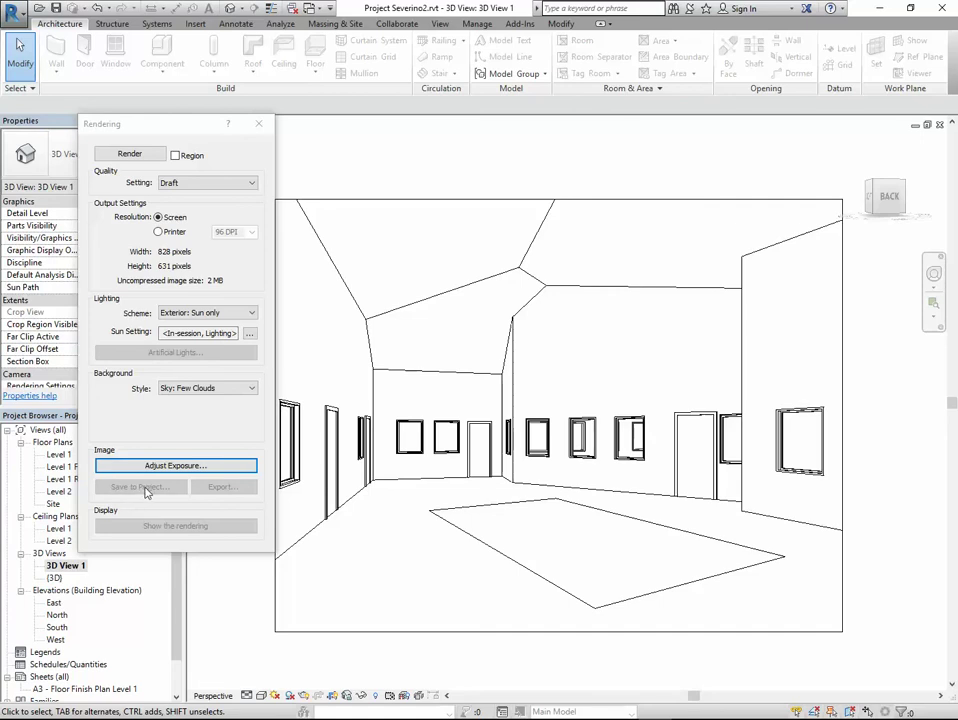
pyautogui.click(256, 124)
# Open the Level 1 floor plan and select the building's floor slab along its outer edge
pyautogui.doubleClick(58, 454)
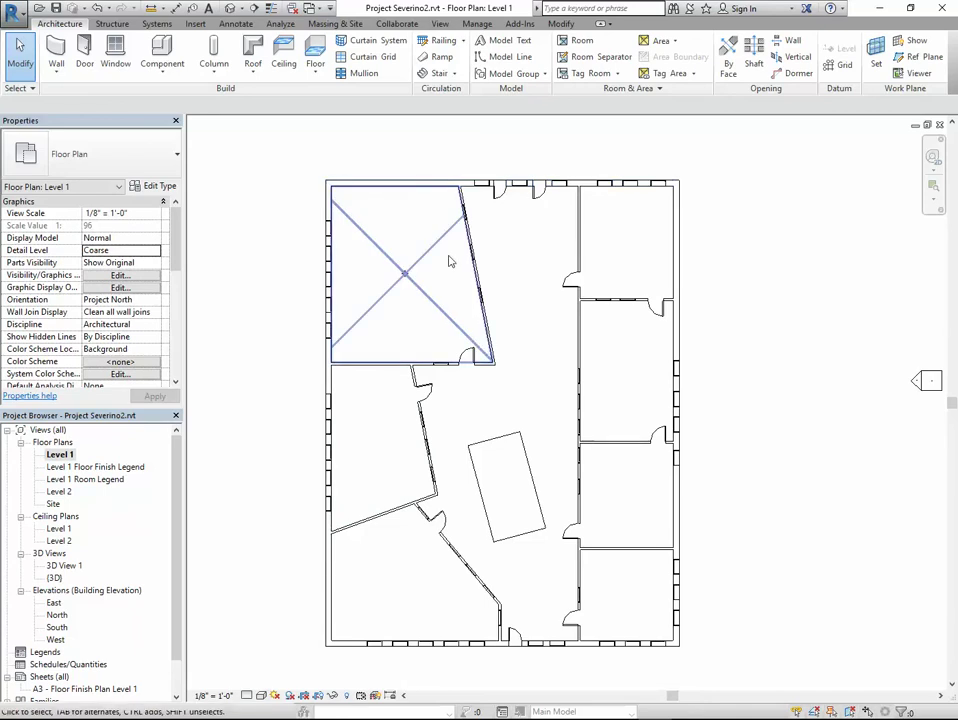
pyautogui.moveTo(773, 377); pyautogui.dragTo(737, 368, button='middle')
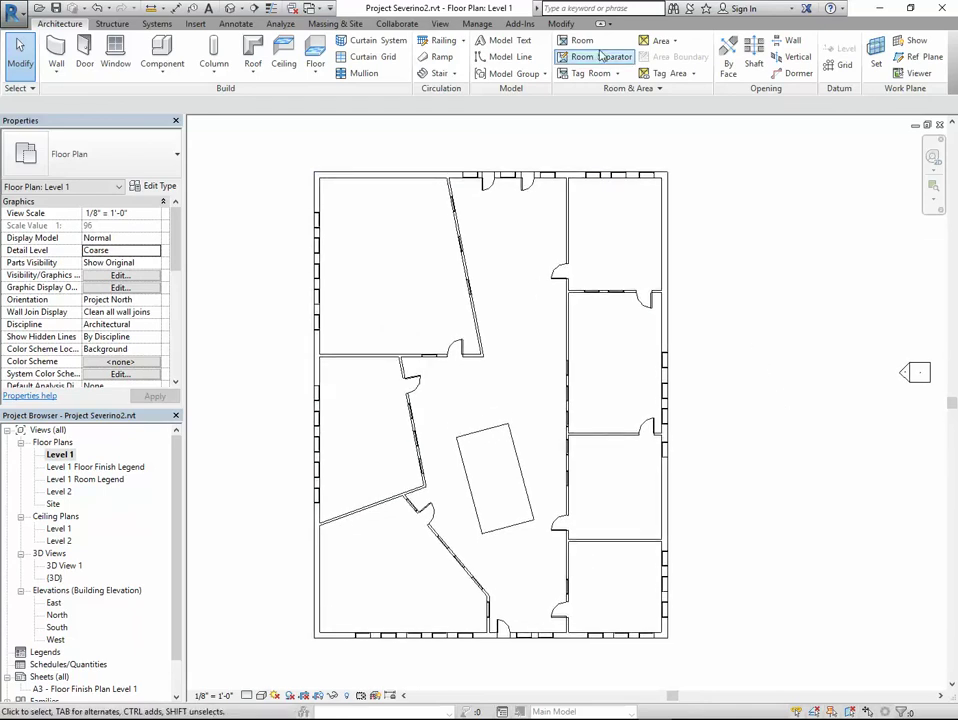
pyautogui.click(560, 23)
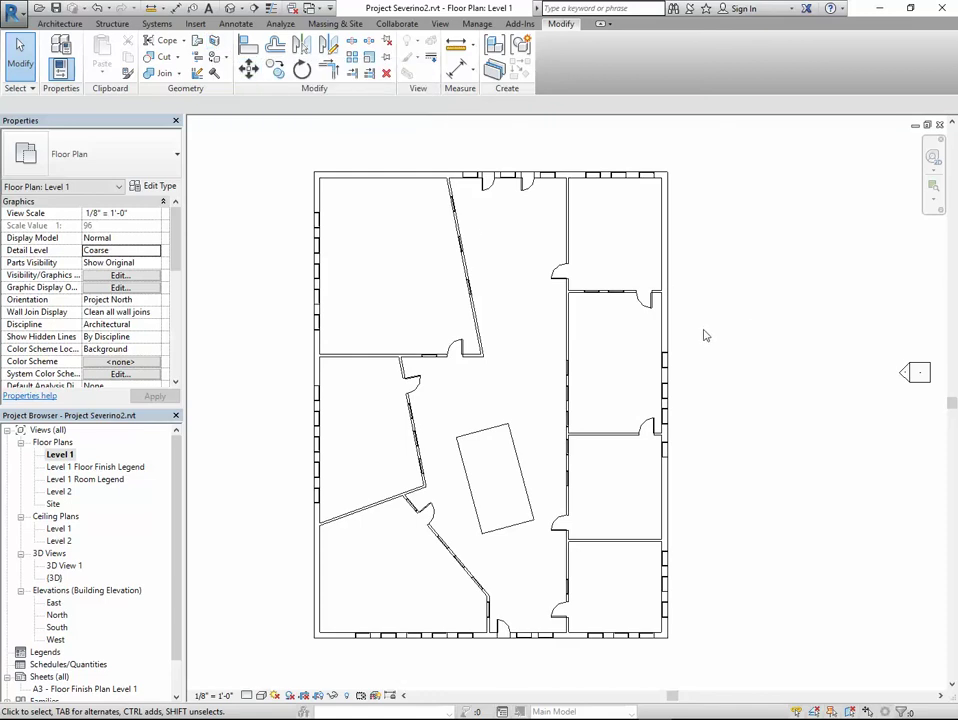
pyautogui.press('Tab')
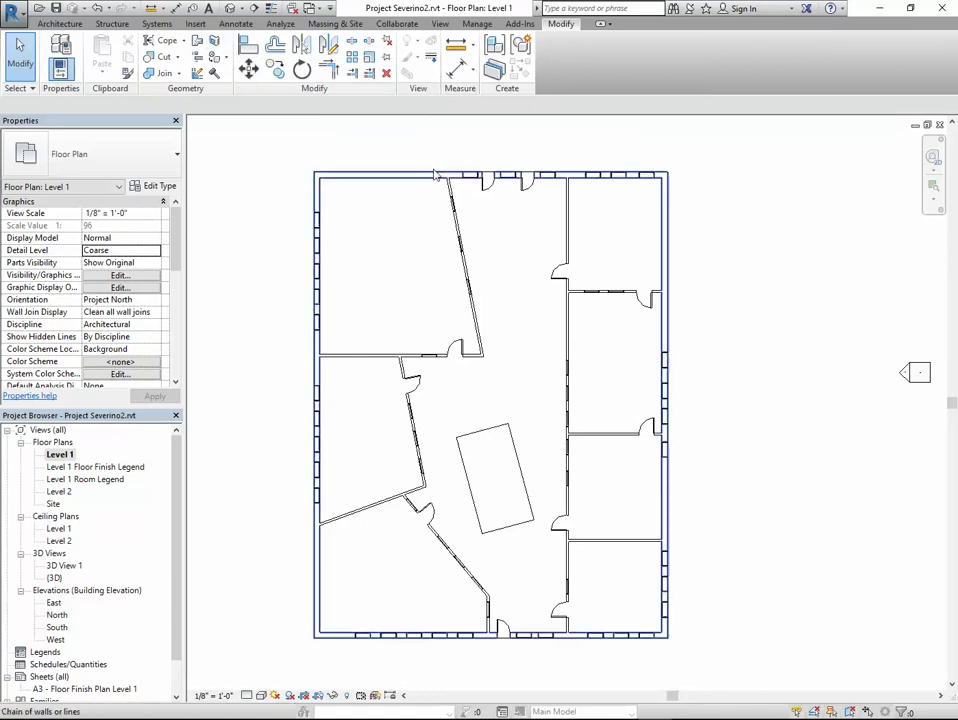
pyautogui.press('Tab')
pyautogui.click(434, 172)
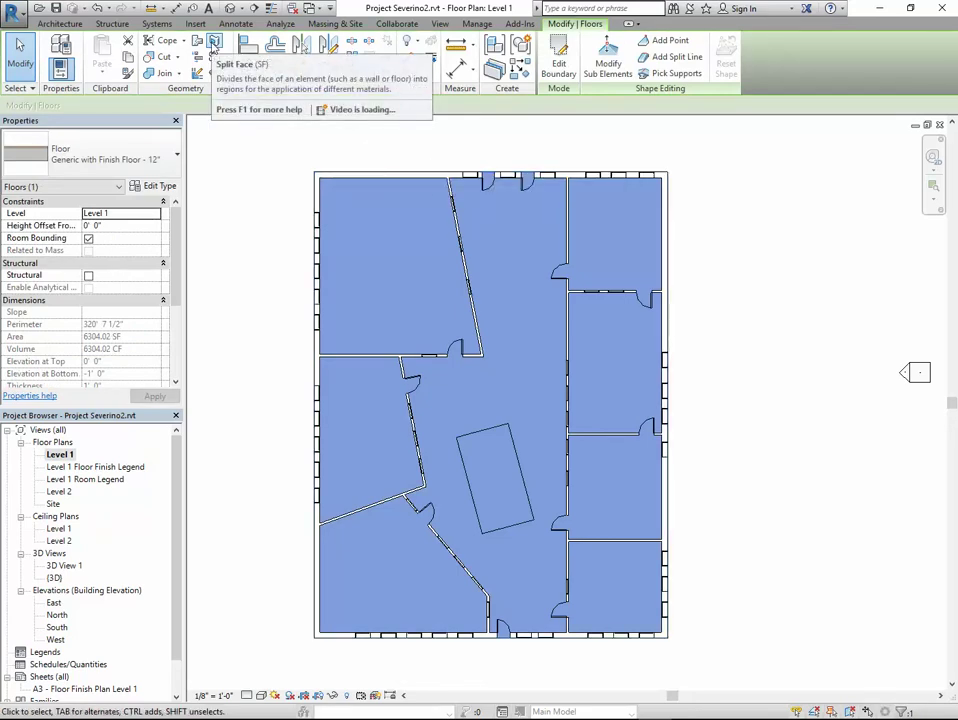
pyautogui.click(214, 42)
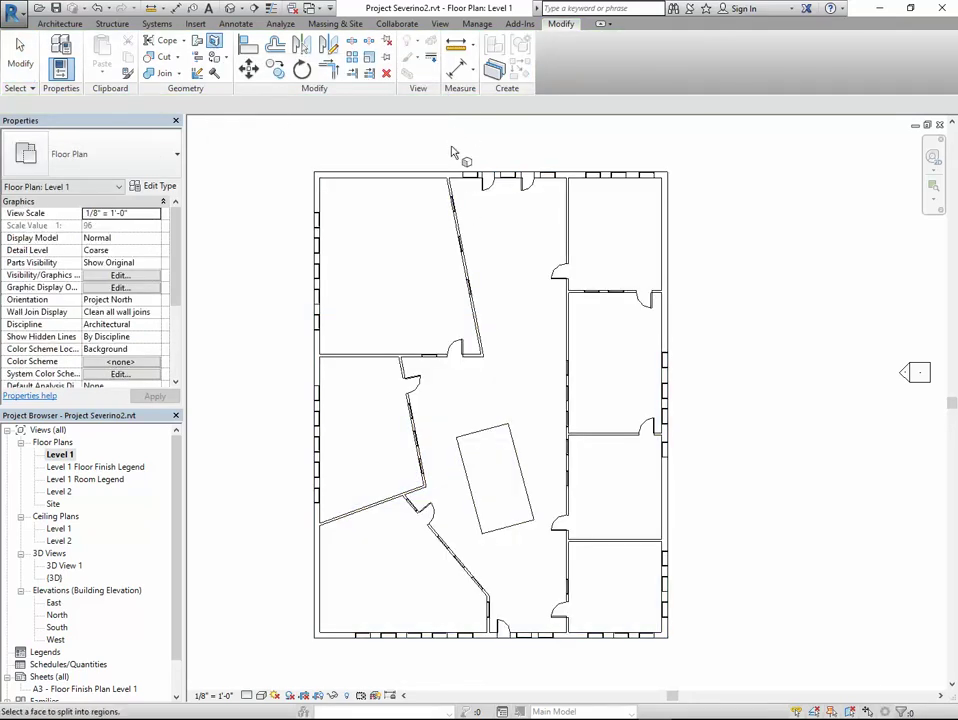
pyautogui.scroll(2, 450, 180)
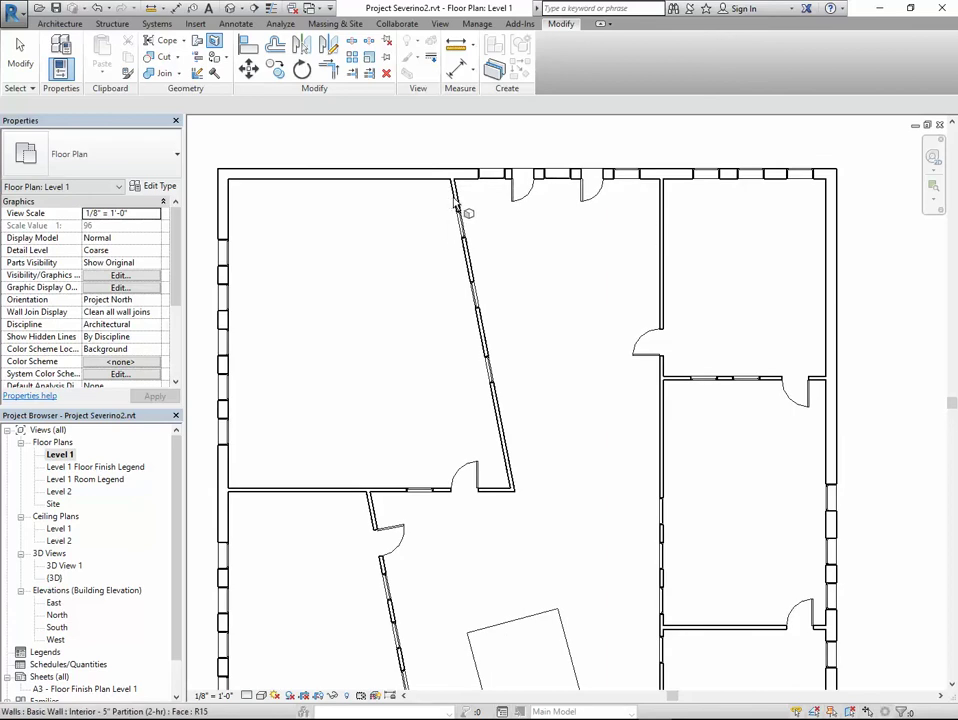
pyautogui.scroll(1, 466, 212)
pyautogui.scroll(-2, 466, 210)
pyautogui.click(464, 212)
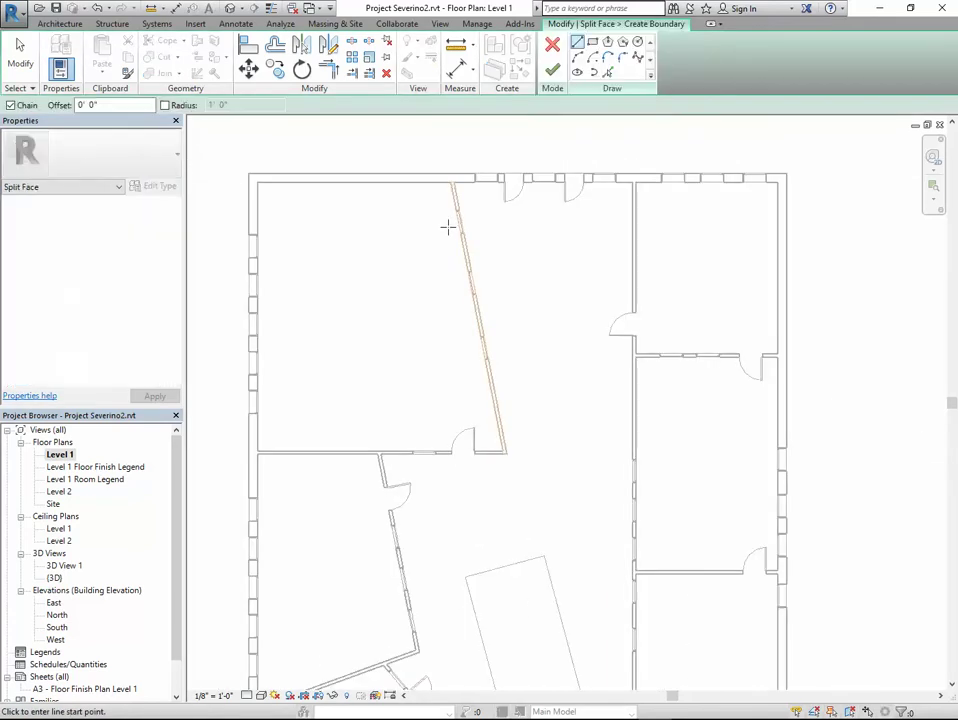
pyautogui.click(553, 46)
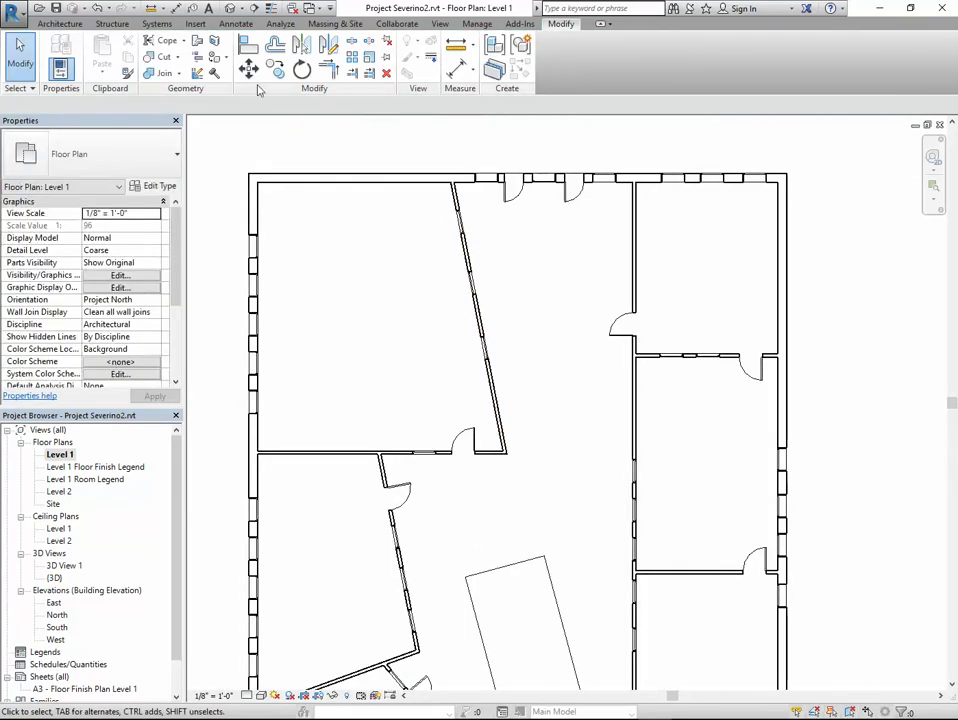
# Start a Split Face on the floor and pick the inner faces of the northwest room's slanted and south walls as boundary lines
pyautogui.click(214, 42)
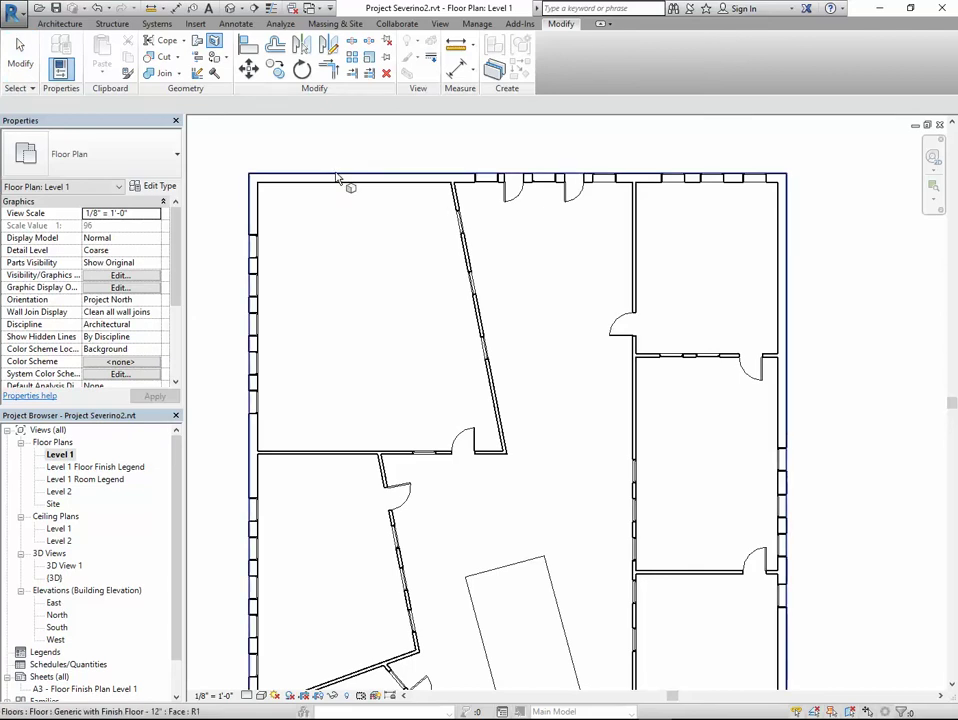
pyautogui.click(338, 178)
pyautogui.scroll(-2, 447, 274)
pyautogui.scroll(2, 455, 204)
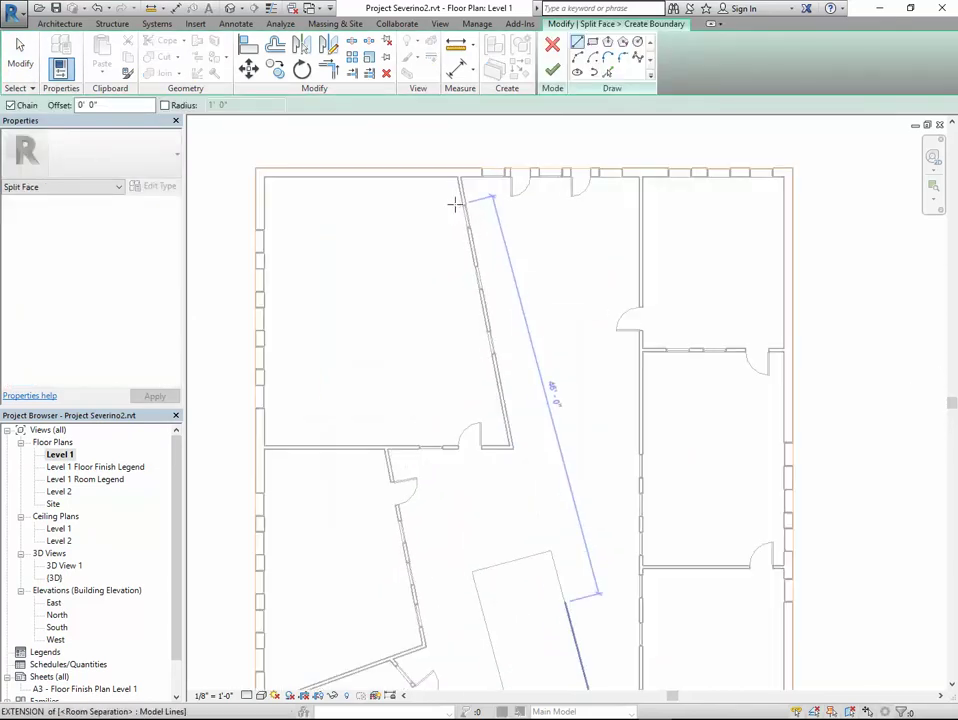
pyautogui.scroll(1, 455, 204)
pyautogui.click(608, 74)
pyautogui.click(461, 186)
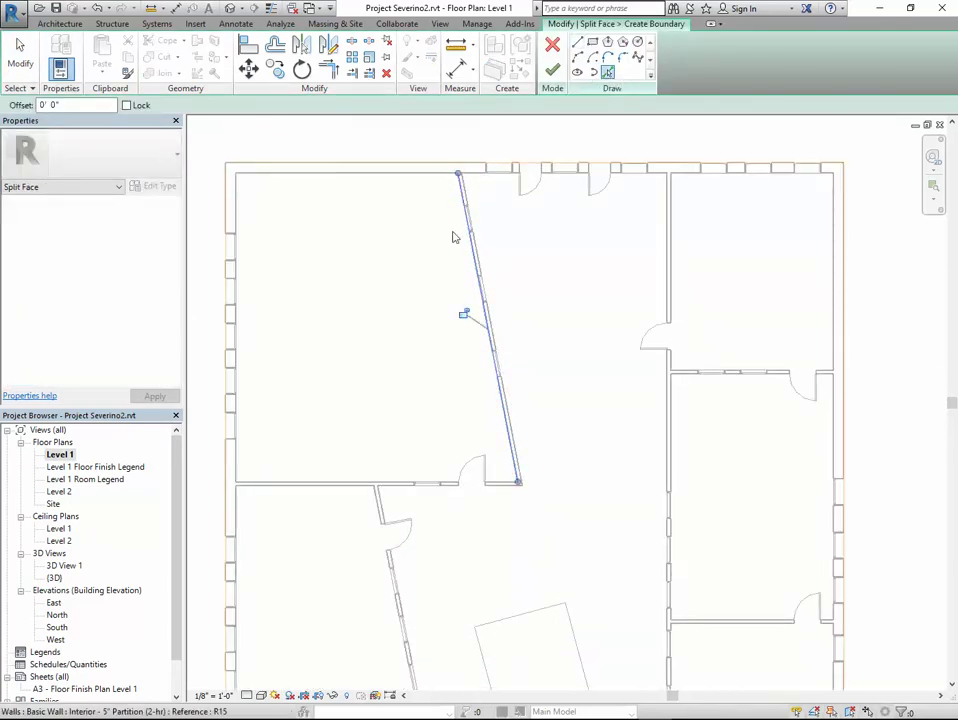
pyautogui.click(395, 481)
pyautogui.moveTo(383, 416); pyautogui.dragTo(477, 376, button='middle')
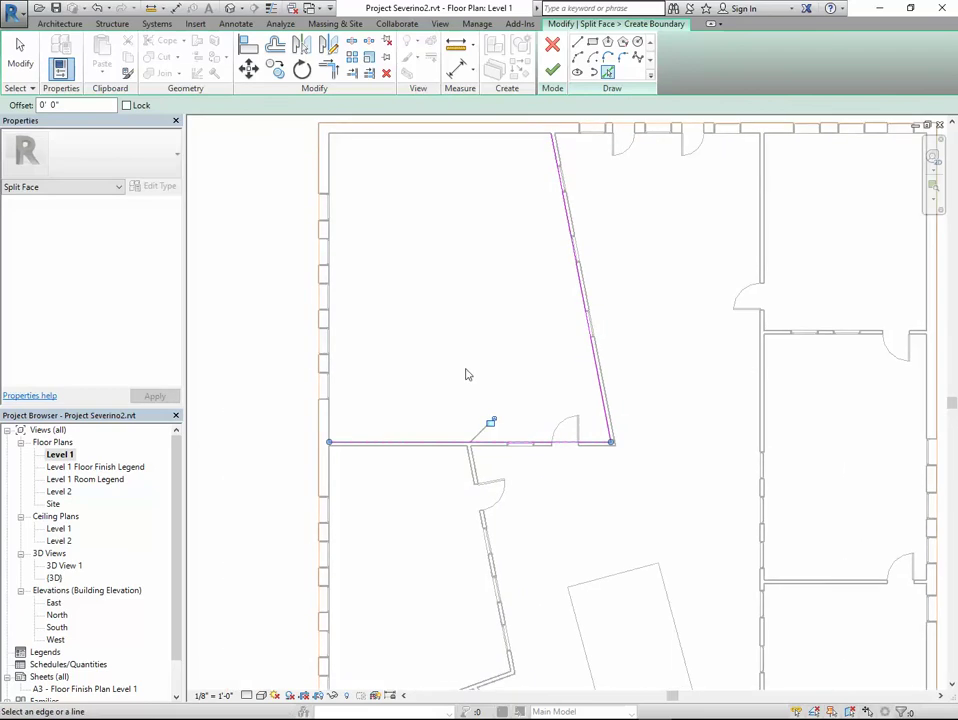
pyautogui.press('Escape')
# Try to finish the split boundary with its open ends at the inner faces of the exterior walls
pyautogui.moveTo(539, 282); pyautogui.dragTo(545, 337, button='middle')
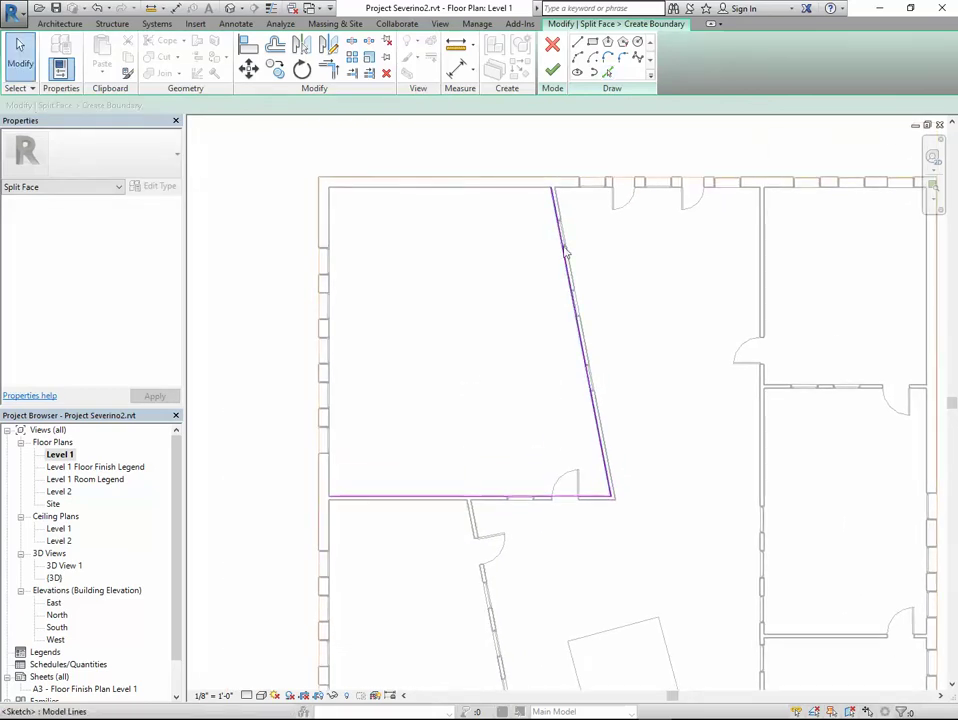
pyautogui.scroll(5, 340, 503)
pyautogui.scroll(-4, 300, 506)
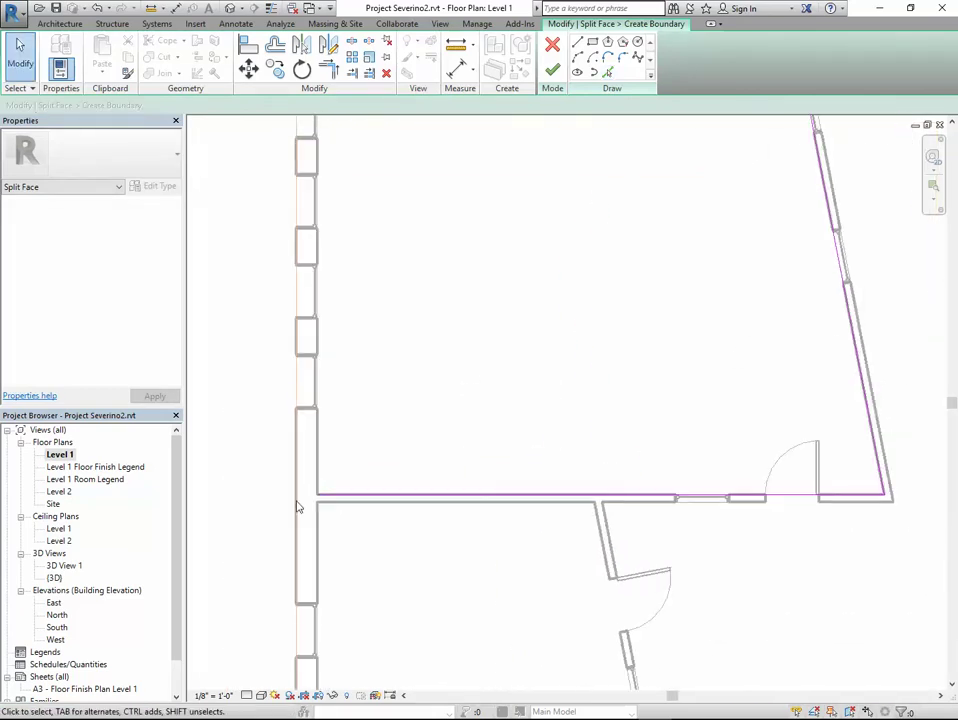
pyautogui.scroll(-1, 367, 413)
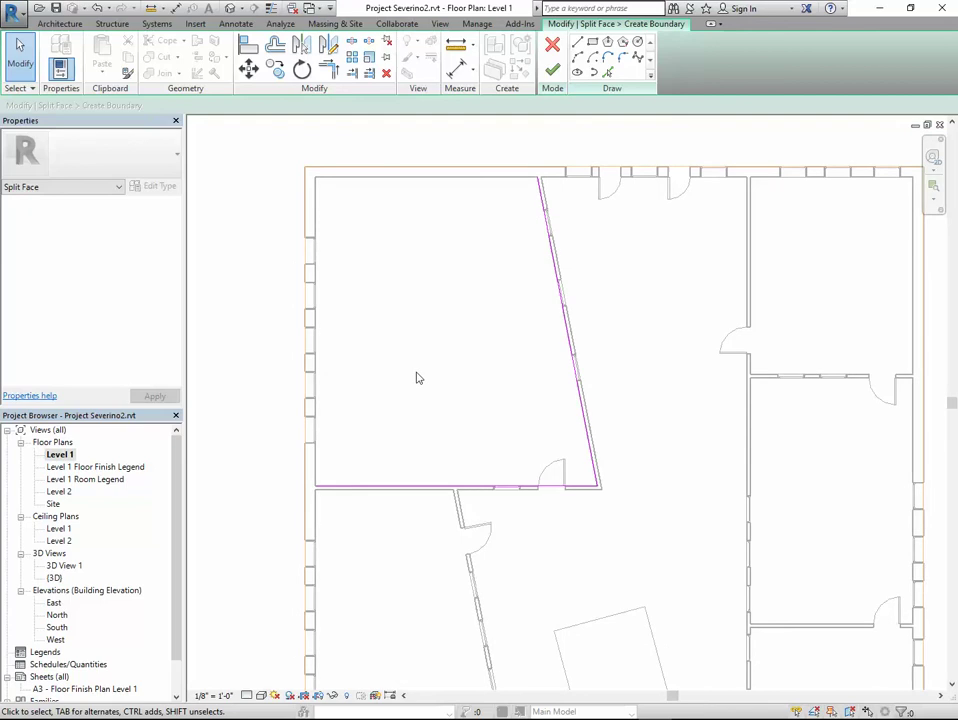
pyautogui.click(552, 70)
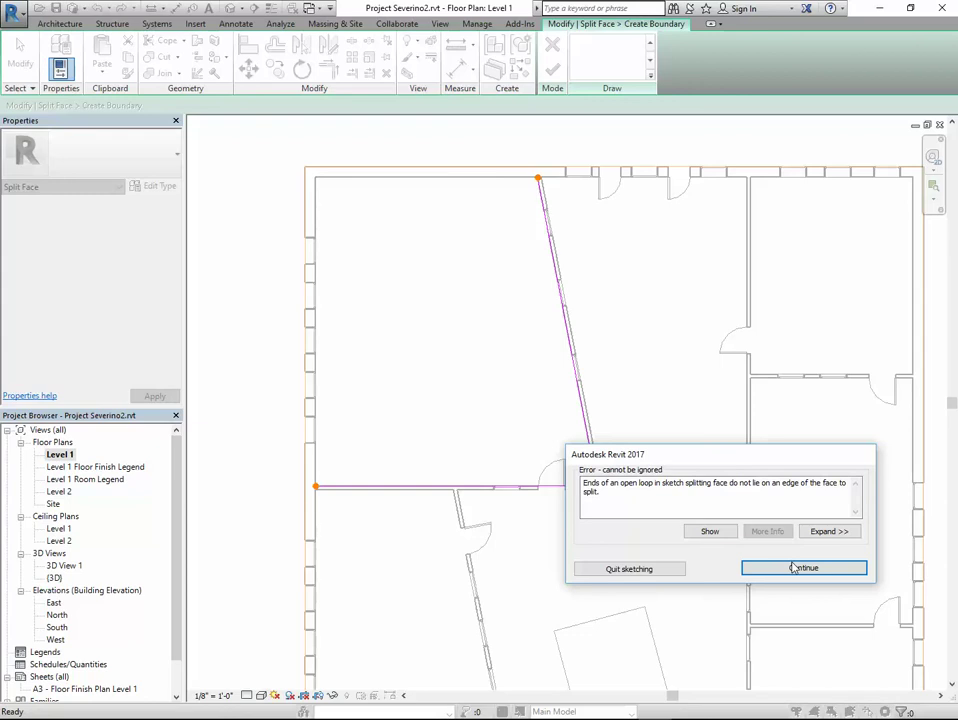
pyautogui.click(760, 566)
# Extend the open ends of both boundary lines to the floor's outer edges and finish the face split
pyautogui.click(538, 202)
pyautogui.scroll(2, 540, 204)
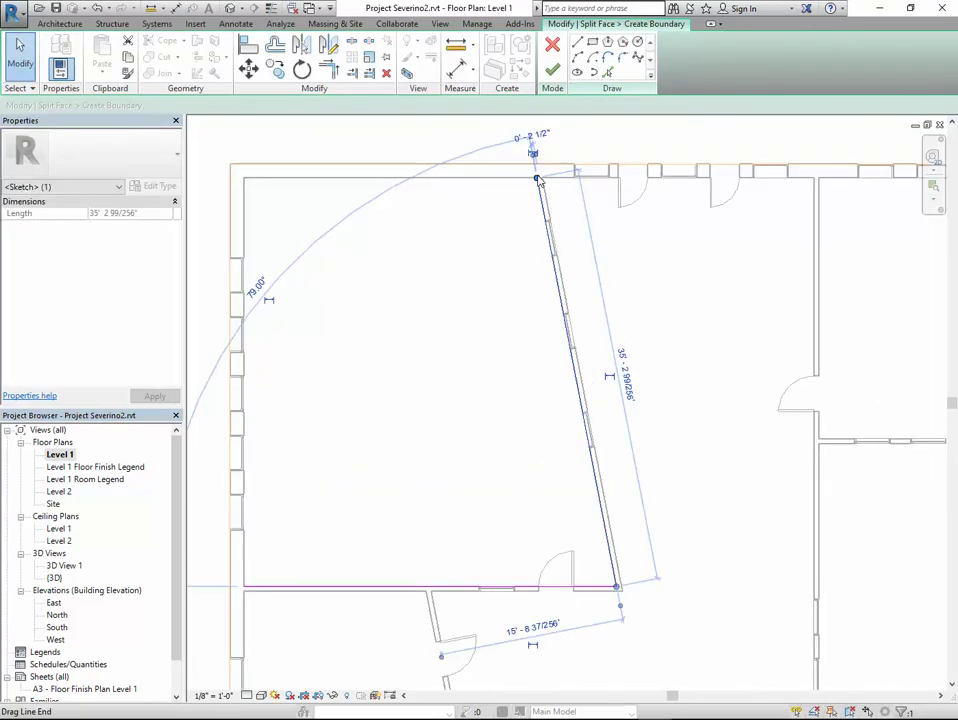
pyautogui.moveTo(436, 360); pyautogui.dragTo(499, 279, button='middle')
pyautogui.press('Escape')
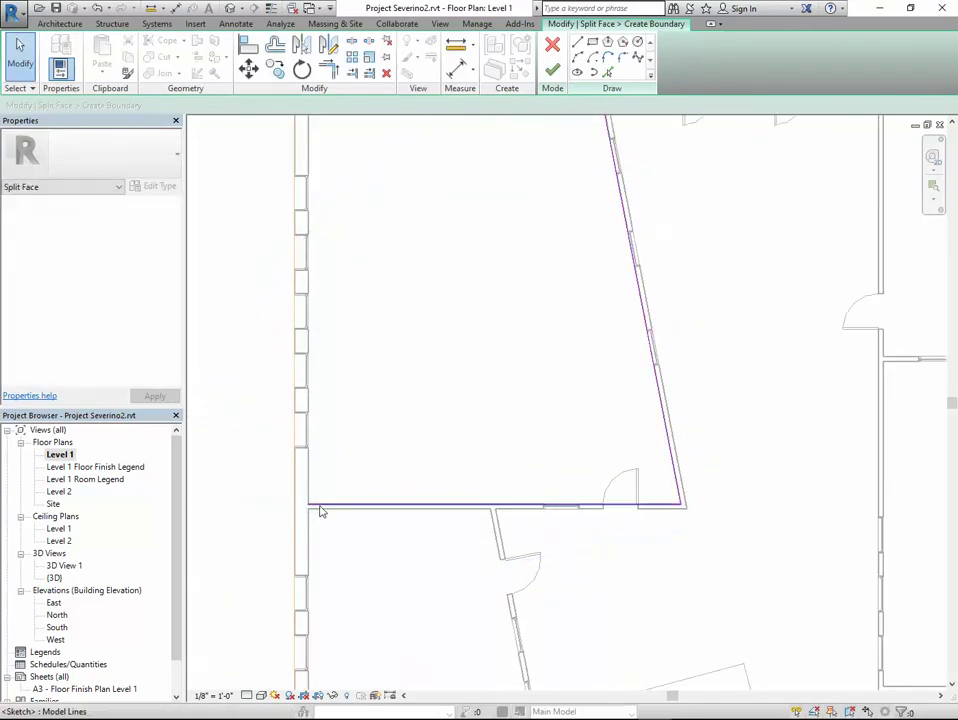
pyautogui.click(314, 508)
pyautogui.moveTo(310, 508); pyautogui.dragTo(293, 503)
pyautogui.scroll(-3, 453, 402)
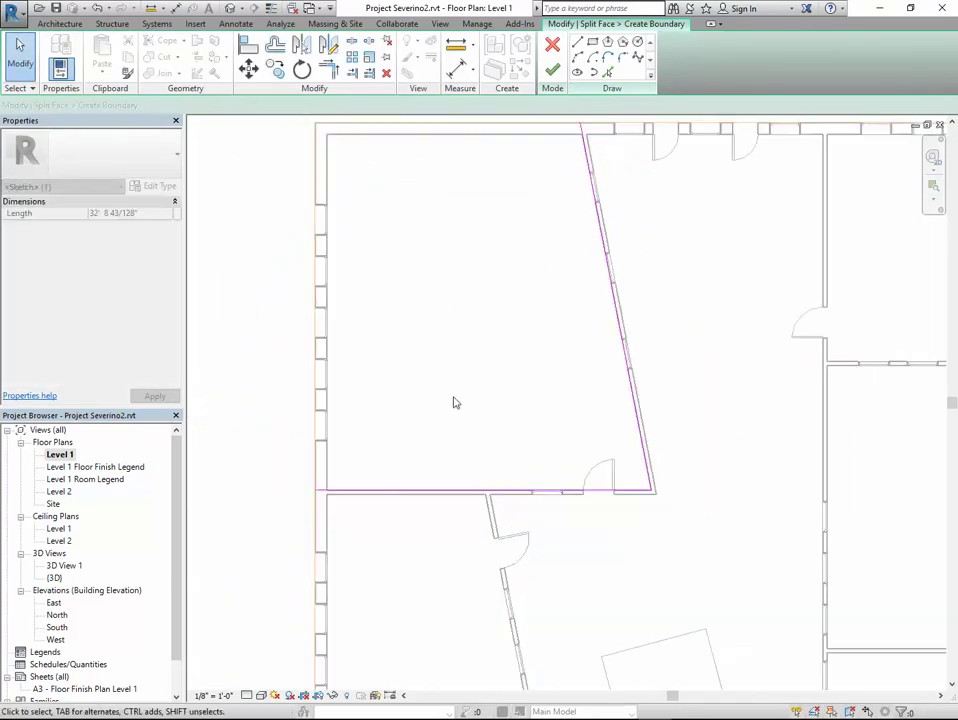
pyautogui.click(550, 70)
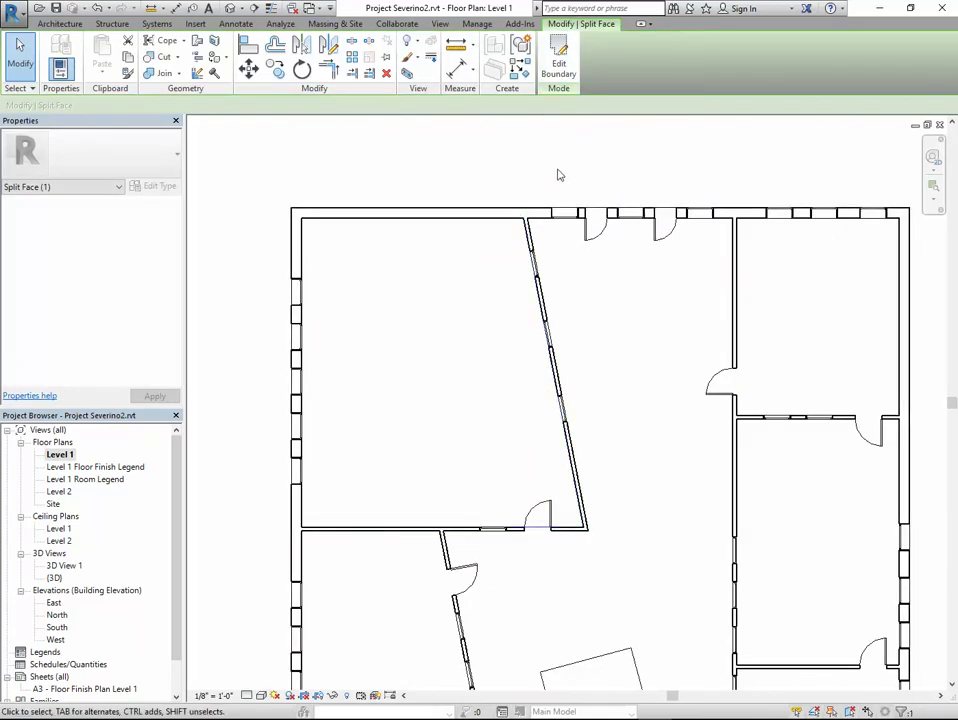
pyautogui.click(556, 175)
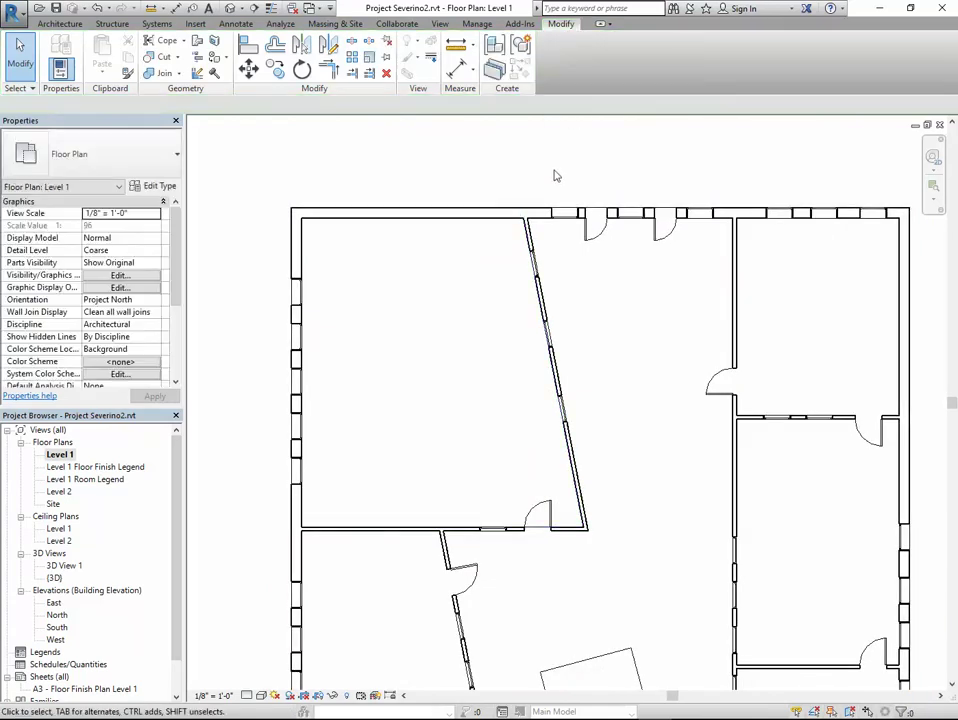
# Switch the Level 1 plan to a shaded visual style that shows material colors
pyautogui.click(261, 695)
pyautogui.click(285, 640)
pyautogui.scroll(-2, 527, 307)
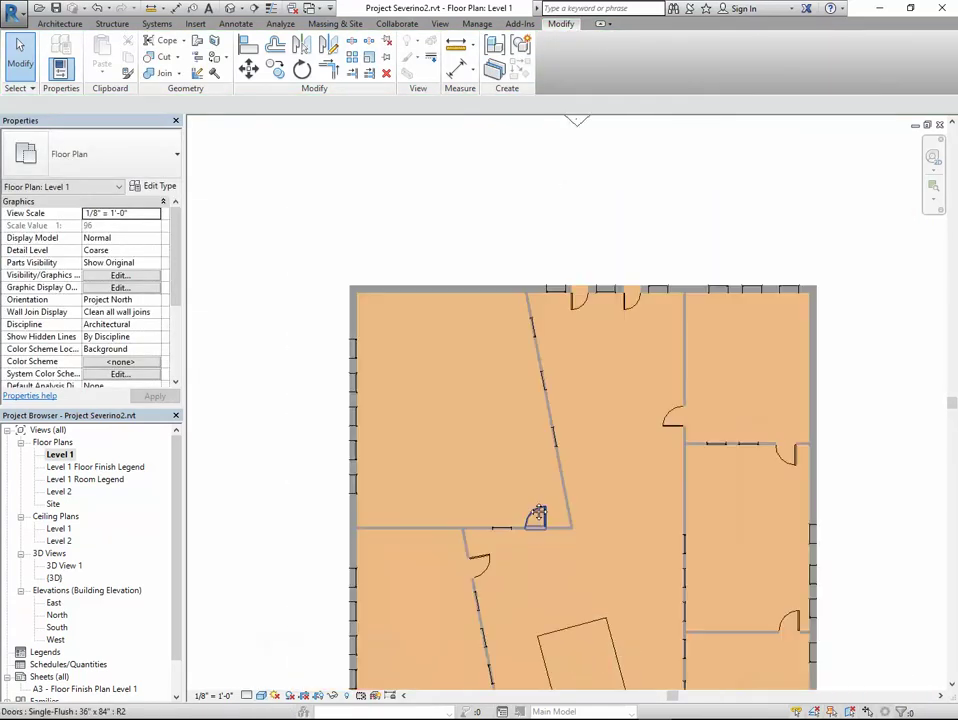
# Paint the northwest room's split floor region with the Carpet (1) material and close the Material Browser
pyautogui.click(217, 60)
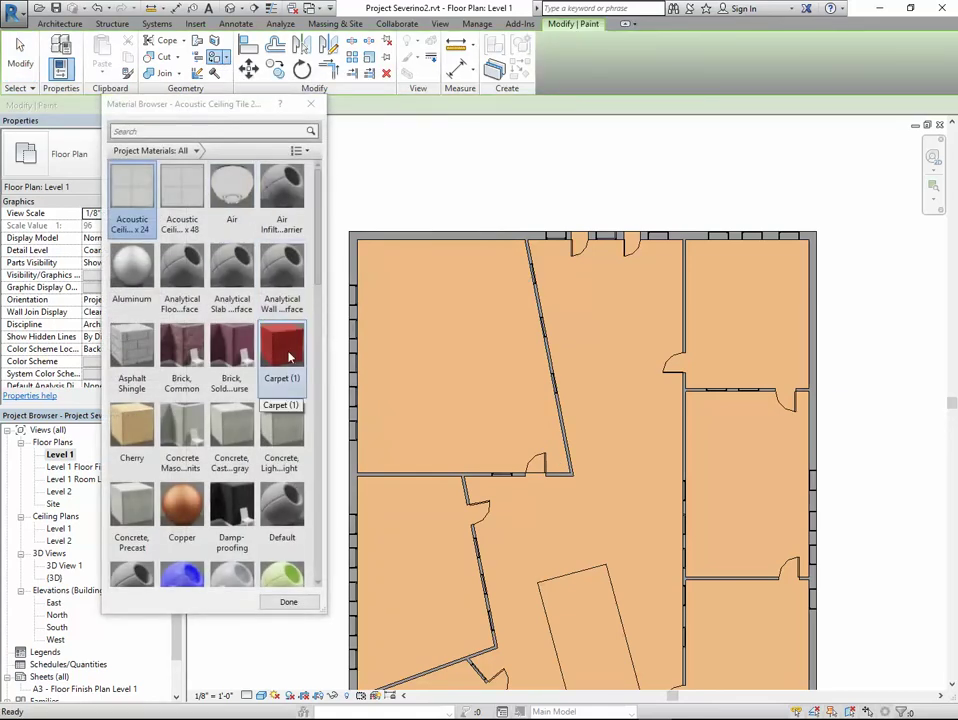
pyautogui.click(289, 357)
pyautogui.click(413, 380)
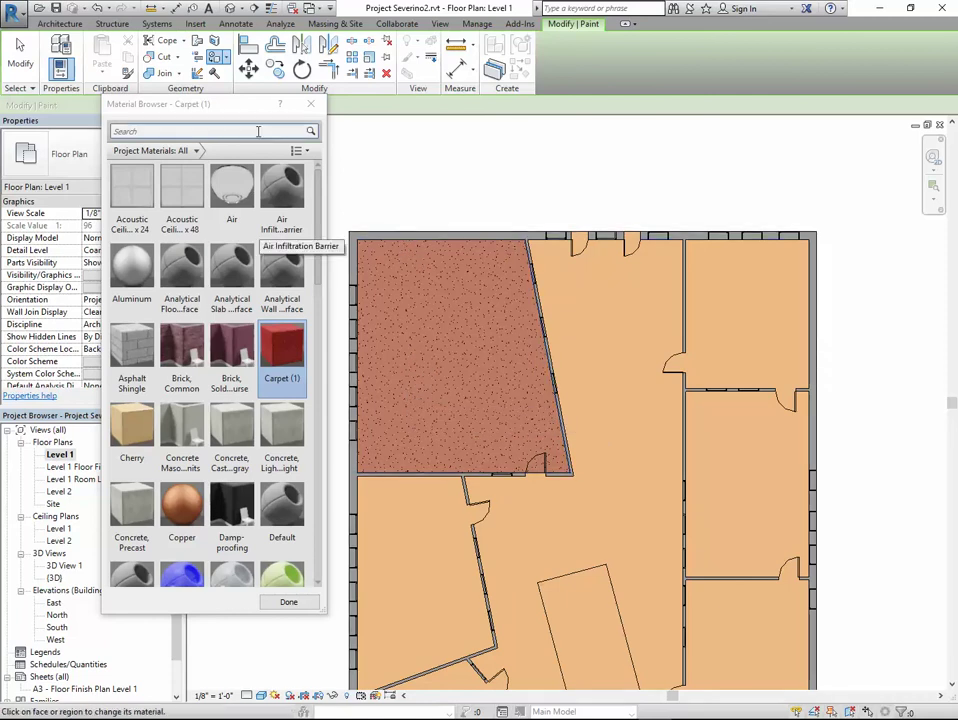
pyautogui.moveTo(195, 104); pyautogui.dragTo(172, 101)
pyautogui.scroll(-1, 300, 552)
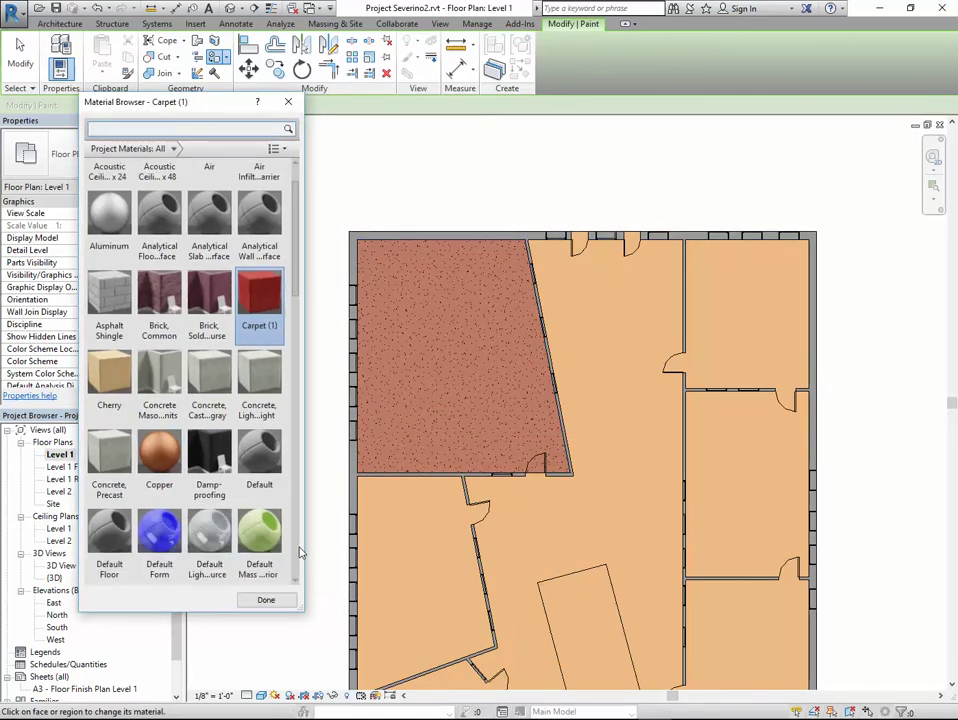
pyautogui.click(288, 102)
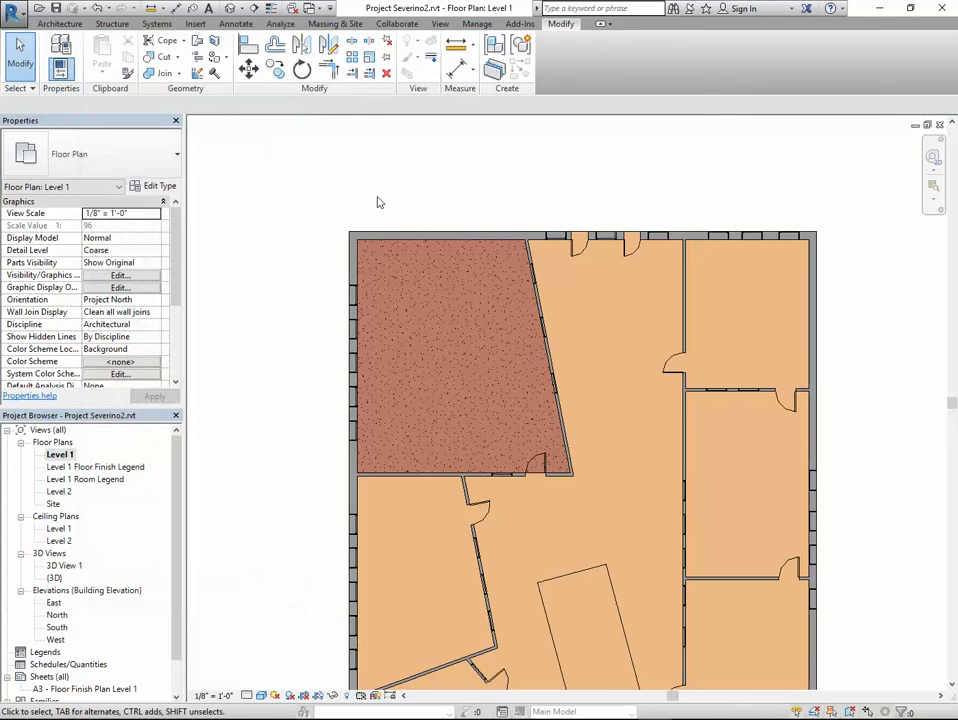
# Review the new-material options and the Appearance and Graphics settings of Acoustic Ceiling Tile 24 x 24 in the project materials
pyautogui.click(479, 25)
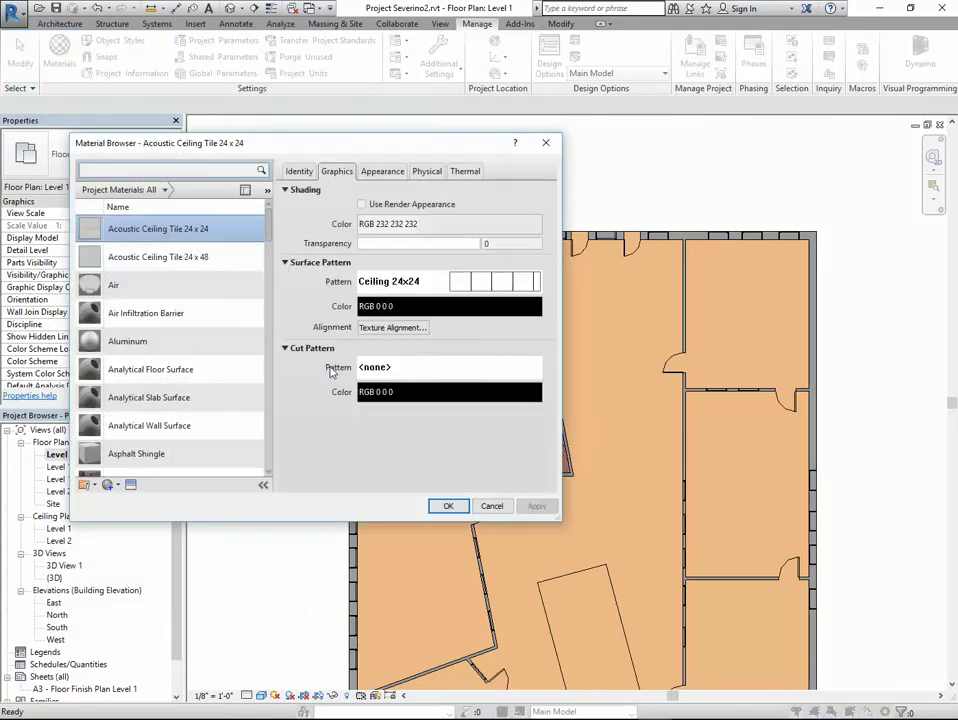
pyautogui.scroll(-1, 150, 460)
pyautogui.click(110, 485)
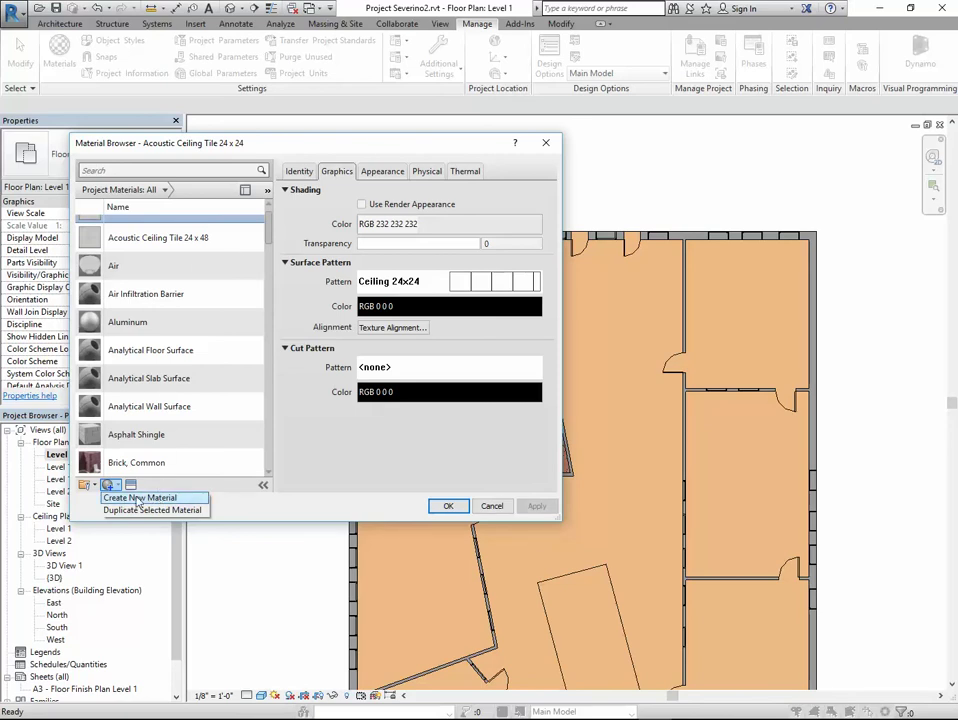
pyautogui.click(380, 430)
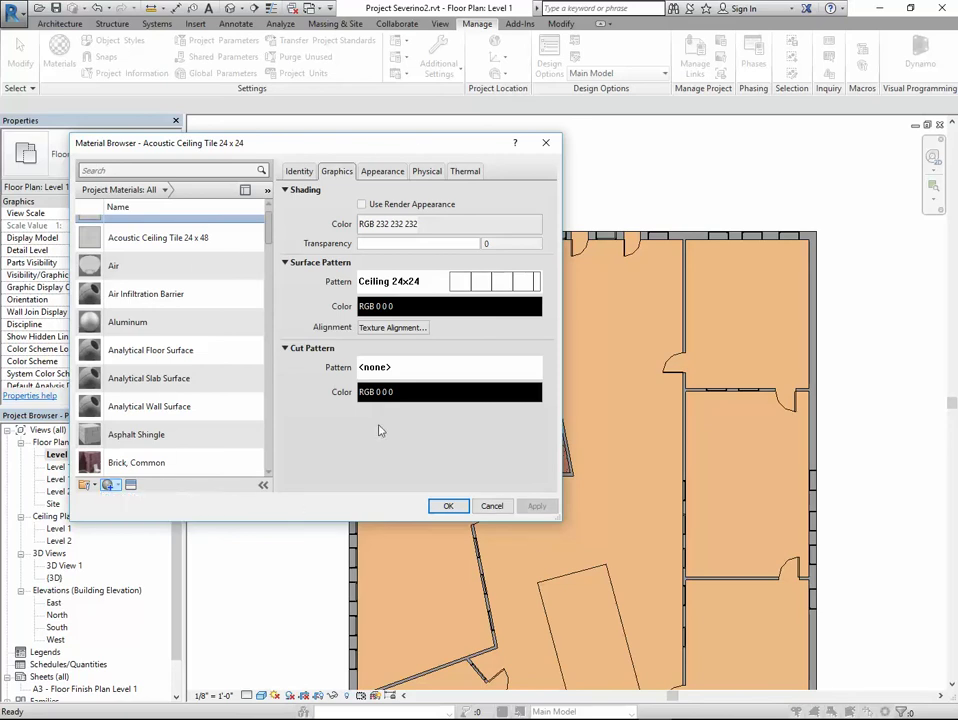
pyautogui.click(383, 173)
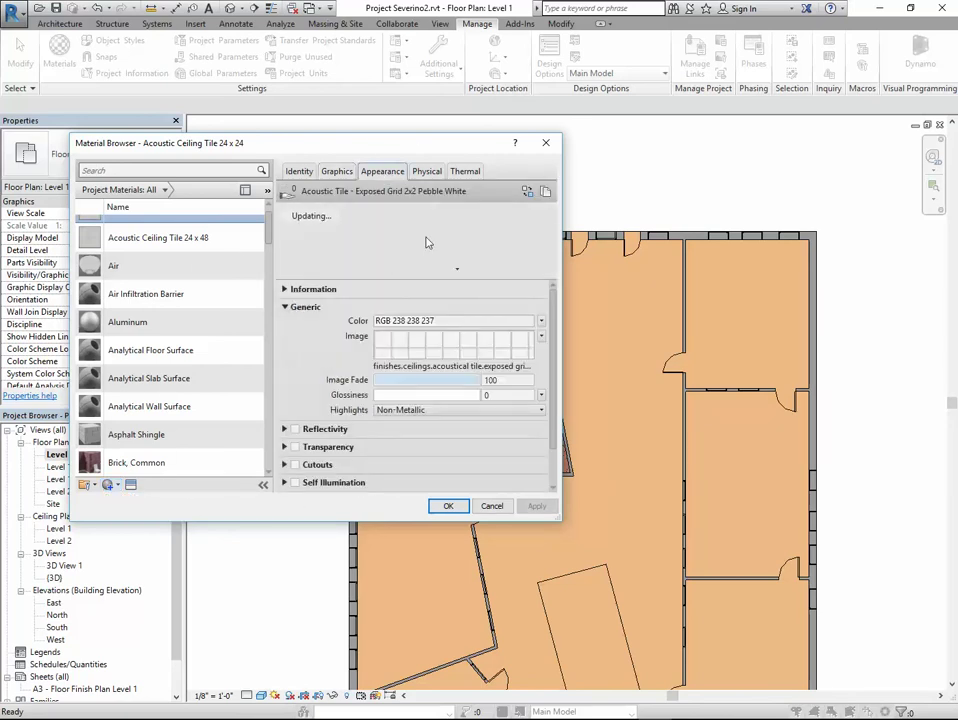
pyautogui.click(338, 172)
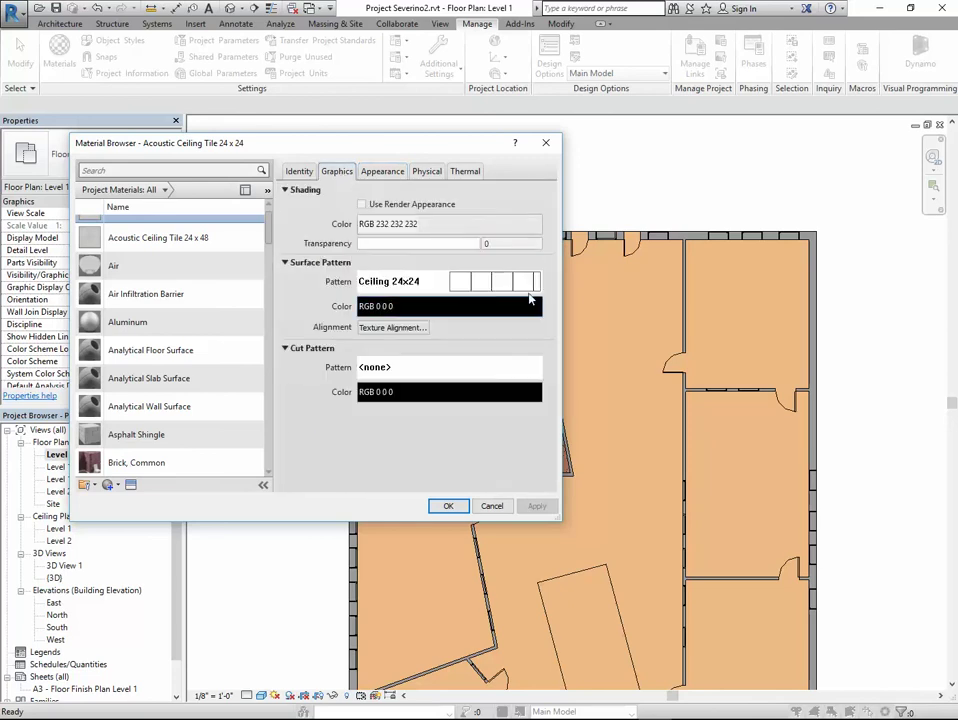
pyautogui.click(549, 144)
pyautogui.scroll(-3, 486, 253)
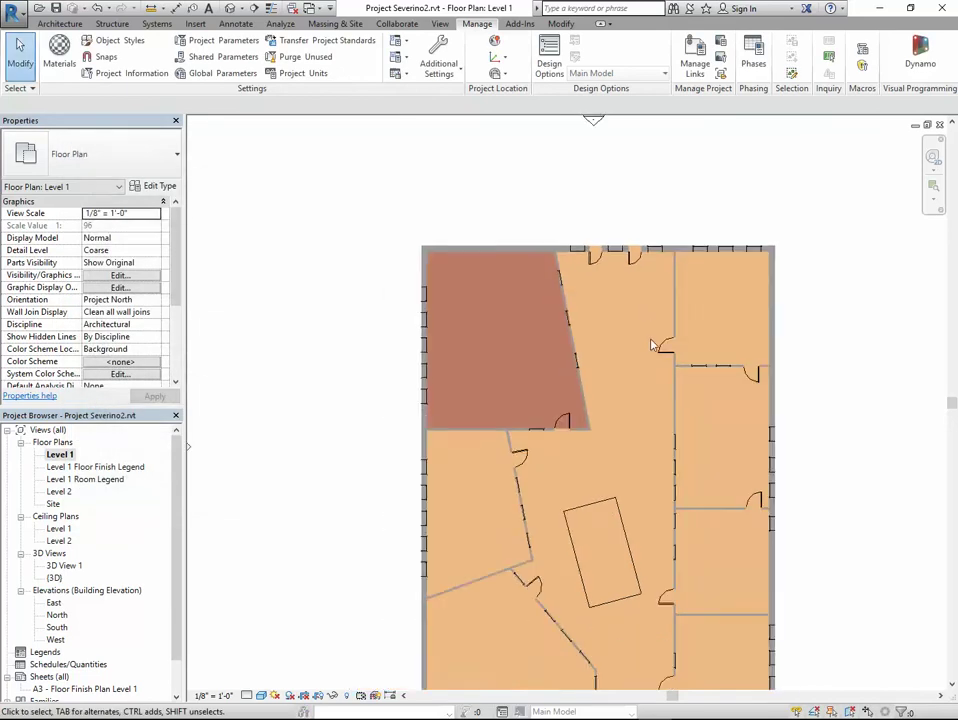
pyautogui.scroll(1, 533, 307)
pyautogui.scroll(1, 533, 307)
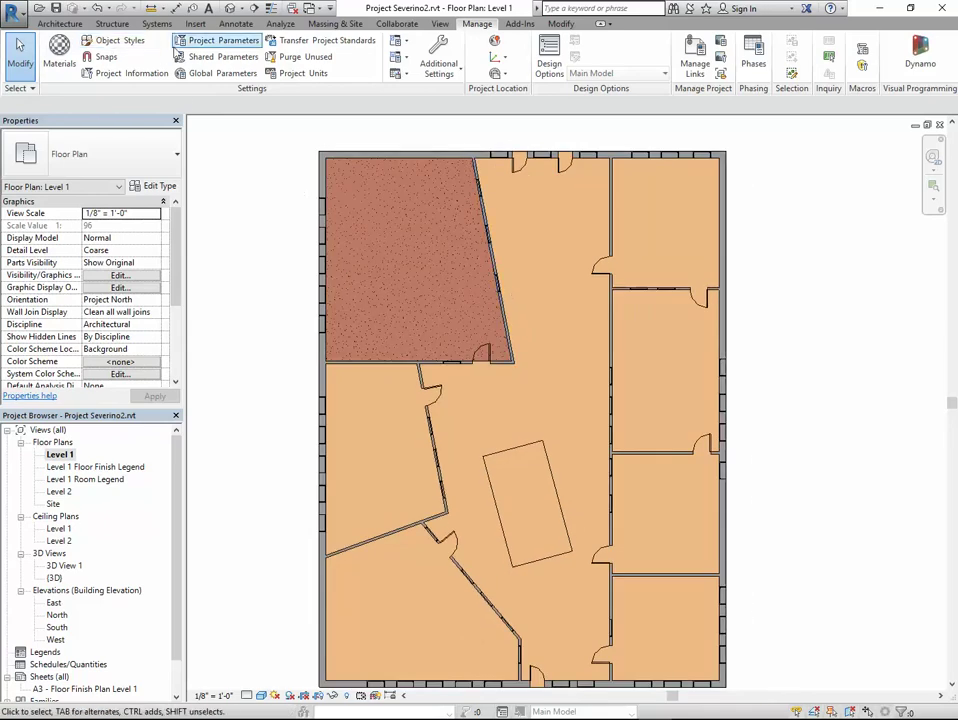
pyautogui.click(56, 25)
pyautogui.click(556, 24)
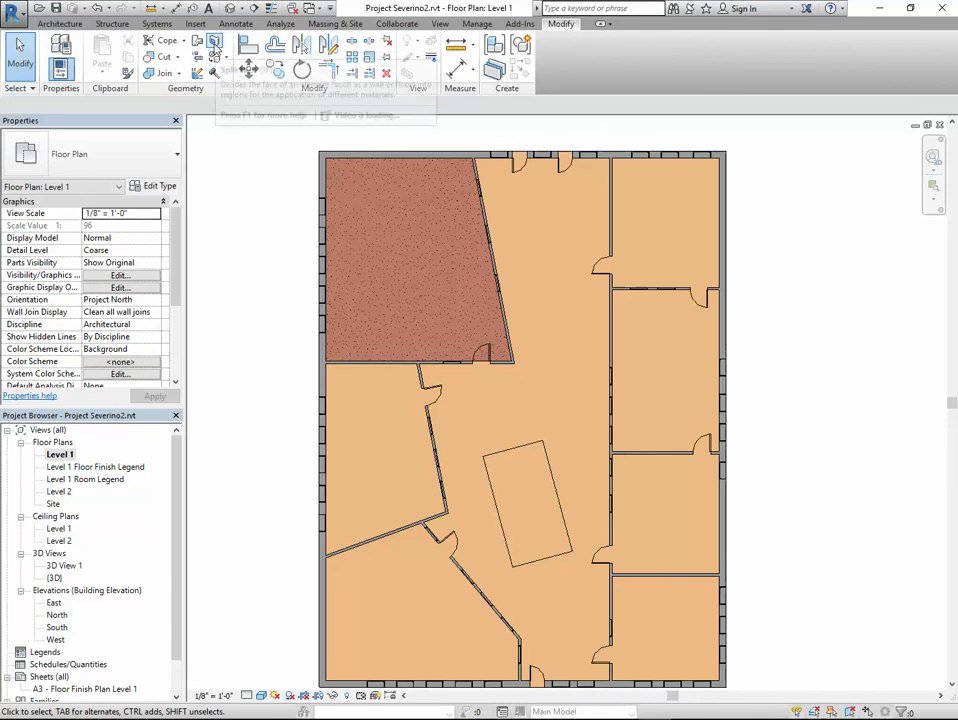
# Start a floor face split and trace the hall-side walls of the northwest room and the middle west room
pyautogui.click(214, 40)
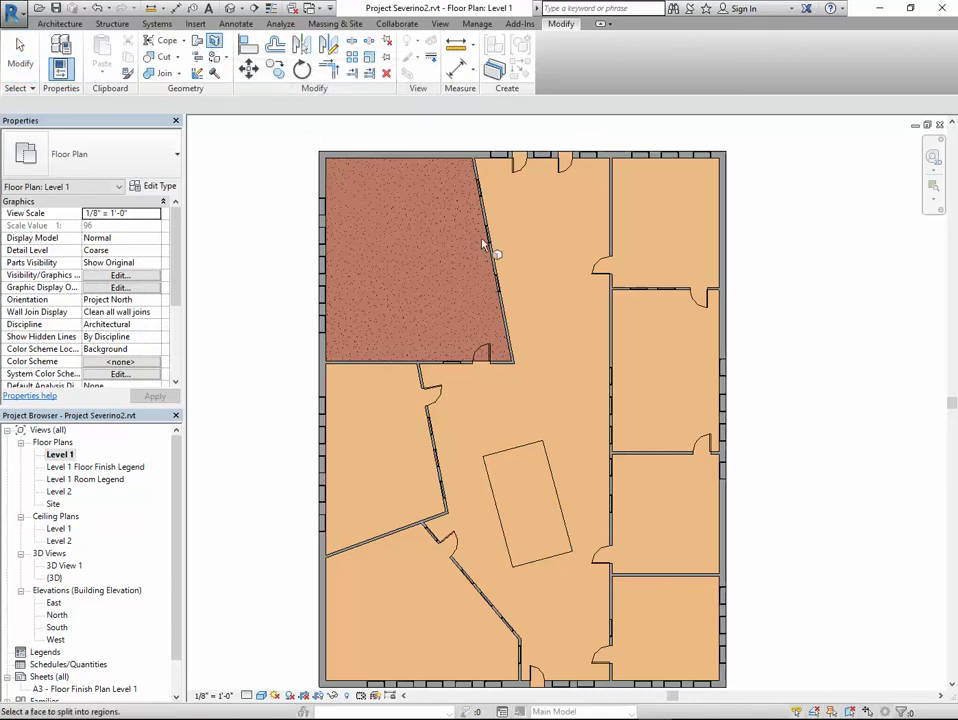
pyautogui.click(481, 153)
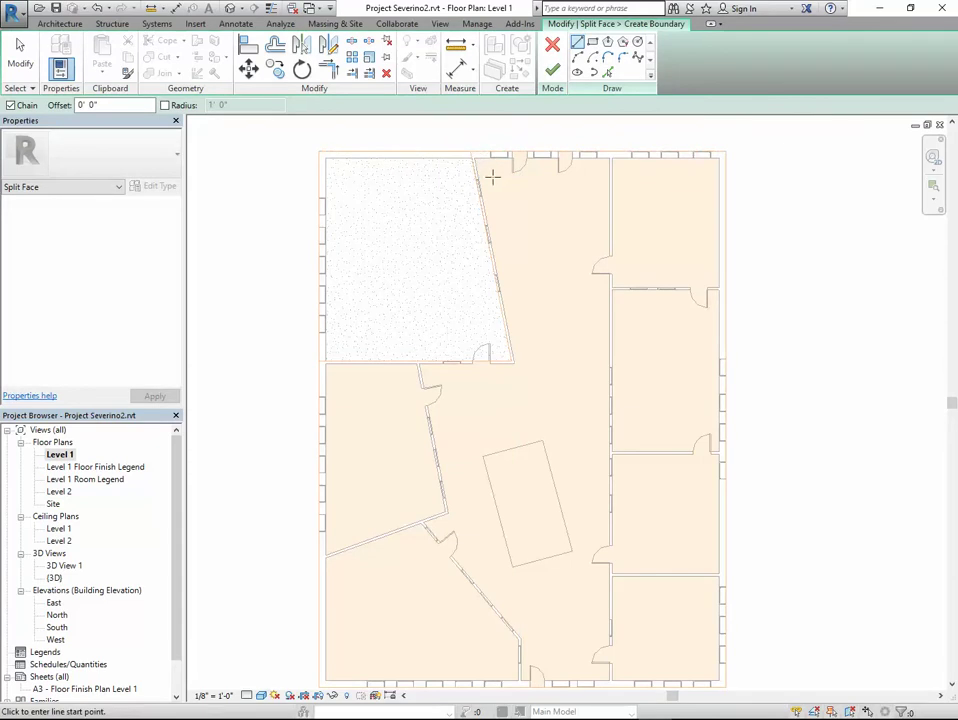
pyautogui.scroll(2, 492, 177)
pyautogui.click(608, 72)
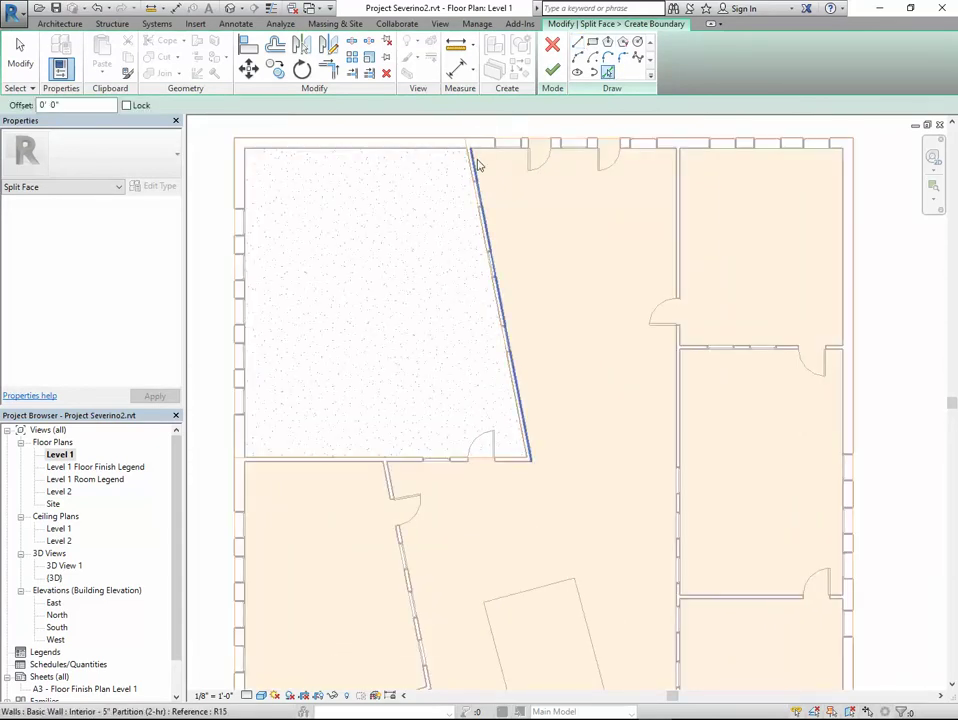
pyautogui.click(476, 165)
pyautogui.click(505, 464)
pyautogui.keyDown('ctrl'); pyautogui.scroll(-2, 436, 467); pyautogui.keyUp('ctrl')
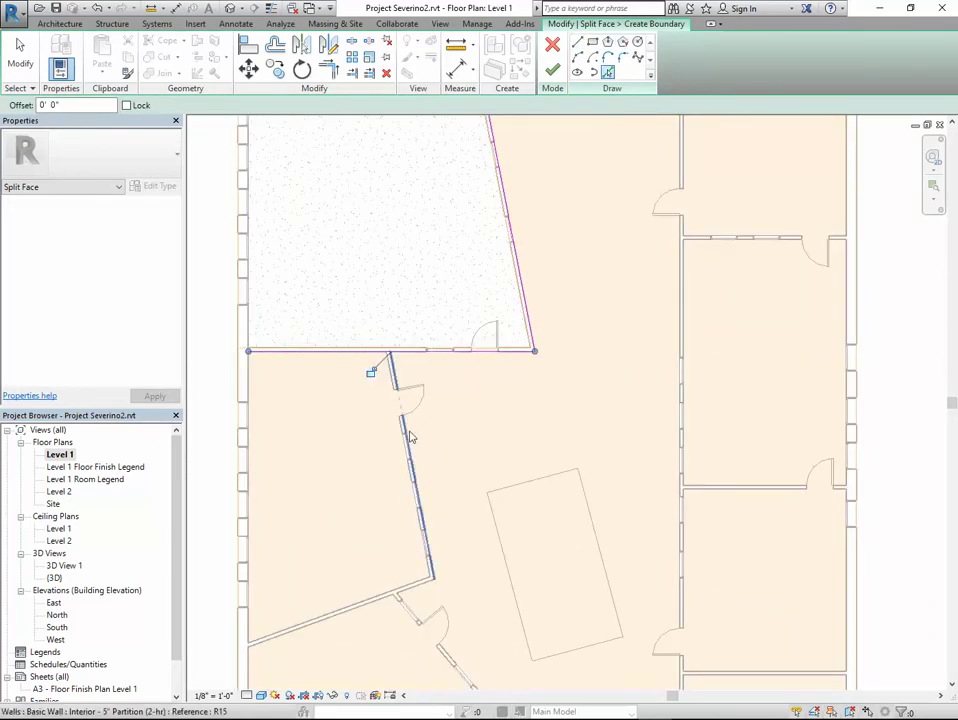
pyautogui.click(410, 438)
# Trace the hall-side faces of the southwest room's angled and short walls and the long east partition as split boundaries
pyautogui.keyDown('ctrl'); pyautogui.scroll(-2, 435, 416); pyautogui.keyUp('ctrl')
pyautogui.scroll(-1, 457, 394)
pyautogui.scroll(2, 428, 420)
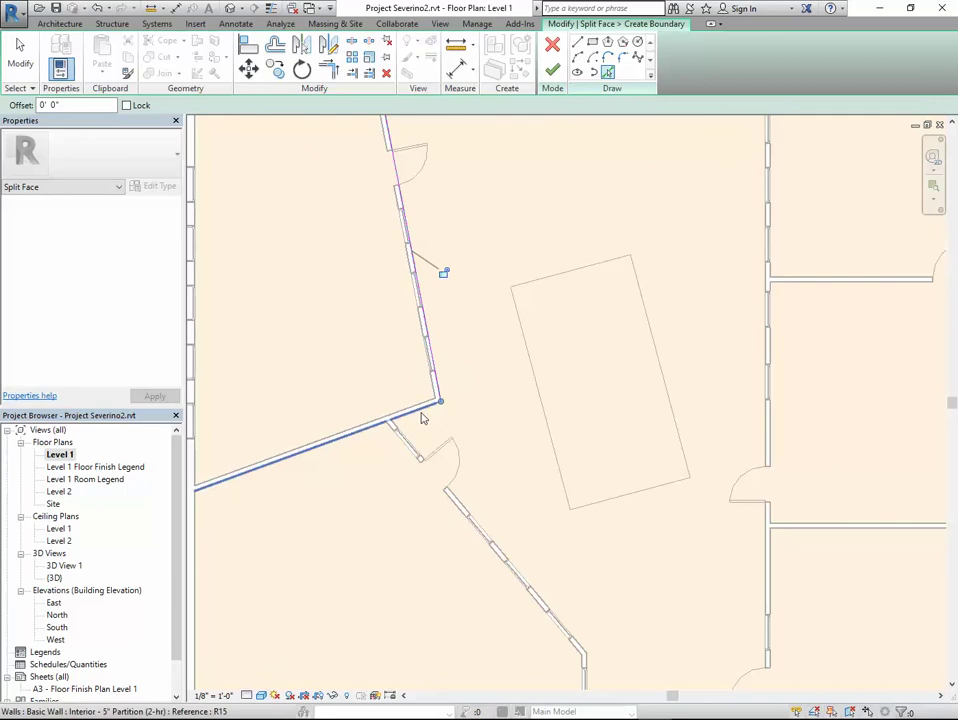
pyautogui.click(422, 423)
pyautogui.click(418, 450)
pyautogui.scroll(-2, 423, 449)
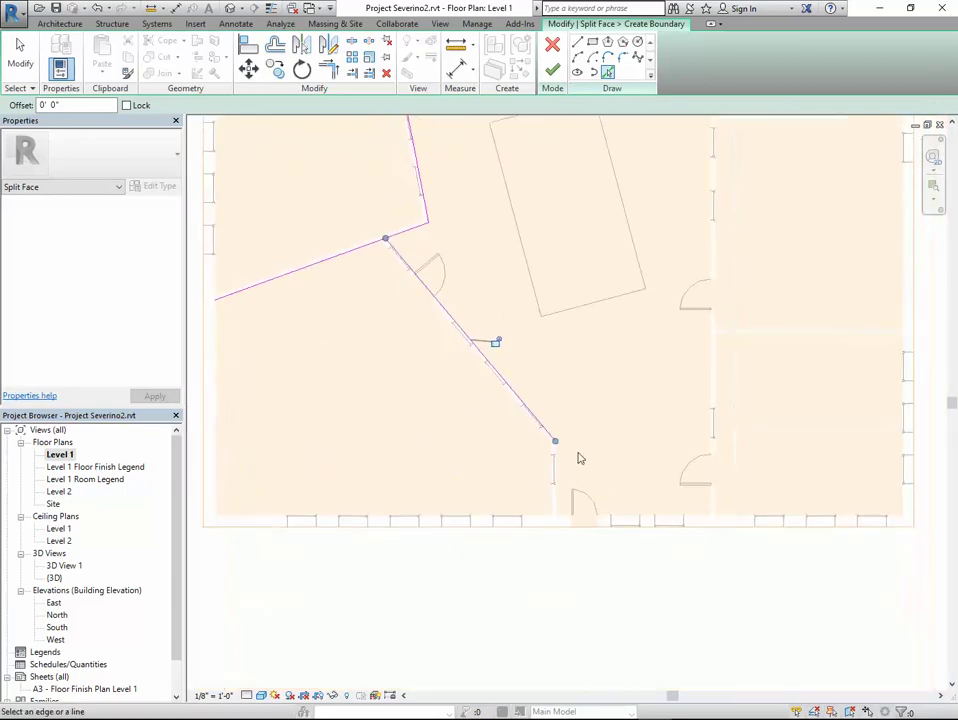
pyautogui.click(558, 472)
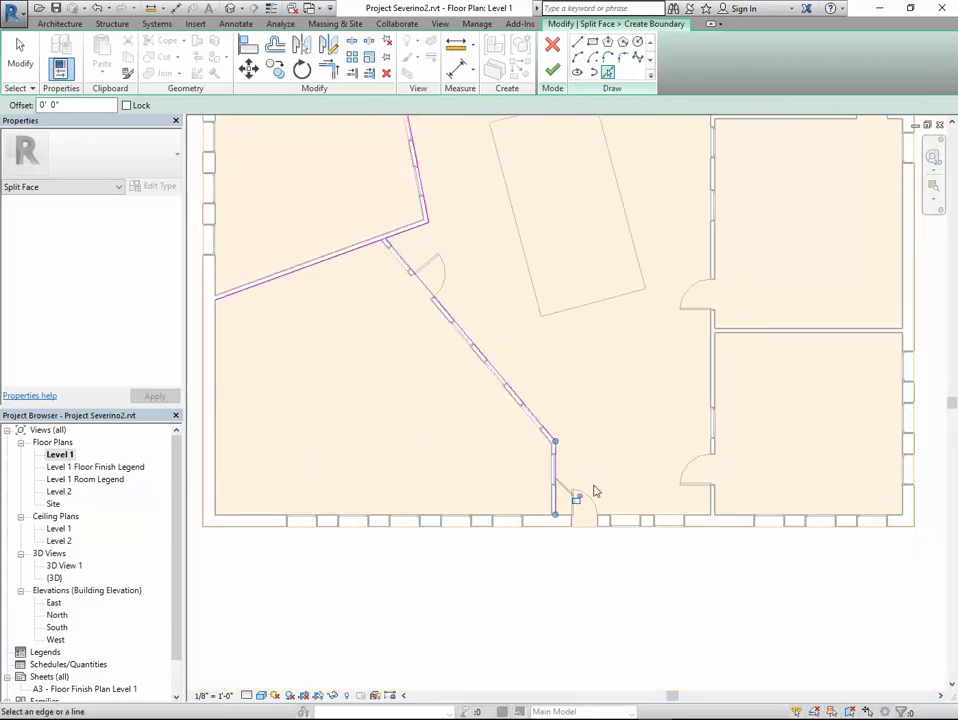
pyautogui.click(706, 320)
# Add the central rectangle's outline to the split boundary and try to finish the face split
pyautogui.scroll(-3, 654, 492)
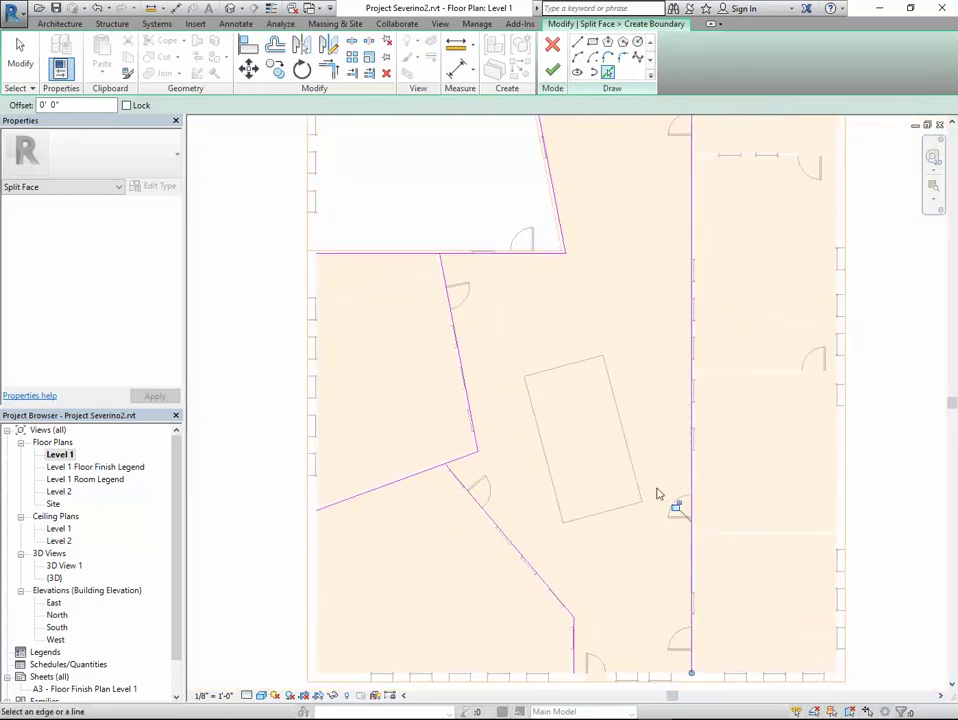
pyautogui.click(563, 465)
pyautogui.moveTo(659, 346); pyautogui.dragTo(637, 504, button='middle')
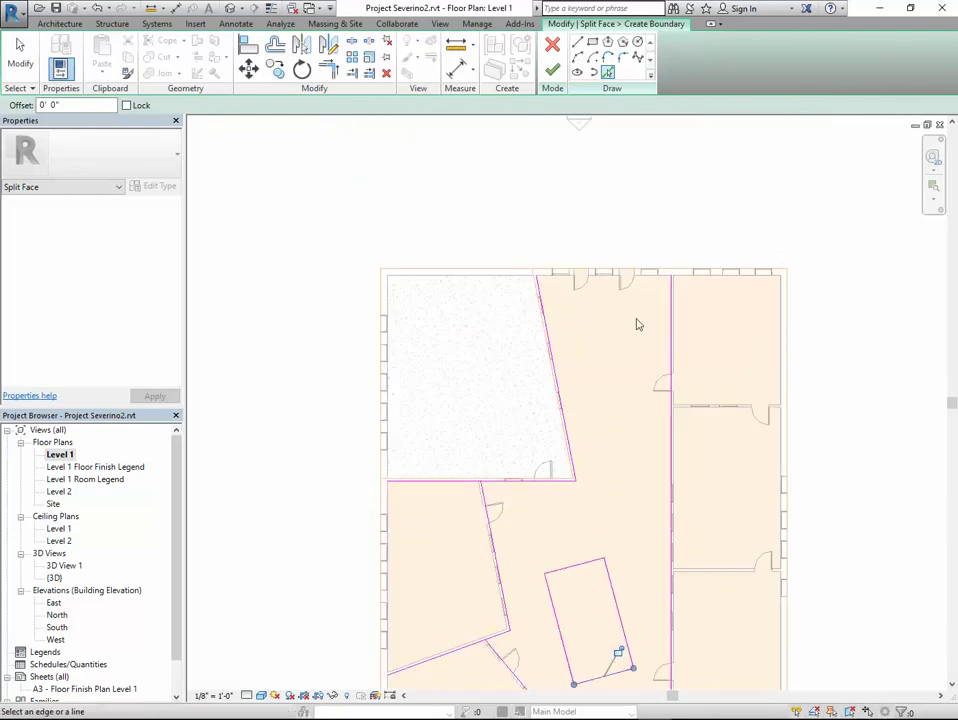
pyautogui.click(552, 70)
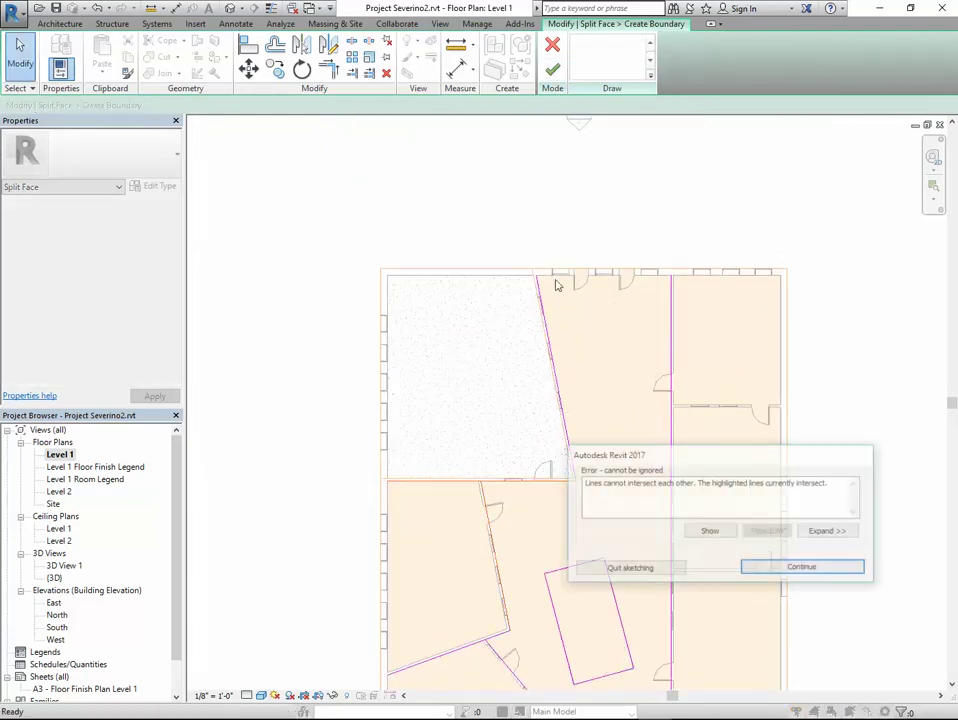
pyautogui.moveTo(713, 468); pyautogui.dragTo(680, 337)
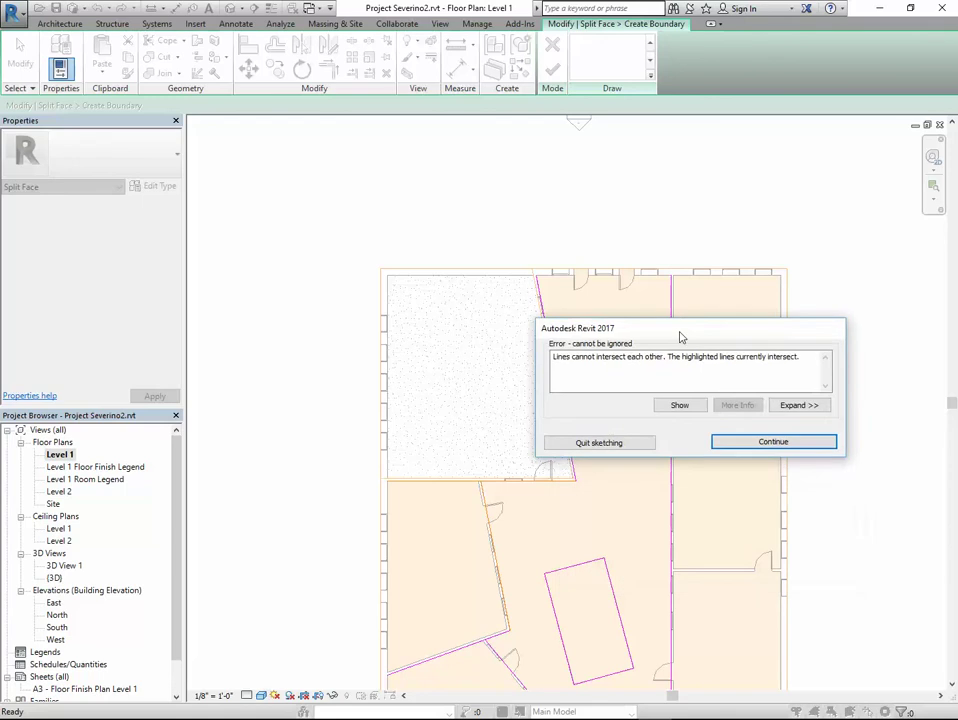
pyautogui.click(784, 446)
# Trim the boundary lines around the northwest room's south wall and extend the slanted and long east lines to the floor's north edge
pyautogui.moveTo(535, 527)
pyautogui.mouseDown(button='middle')
pyautogui.moveTo(544, 463)
pyautogui.moveTo(500, 570)
pyautogui.mouseUp(button='middle')
pyautogui.scroll(3, 560, 355)
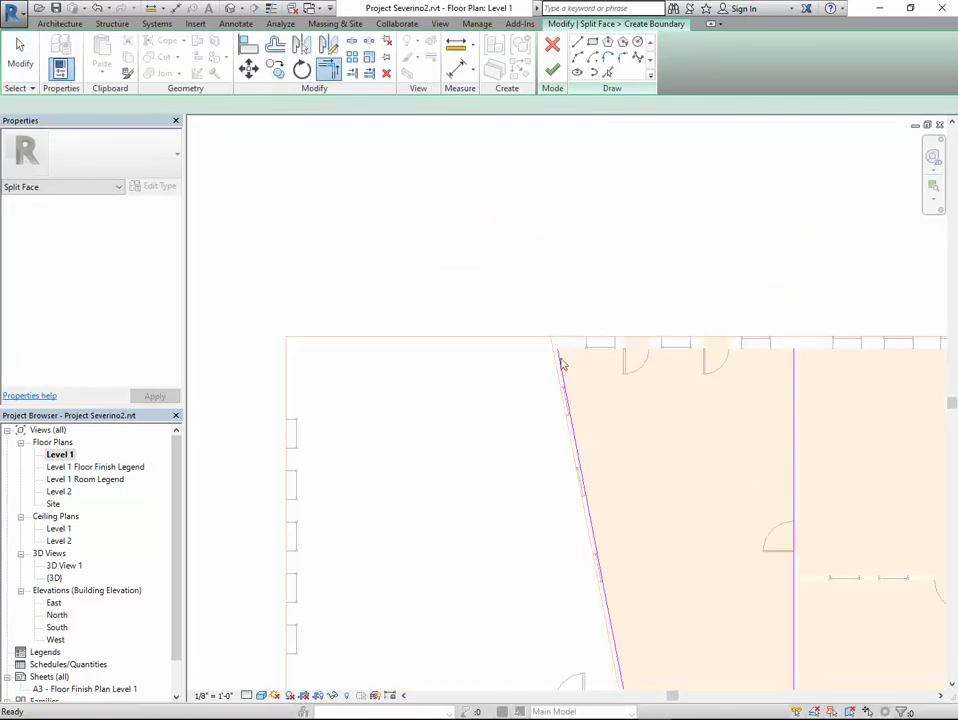
pyautogui.click(555, 341)
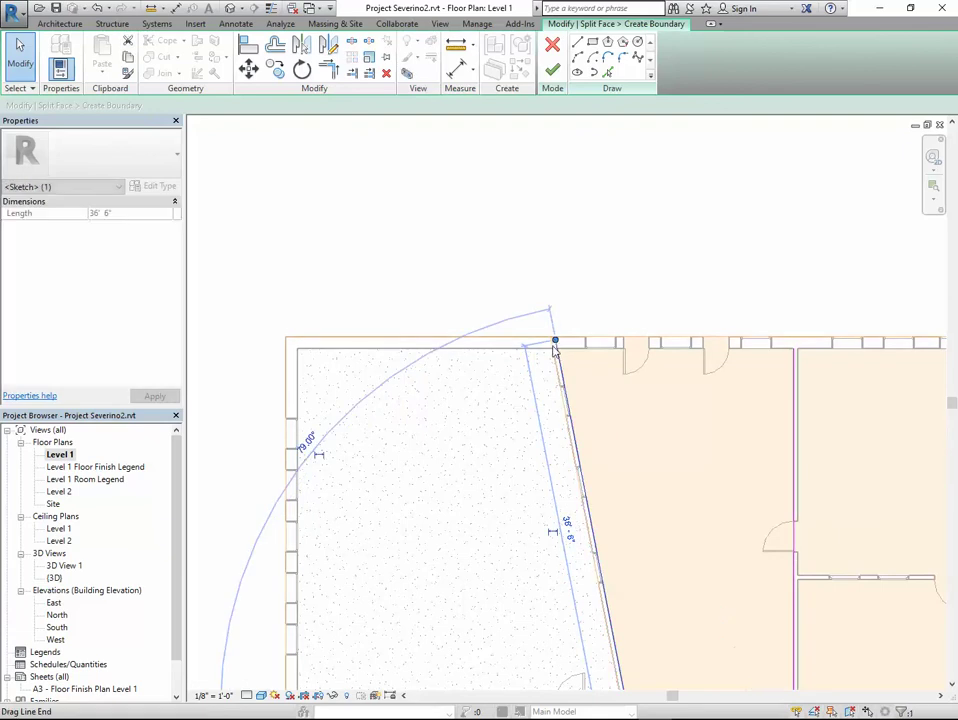
pyautogui.scroll(4, 558, 332)
pyautogui.scroll(-3, 600, 355)
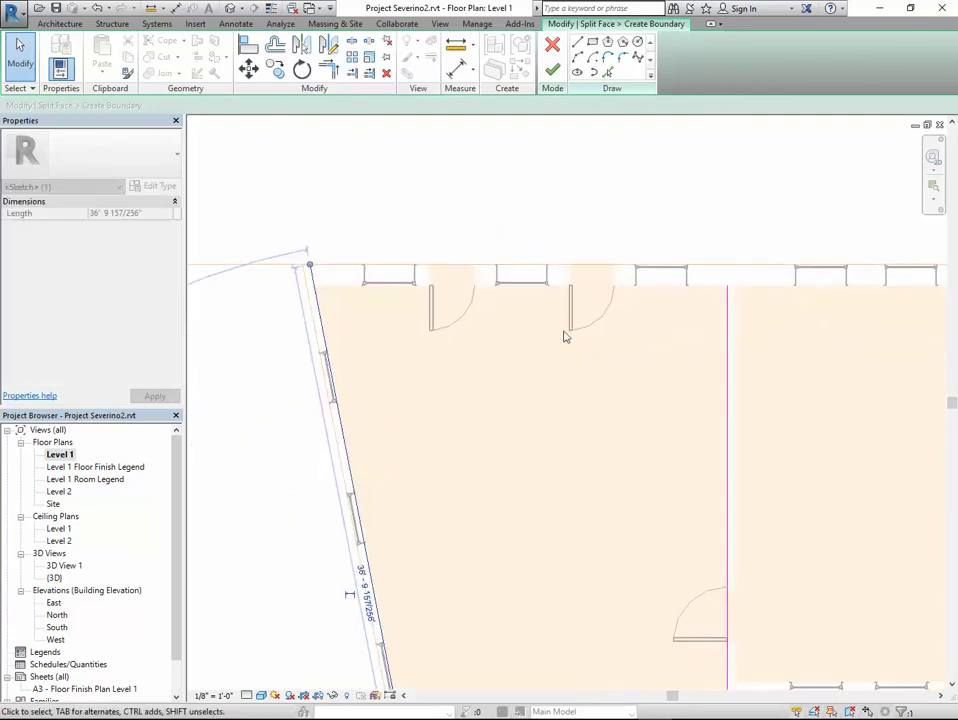
pyautogui.click(730, 305)
pyautogui.moveTo(728, 290); pyautogui.dragTo(728, 242)
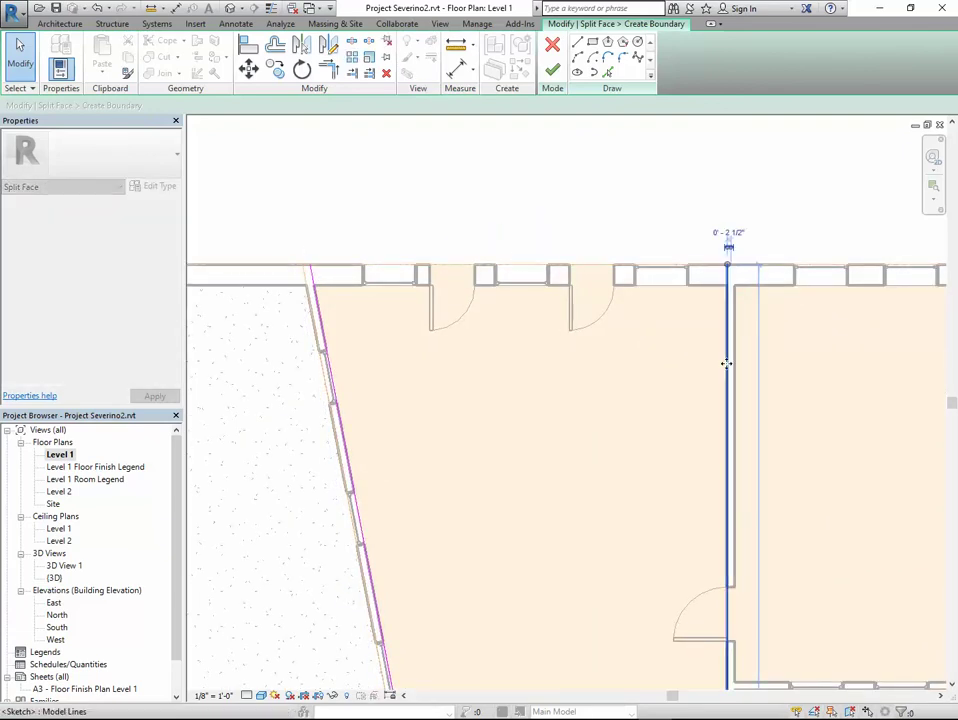
# Extend the lower ends of the long east line and the southwest room's short line to the floor's south edge
pyautogui.scroll(-4, 728, 364)
pyautogui.moveTo(710, 663); pyautogui.dragTo(710, 488, button='middle')
pyautogui.scroll(3, 710, 488)
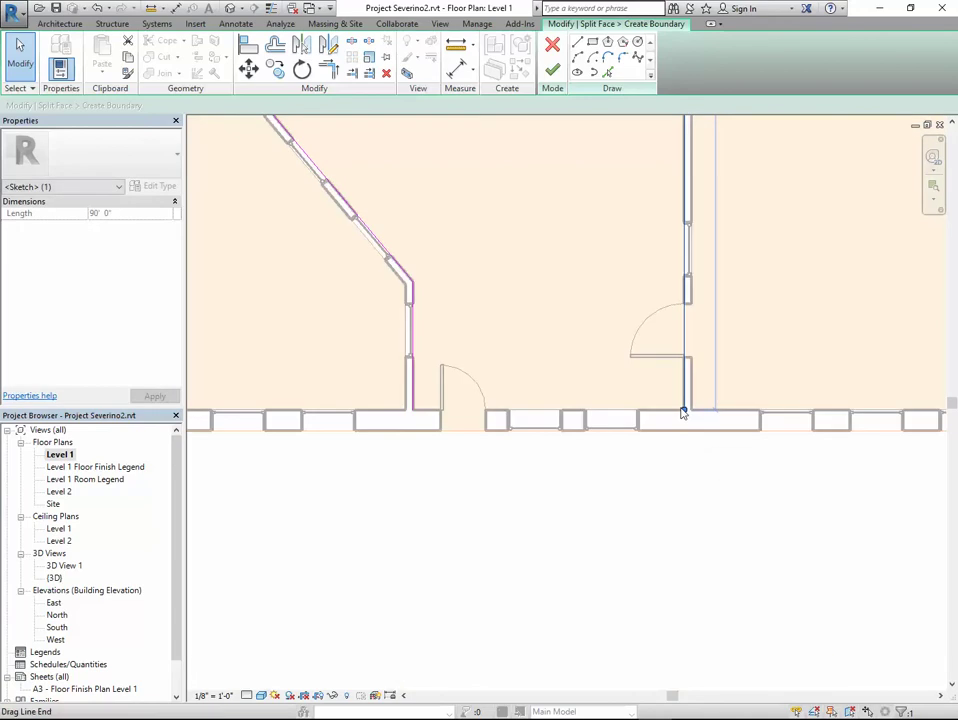
pyautogui.moveTo(684, 413); pyautogui.dragTo(684, 431)
pyautogui.scroll(-2, 545, 483)
pyautogui.moveTo(545, 483); pyautogui.dragTo(623, 515, button='middle')
pyautogui.click(516, 410)
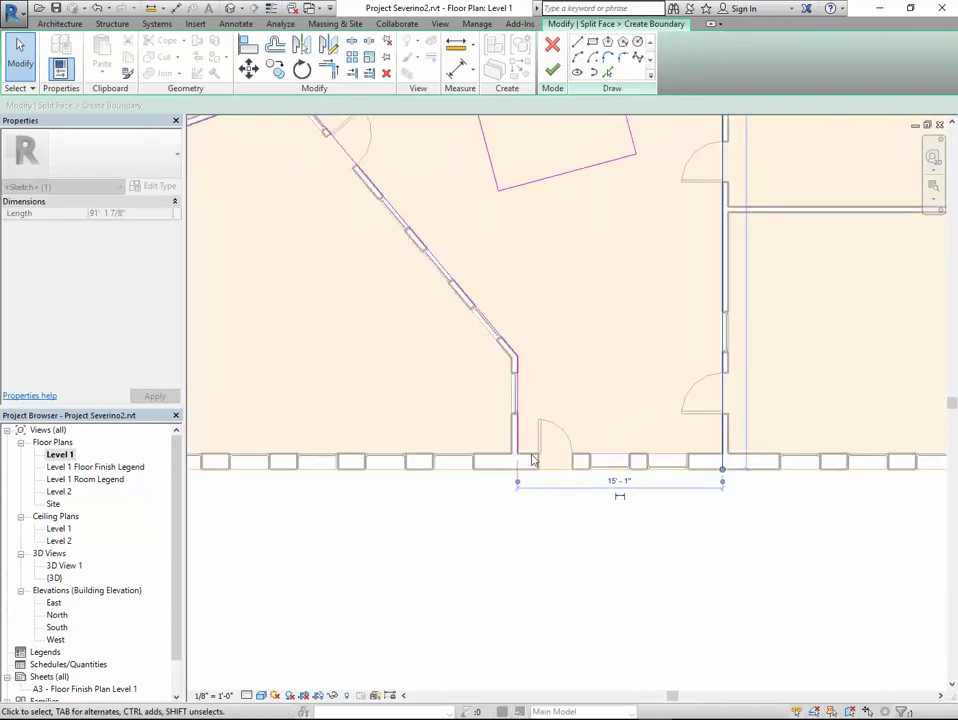
pyautogui.moveTo(518, 455); pyautogui.dragTo(516, 471)
# Trim the boundary lines where the two west rooms' slanted walls meet, keeping only the hall-side segments
pyautogui.scroll(-2, 430, 410)
pyautogui.click(430, 410)
pyautogui.scroll(3, 384, 347)
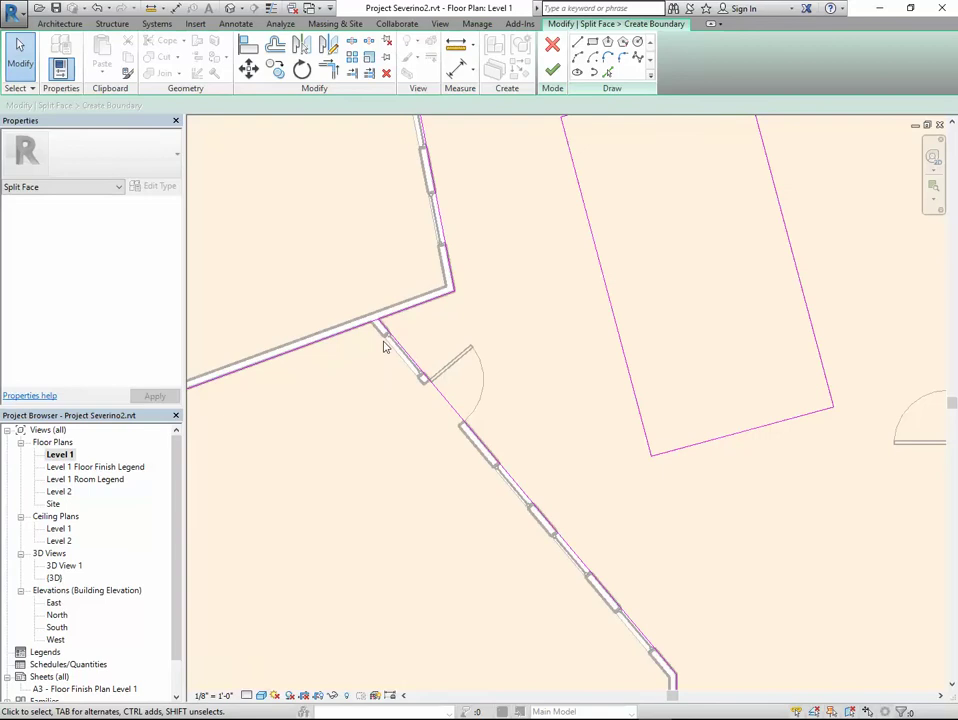
pyautogui.press('t')
pyautogui.press('r')
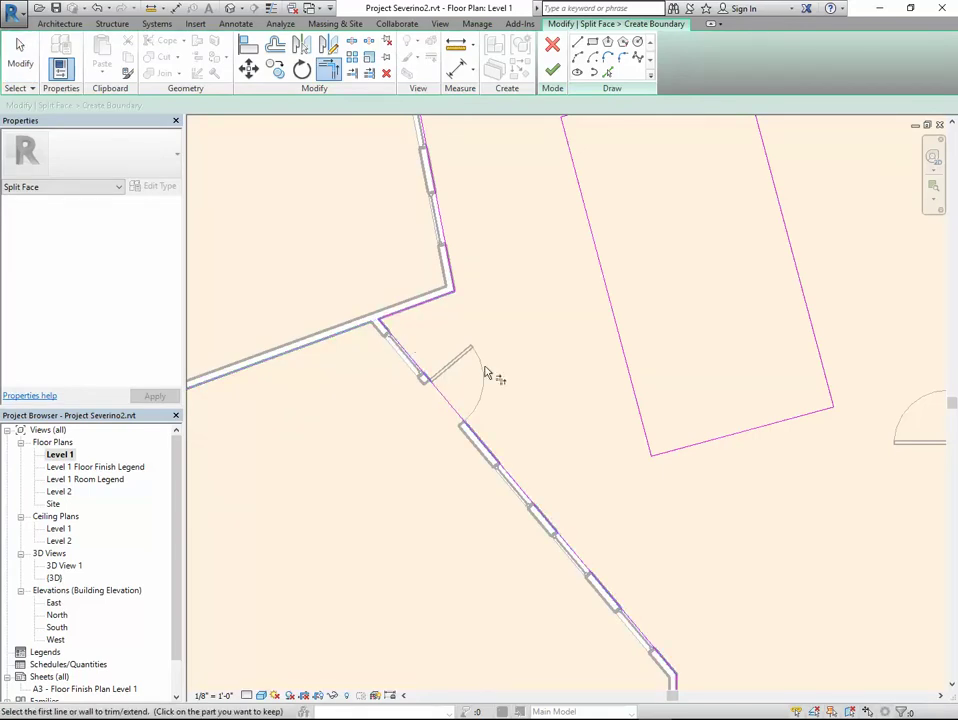
pyautogui.scroll(-4, 547, 342)
pyautogui.scroll(-3, 547, 342)
pyautogui.press('Escape')
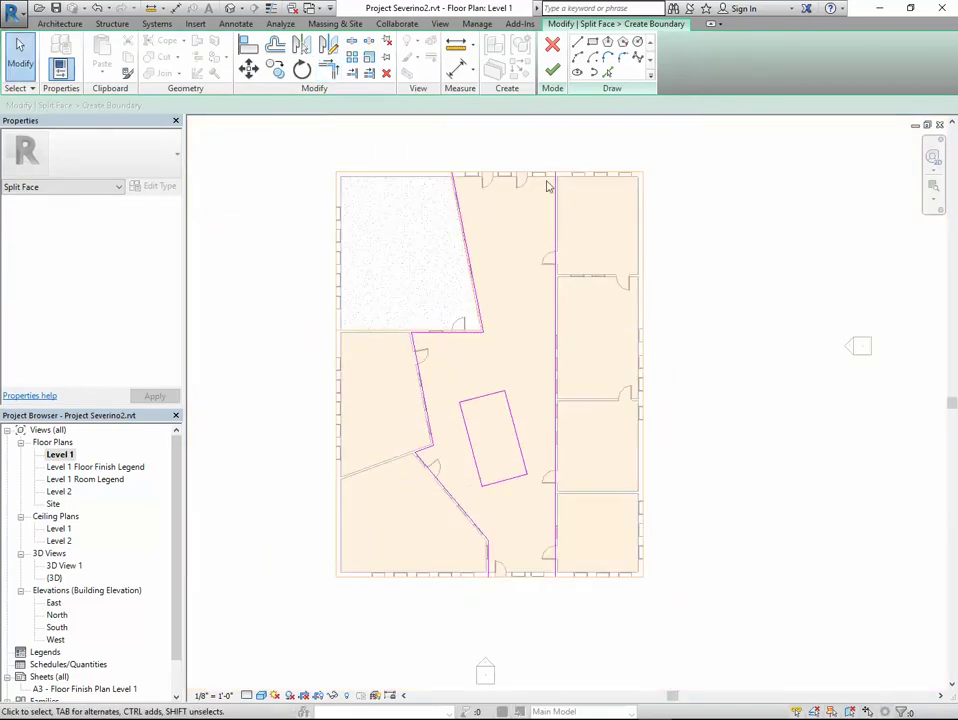
# Try to finish the split, delete the central rectangle from its sketch, and finish the hall's face split
pyautogui.click(551, 72)
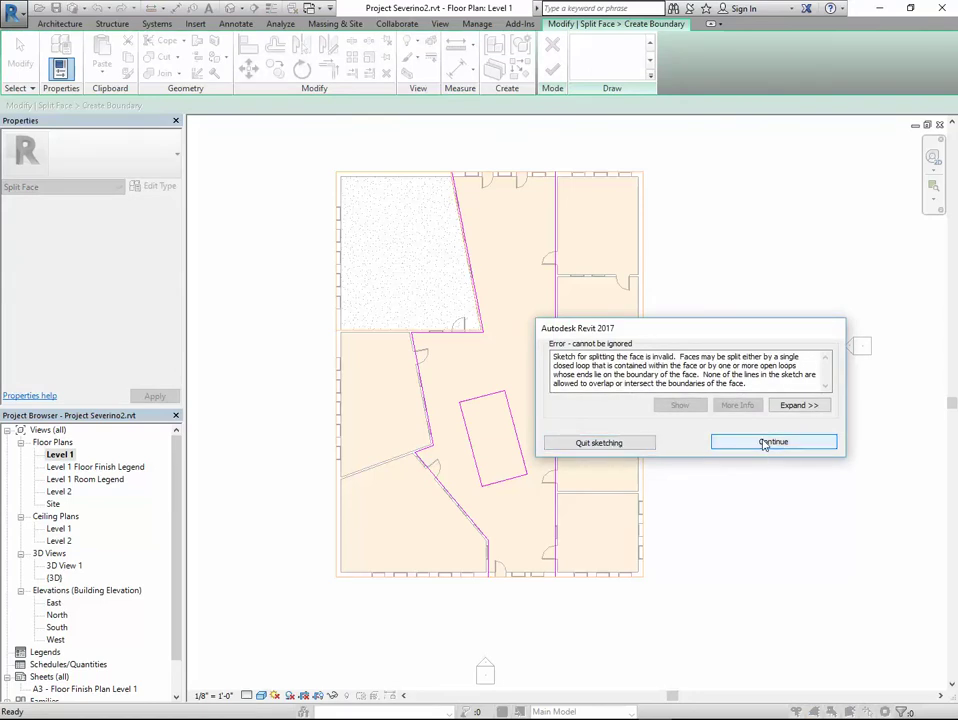
pyautogui.moveTo(681, 328); pyautogui.dragTo(695, 245)
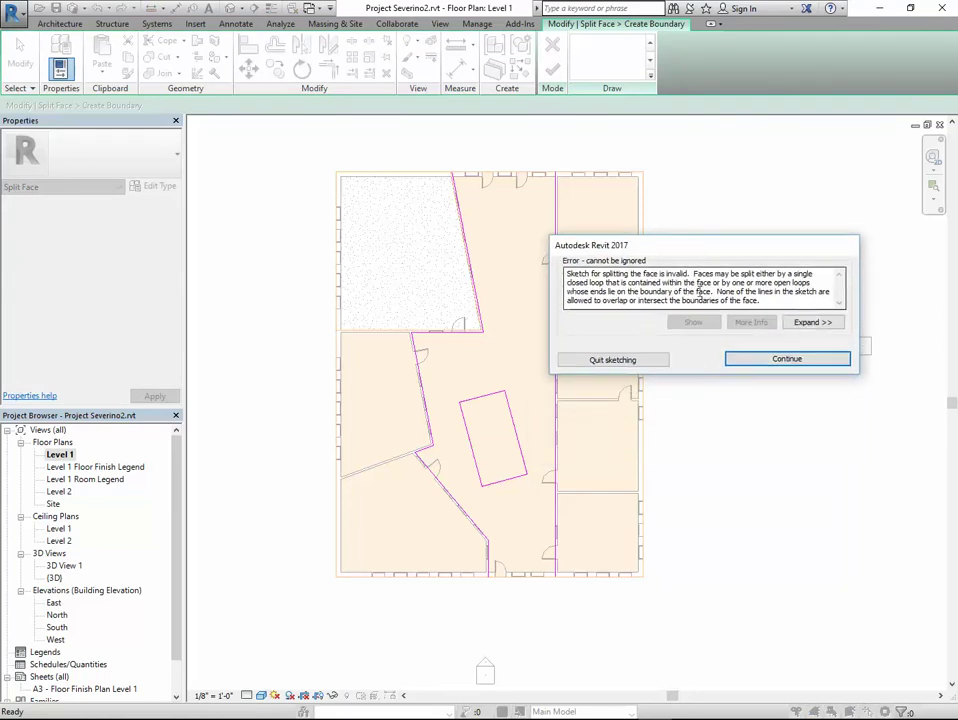
pyautogui.click(763, 359)
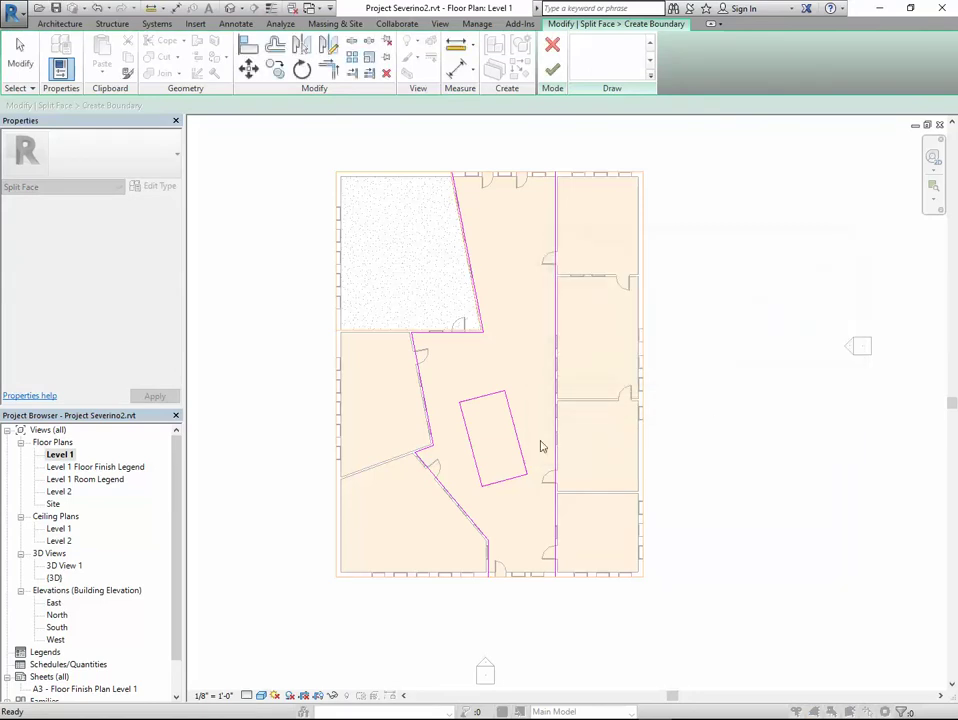
pyautogui.moveTo(533, 392)
pyautogui.mouseDown()
pyautogui.moveTo(463, 480)
pyautogui.moveTo(483, 487)
pyautogui.mouseUp()
pyautogui.press('Delete')
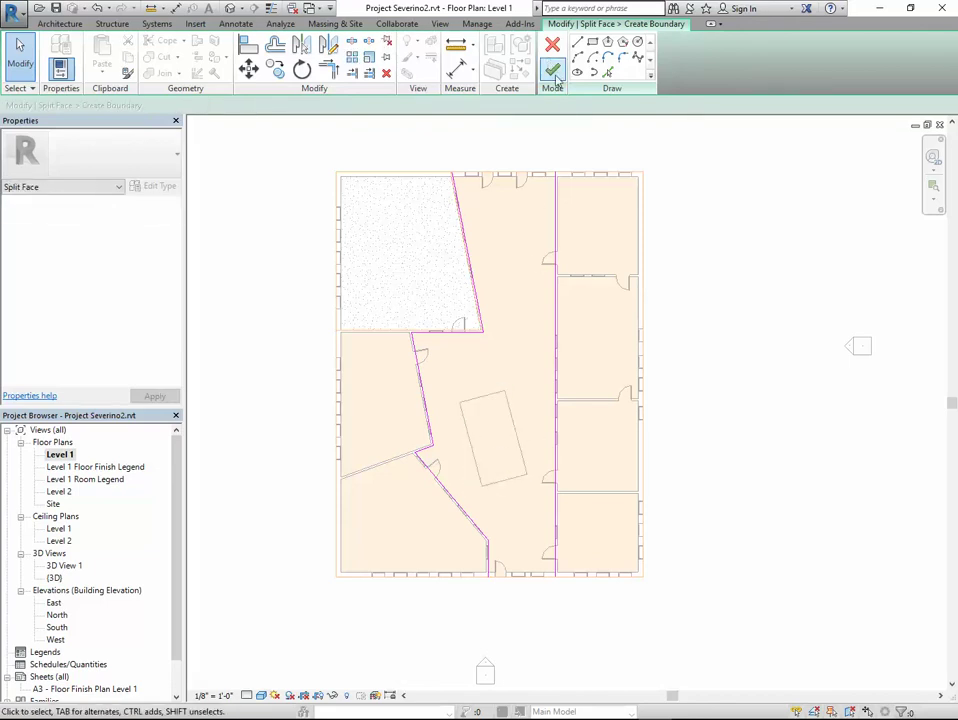
pyautogui.click(553, 72)
pyautogui.click(723, 452)
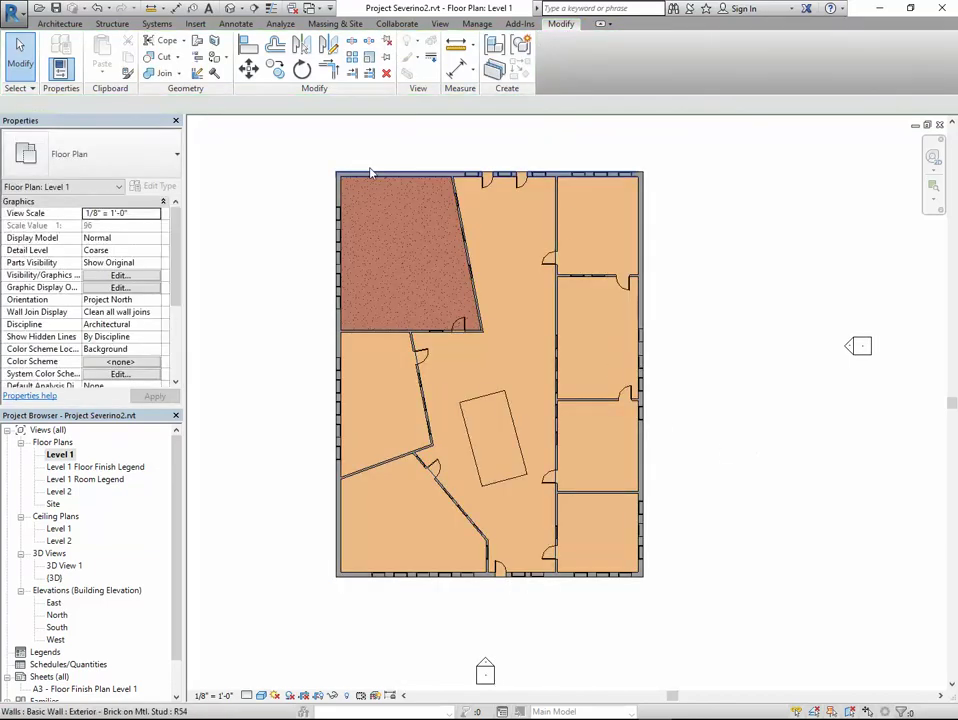
# Paint the central hall's floor region with the Oak Flooring material and leave the Paint tool
pyautogui.click(218, 58)
pyautogui.moveTo(295, 214); pyautogui.dragTo(296, 415)
pyautogui.click(204, 314)
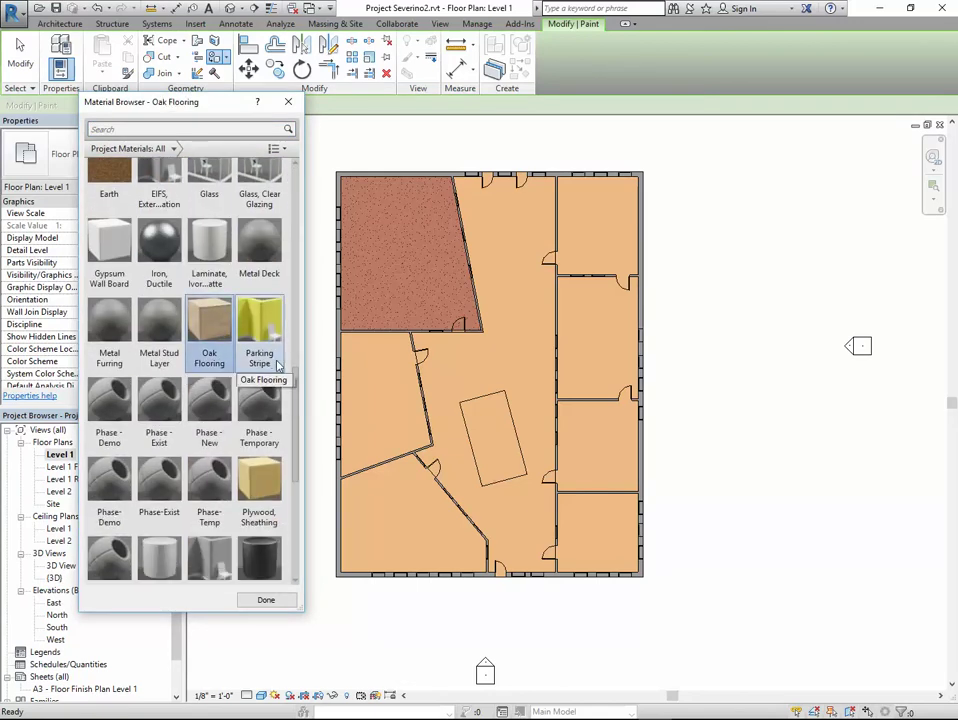
pyautogui.click(522, 440)
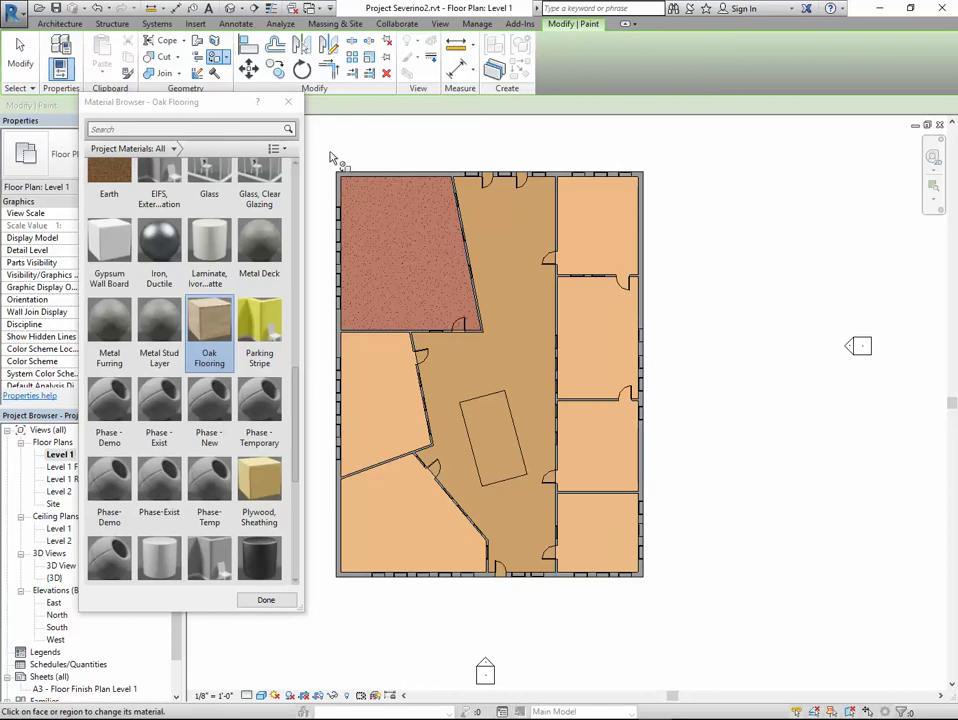
pyautogui.press('Escape')
# Split the oak floor face along the outline of the central rectangle
pyautogui.click(214, 41)
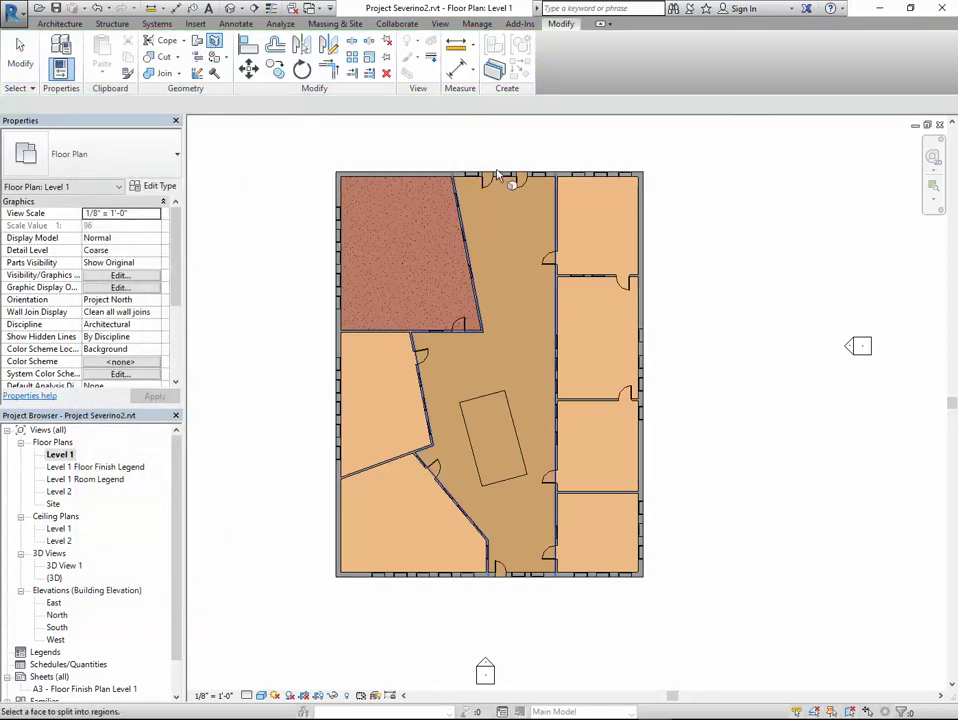
pyautogui.click(480, 332)
pyautogui.click(607, 72)
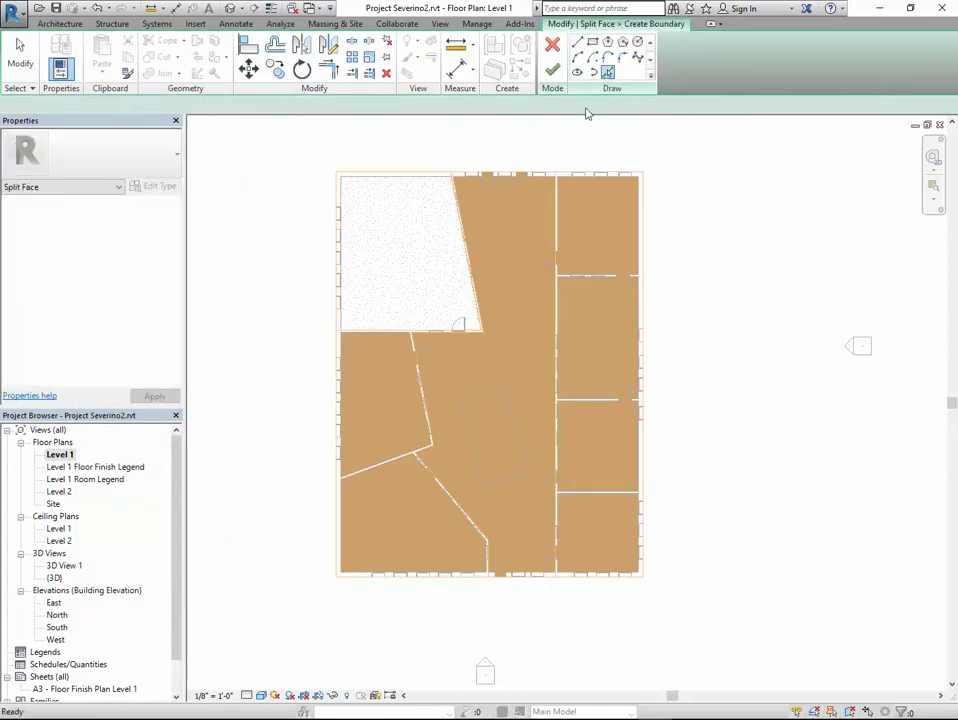
pyautogui.click(478, 402)
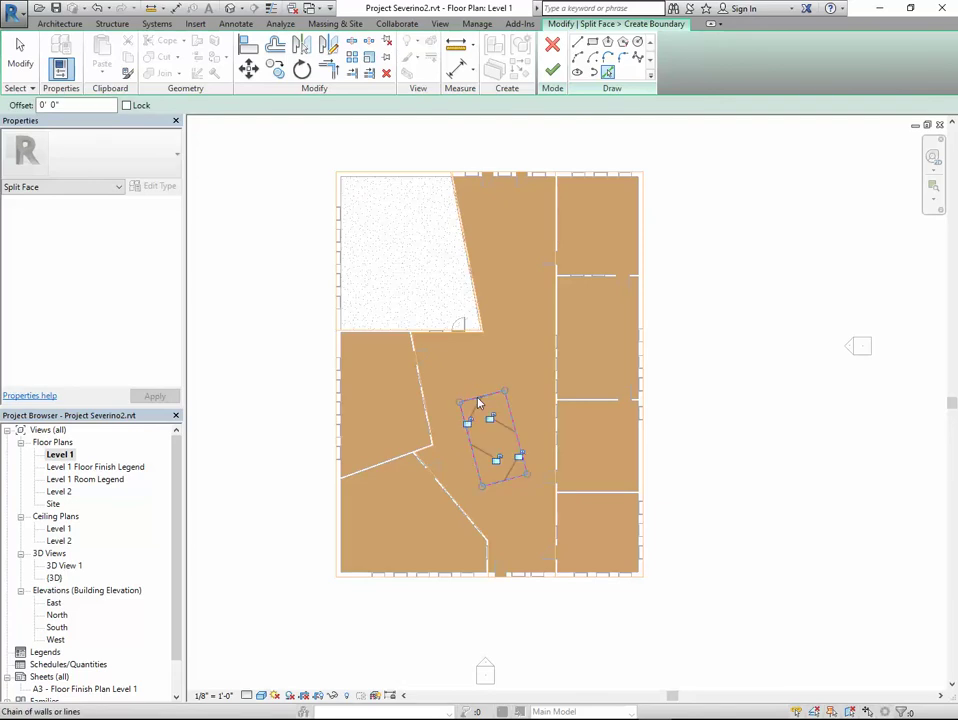
pyautogui.click(552, 72)
pyautogui.press('Escape')
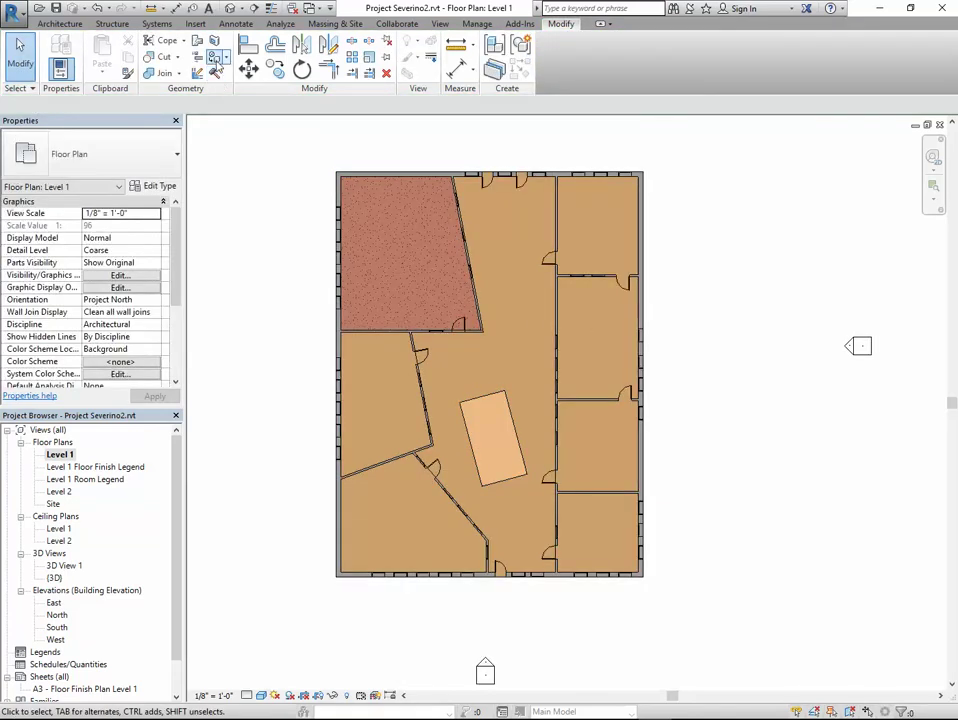
# Search the project materials for "concrete" and paint the central rectangle with Concrete, Cast-in-Place gray
pyautogui.click(215, 58)
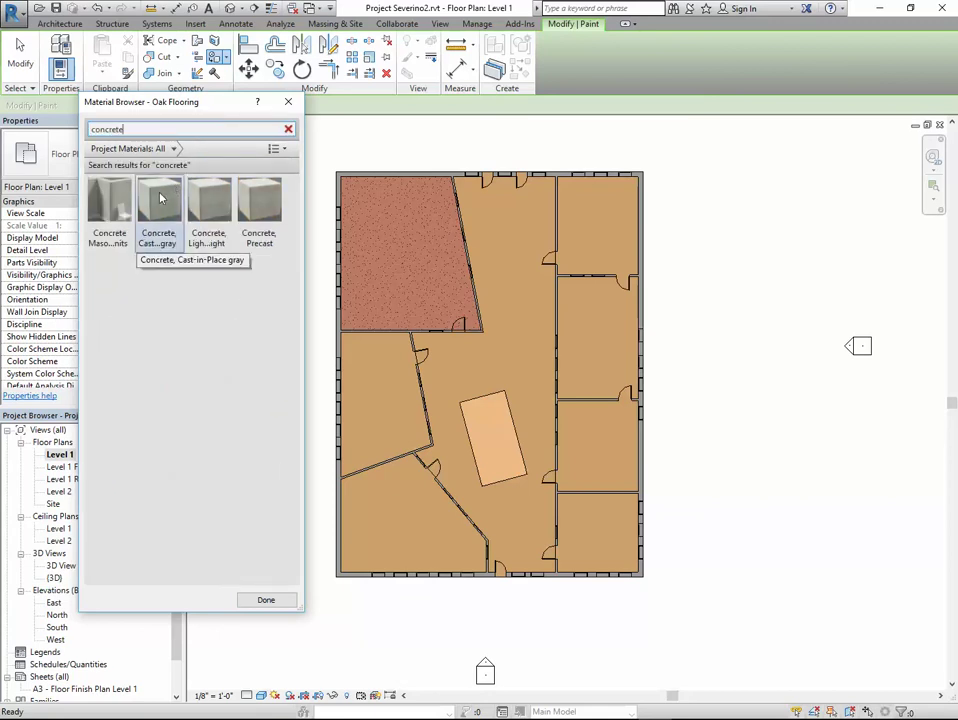
pyautogui.click(159, 202)
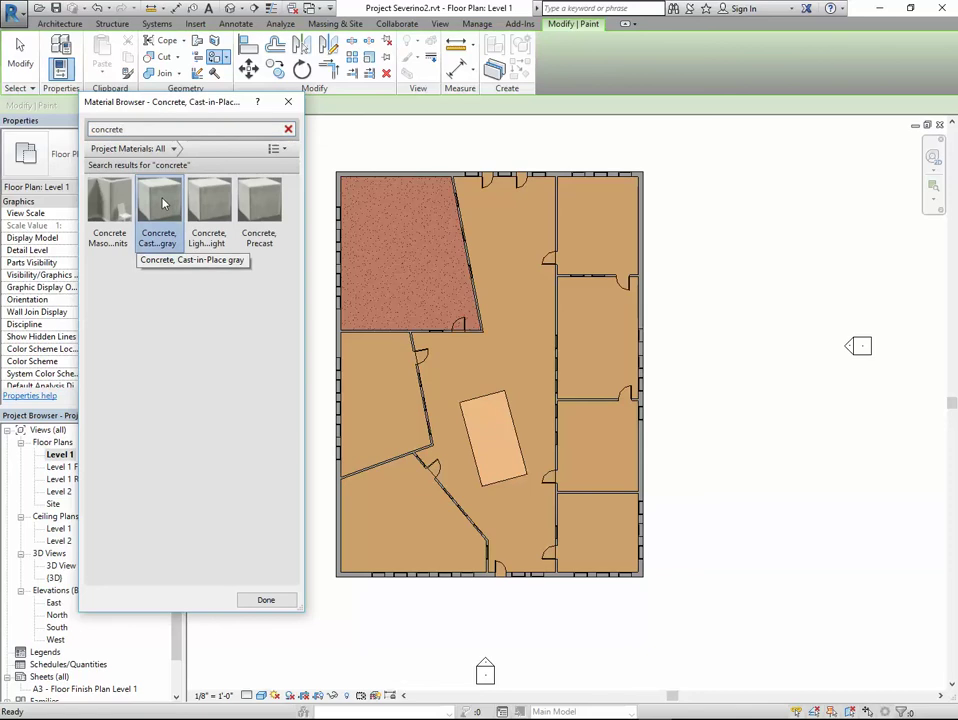
pyautogui.click(483, 430)
pyautogui.click(266, 600)
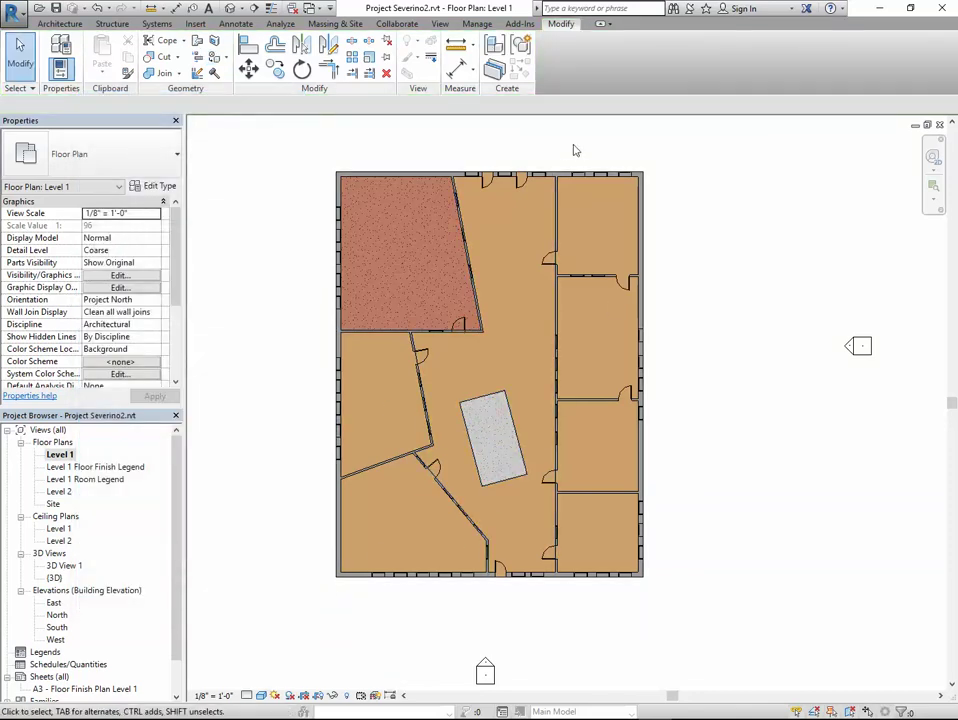
pyautogui.scroll(1, 507, 222)
pyautogui.scroll(-1, 552, 304)
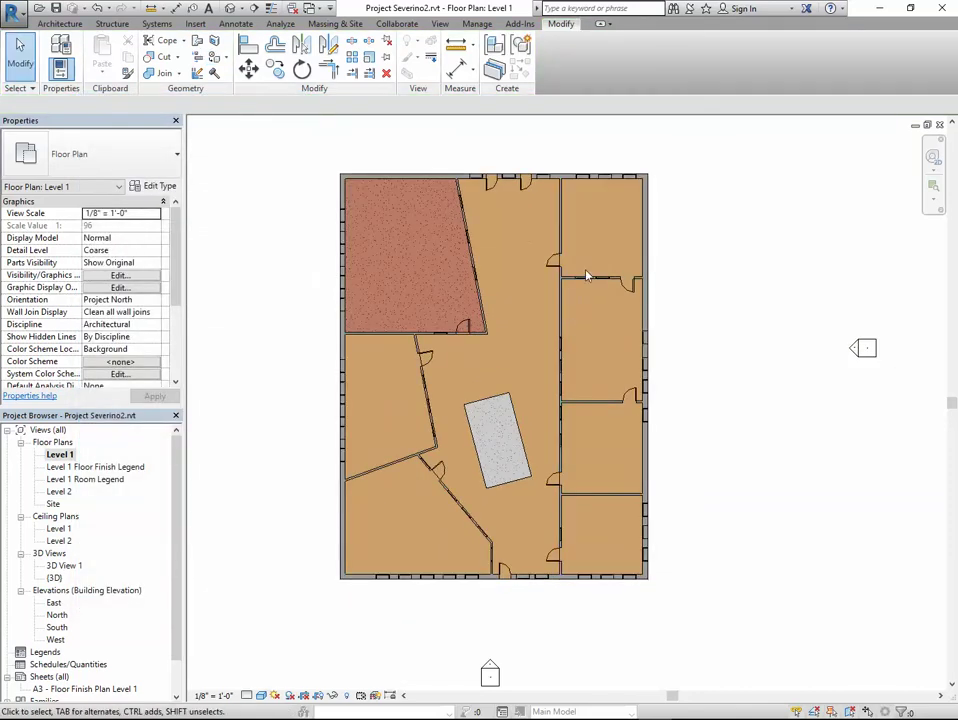
# Paint the floor faces of the four rooms along the plan's east side with the Carpet (1) material
pyautogui.click(216, 60)
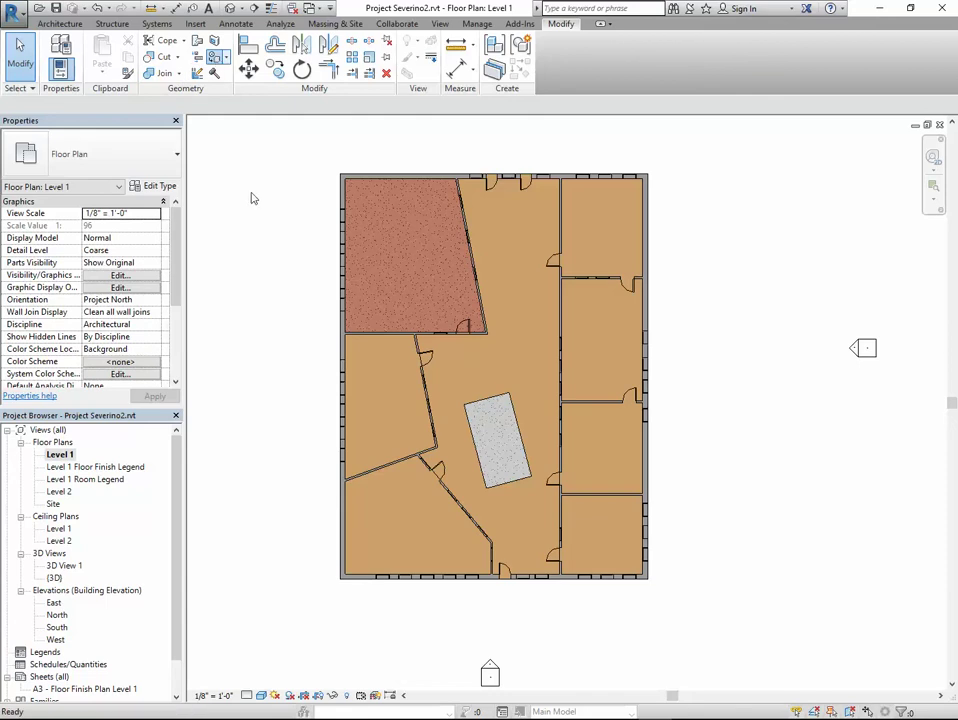
pyautogui.click(259, 280)
pyautogui.click(638, 238)
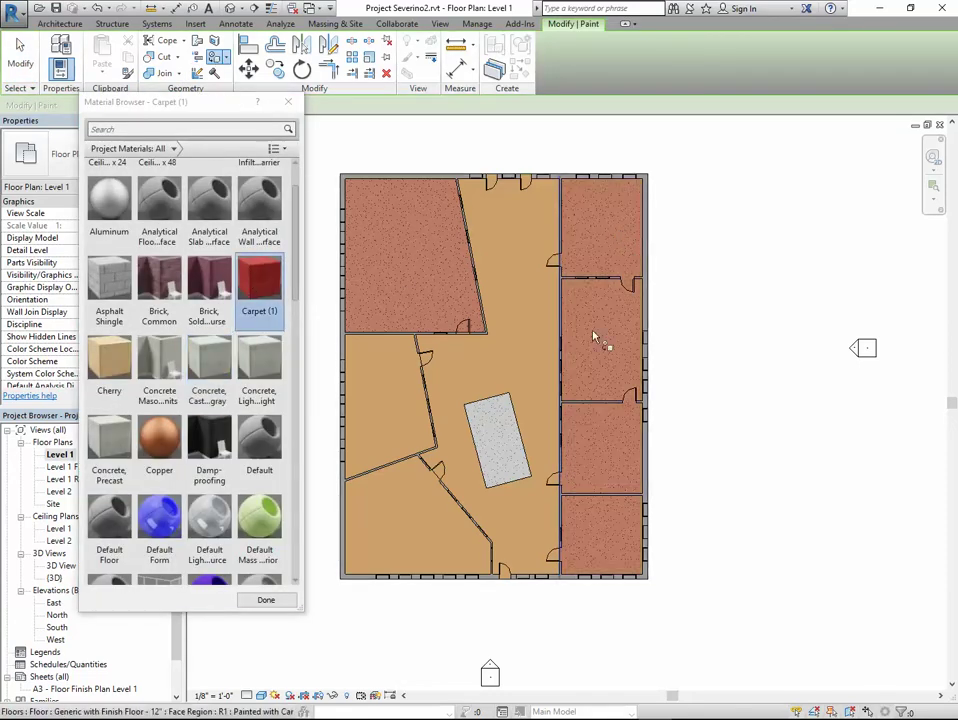
# Try the Copper and Iron, Ductile materials on the floor of the two rooms in the plan's southwest area
pyautogui.click(159, 440)
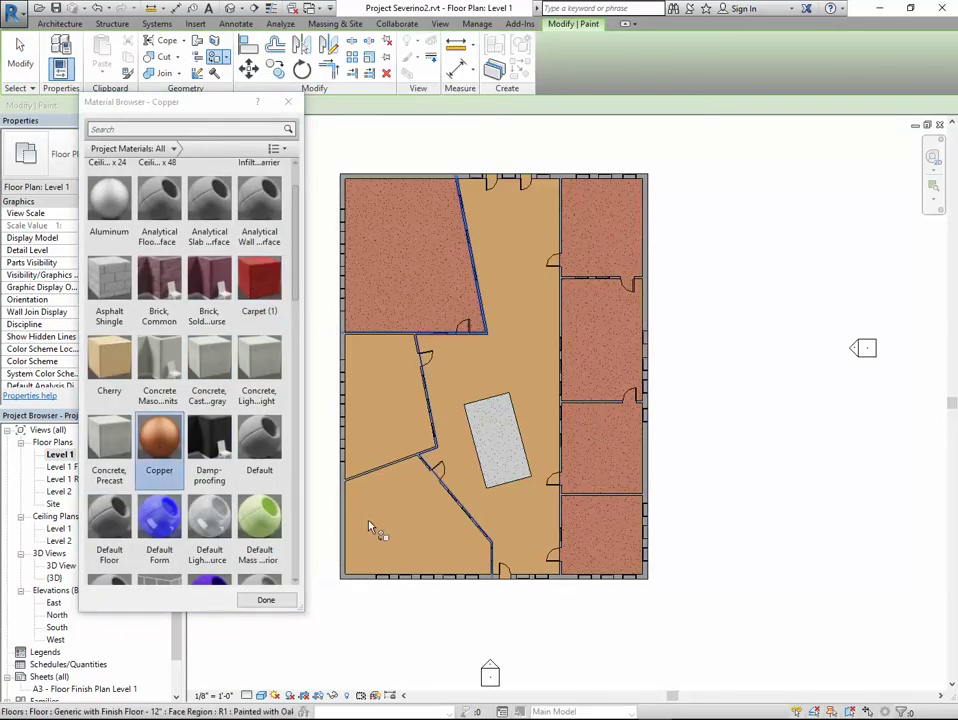
pyautogui.click(390, 392)
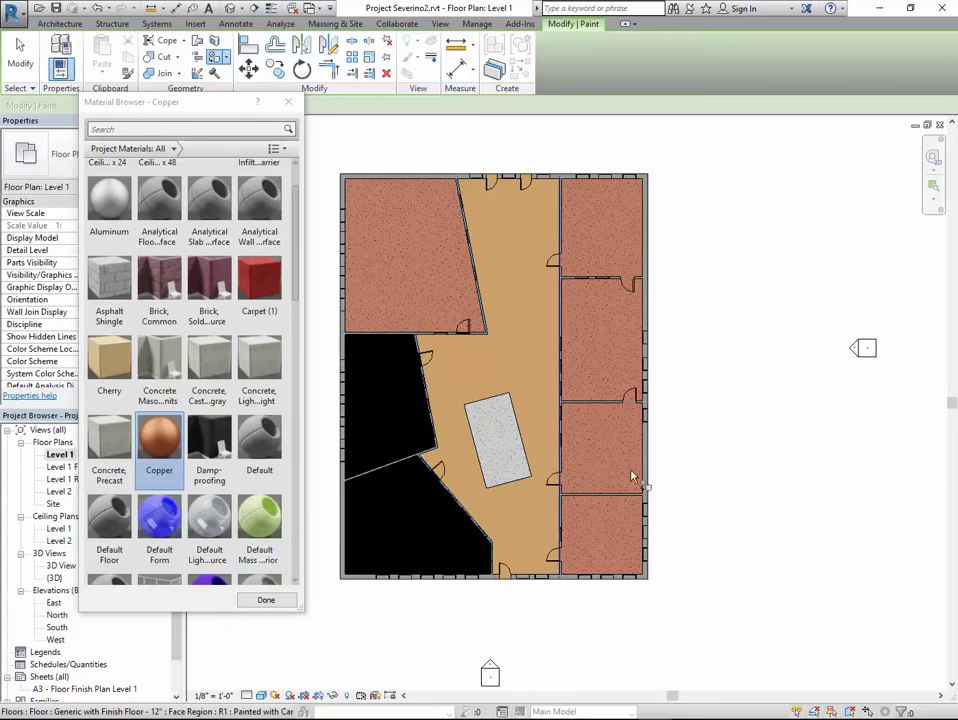
pyautogui.click(297, 420)
pyautogui.click(159, 490)
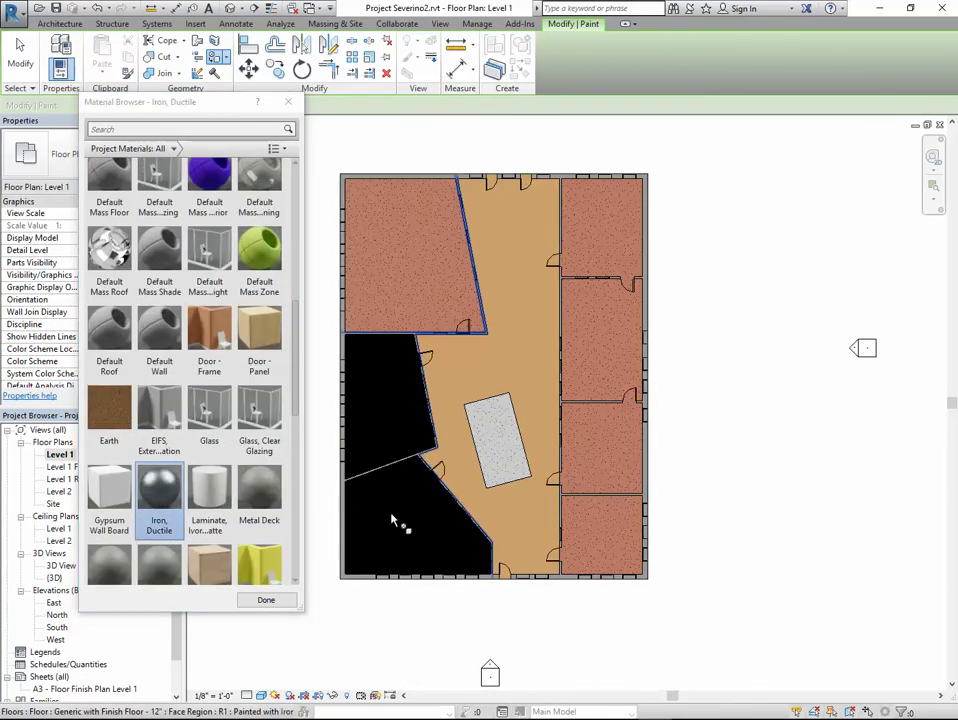
# Paint the floor of the two southwest rooms with Metal Deck and leave the Paint tool
pyautogui.click(263, 495)
pyautogui.click(370, 538)
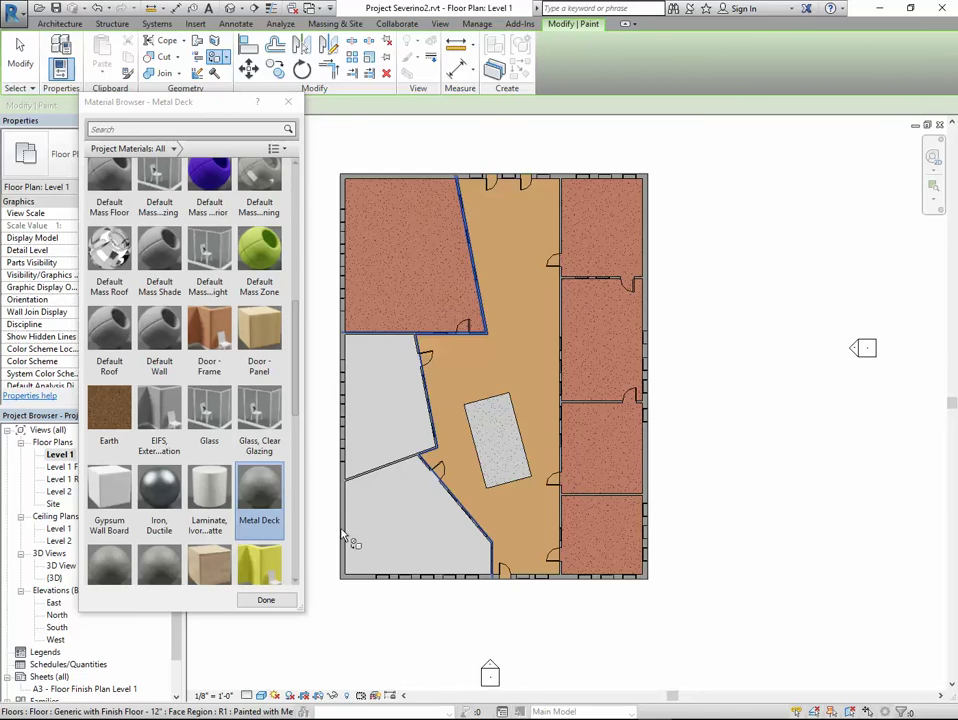
pyautogui.click(288, 102)
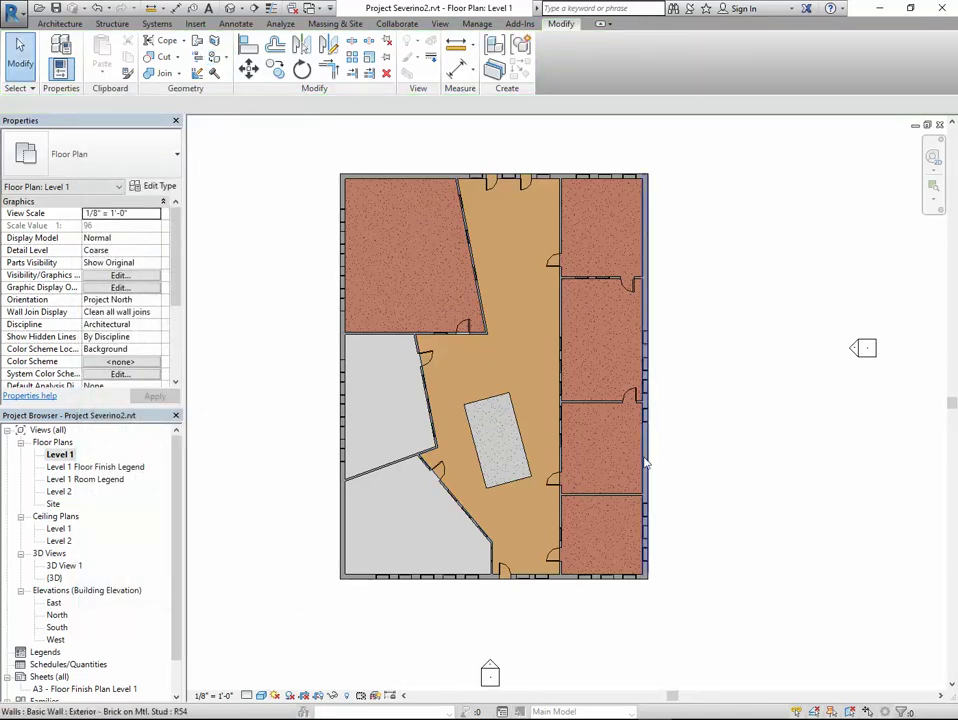
pyautogui.scroll(4, 355, 498)
pyautogui.moveTo(449, 477); pyautogui.dragTo(442, 557, button='middle')
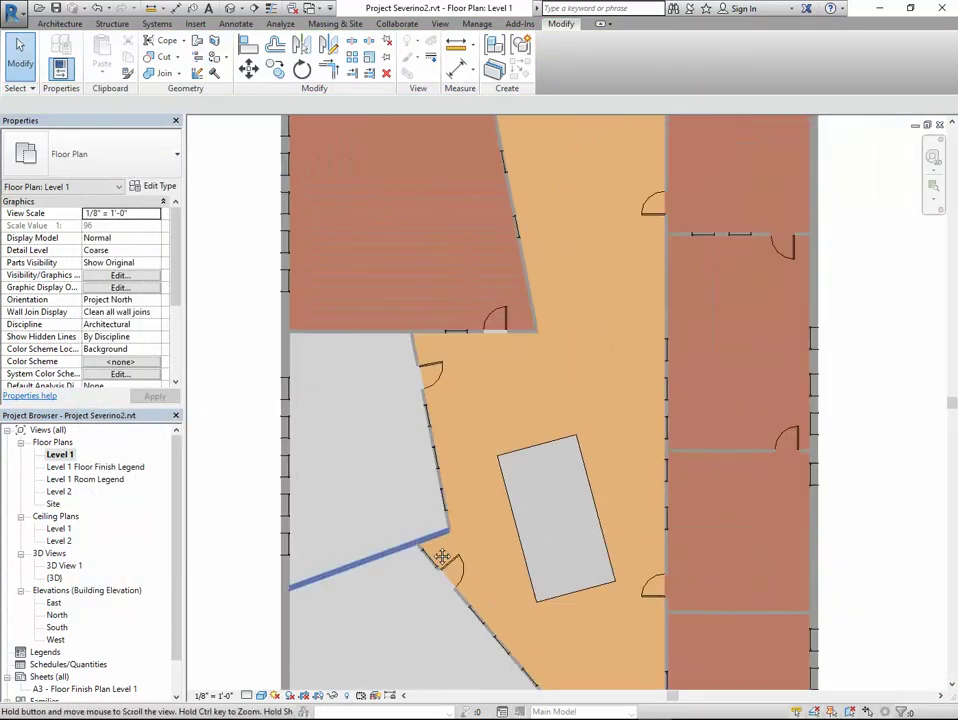
pyautogui.scroll(-4, 464, 489)
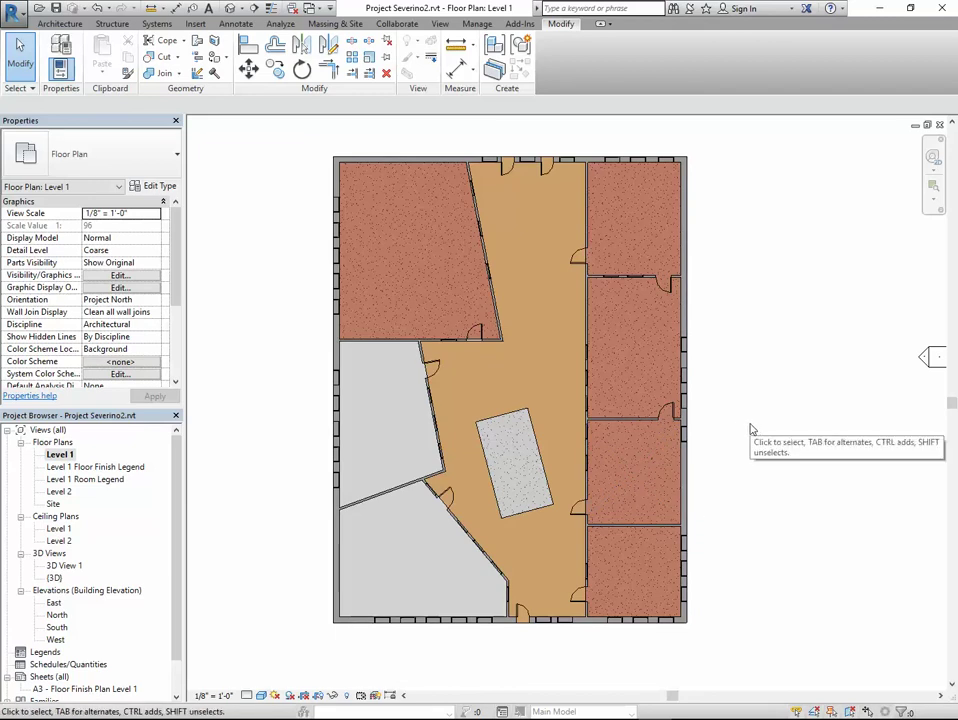
pyautogui.scroll(-2, 731, 428)
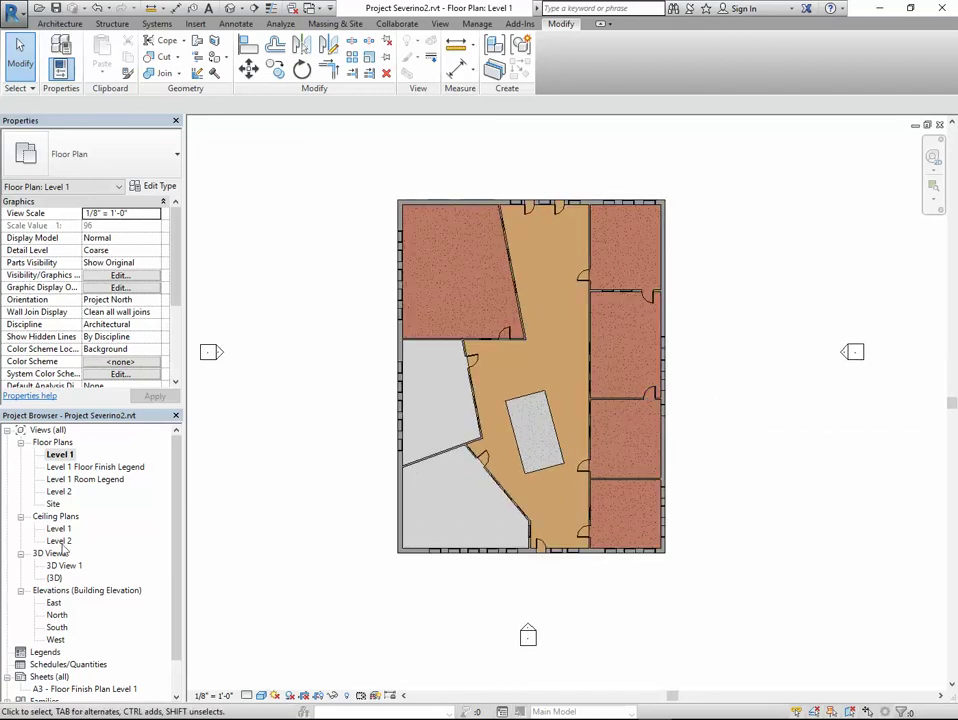
# Open 3D View 1 and render it at Draft quality with the Exterior: Sun only lighting scheme
pyautogui.doubleClick(66, 566)
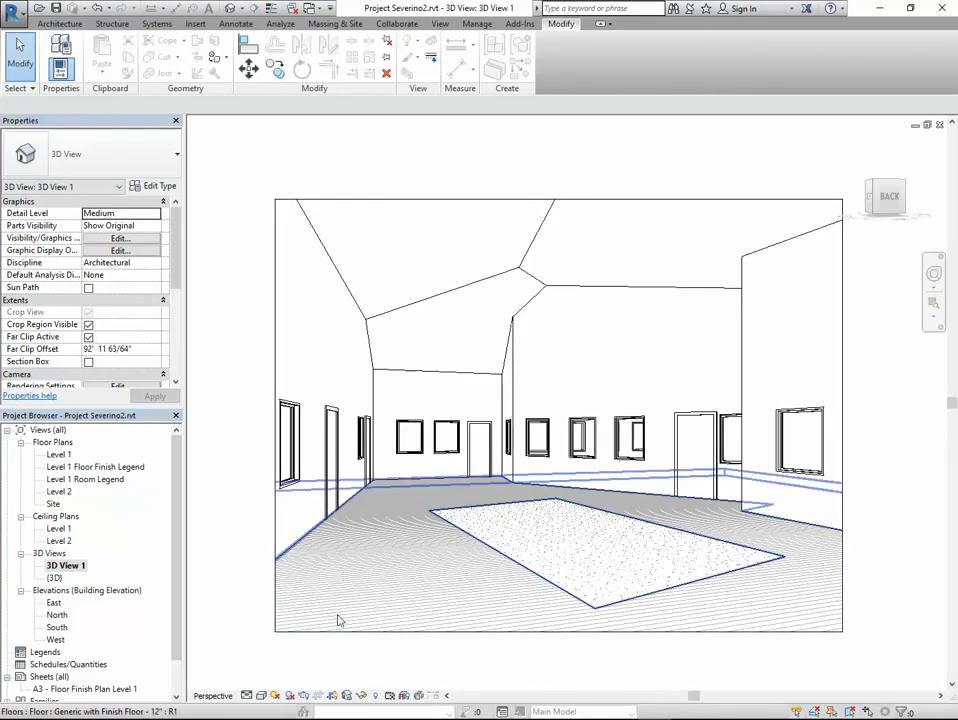
pyautogui.press('r')
pyautogui.press('r')
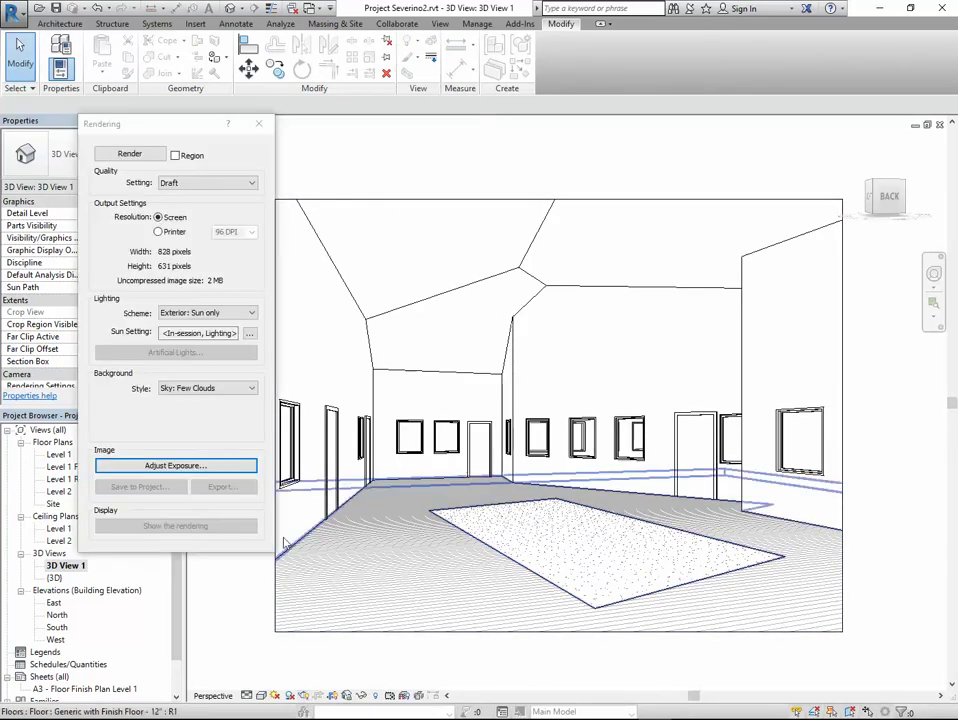
pyautogui.click(133, 155)
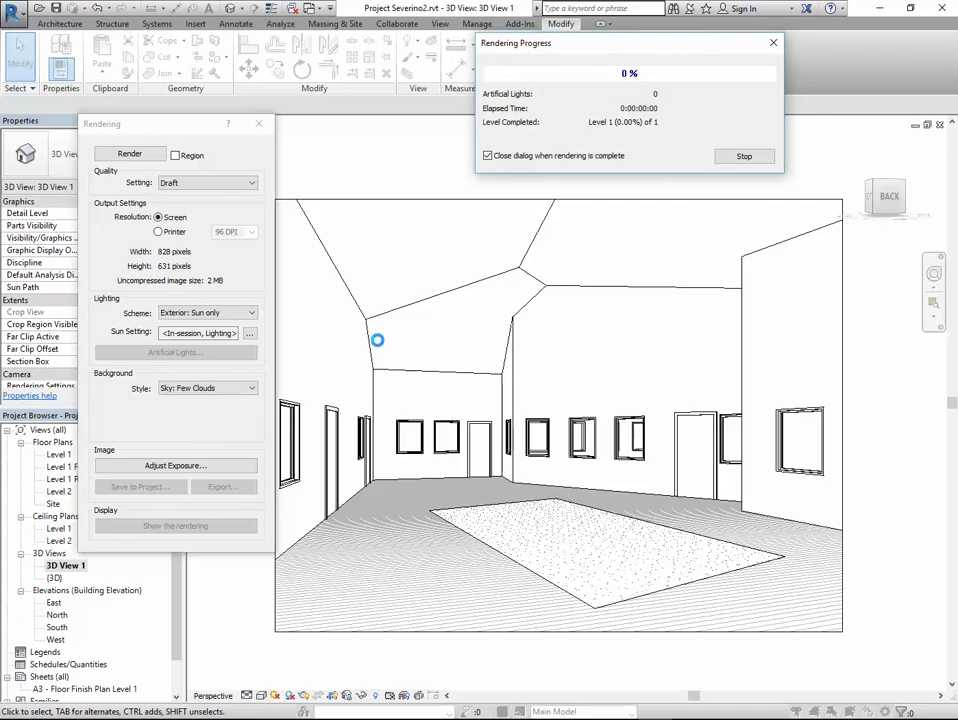
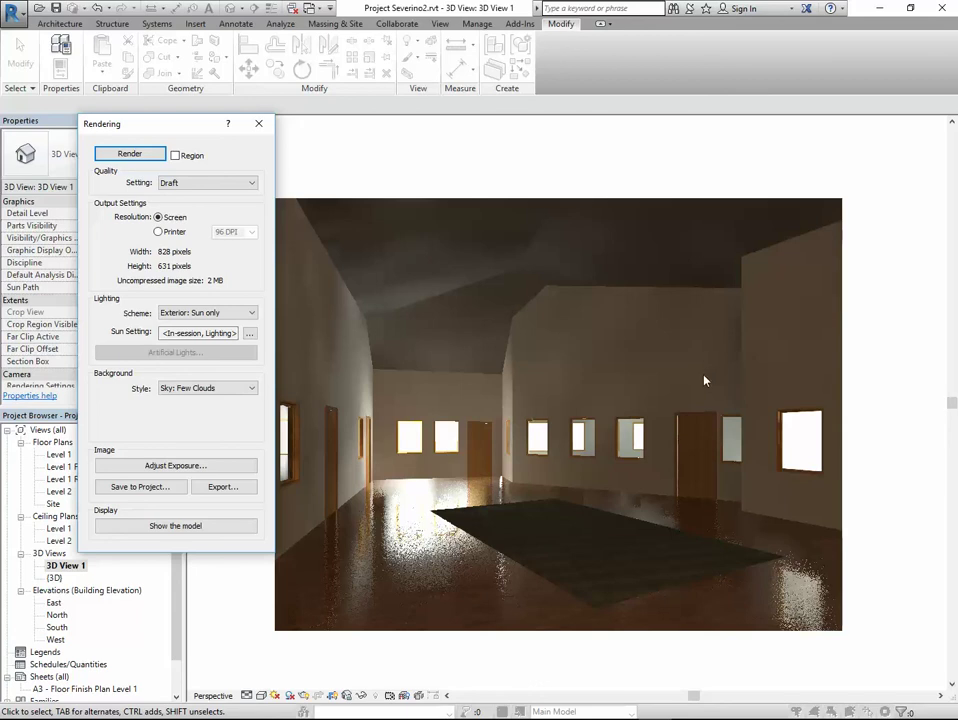
pyautogui.click(139, 487)
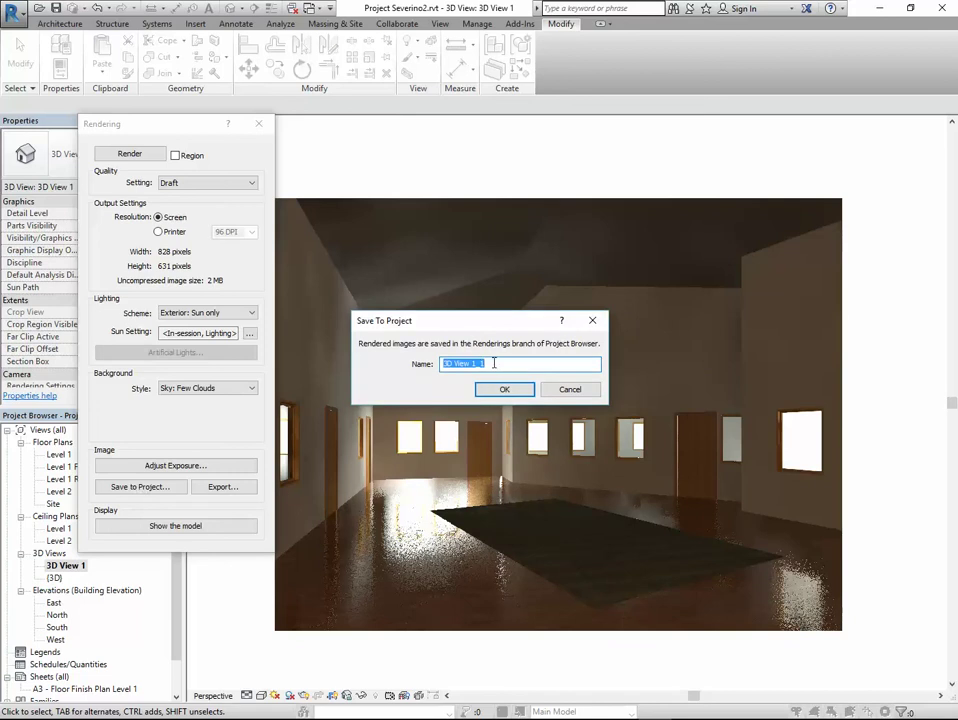
pyautogui.click(569, 390)
pyautogui.click(223, 487)
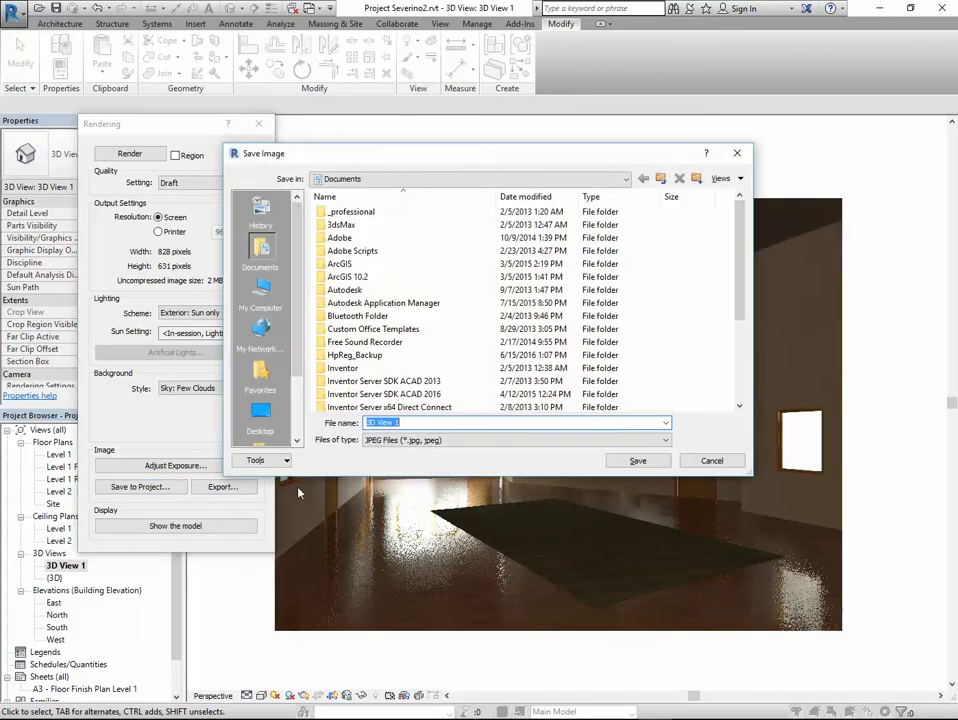
pyautogui.click(260, 418)
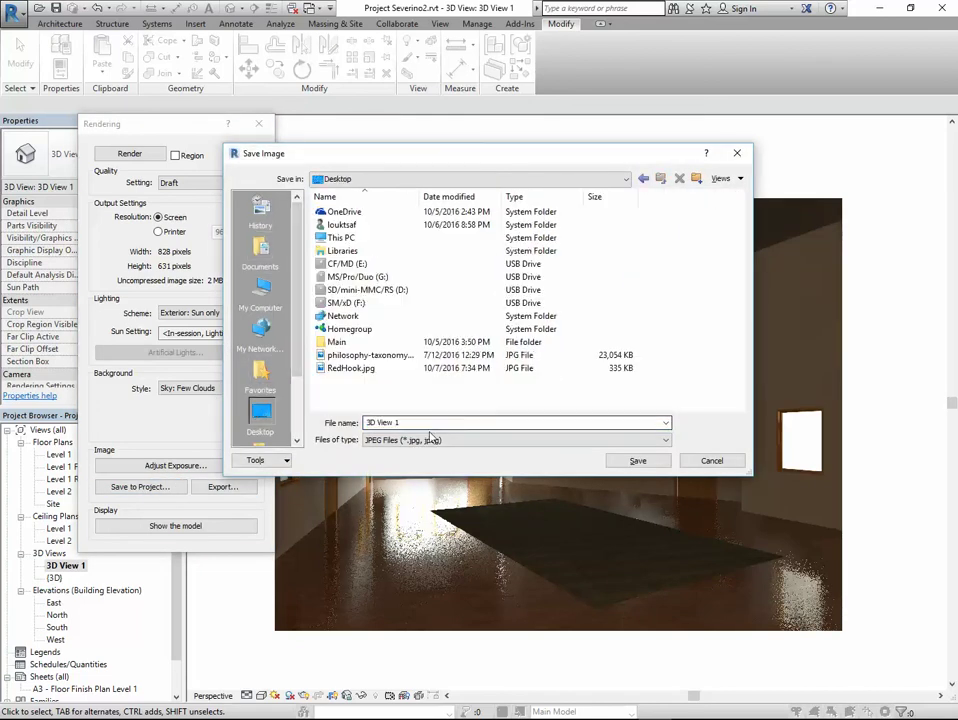
pyautogui.click(430, 437)
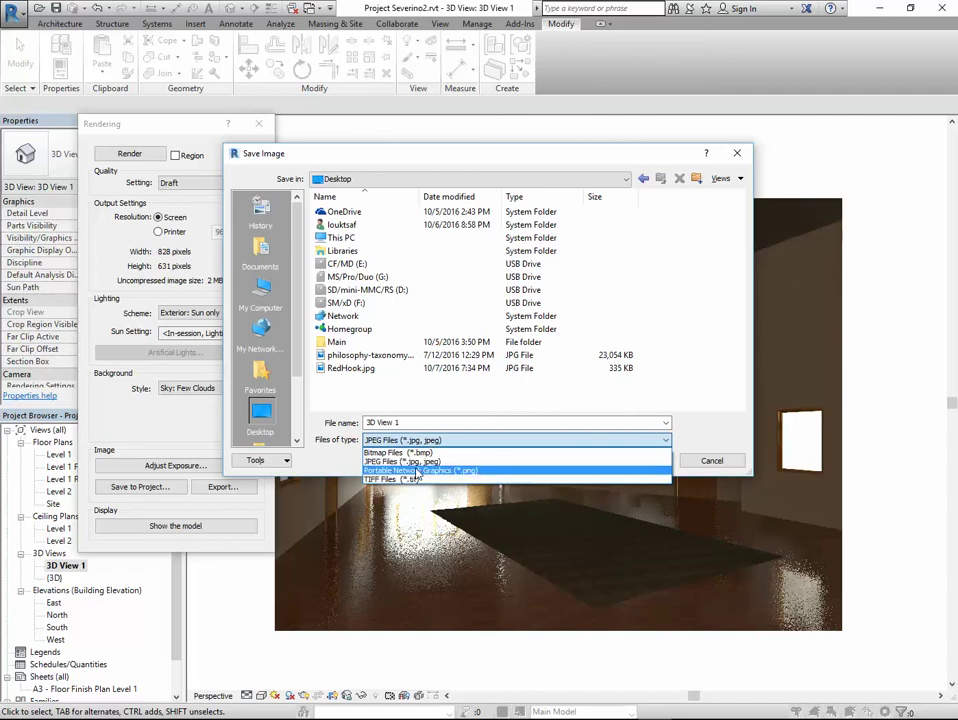
pyautogui.click(400, 461)
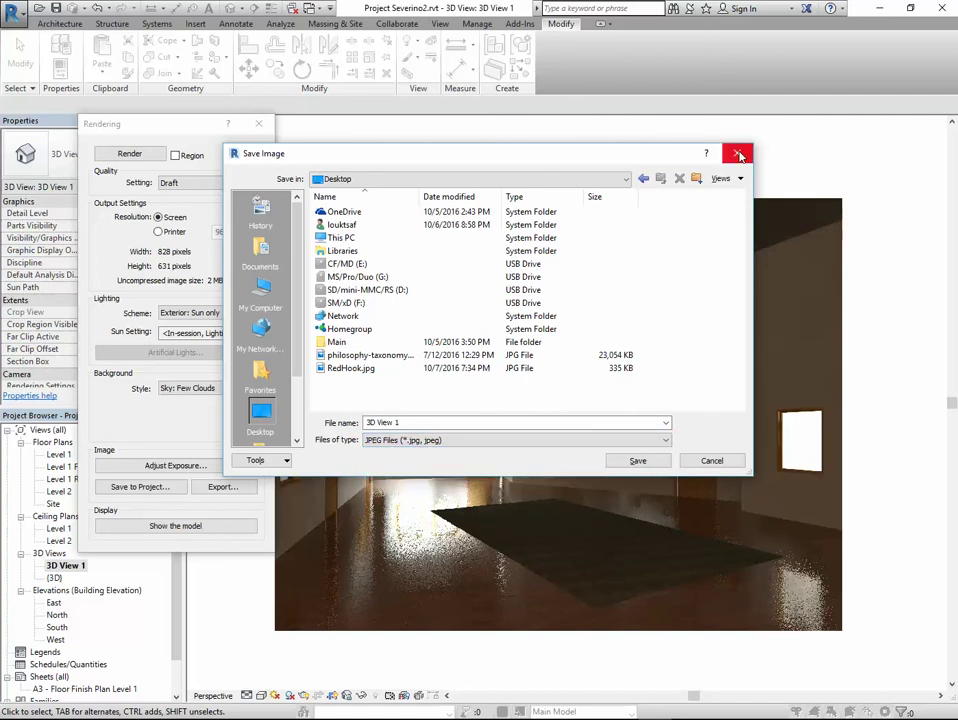
pyautogui.click(736, 153)
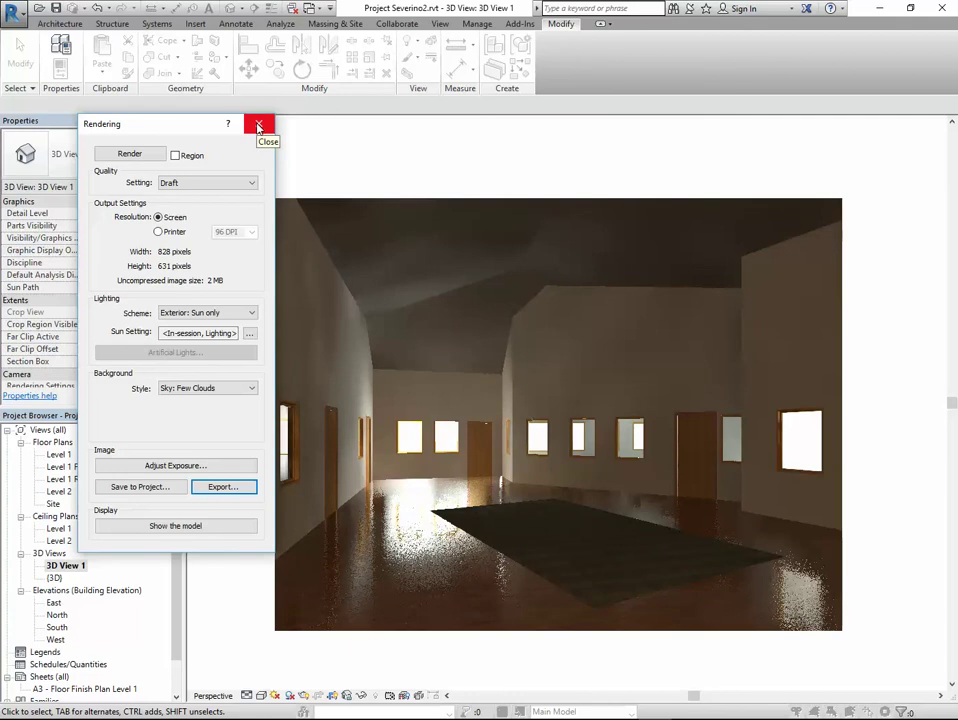
# Close the rendering settings, then open sheet A3 - Floor Finish Plan Level 1 and place the Level 1 floor plan at its centre
pyautogui.click(258, 125)
pyautogui.scroll(-2, 182, 520)
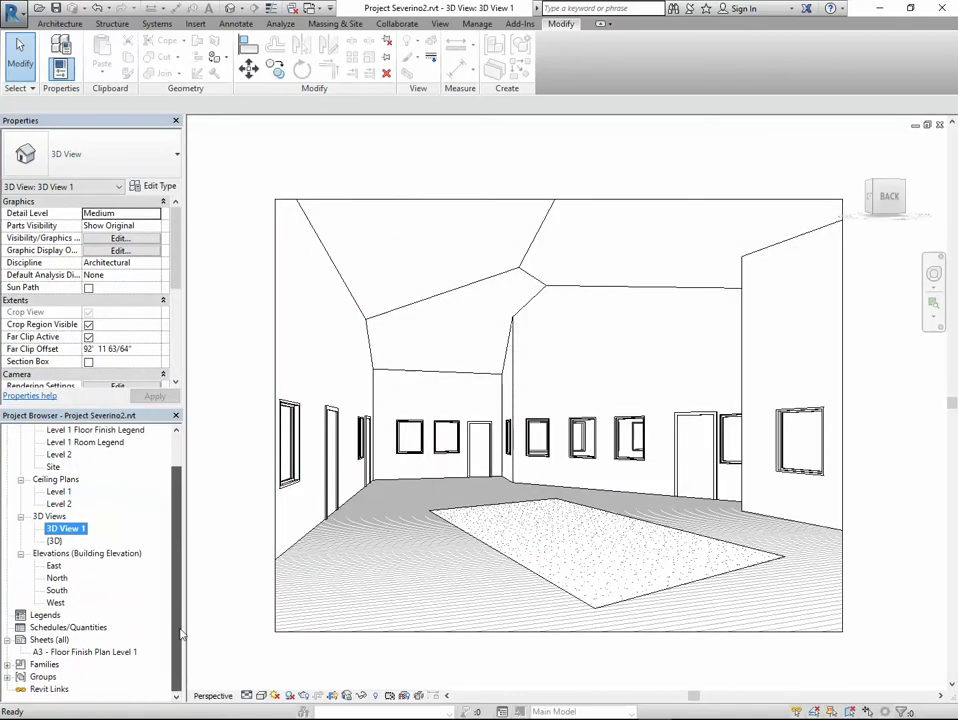
pyautogui.click(93, 654)
pyautogui.doubleClick(93, 654)
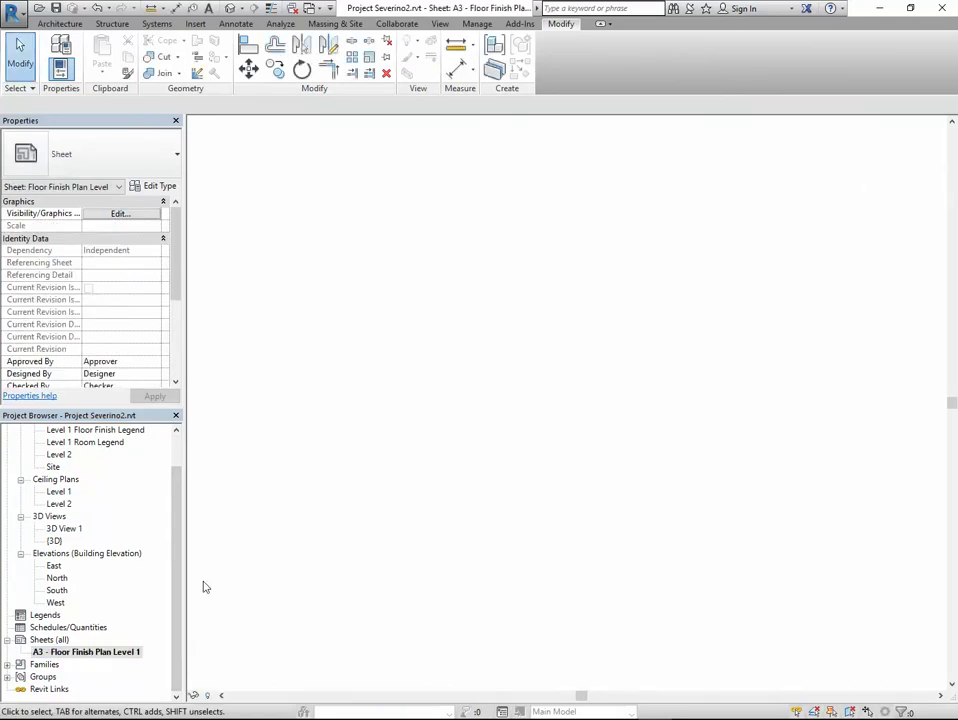
pyautogui.scroll(2, 178, 500)
pyautogui.click(58, 455)
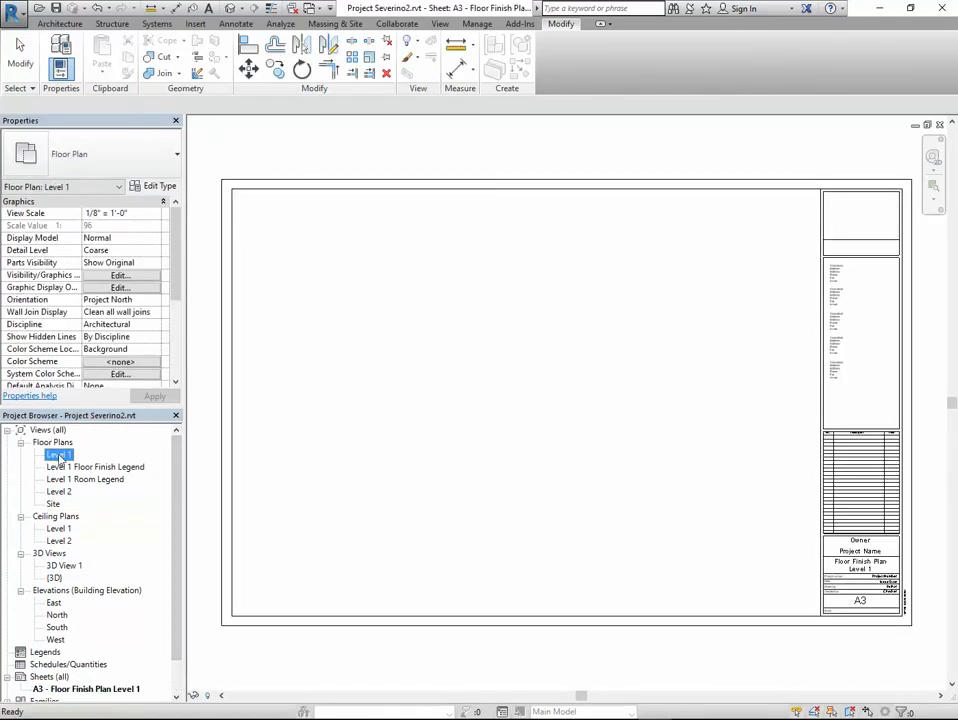
pyautogui.click(535, 404)
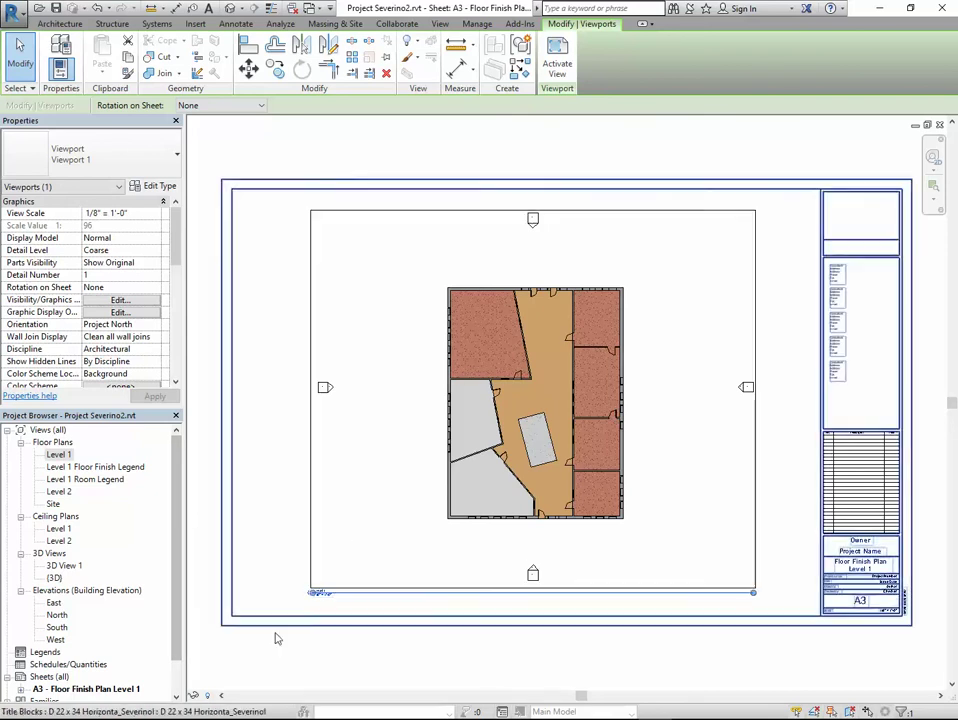
pyautogui.press('Escape')
# Set the visual style of the activated Level 1 viewport to Hidden Line and deactivate the view
pyautogui.click(261, 695)
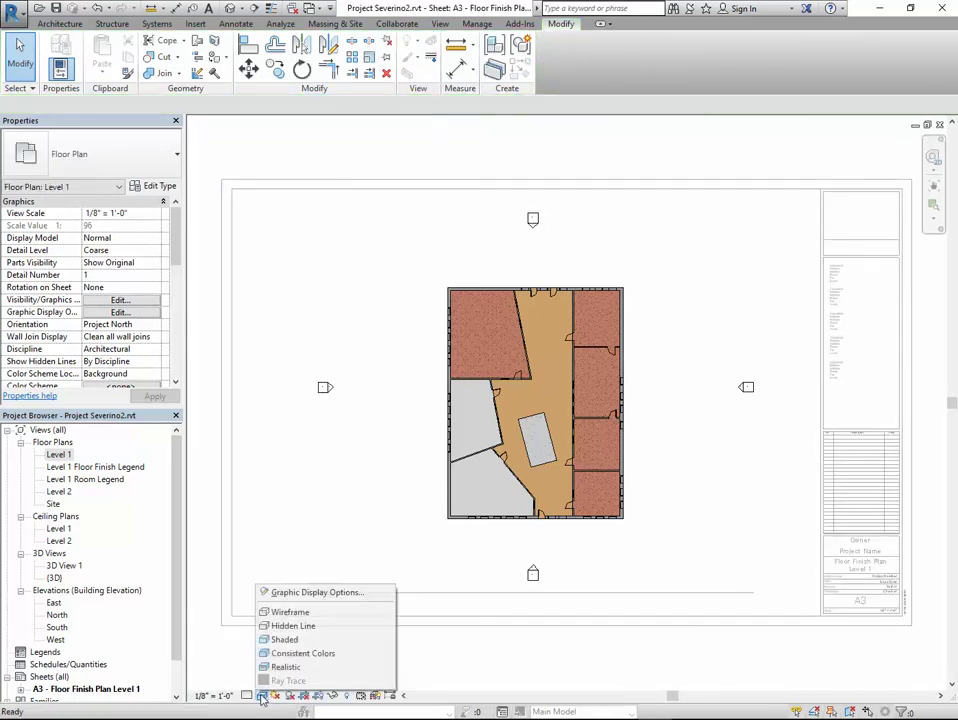
pyautogui.click(294, 627)
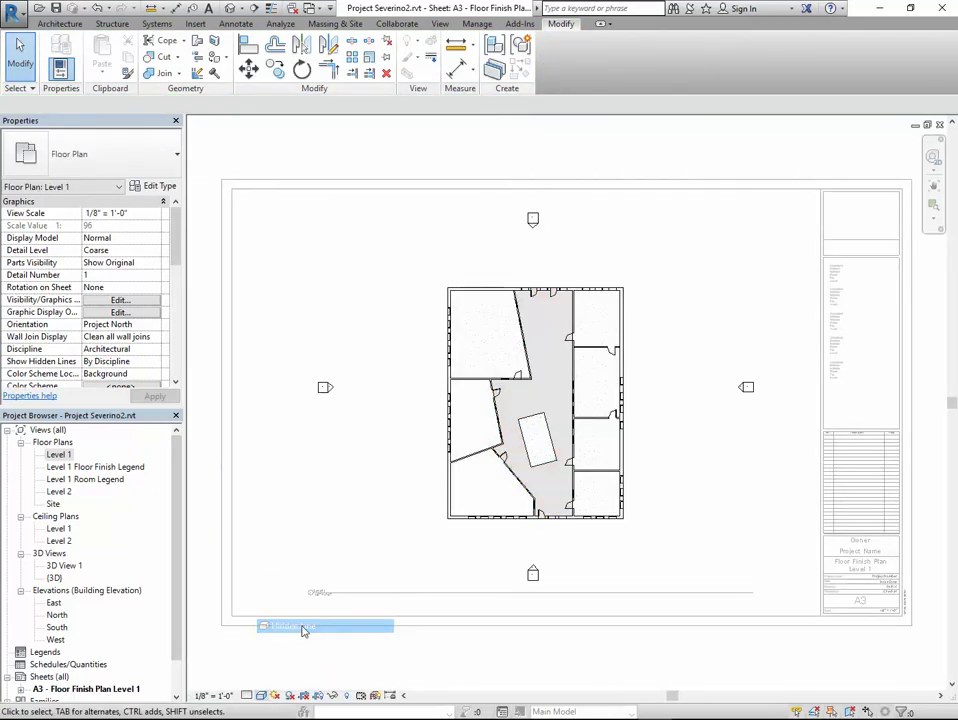
pyautogui.rightClick(396, 446)
pyautogui.click(428, 507)
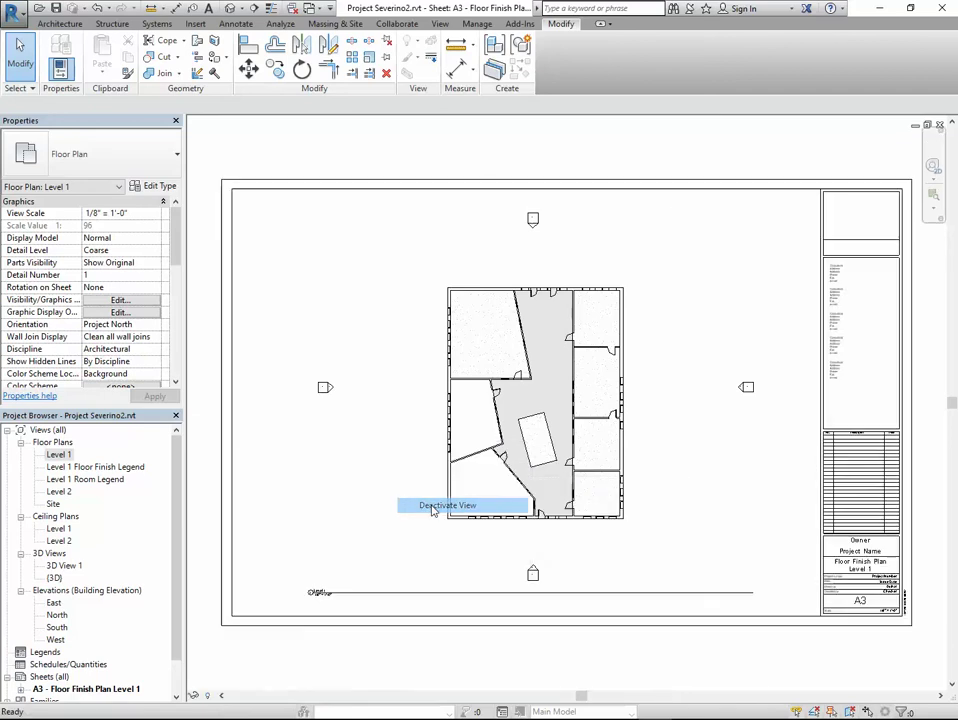
# Place the Level 1 Floor Finish Legend plan in the upper-left area of sheet A3
pyautogui.scroll(-3, 541, 373)
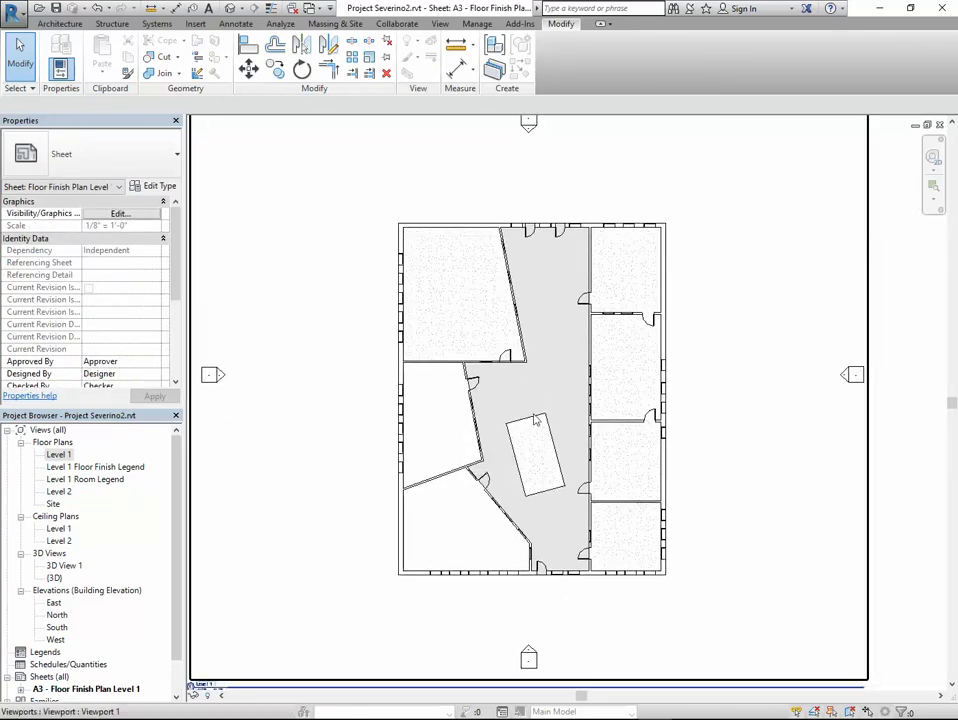
pyautogui.scroll(-2, 340, 490)
pyautogui.scroll(1, 300, 540)
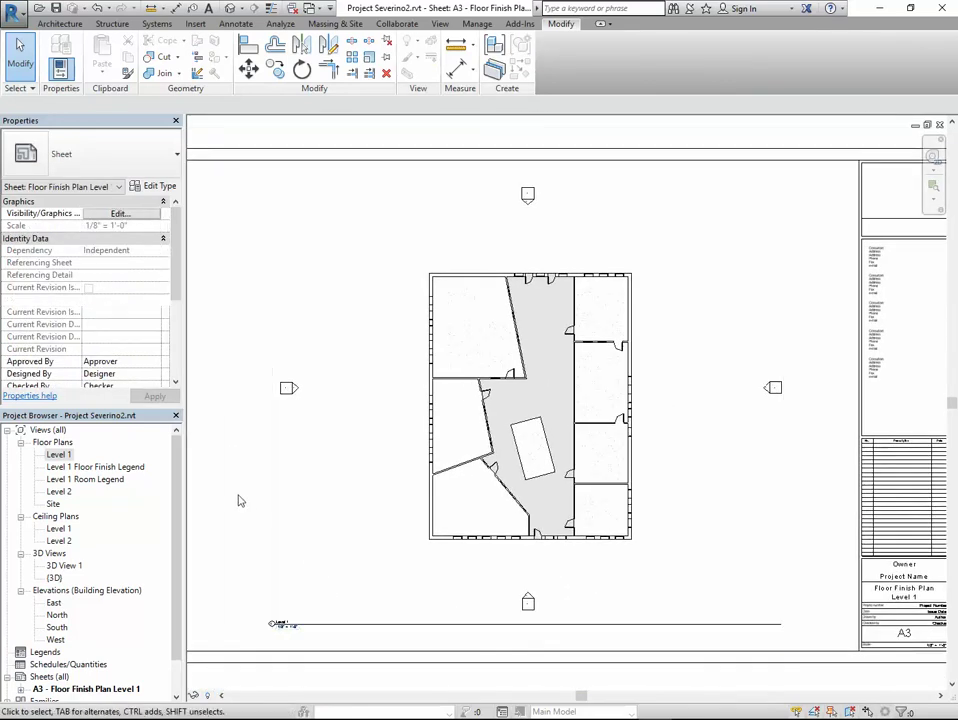
pyautogui.click(97, 467)
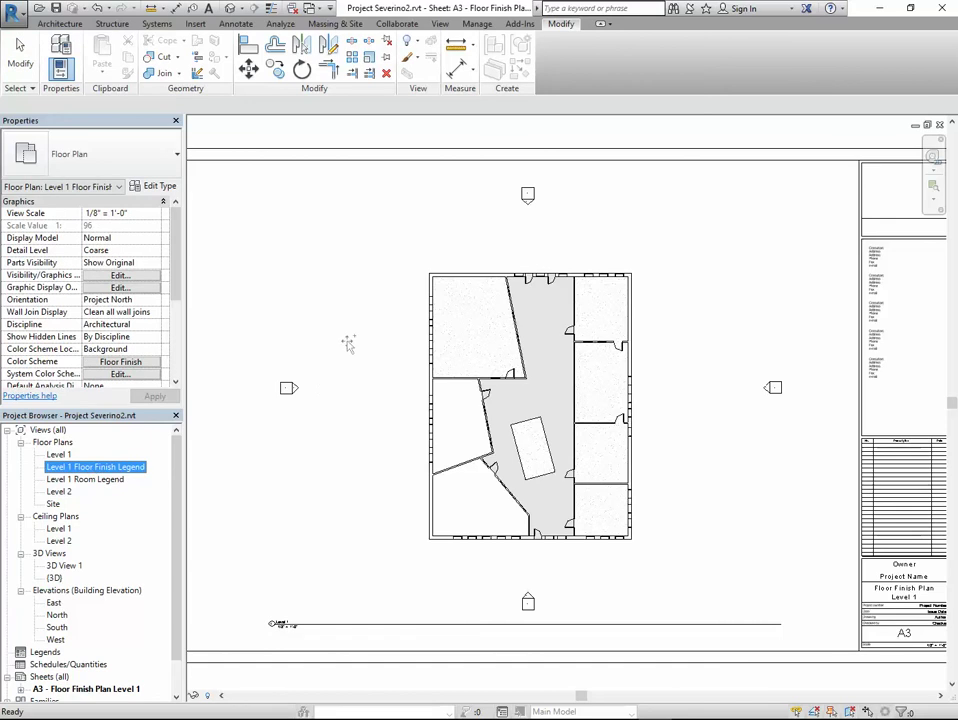
pyautogui.click(357, 288)
# Set the view scale of the activated Level 1 Floor Finish Legend viewport to 1/16" = 1'-0" and deactivate the view
pyautogui.scroll(-2, 357, 288)
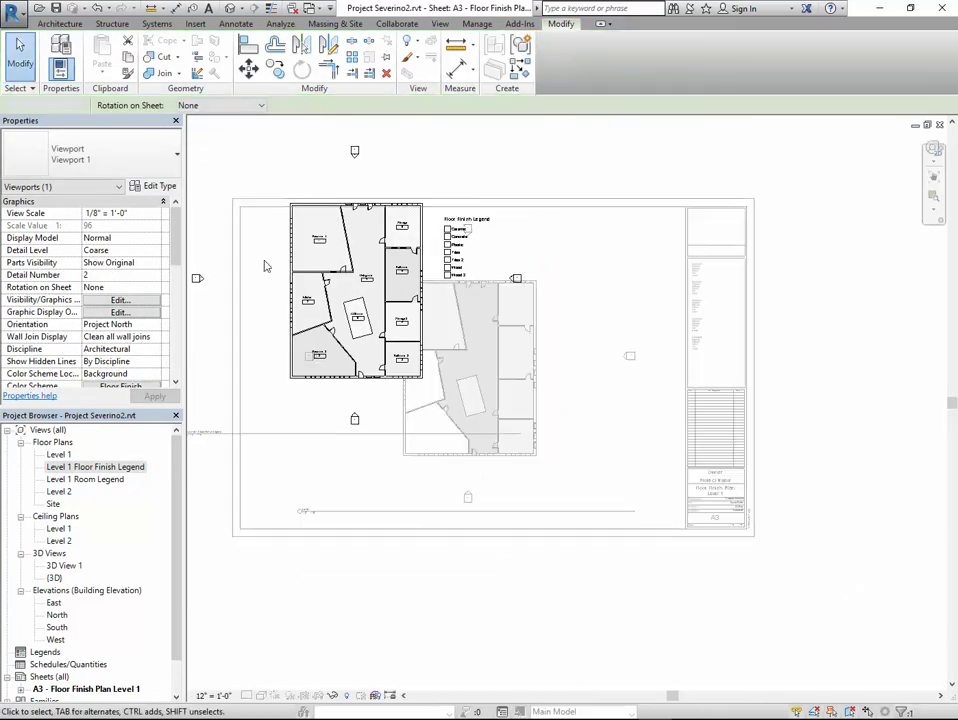
pyautogui.scroll(-2, 275, 515)
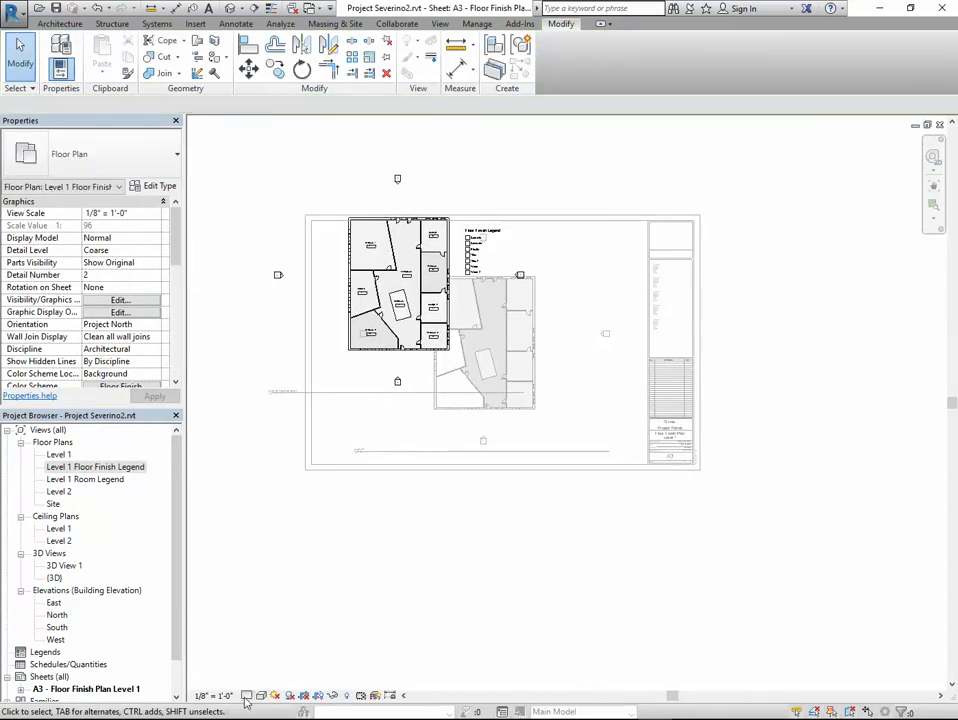
pyautogui.click(214, 695)
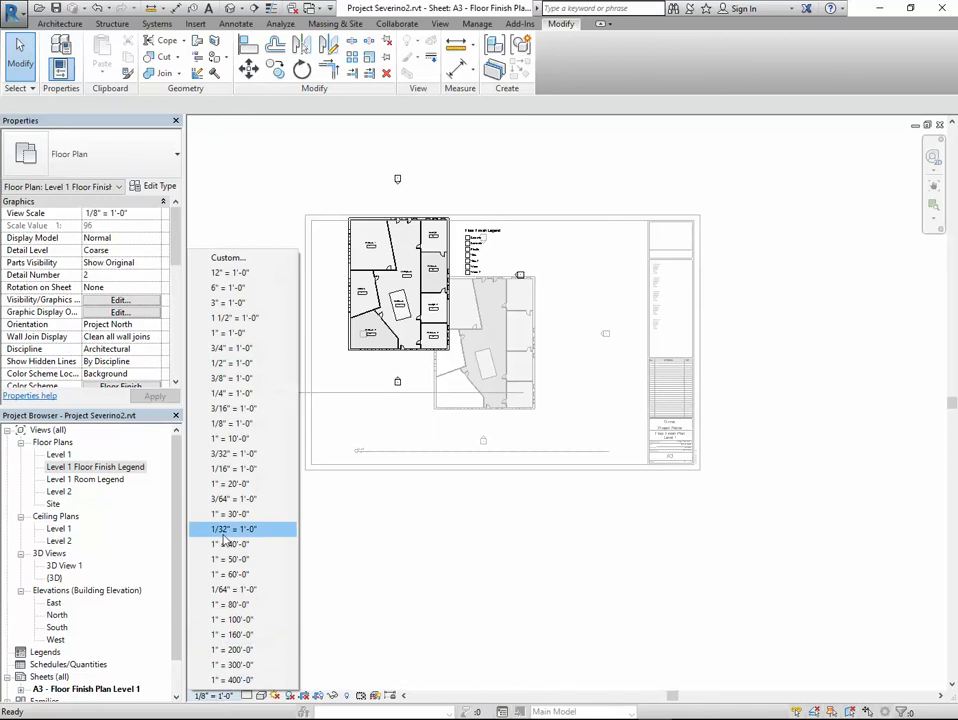
pyautogui.click(233, 471)
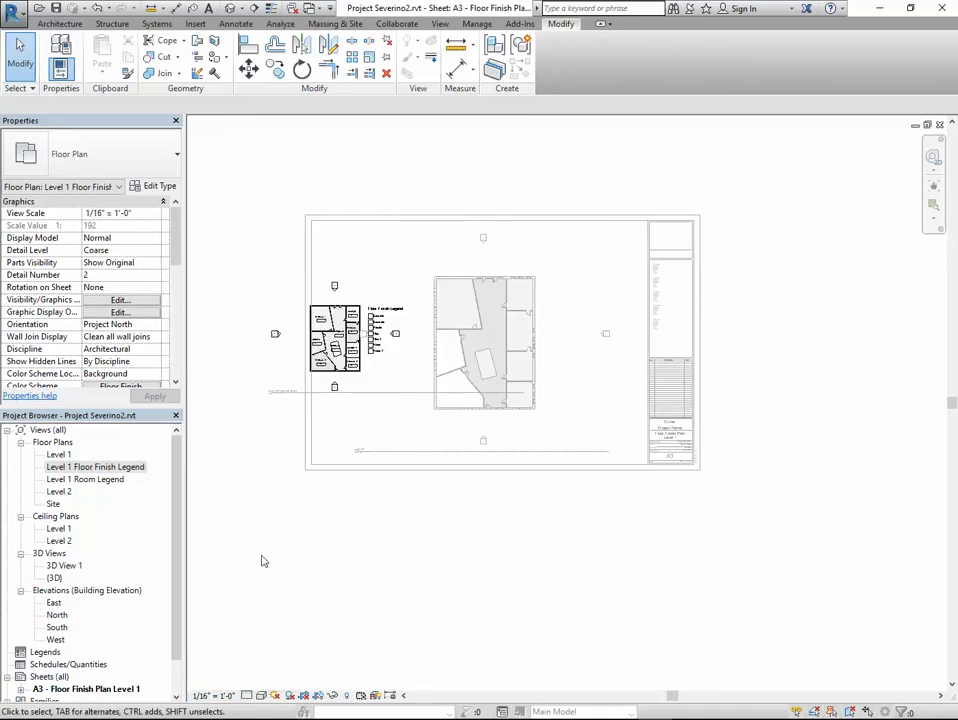
pyautogui.rightClick(375, 379)
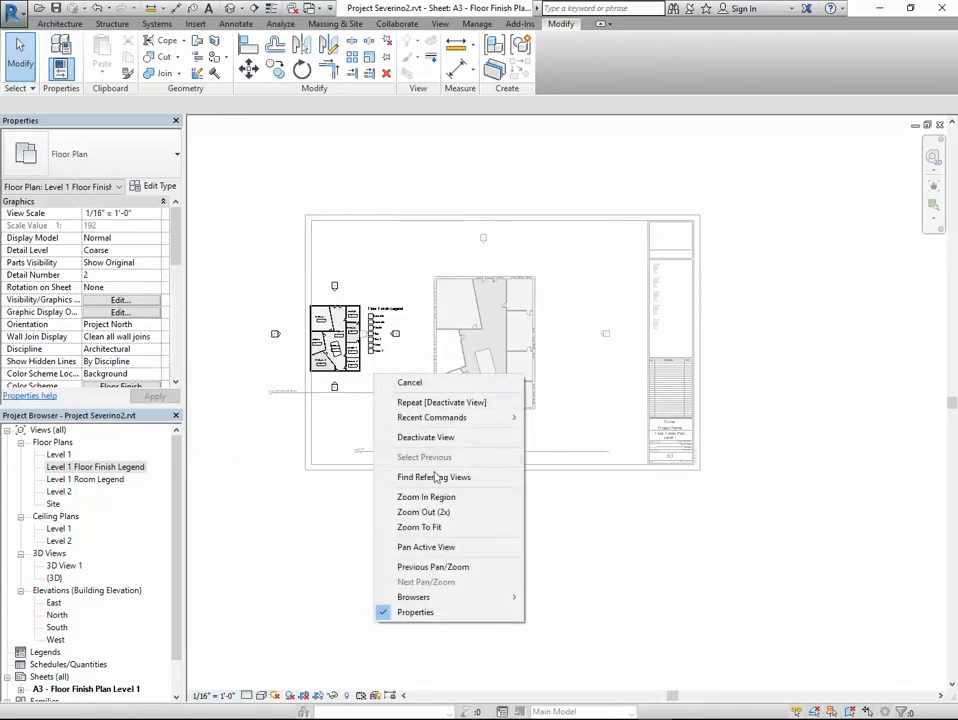
pyautogui.click(437, 440)
# Arrange the viewports side by side on sheet A3, with the short-titled legend plan at upper left and the Level 1 plan right of centre
pyautogui.click(360, 380)
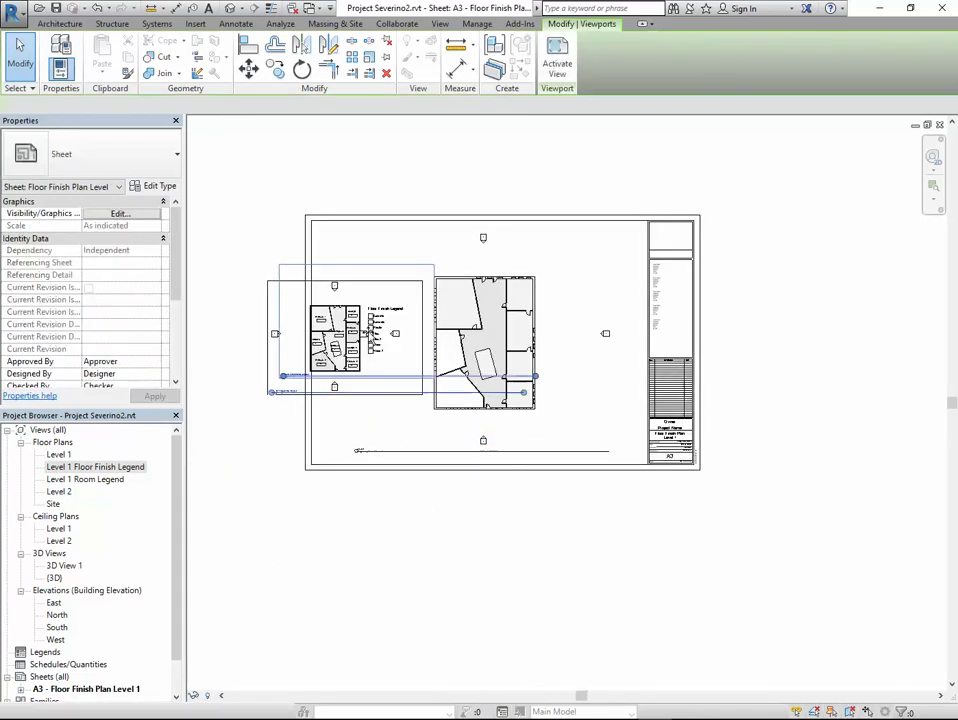
pyautogui.moveTo(360, 380); pyautogui.dragTo(355, 338)
pyautogui.moveTo(497, 383); pyautogui.dragTo(561, 380)
pyautogui.click(597, 567)
# Examine how the Level 1 viewport sits on sheet A3 relative to the title block and the legend
pyautogui.click(545, 368)
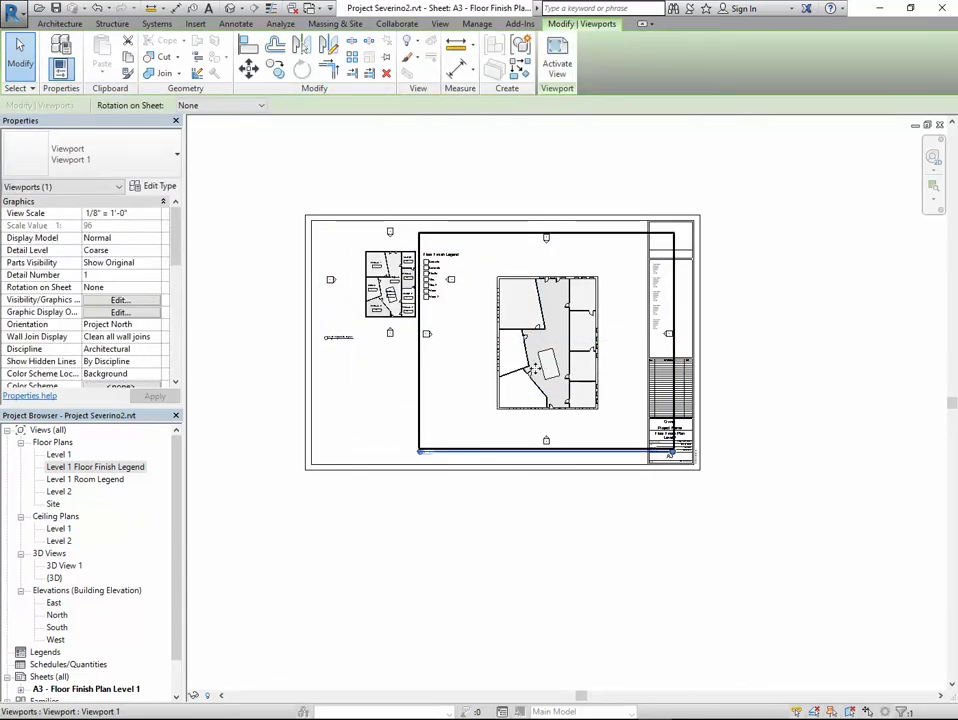
pyautogui.scroll(2, 645, 420)
pyautogui.press('Escape')
pyautogui.scroll(3, 714, 318)
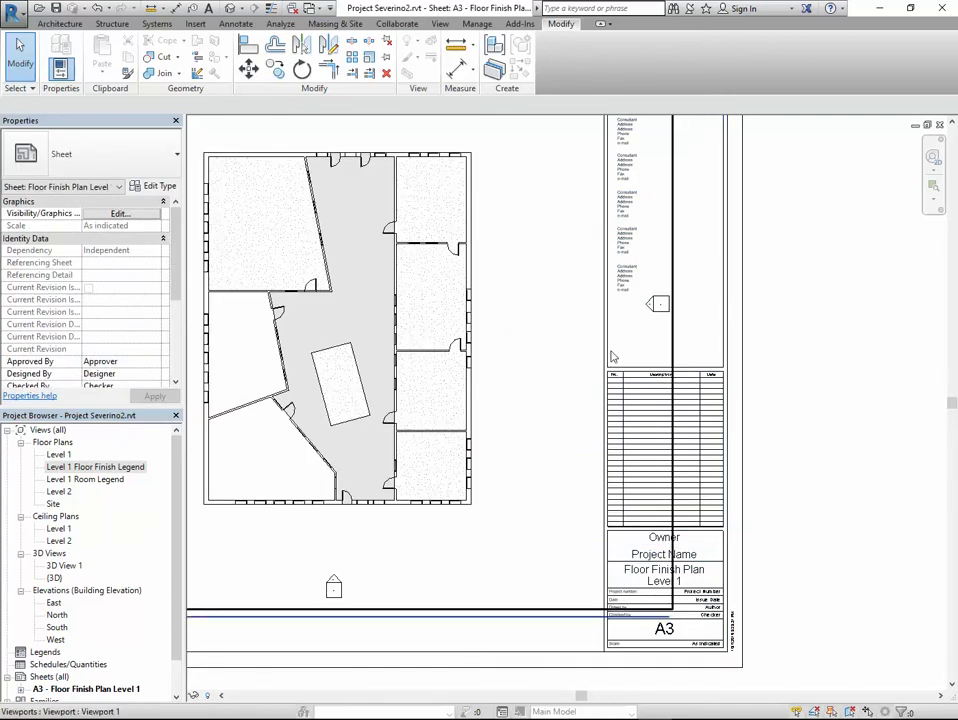
pyautogui.scroll(-2, 645, 320)
pyautogui.moveTo(632, 302); pyautogui.dragTo(699, 360, button='middle')
pyautogui.scroll(-1, 699, 360)
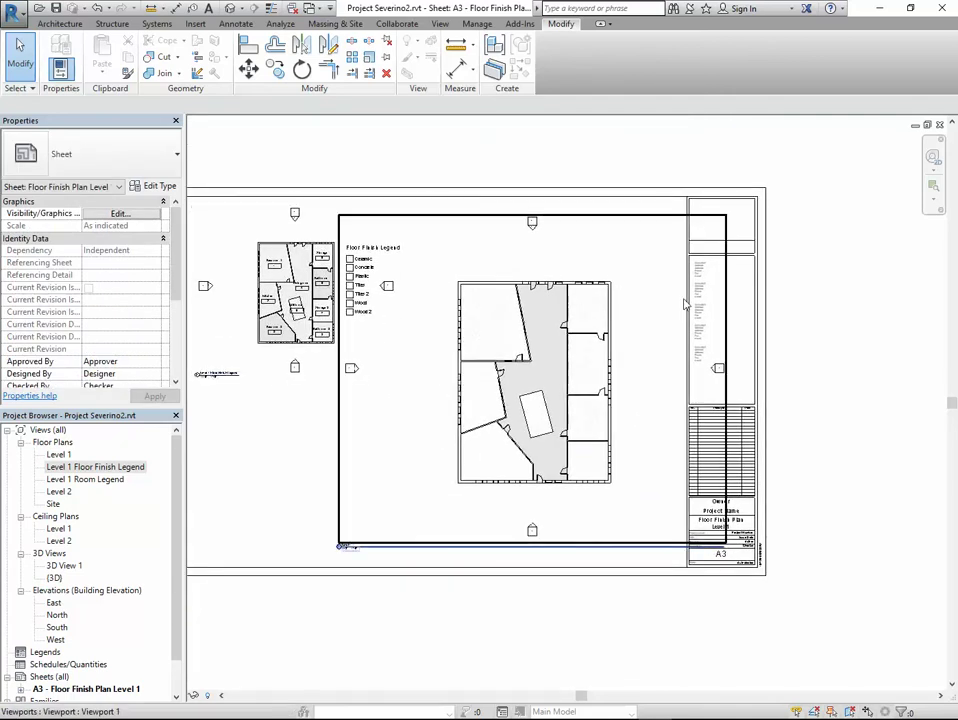
pyautogui.scroll(2, 596, 304)
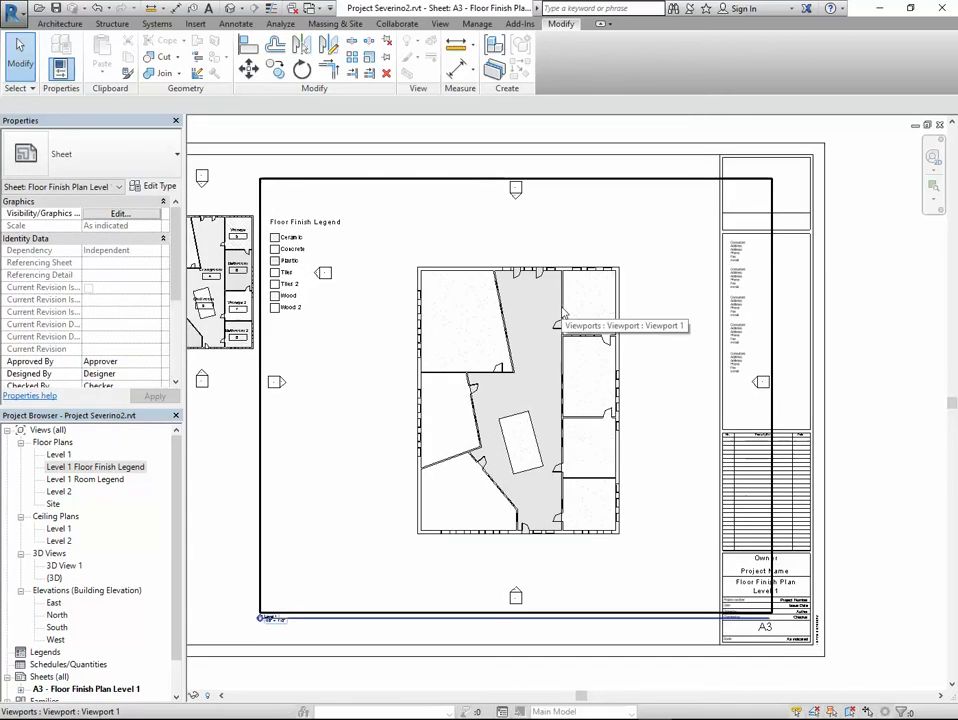
pyautogui.scroll(-1, 563, 313)
pyautogui.moveTo(563, 313); pyautogui.dragTo(643, 313, button='middle')
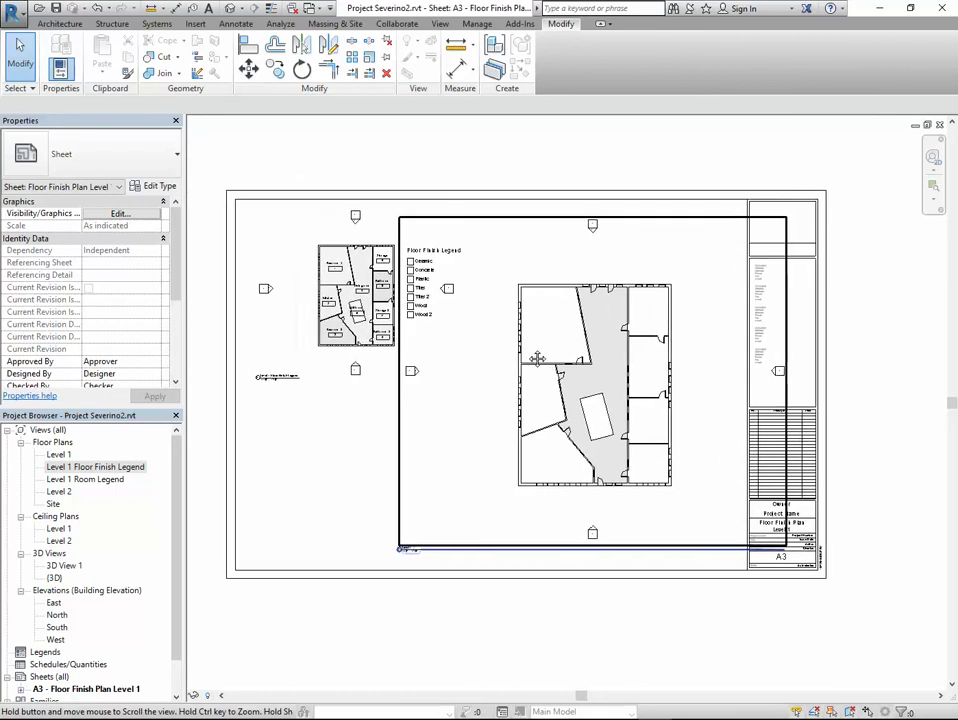
# Activate the Floor Finish Legend viewport, hide the elevation marker category in that view, and deactivate it
pyautogui.scroll(2, 281, 296)
pyautogui.doubleClick(281, 296)
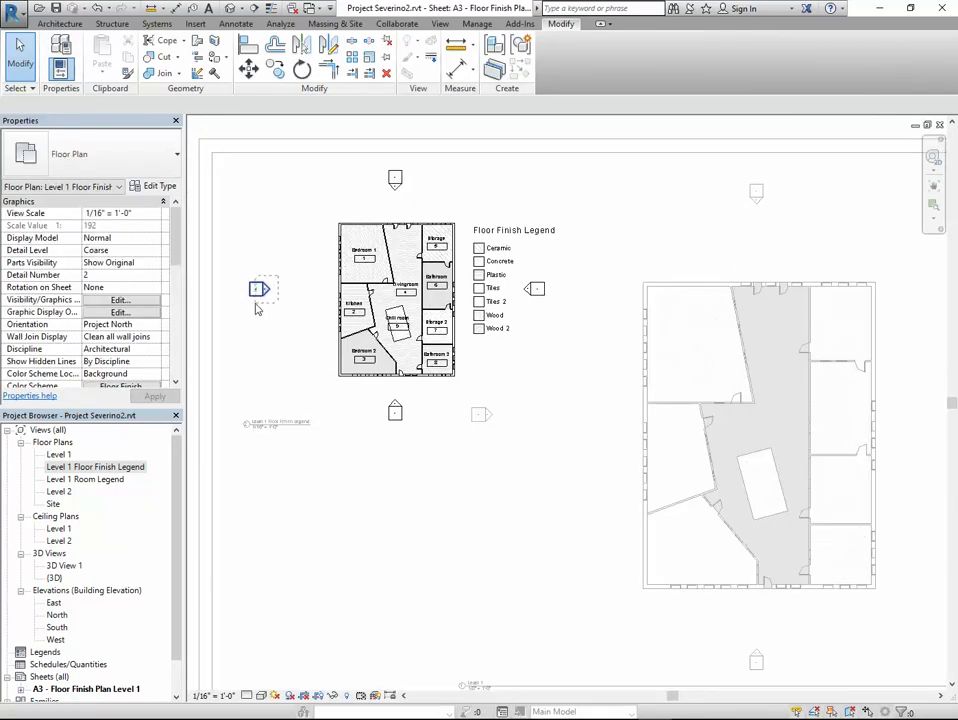
pyautogui.click(260, 291)
pyautogui.rightClick(264, 298)
pyautogui.moveTo(338, 398)
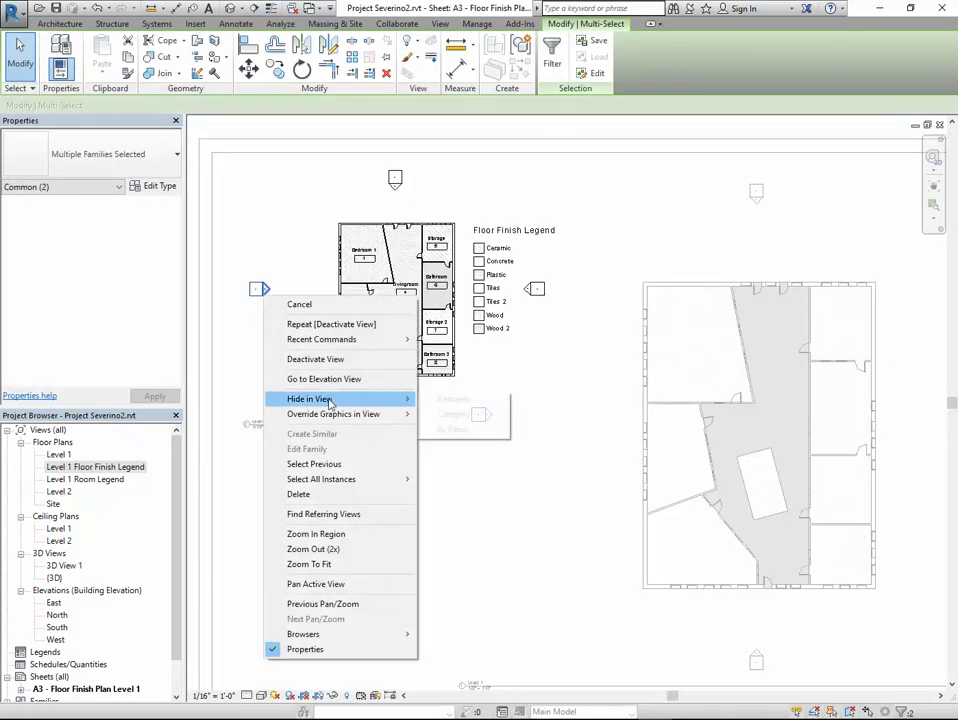
pyautogui.click(478, 416)
pyautogui.rightClick(306, 290)
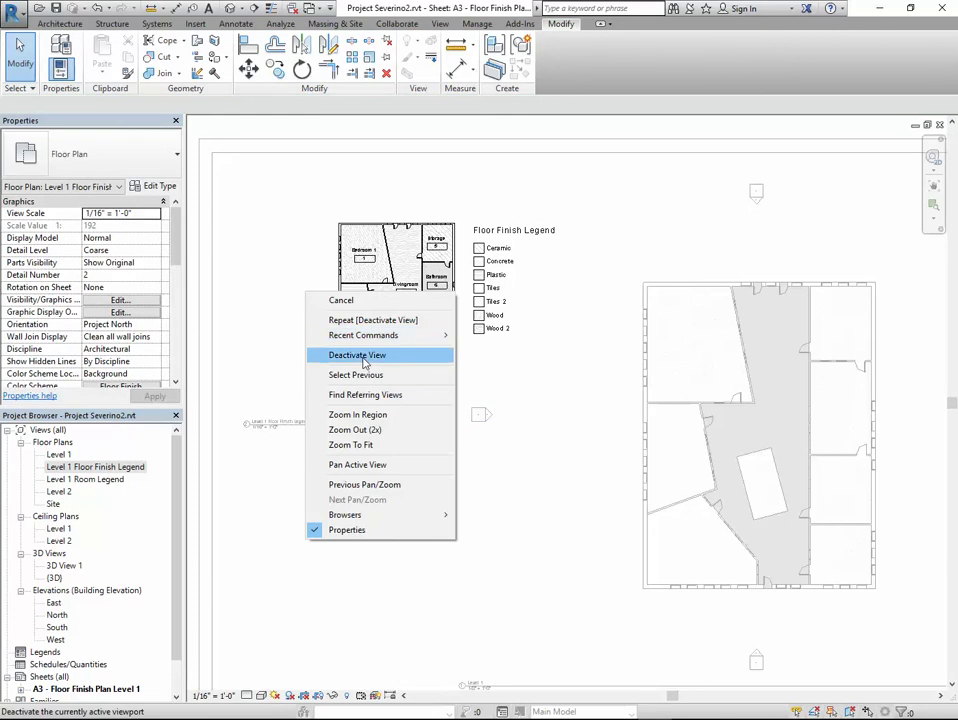
pyautogui.click(372, 354)
# Move the Floor Finish Legend viewport closer to the sheet's upper-left corner and place its title directly beneath the small plan
pyautogui.click(321, 267)
pyautogui.moveTo(321, 267); pyautogui.dragTo(230, 230)
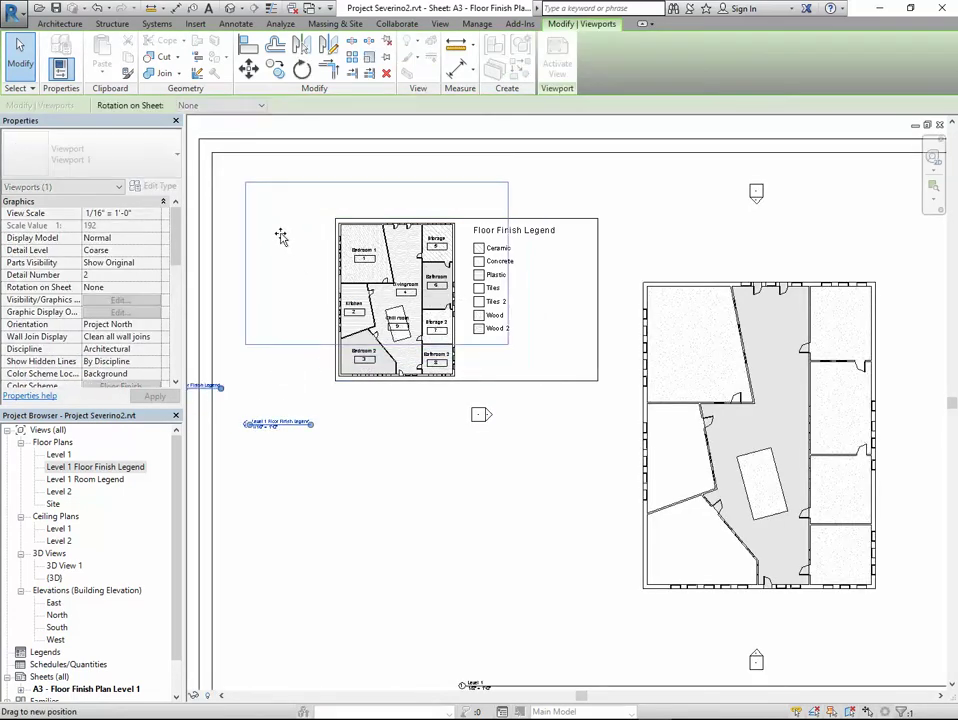
pyautogui.scroll(-2, 299, 368)
pyautogui.click(316, 388)
pyautogui.scroll(4, 316, 388)
pyautogui.moveTo(348, 360); pyautogui.dragTo(552, 295)
pyautogui.click(555, 329)
pyautogui.scroll(-3, 682, 485)
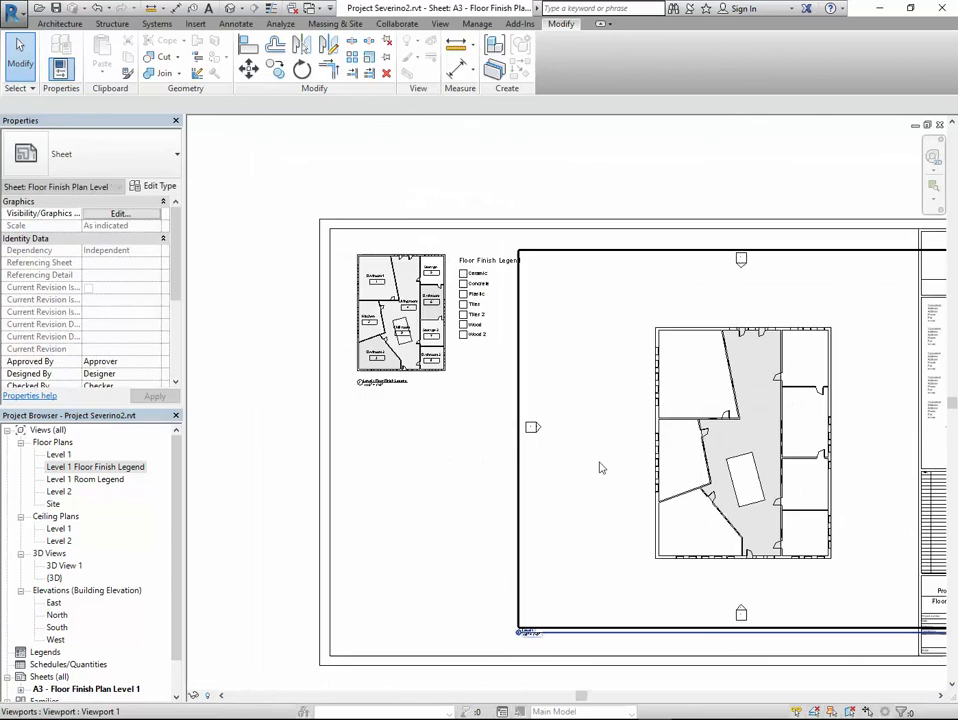
# Shift the Level 1 plan viewport slightly to the left on sheet A3 and clear the selection
pyautogui.click(718, 452)
pyautogui.moveTo(712, 452); pyautogui.dragTo(693, 452)
pyautogui.scroll(-1, 693, 452)
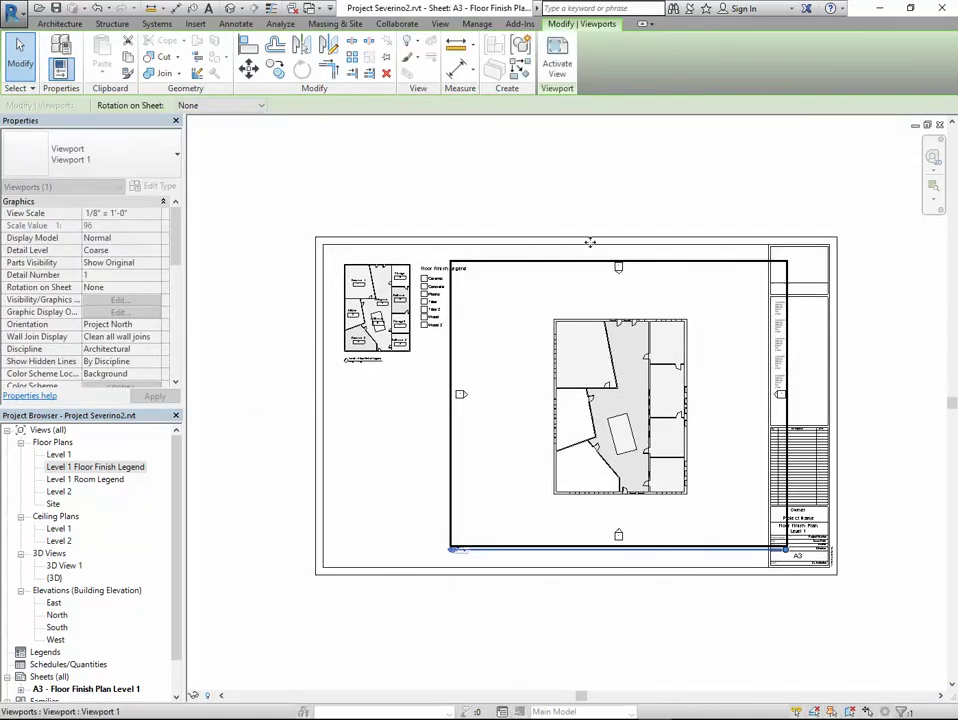
pyautogui.click(601, 205)
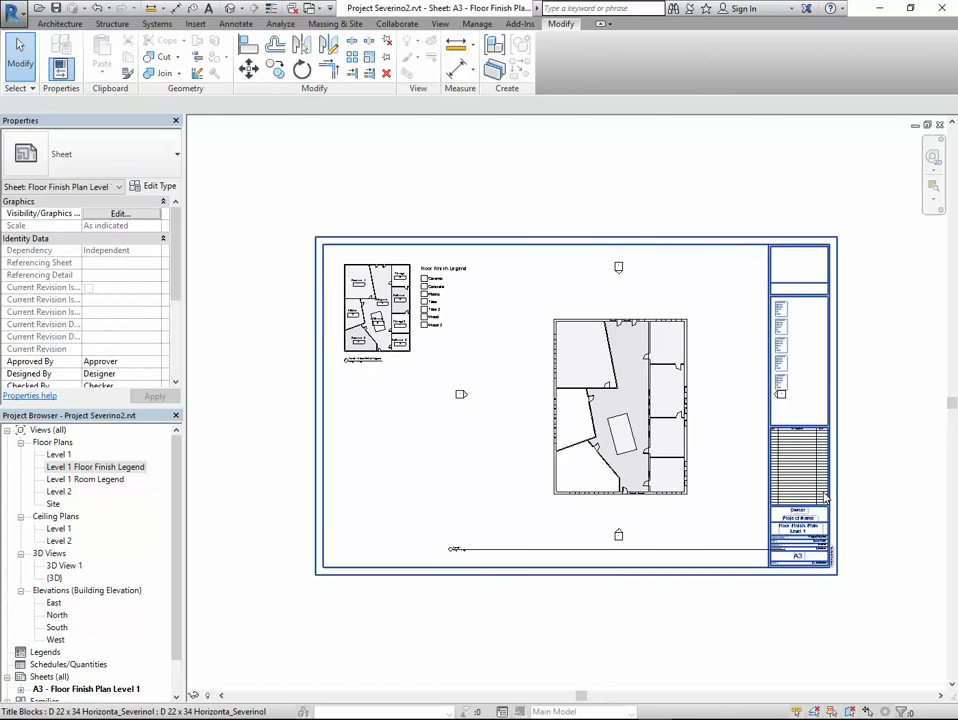
pyautogui.moveTo(818, 492); pyautogui.dragTo(800, 481, button='middle')
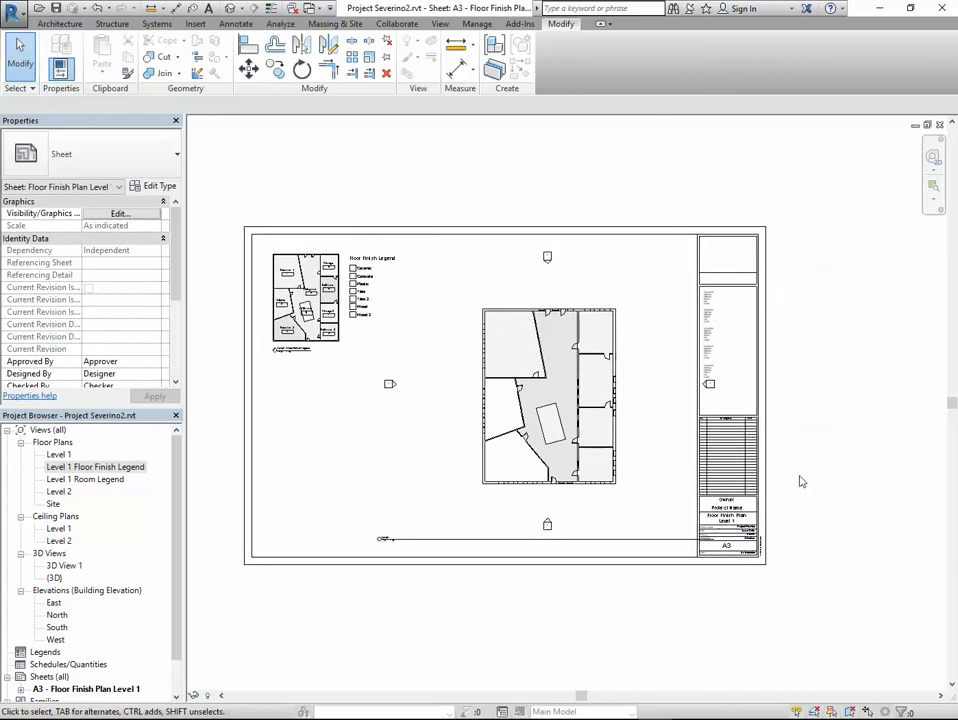